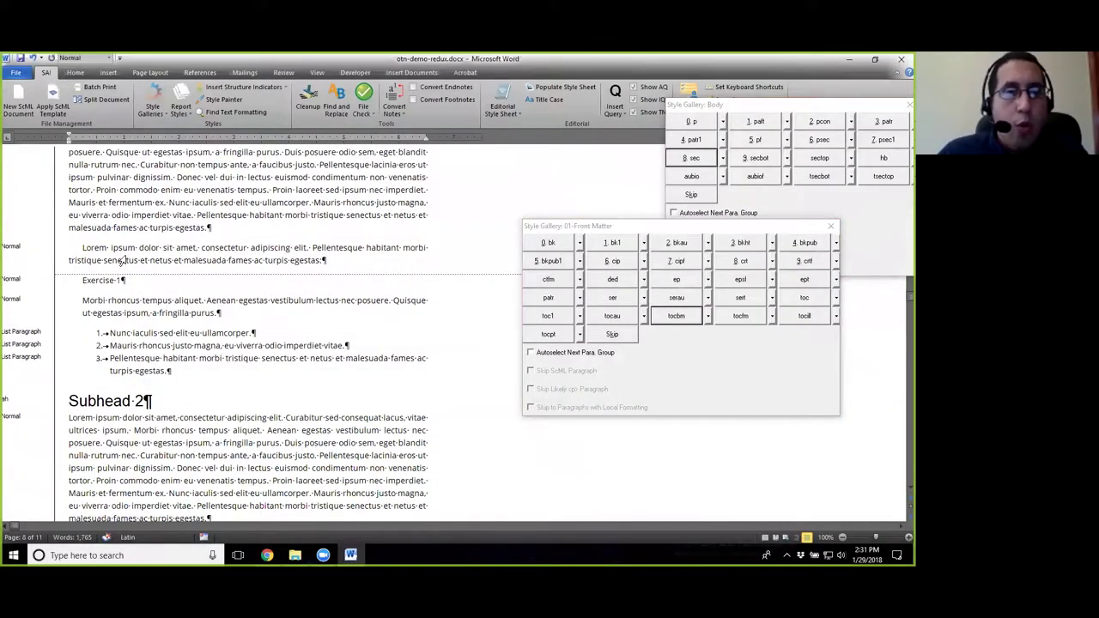
# Scroll through the rest of chapter 1 down to the Table 1.1 title and table.
pyautogui.scroll(-1, 130, 255)
pyautogui.scroll(2, 163, 271)
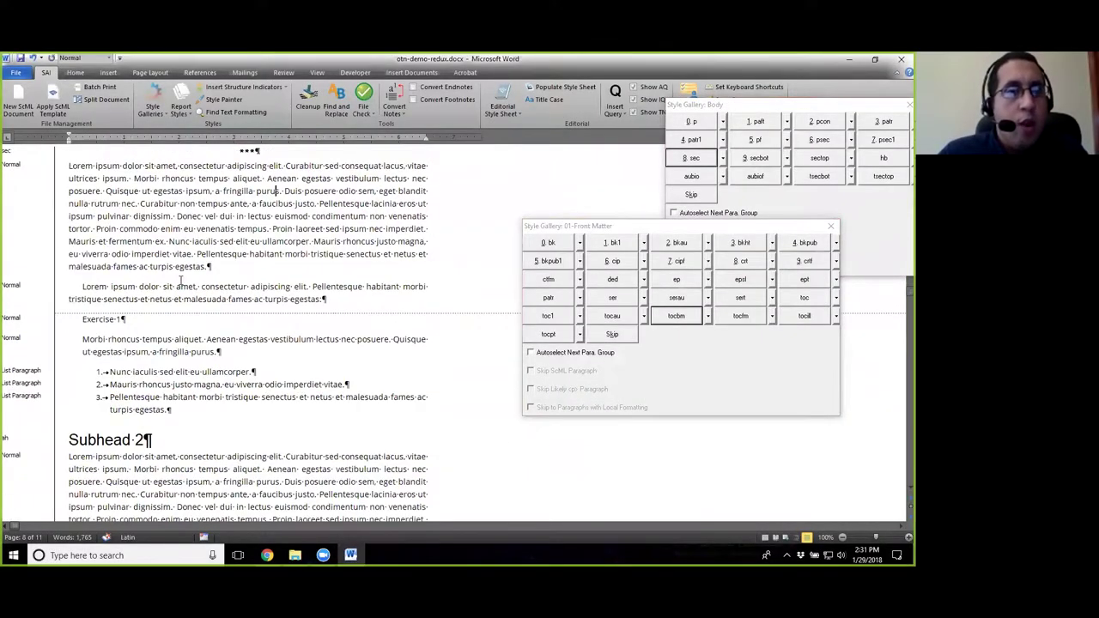
pyautogui.scroll(-1, 127, 287)
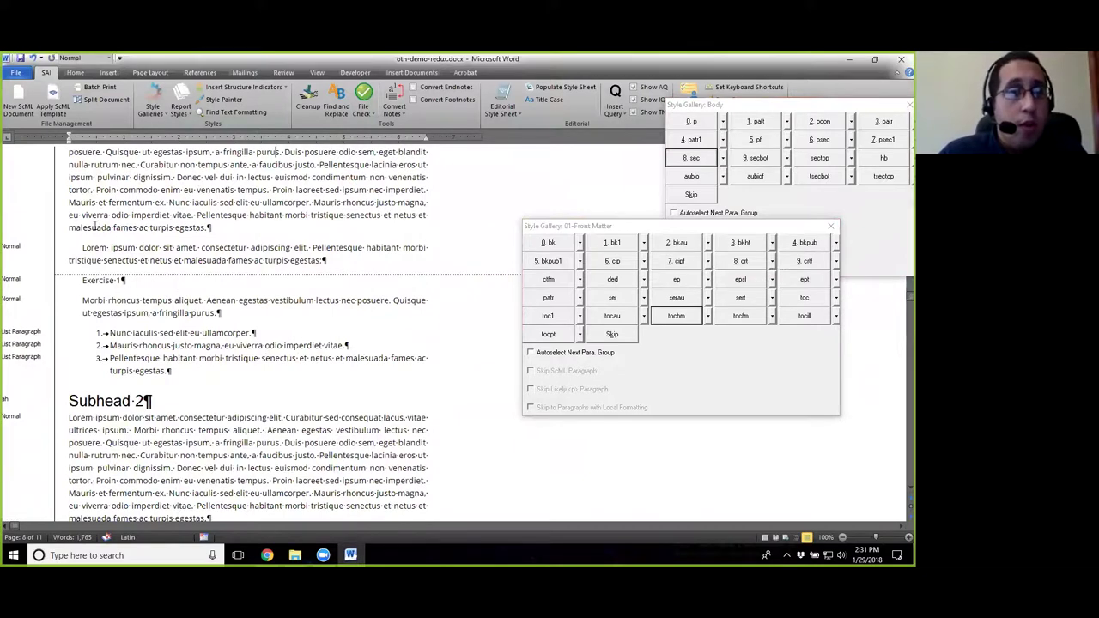
pyautogui.scroll(2, 95, 227)
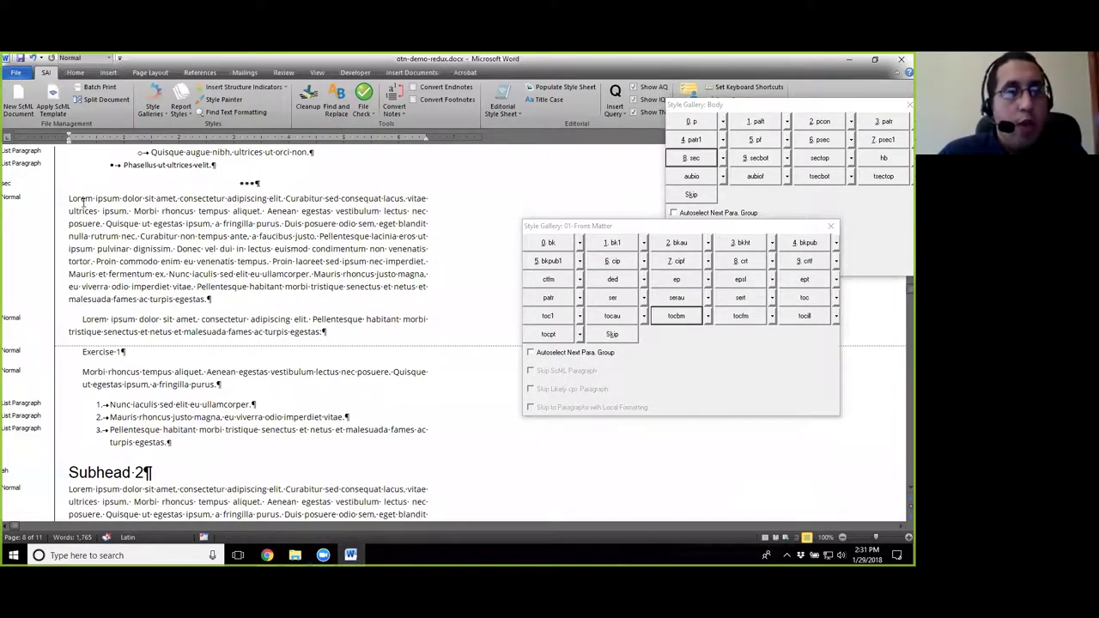
pyautogui.scroll(-2, 158, 277)
pyautogui.scroll(-1, 111, 275)
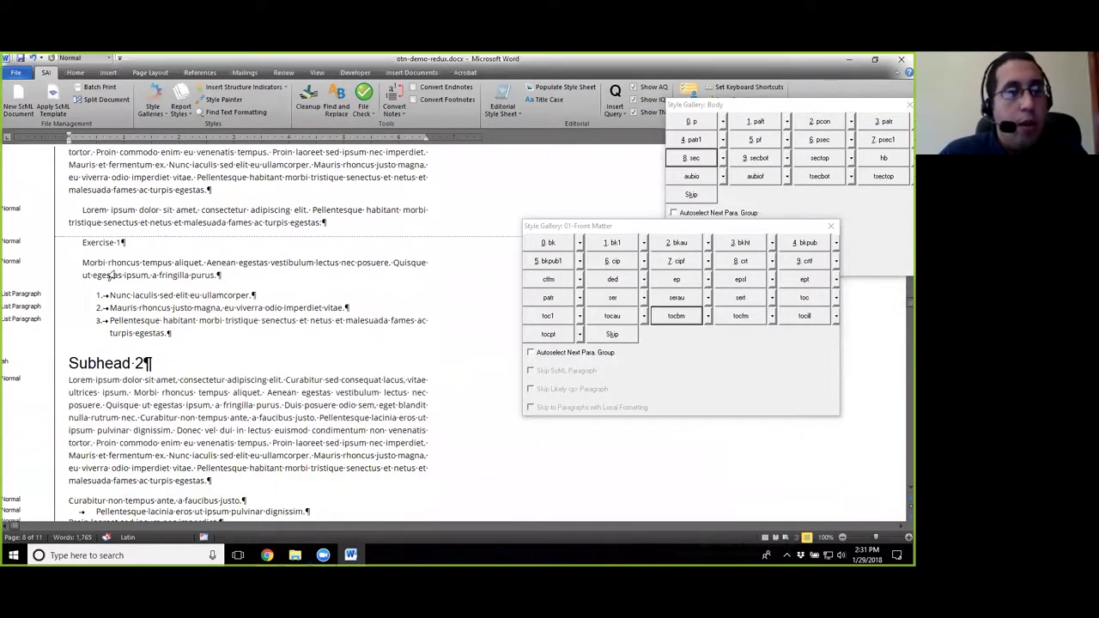
pyautogui.scroll(-2, 180, 305)
pyautogui.scroll(-1, 176, 266)
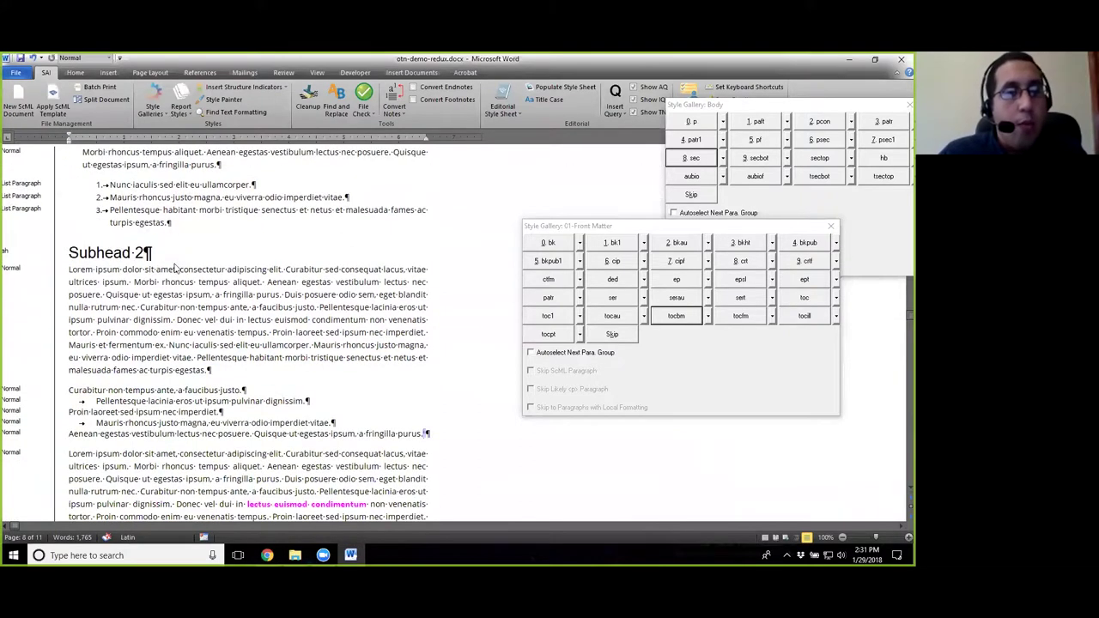
pyautogui.scroll(-3, 238, 297)
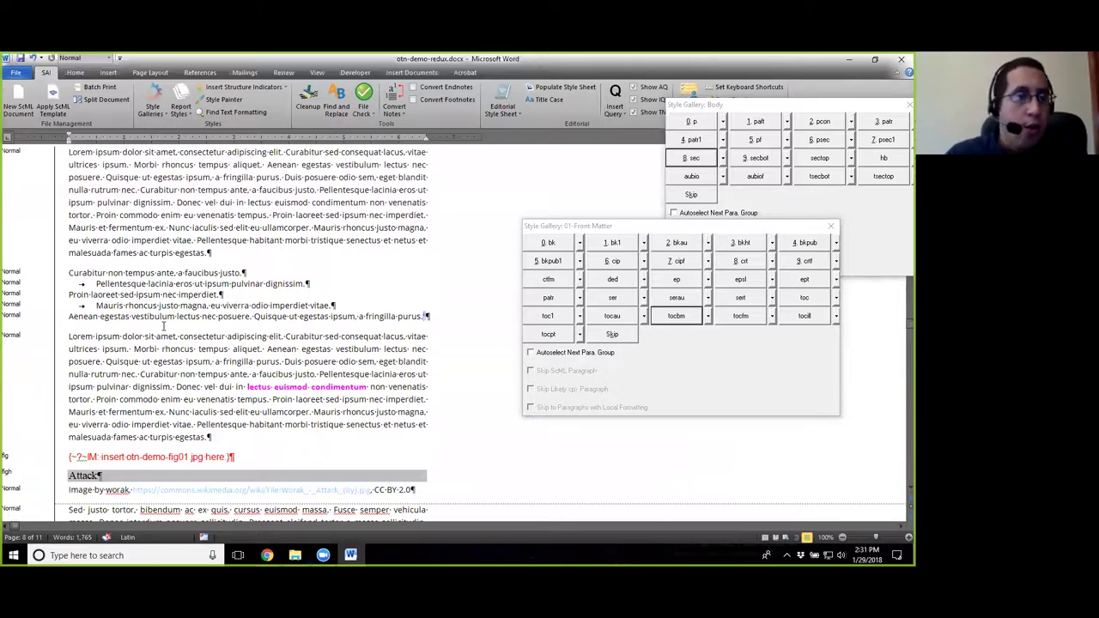
pyautogui.scroll(-6, 163, 326)
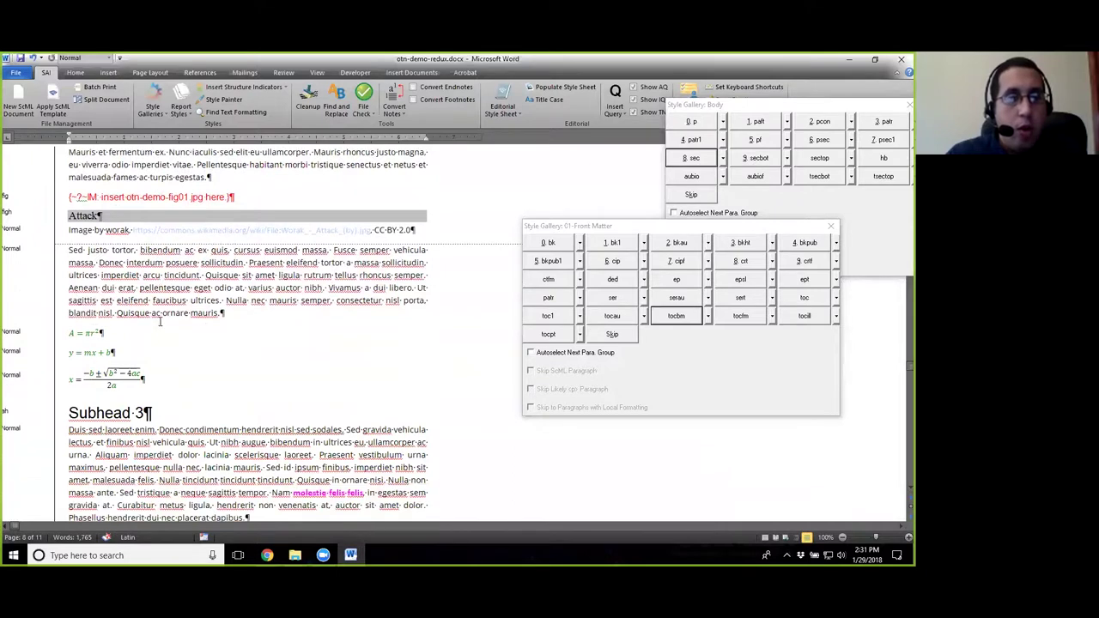
pyautogui.scroll(-3, 160, 322)
pyautogui.scroll(-4, 150, 360)
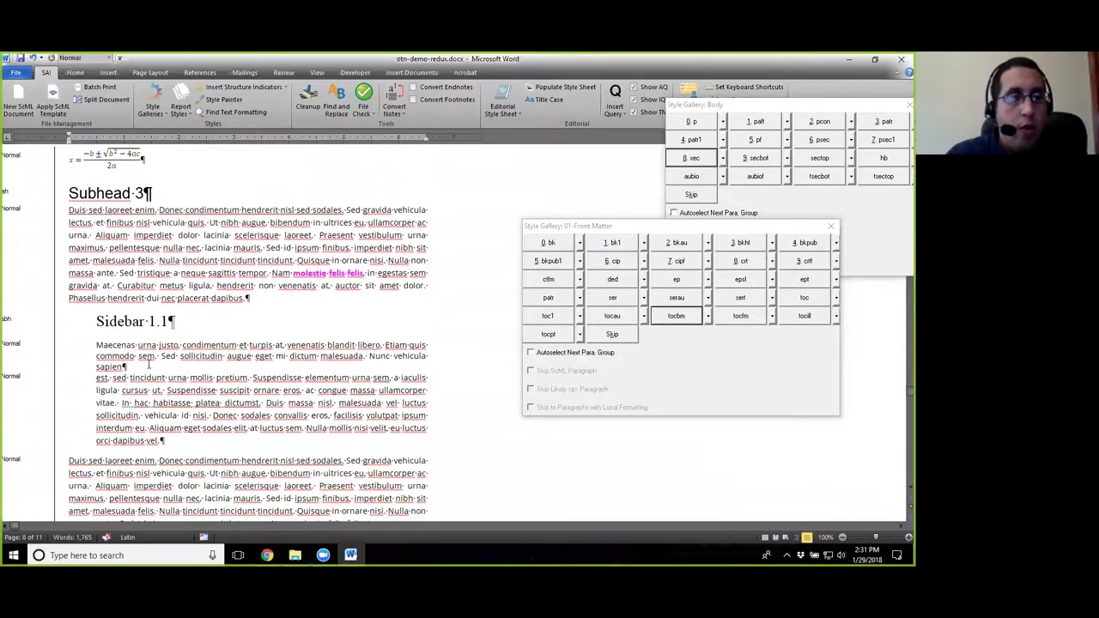
pyautogui.scroll(-8, 149, 364)
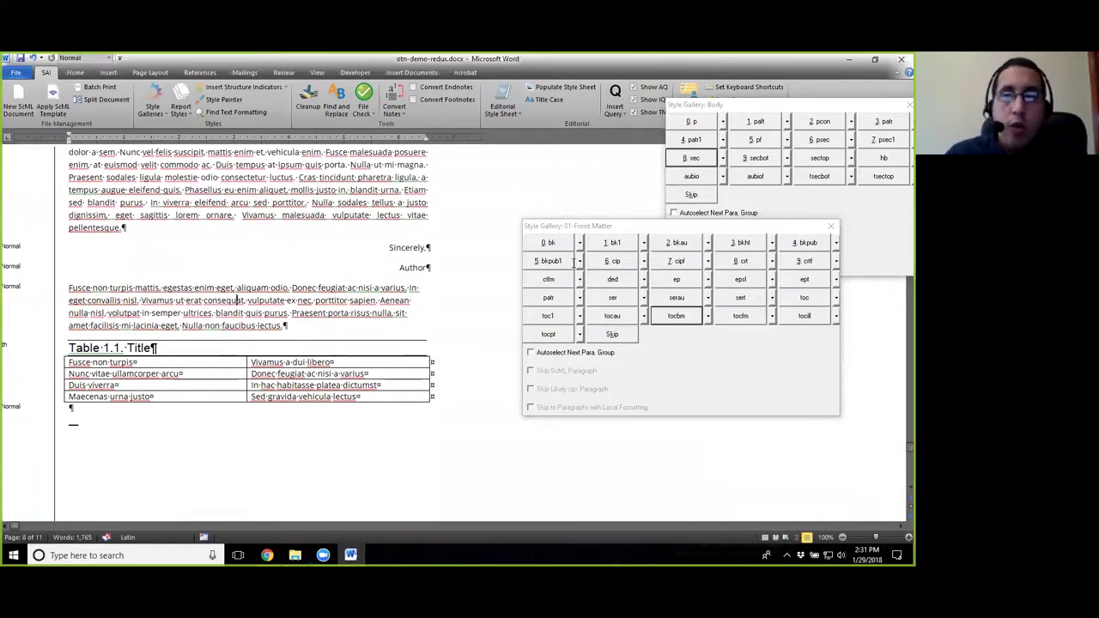
# Close the Front Matter and Body style galleries and return to the Also available page.
pyautogui.click(831, 226)
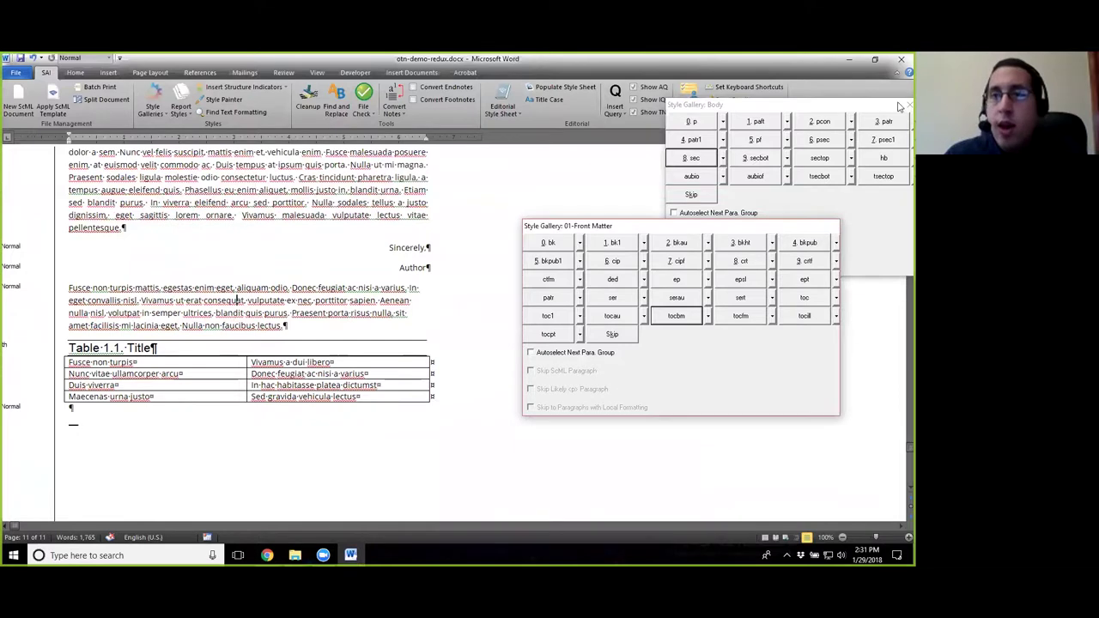
pyautogui.click(904, 104)
pyautogui.moveTo(899, 451); pyautogui.dragTo(899, 156)
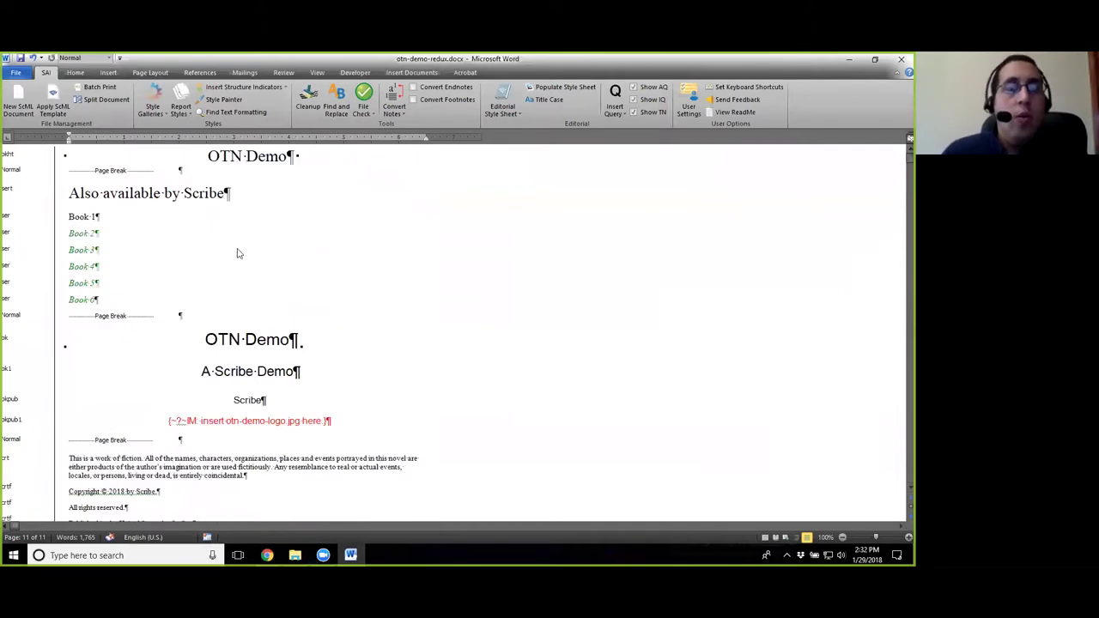
pyautogui.click(164, 193)
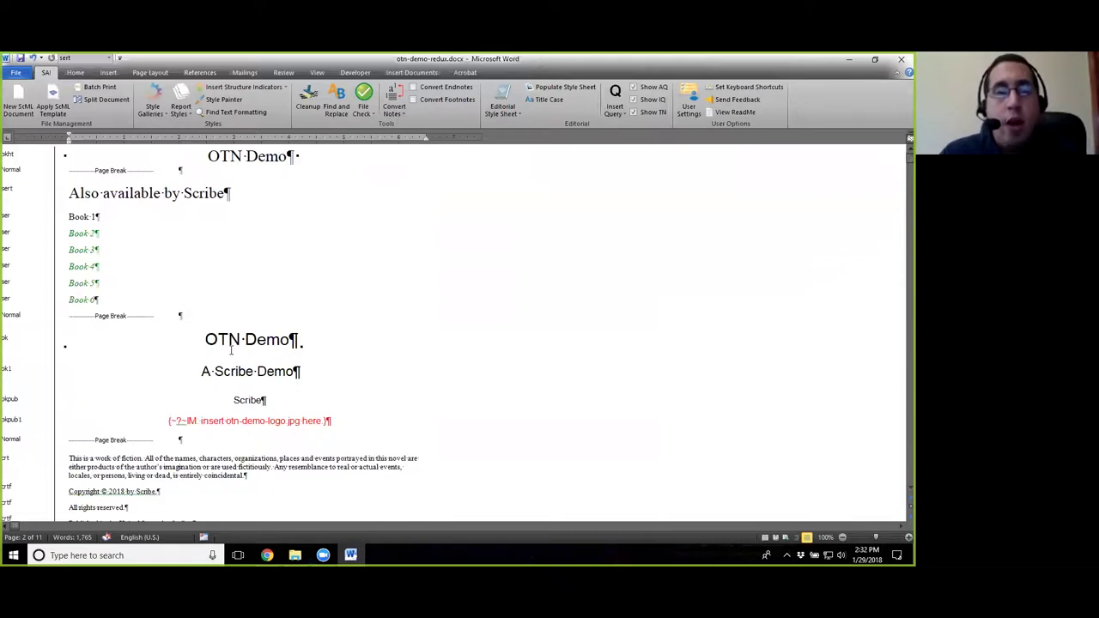
# Scroll through the front matter down to Chapter 1's opening Subhead 1 text.
pyautogui.scroll(-1, 230, 350)
pyautogui.scroll(-1, 230, 351)
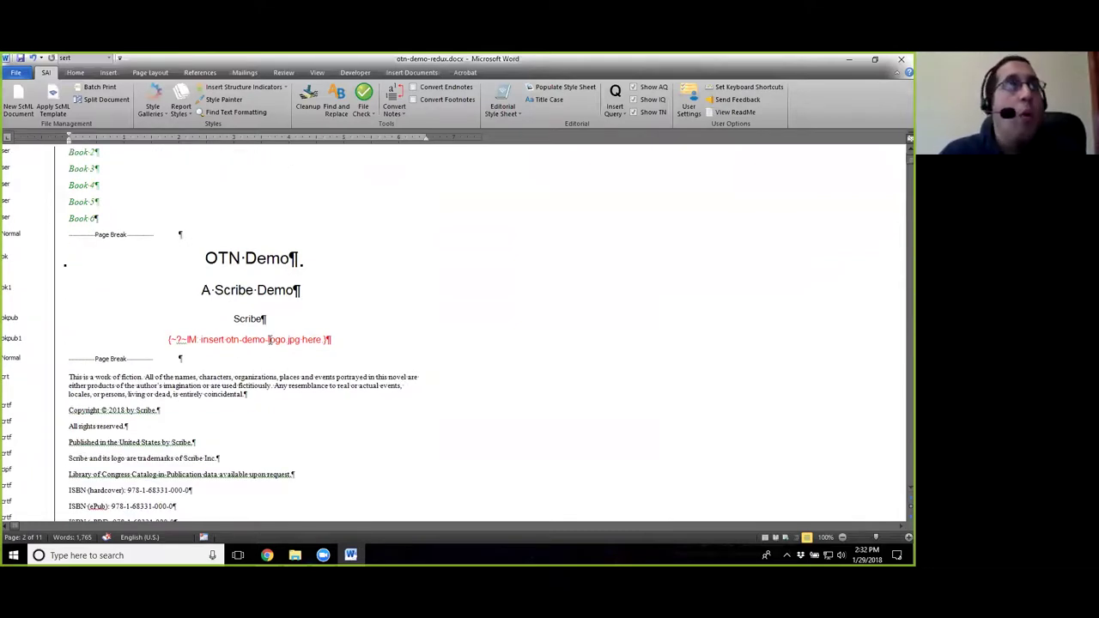
pyautogui.scroll(-1, 190, 376)
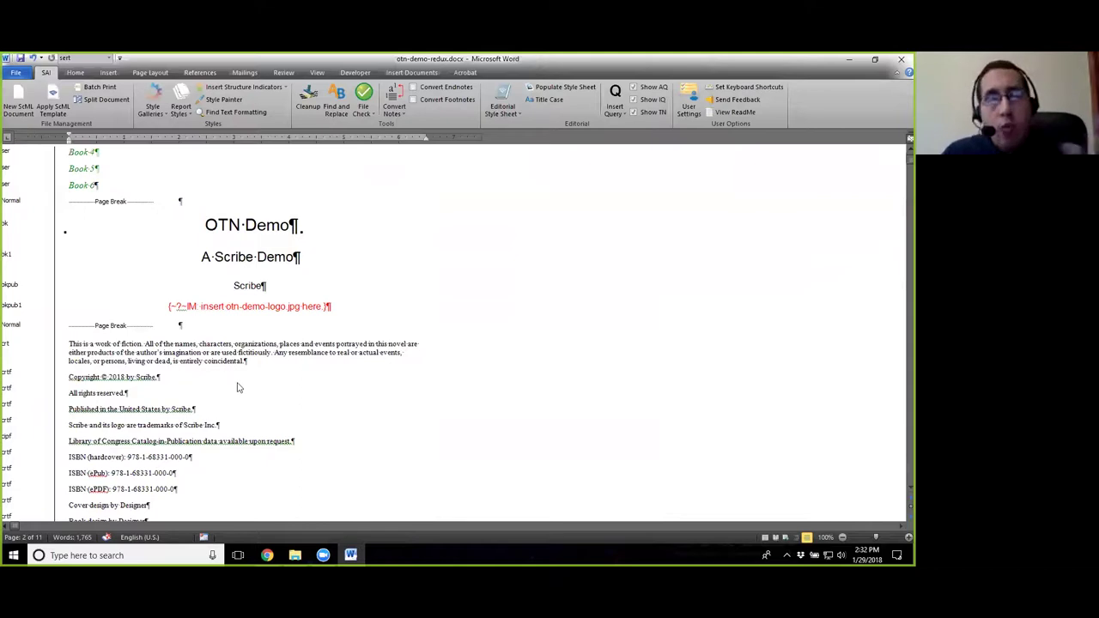
pyautogui.scroll(-1, 234, 385)
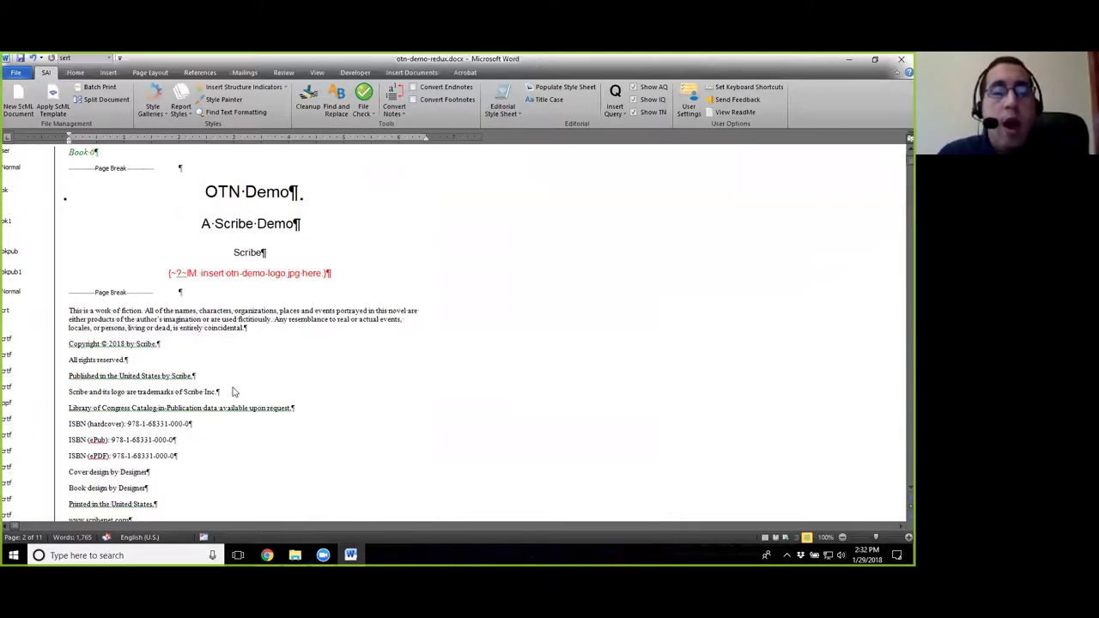
pyautogui.scroll(-2, 233, 388)
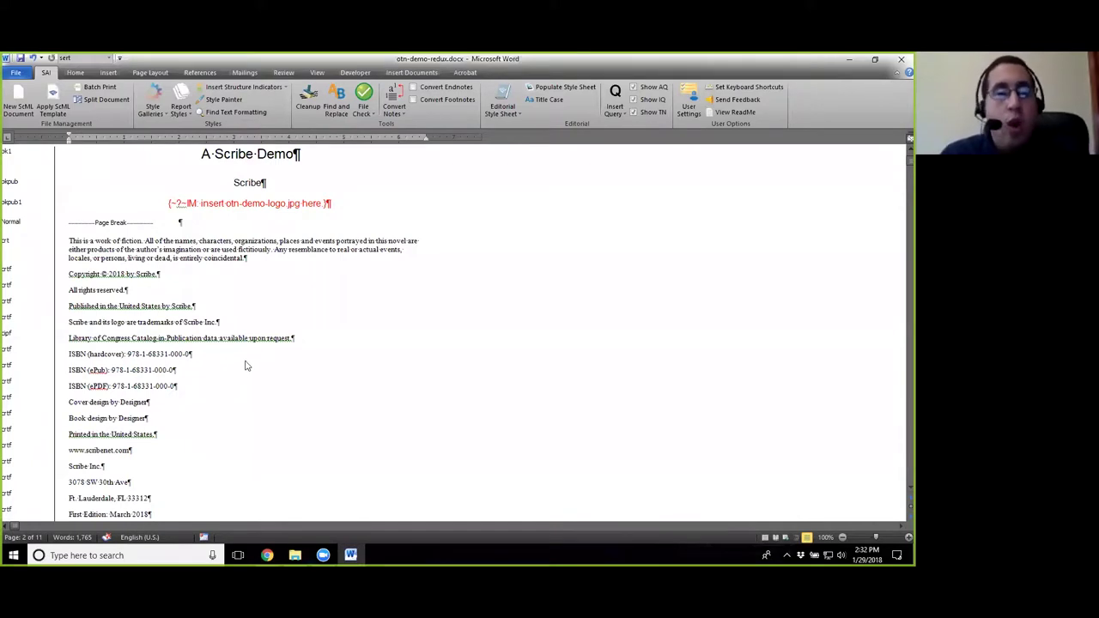
pyautogui.scroll(-3, 247, 367)
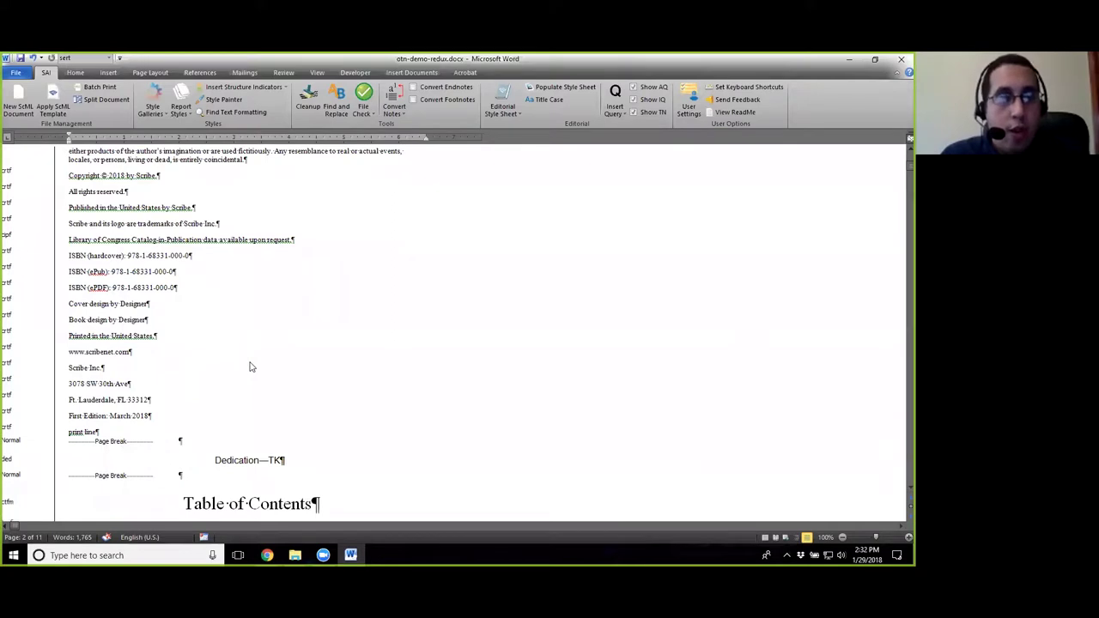
pyautogui.scroll(-14, 252, 368)
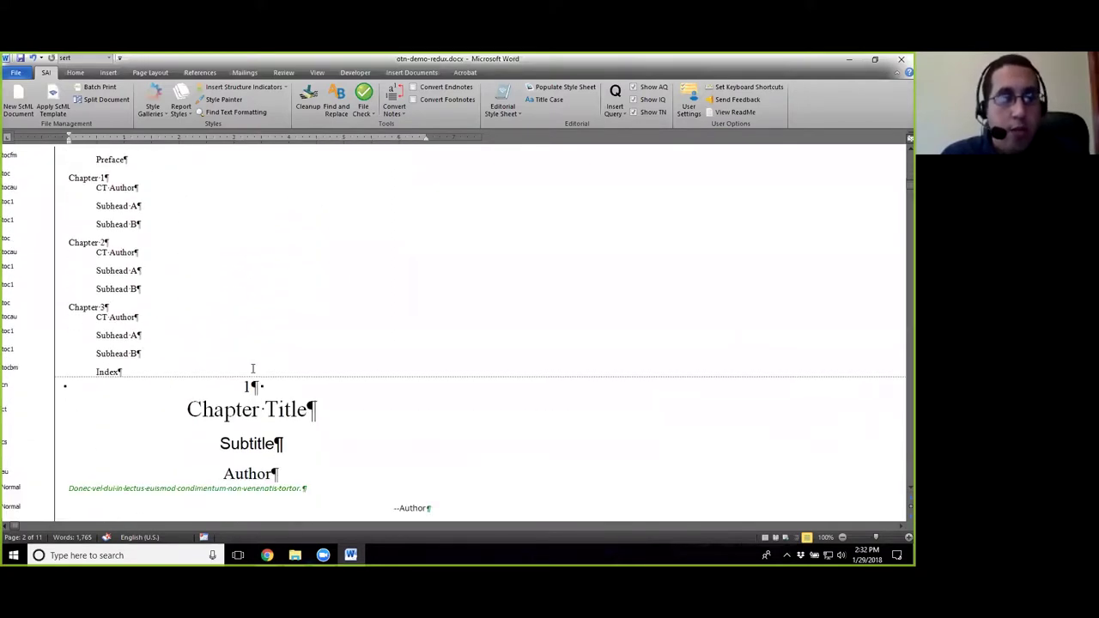
pyautogui.scroll(-1, 251, 370)
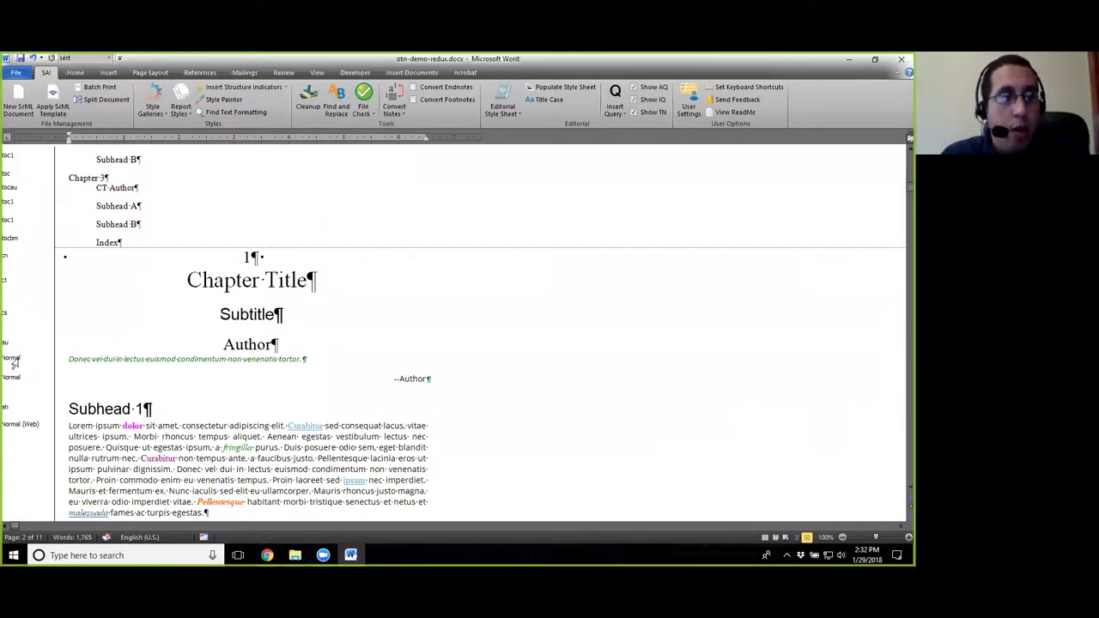
# Place the caret in the quotation under Author and load the 02-Academic style gallery.
pyautogui.click(14, 363)
pyautogui.click(256, 429)
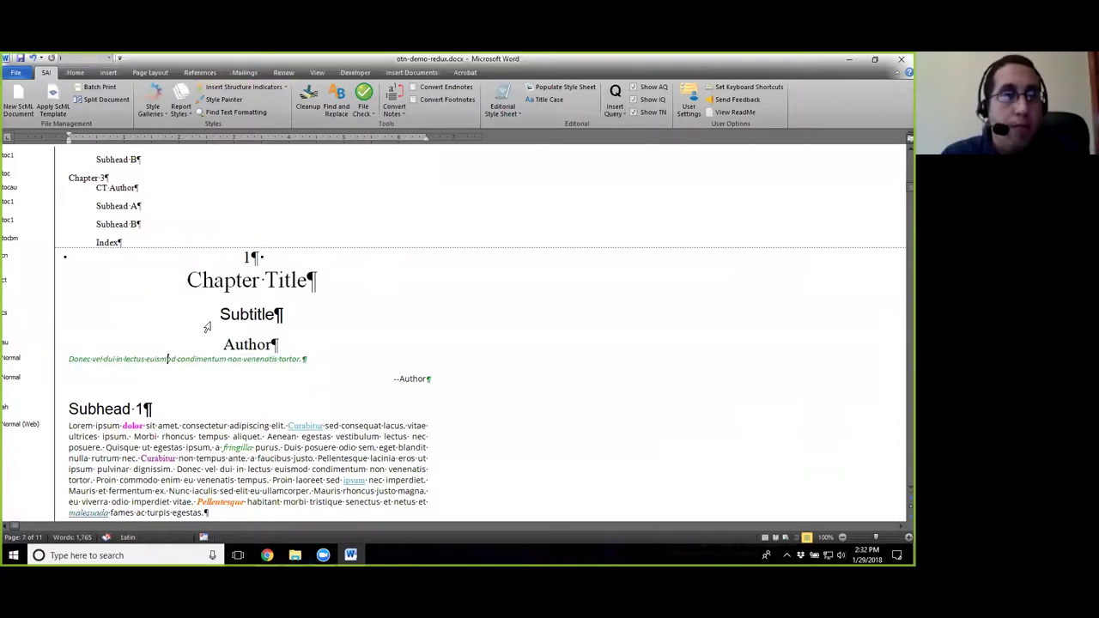
pyautogui.click(155, 105)
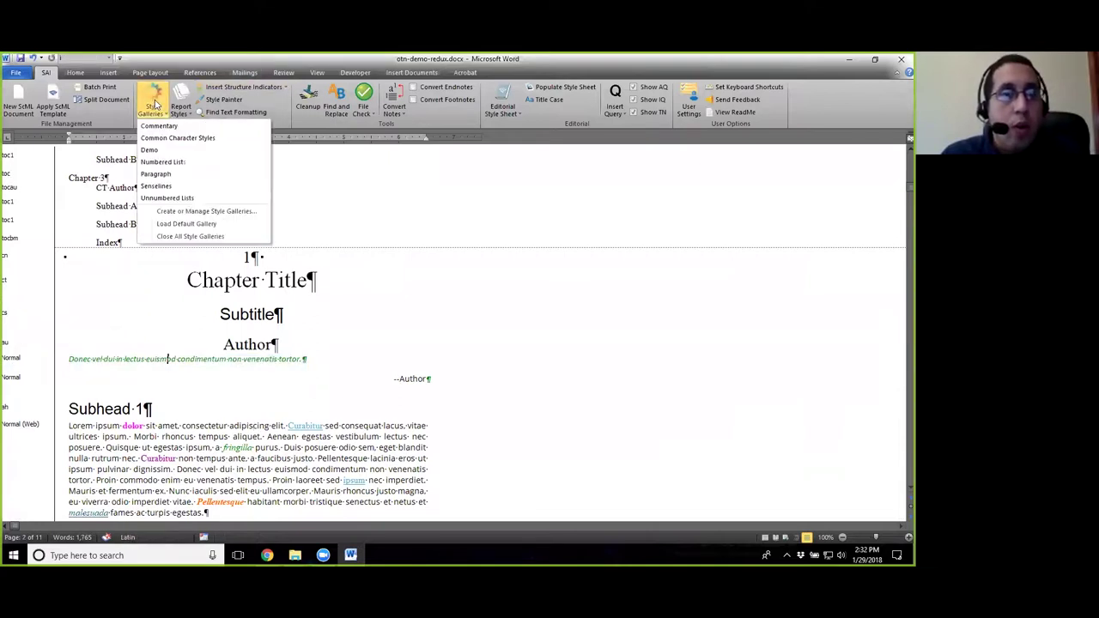
pyautogui.click(187, 224)
pyautogui.click(417, 226)
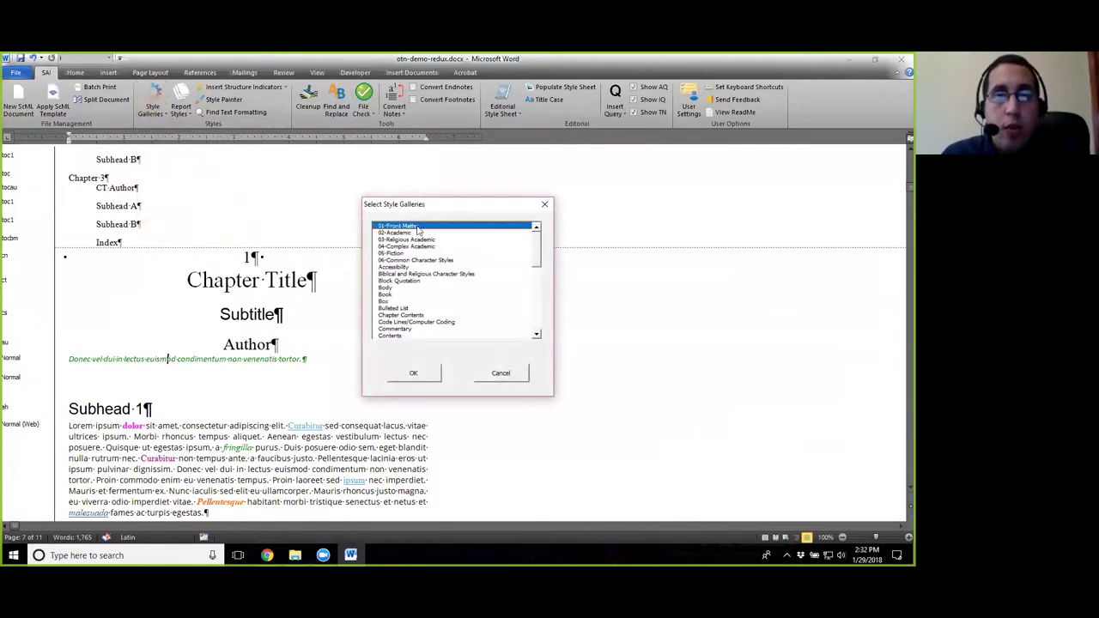
pyautogui.click(400, 233)
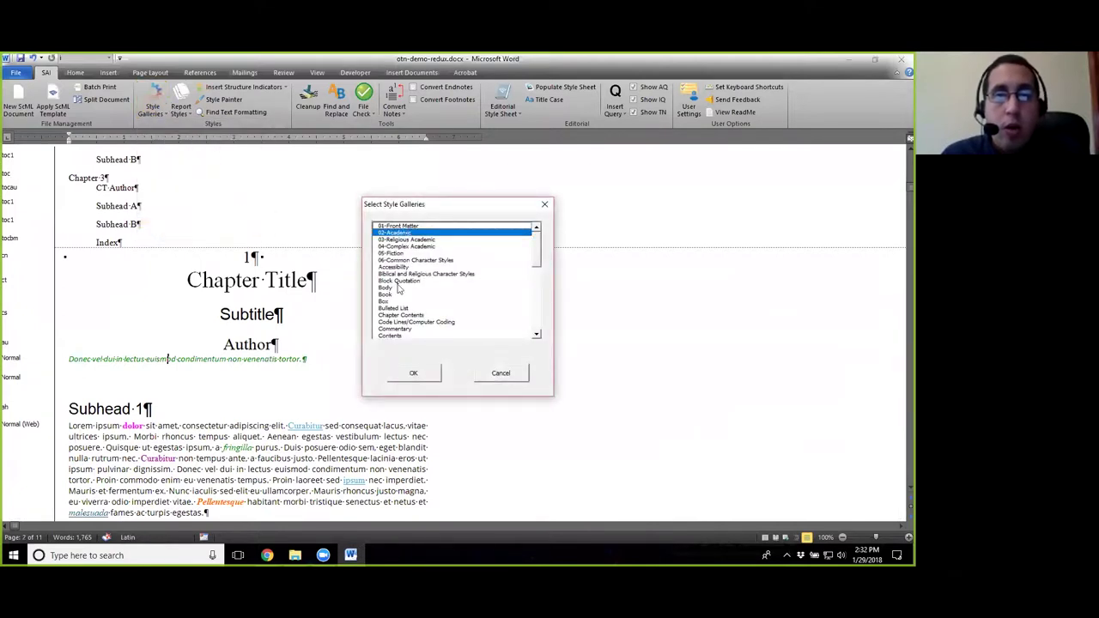
pyautogui.click(410, 371)
pyautogui.click(122, 388)
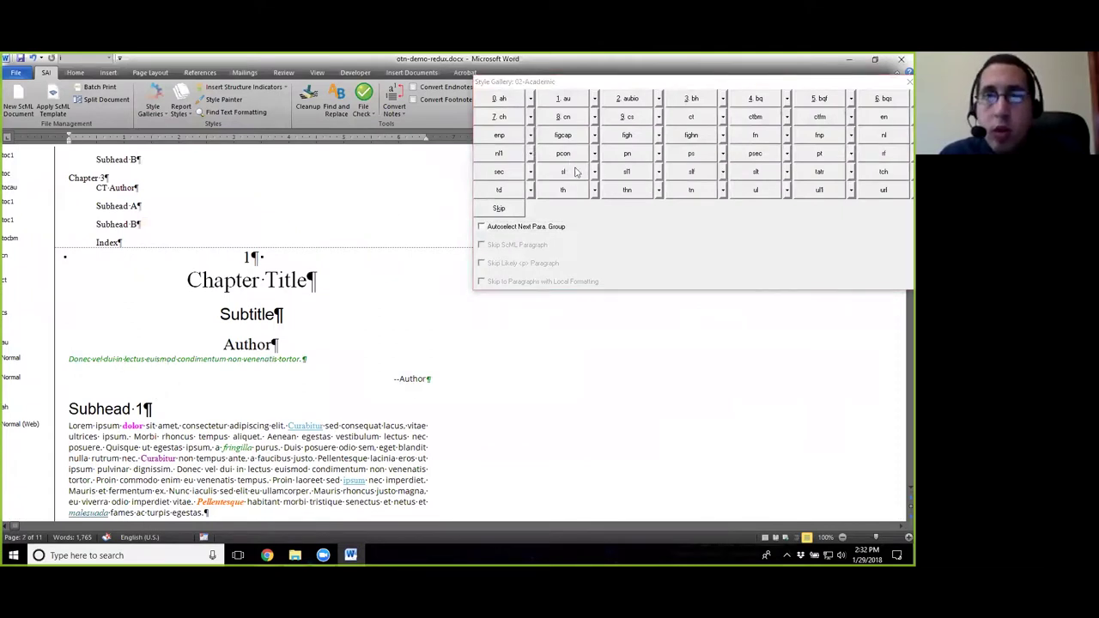
# Close the 02-Academic gallery and choose the Epigraph gallery from the full gallery list.
pyautogui.click(907, 81)
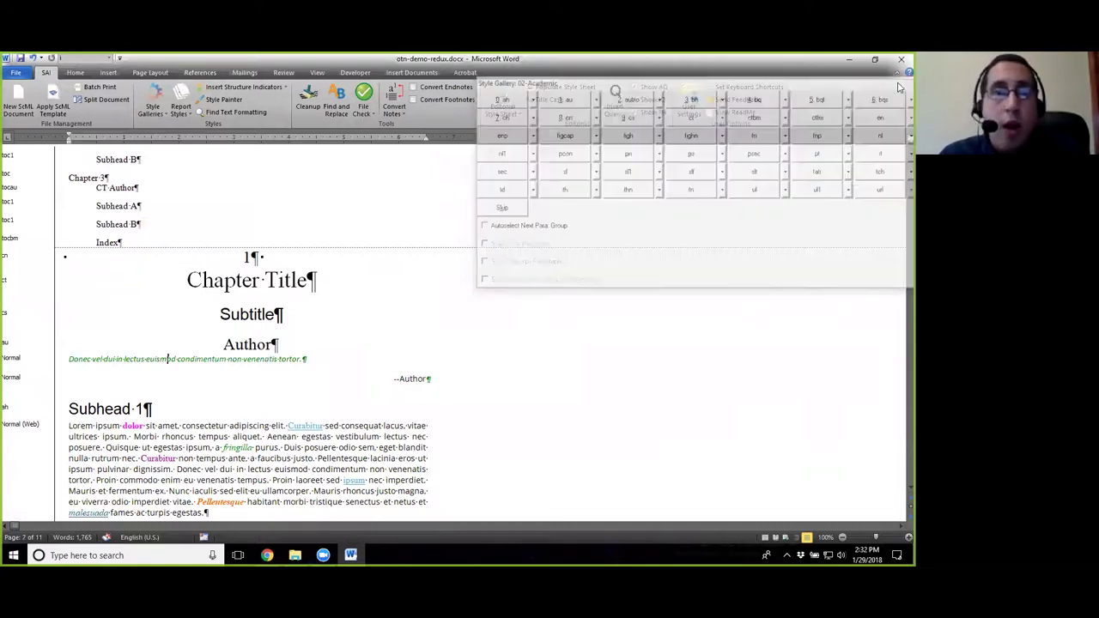
pyautogui.click(163, 107)
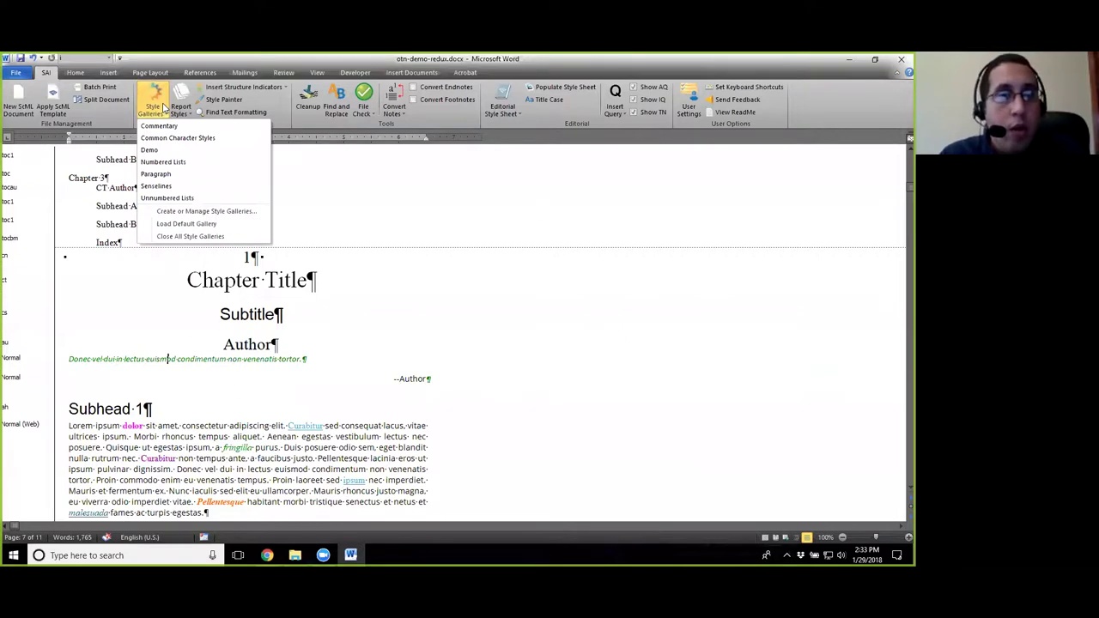
pyautogui.click(198, 213)
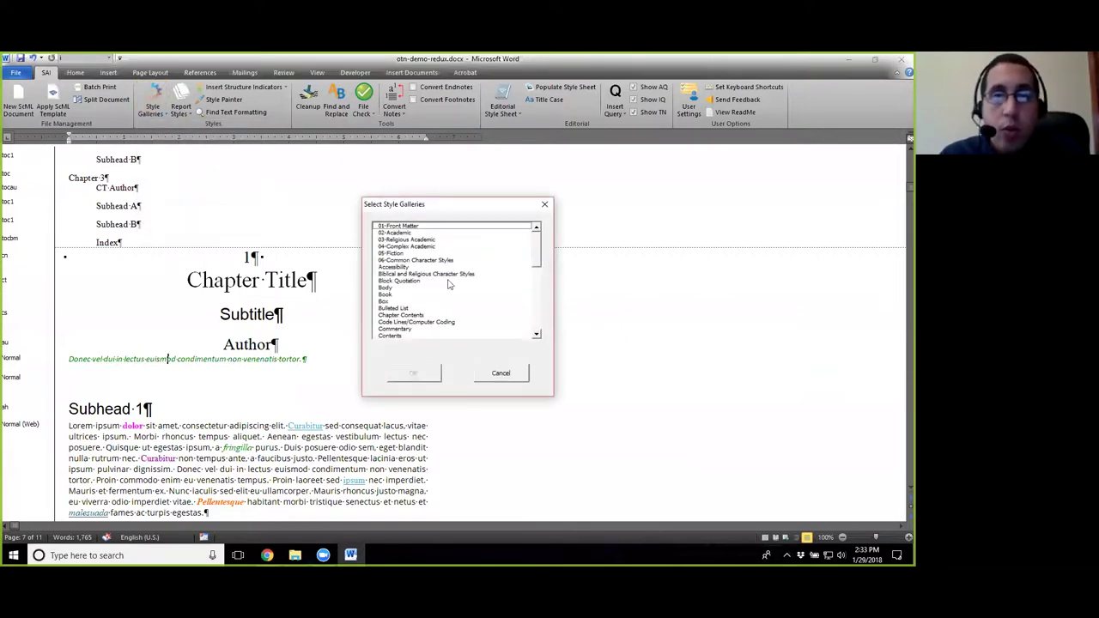
pyautogui.scroll(-3, 538, 257)
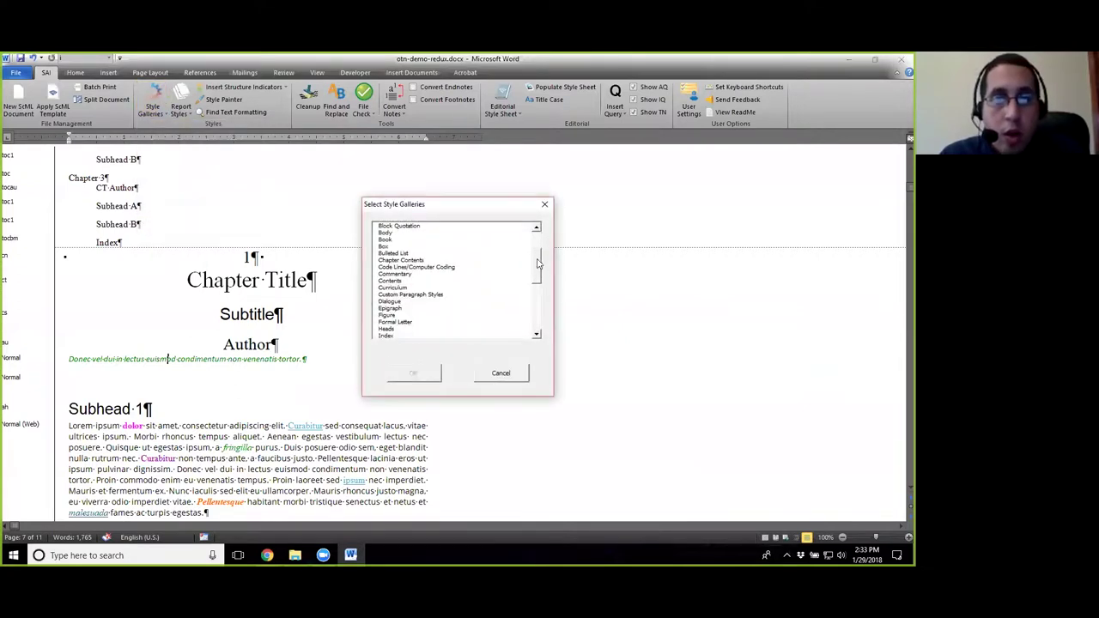
pyautogui.click(401, 310)
# Load the Epigraph gallery and tag the quotation paragraph with the ep style.
pyautogui.click(410, 374)
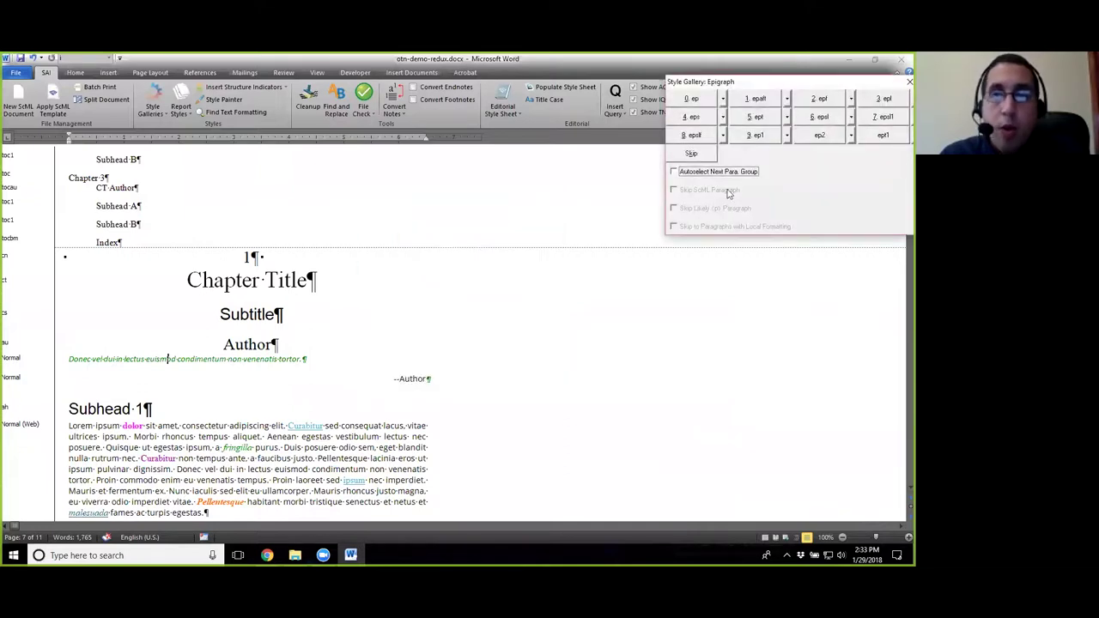
pyautogui.click(141, 361)
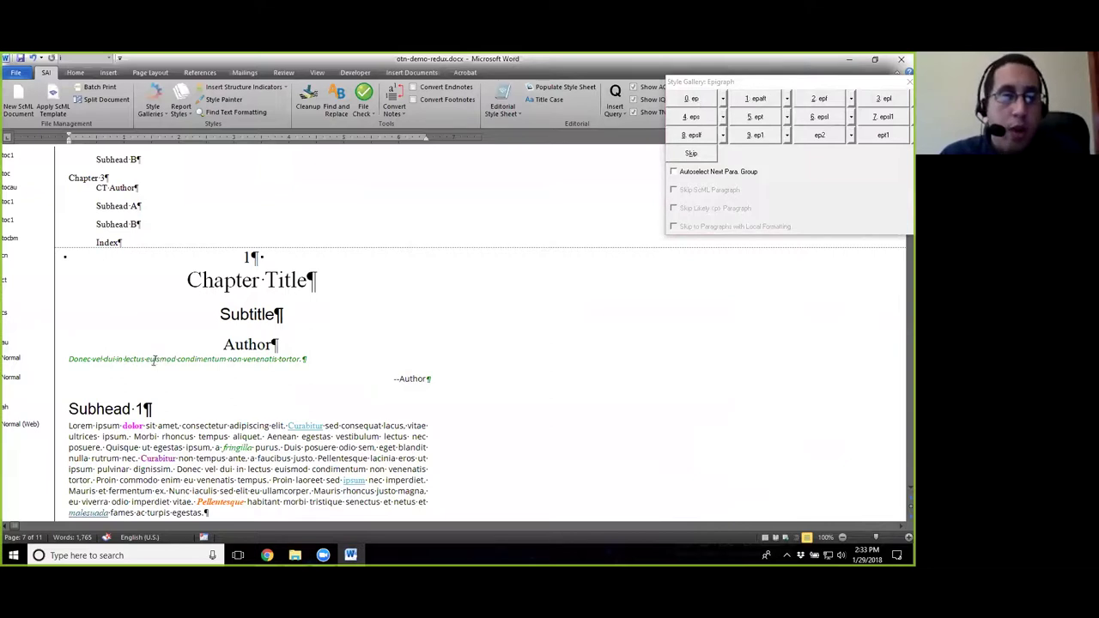
pyautogui.click(692, 99)
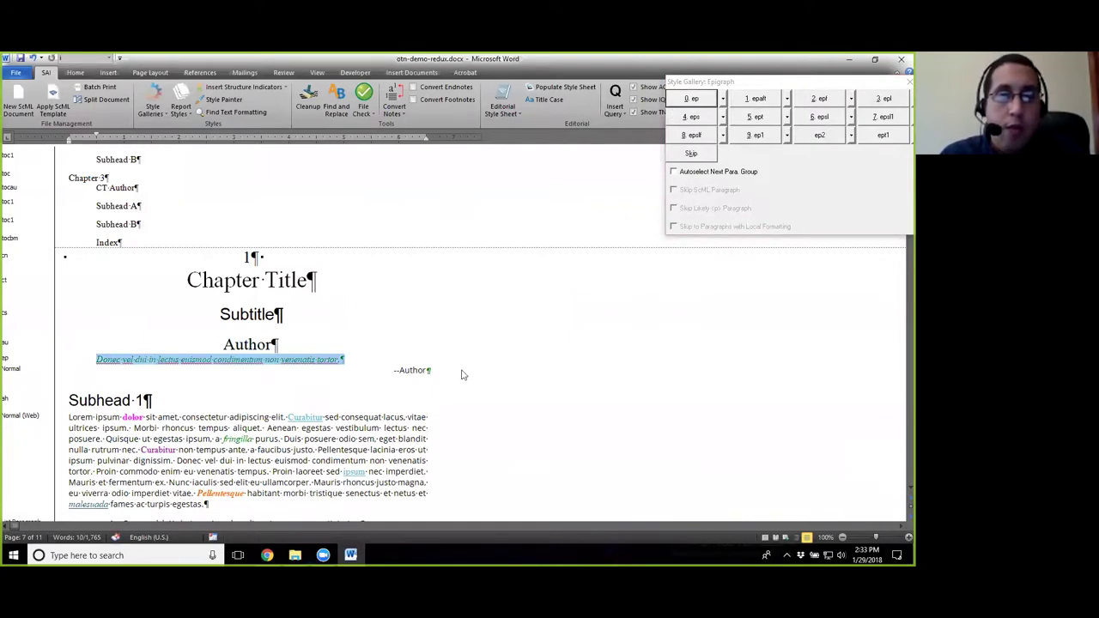
# Tag the --Author attribution line with the ept epigraph-source style.
pyautogui.click(416, 371)
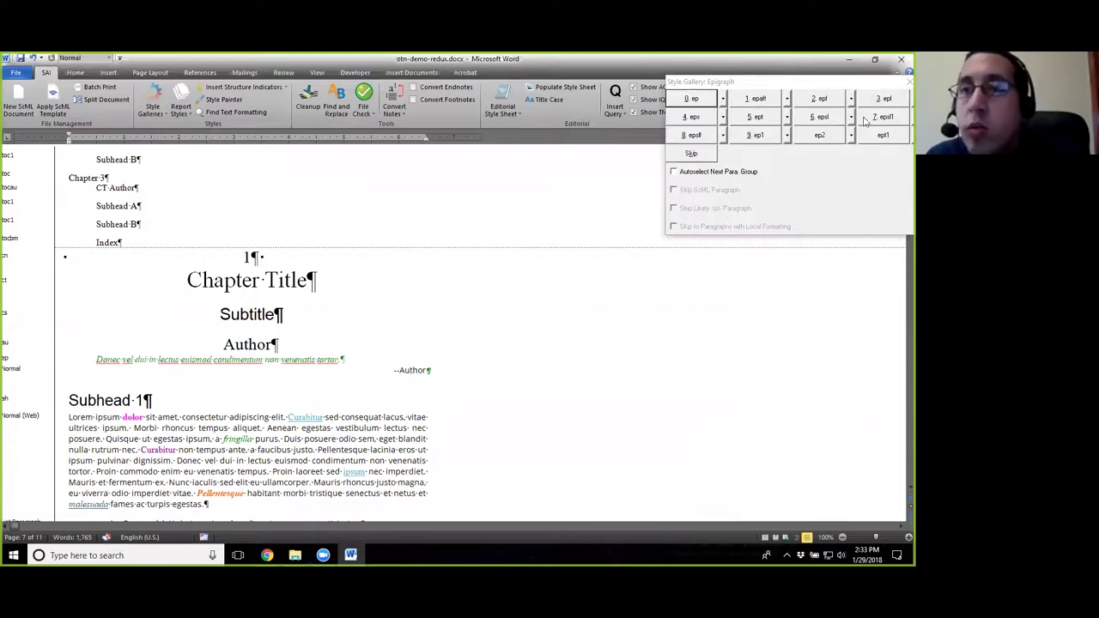
pyautogui.click(757, 120)
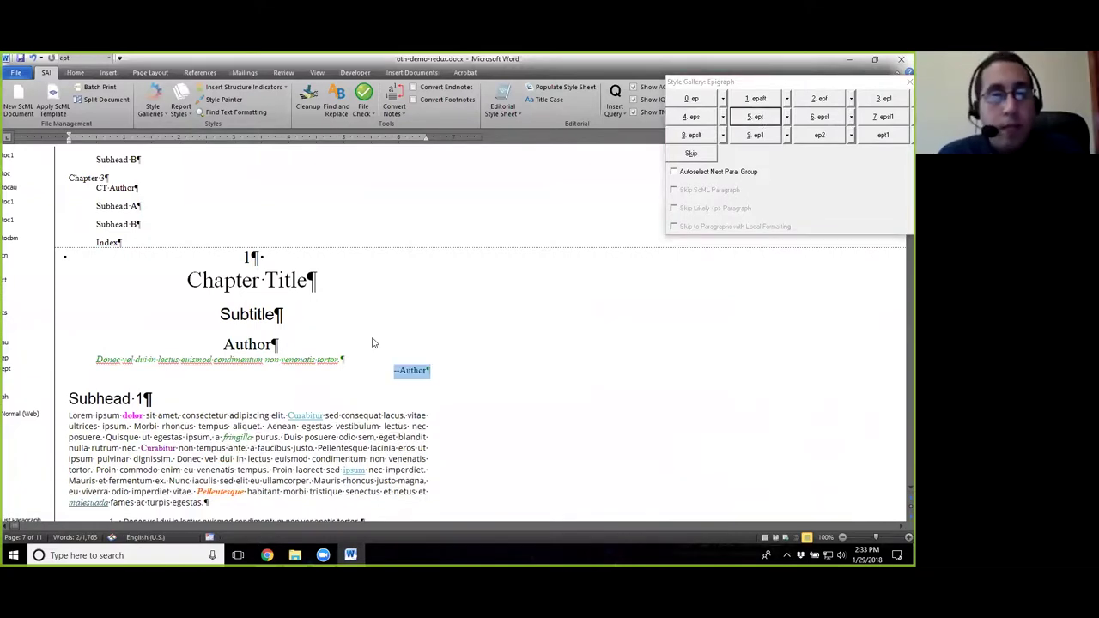
pyautogui.click(282, 369)
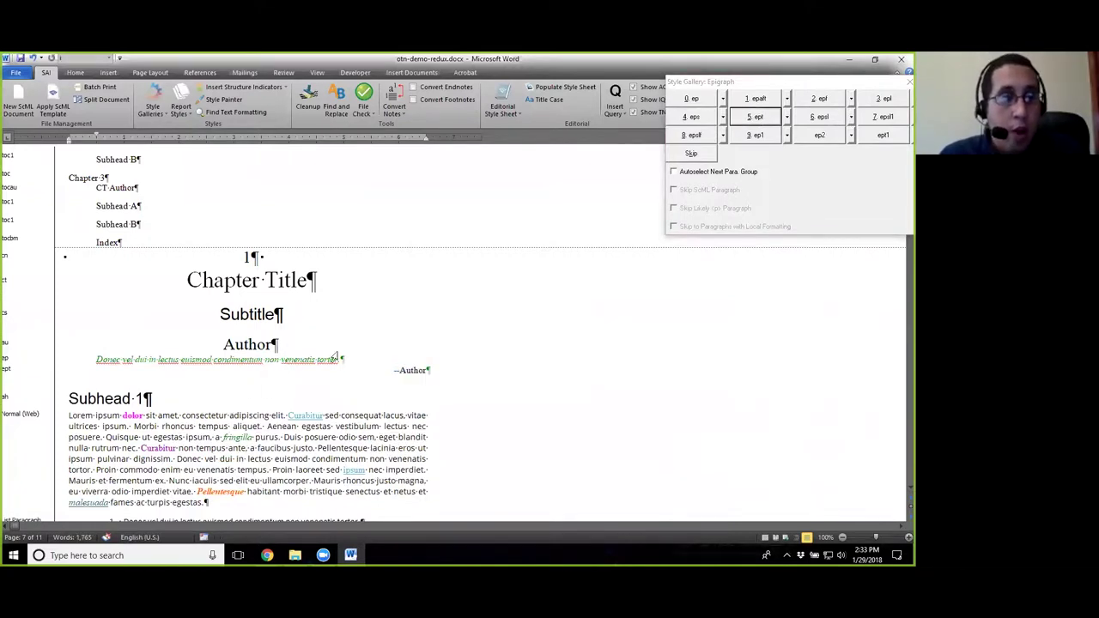
pyautogui.scroll(-2, 348, 376)
pyautogui.scroll(-3, 181, 292)
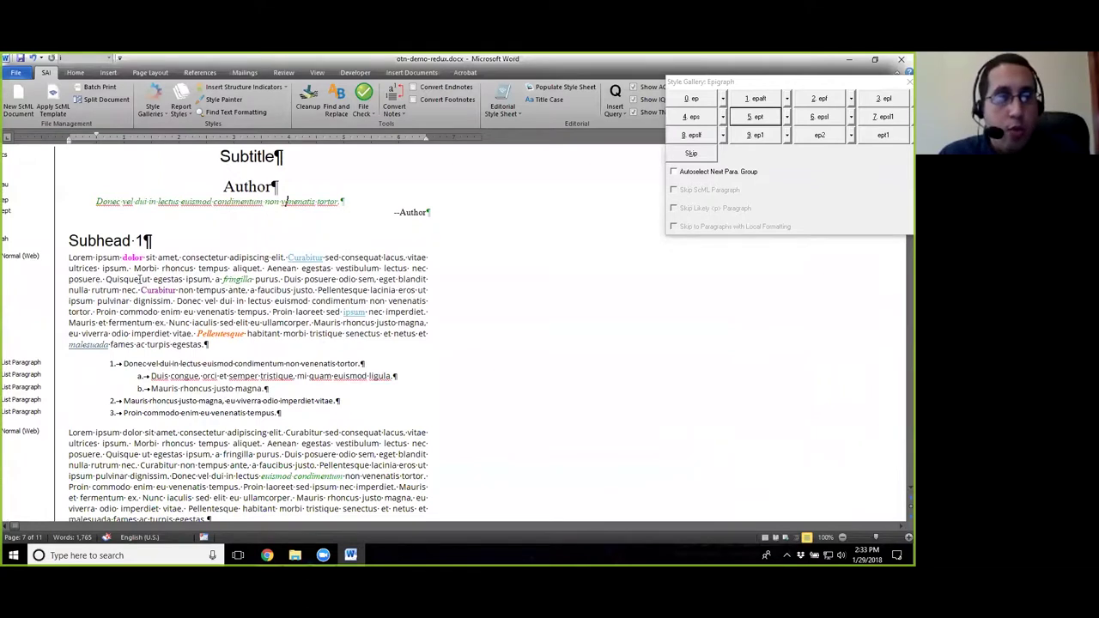
# Inspect the level-1 numbers of the list under Subhead 1, then close the Epigraph gallery.
pyautogui.scroll(-2, 238, 303)
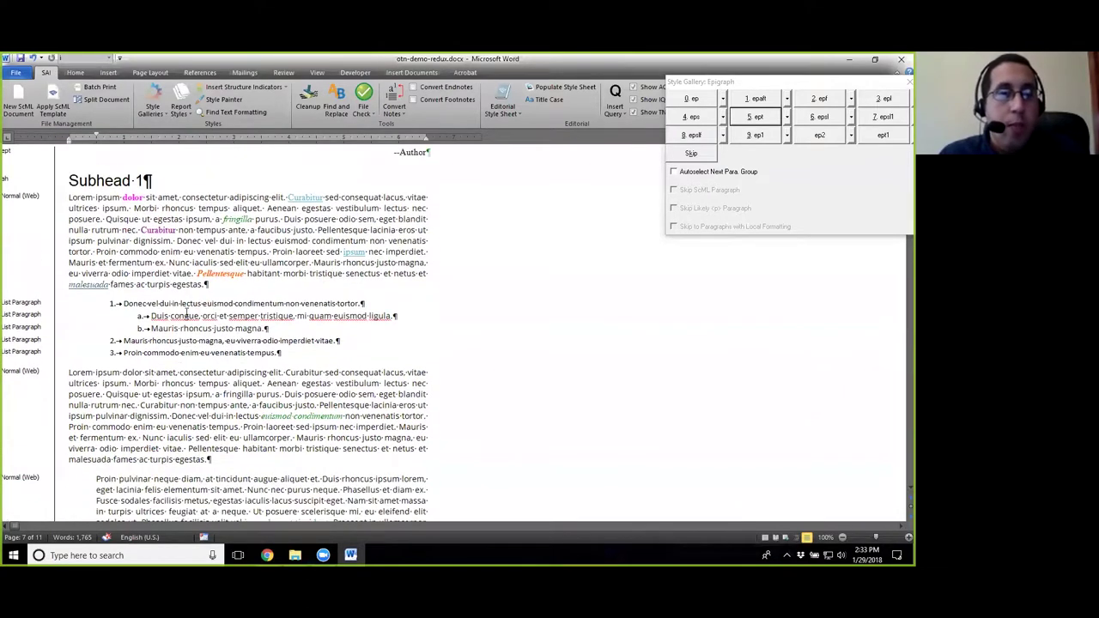
pyautogui.click(117, 306)
pyautogui.click(215, 316)
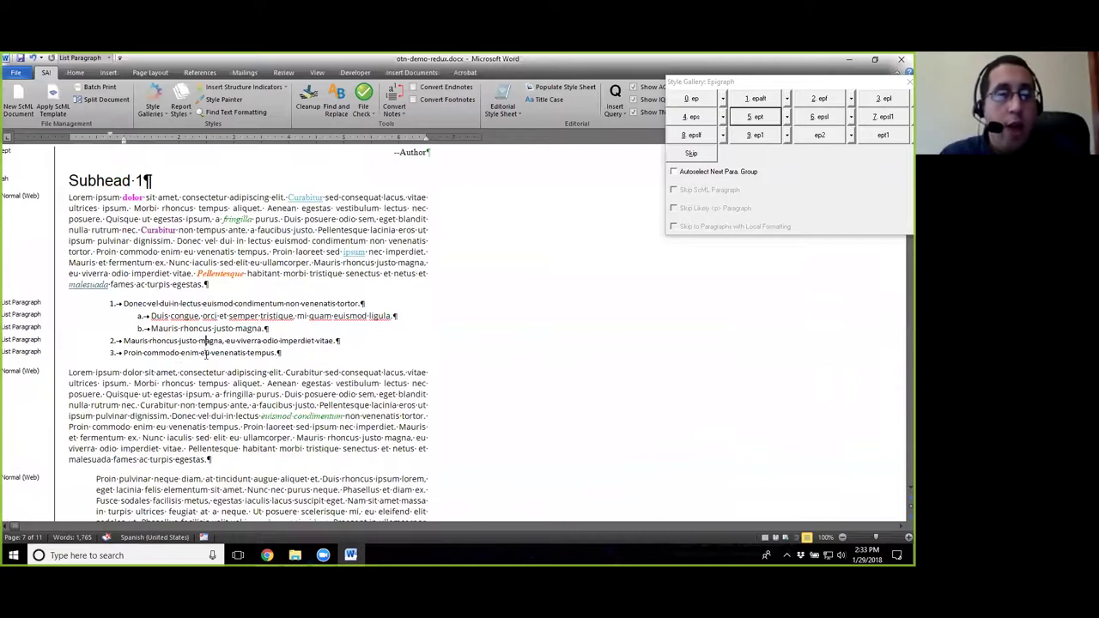
pyautogui.click(159, 306)
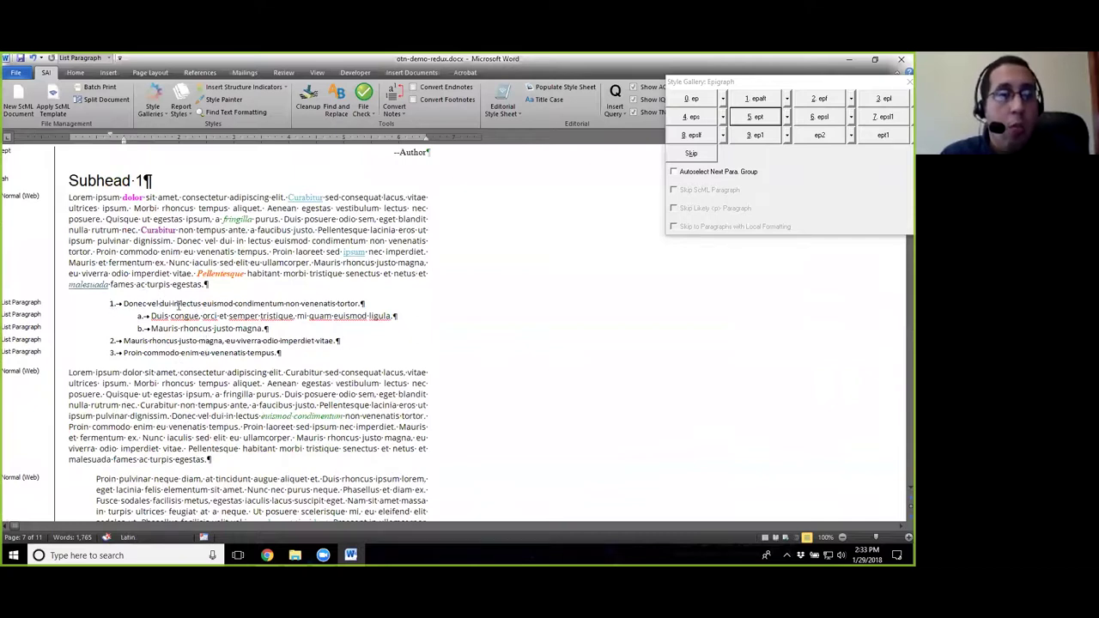
pyautogui.click(117, 306)
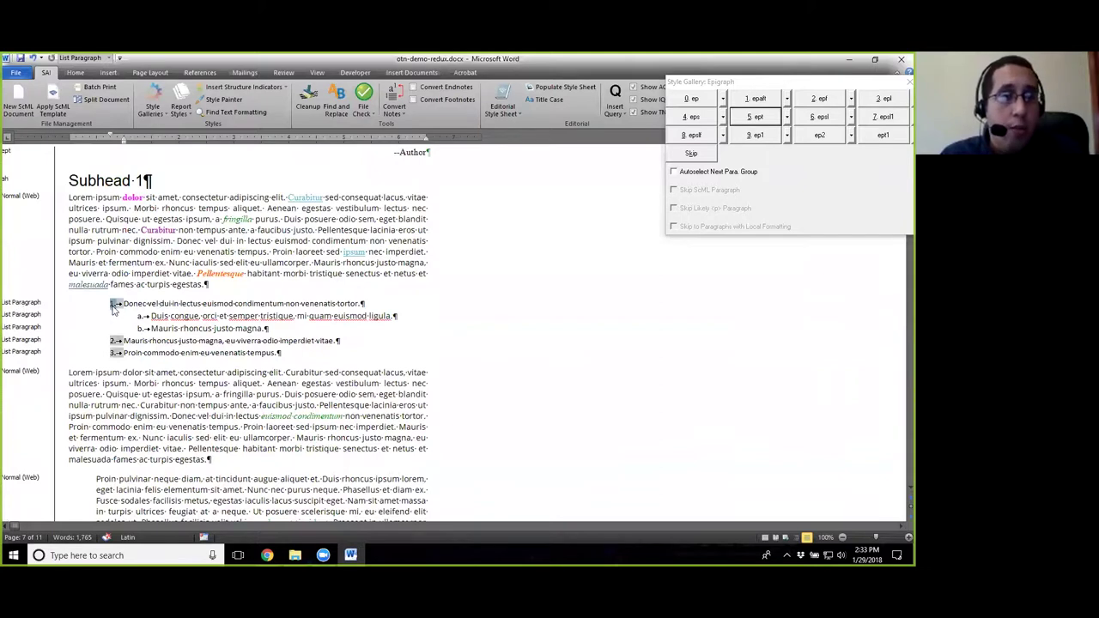
pyautogui.click(180, 306)
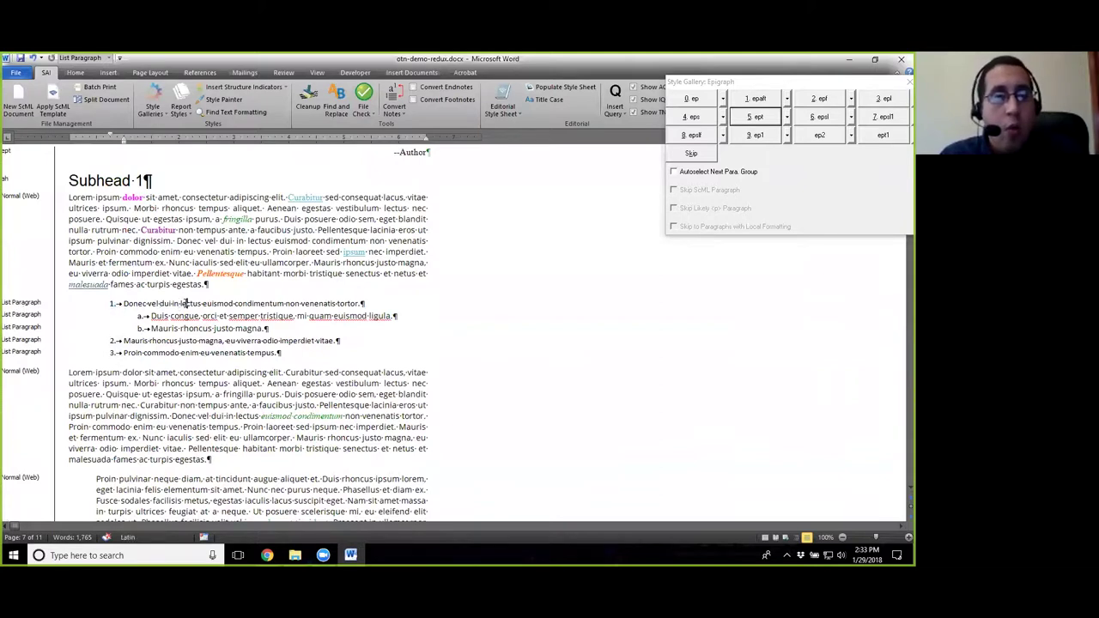
pyautogui.click(117, 305)
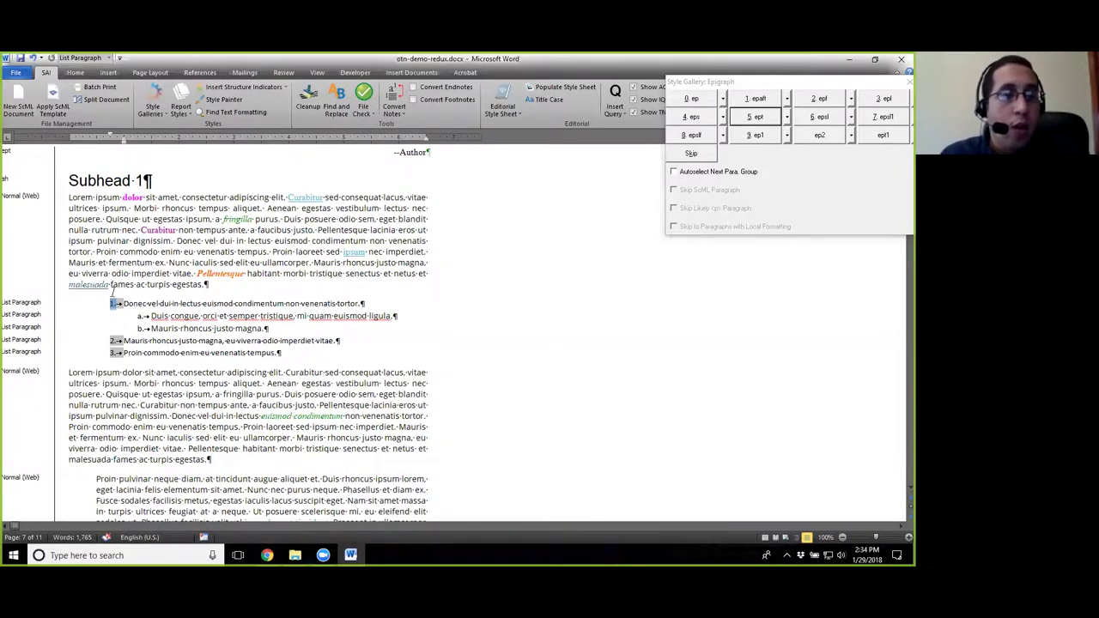
pyautogui.click(144, 304)
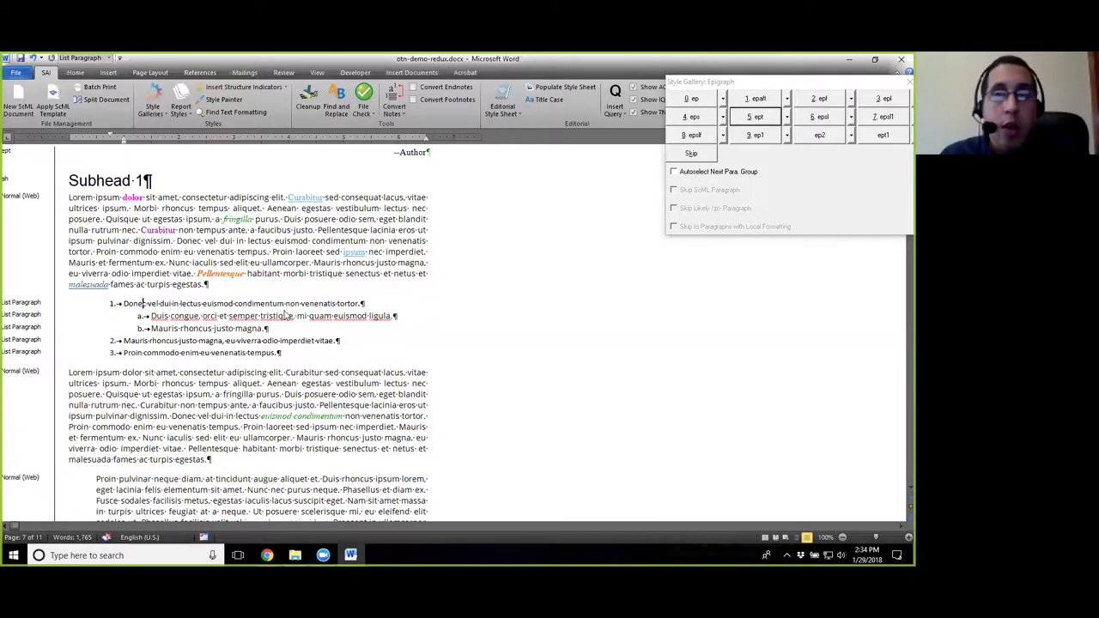
pyautogui.click(907, 84)
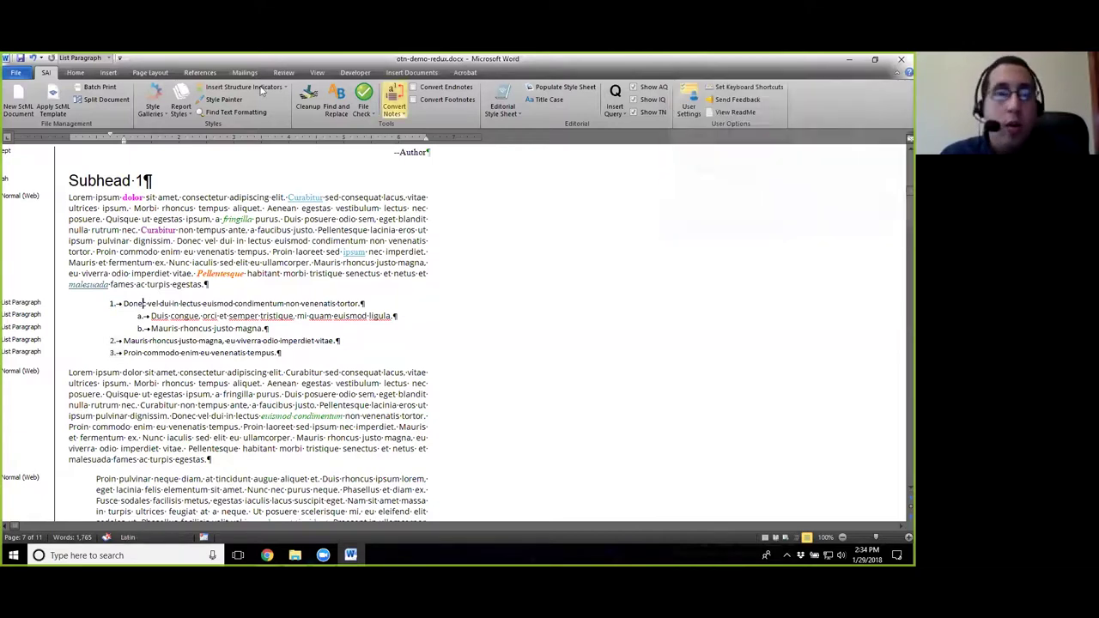
pyautogui.click(152, 101)
pyautogui.click(204, 212)
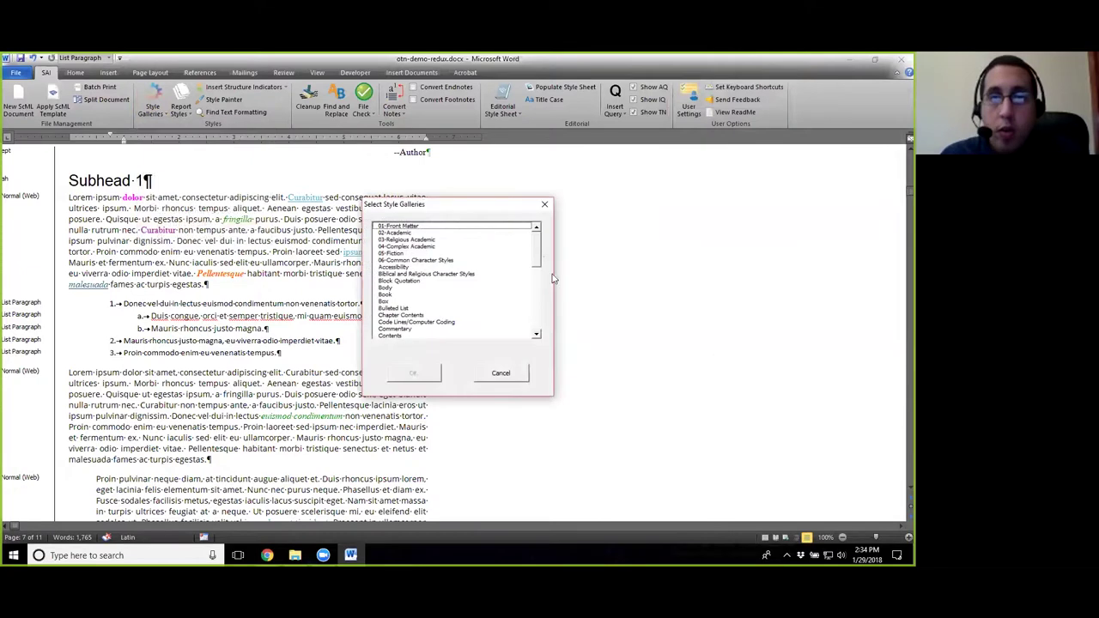
pyautogui.moveTo(537, 249); pyautogui.dragTo(537, 293)
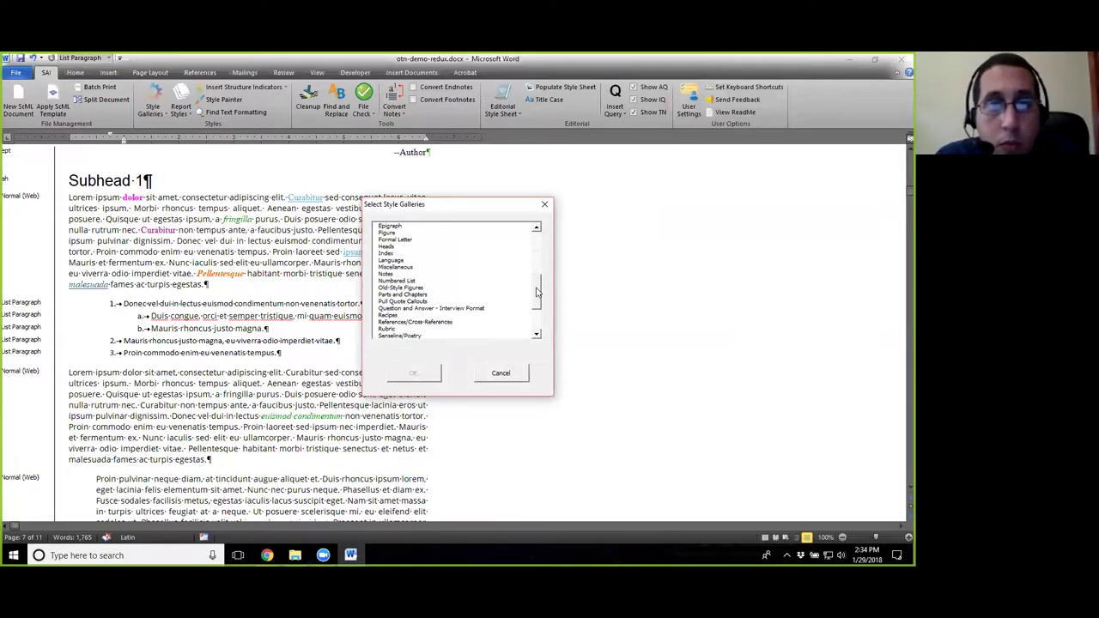
pyautogui.click(404, 282)
pyautogui.click(421, 372)
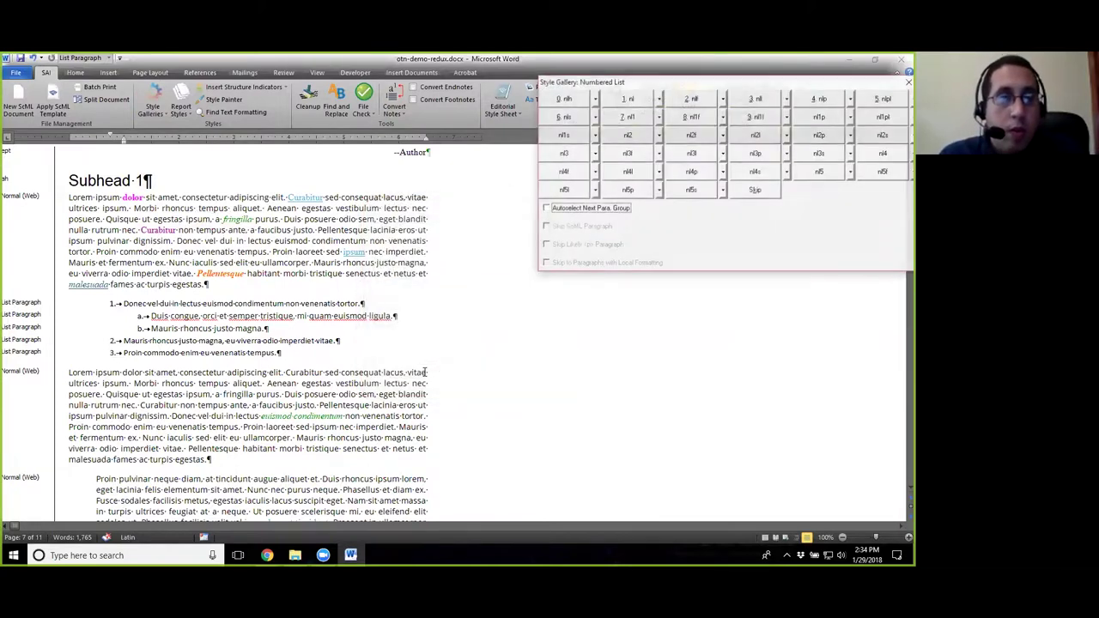
pyautogui.click(147, 305)
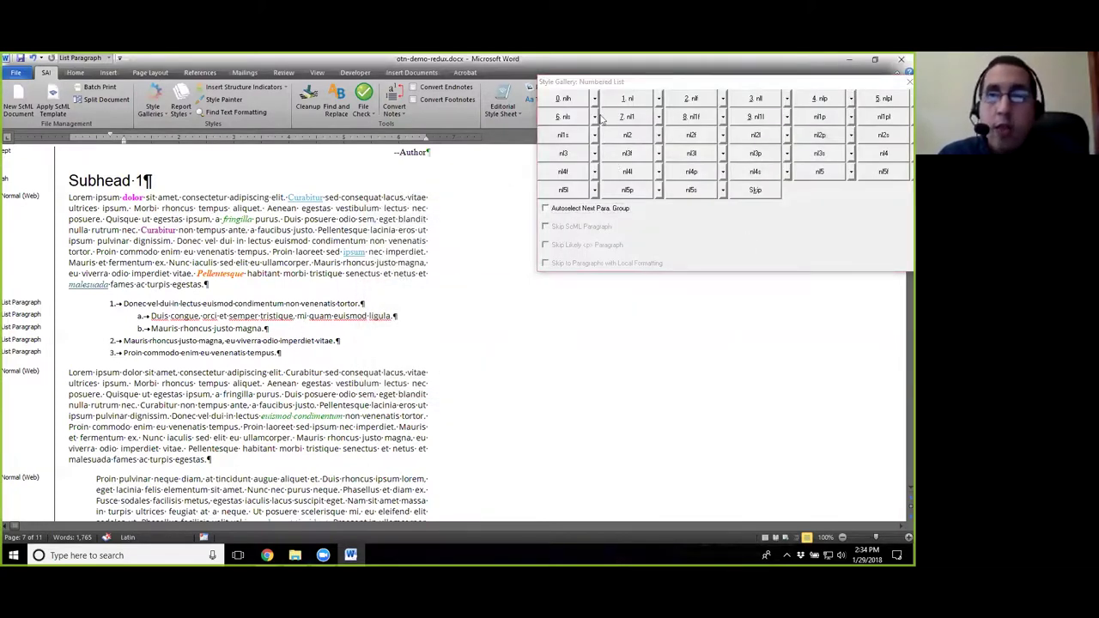
pyautogui.click(630, 101)
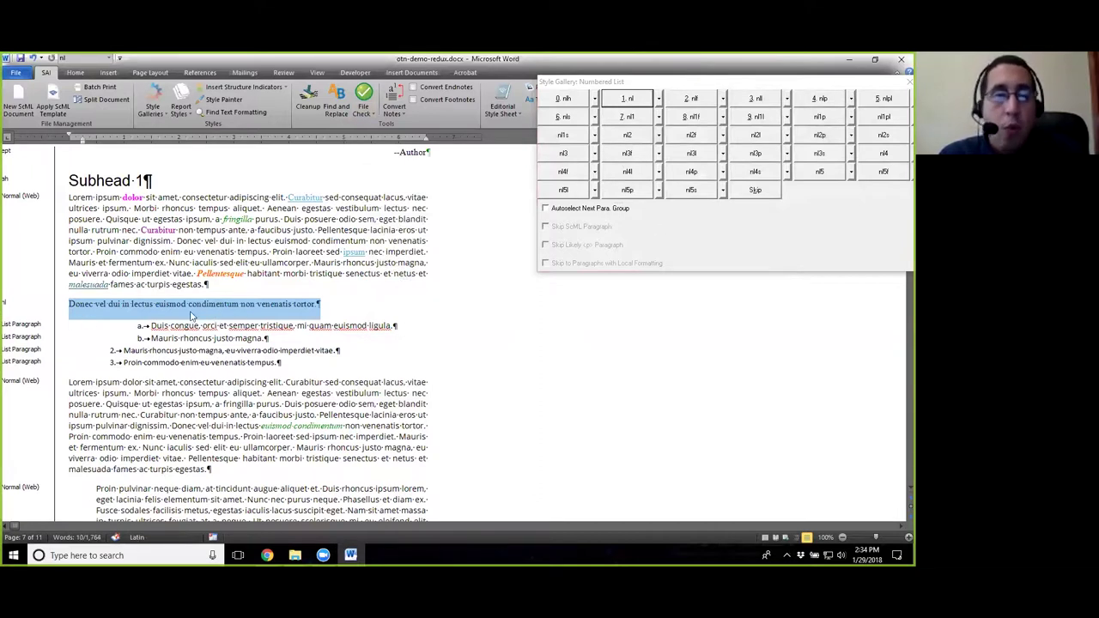
pyautogui.click(139, 327)
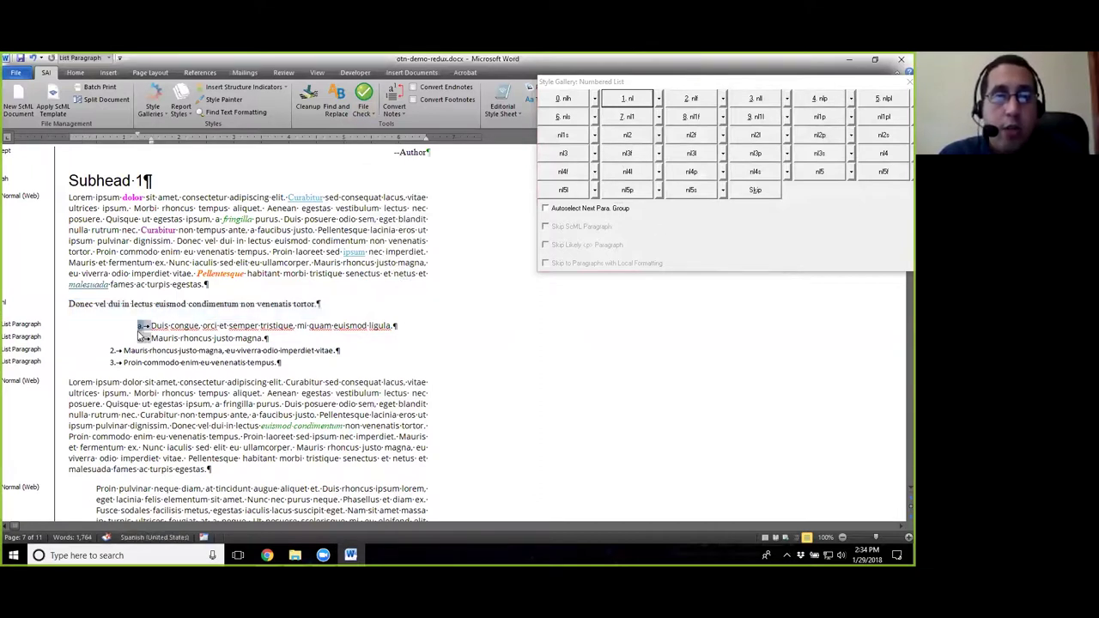
pyautogui.click(114, 351)
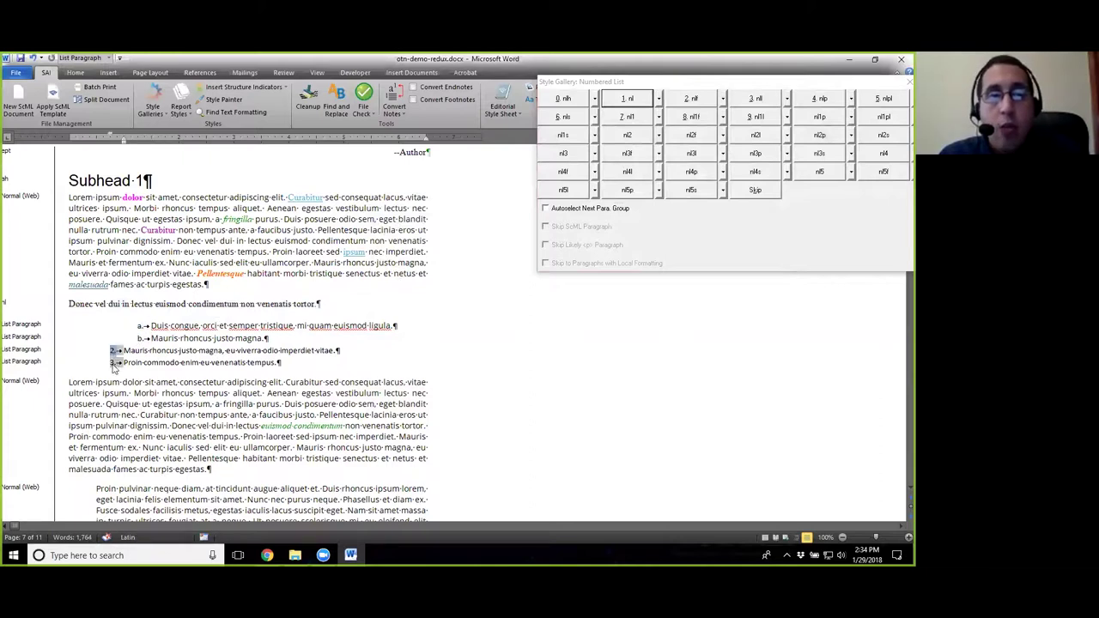
pyautogui.click(191, 303)
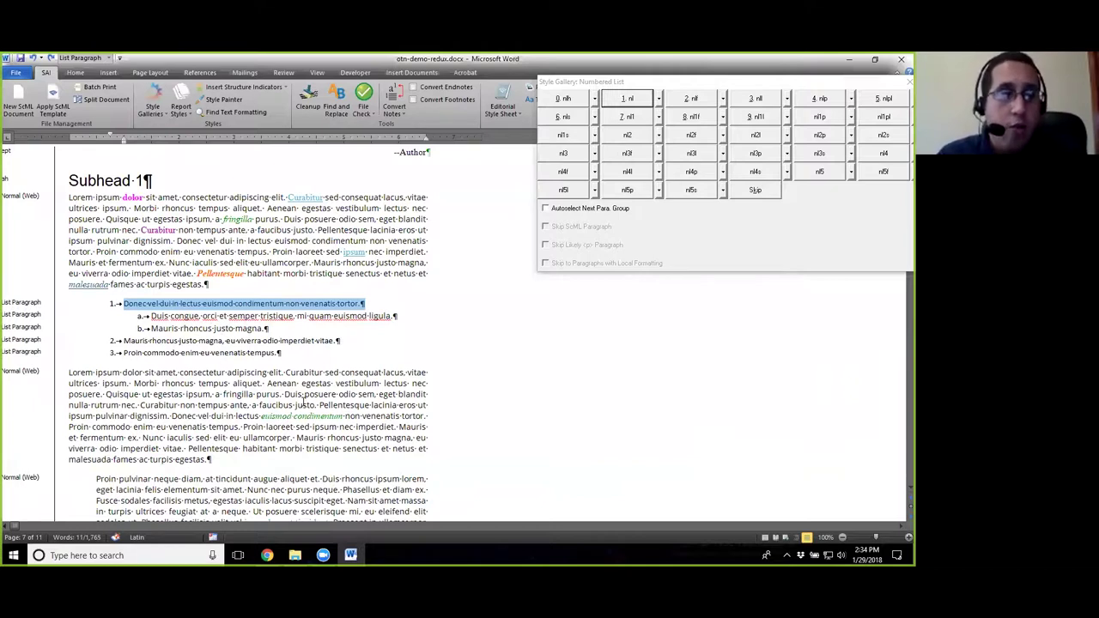
pyautogui.click(245, 315)
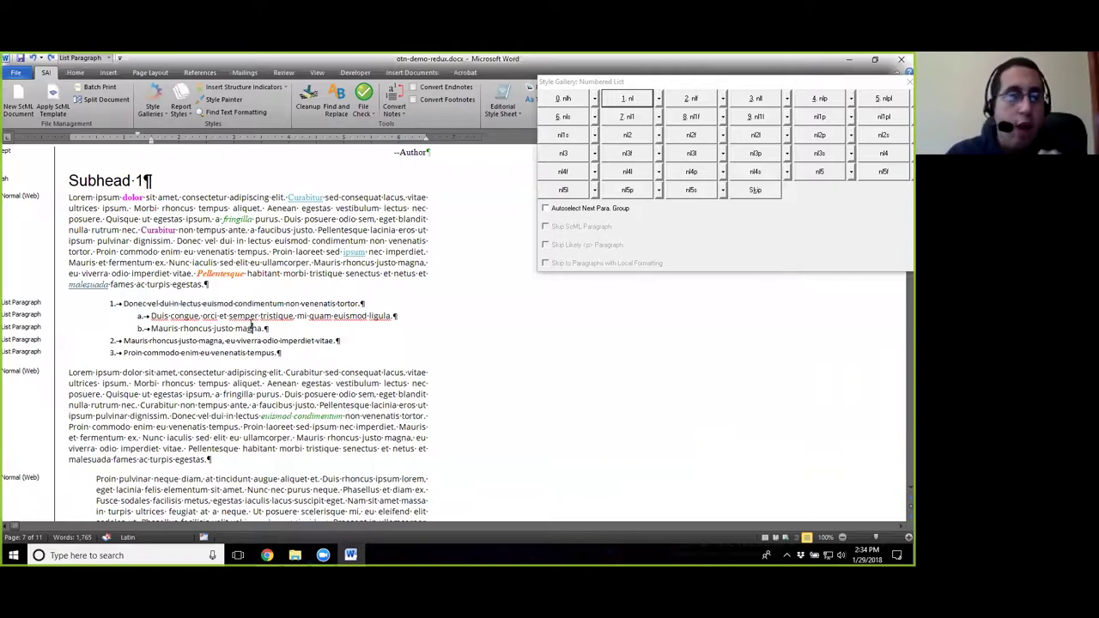
pyautogui.click(219, 353)
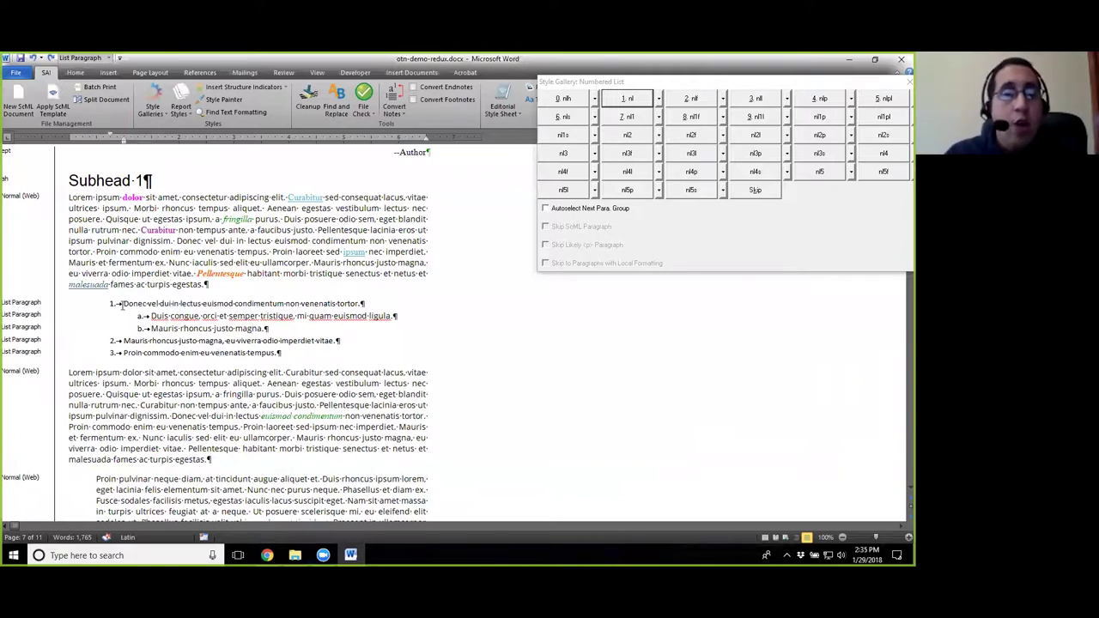
pyautogui.click(115, 304)
pyautogui.click(143, 316)
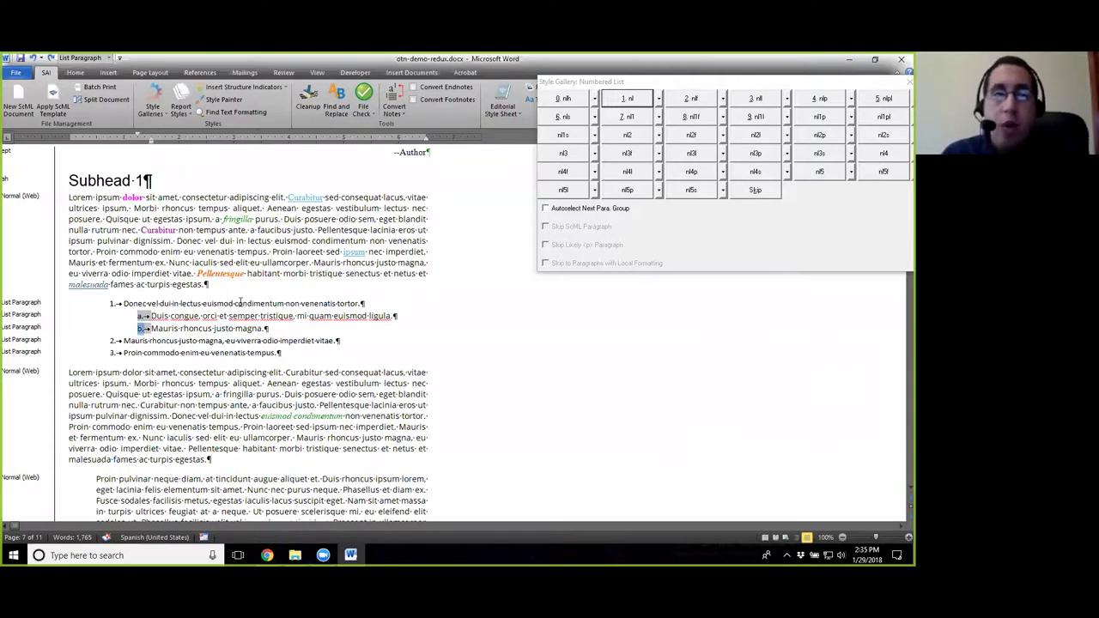
pyautogui.click(909, 82)
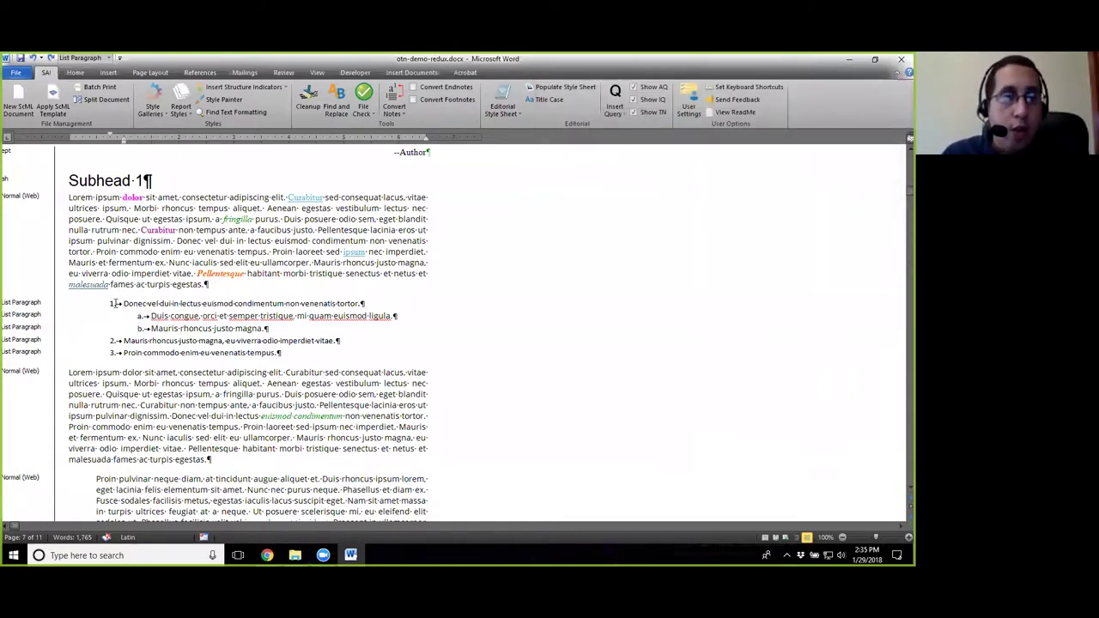
# Run Cleanup on the Subhead 1 list with List leaders converted to text.
pyautogui.click(113, 304)
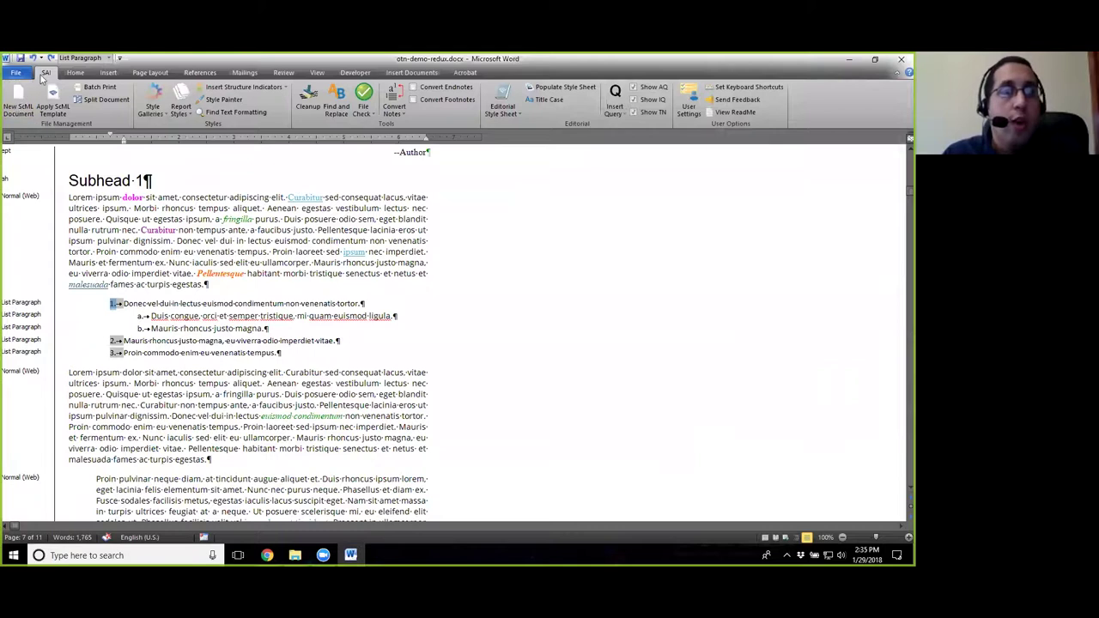
pyautogui.click(308, 101)
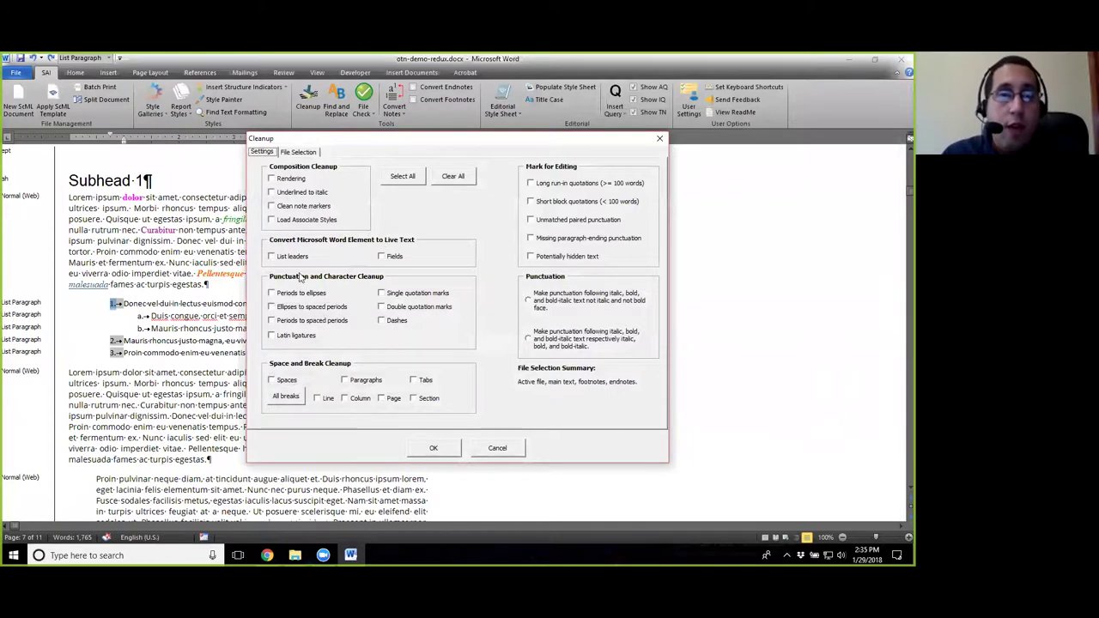
pyautogui.click(279, 256)
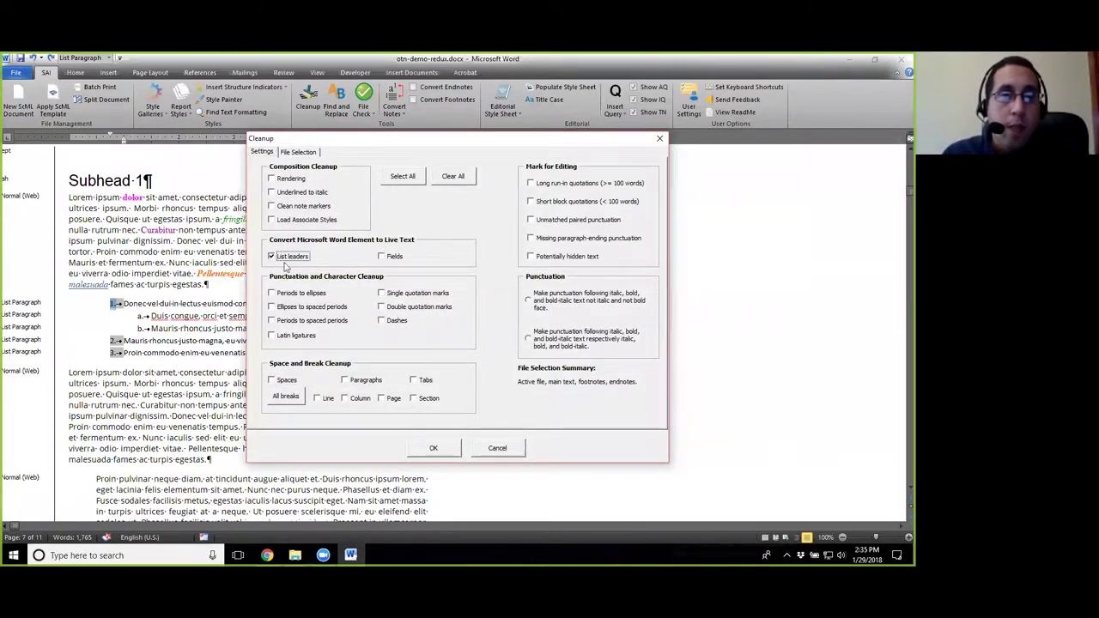
pyautogui.click(271, 255)
pyautogui.click(271, 254)
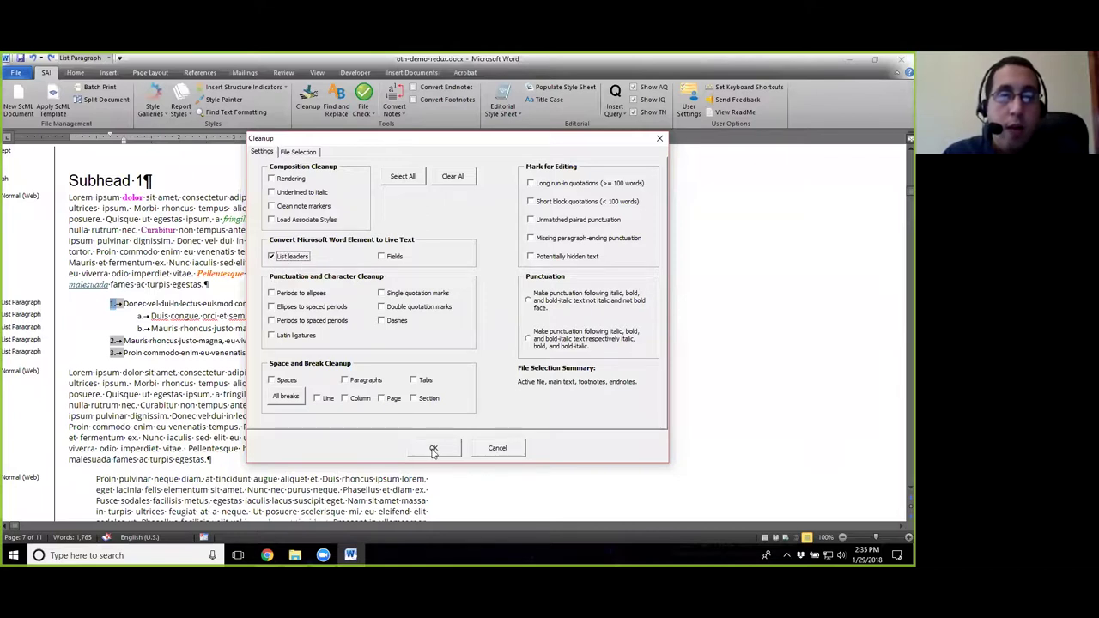
pyautogui.click(498, 448)
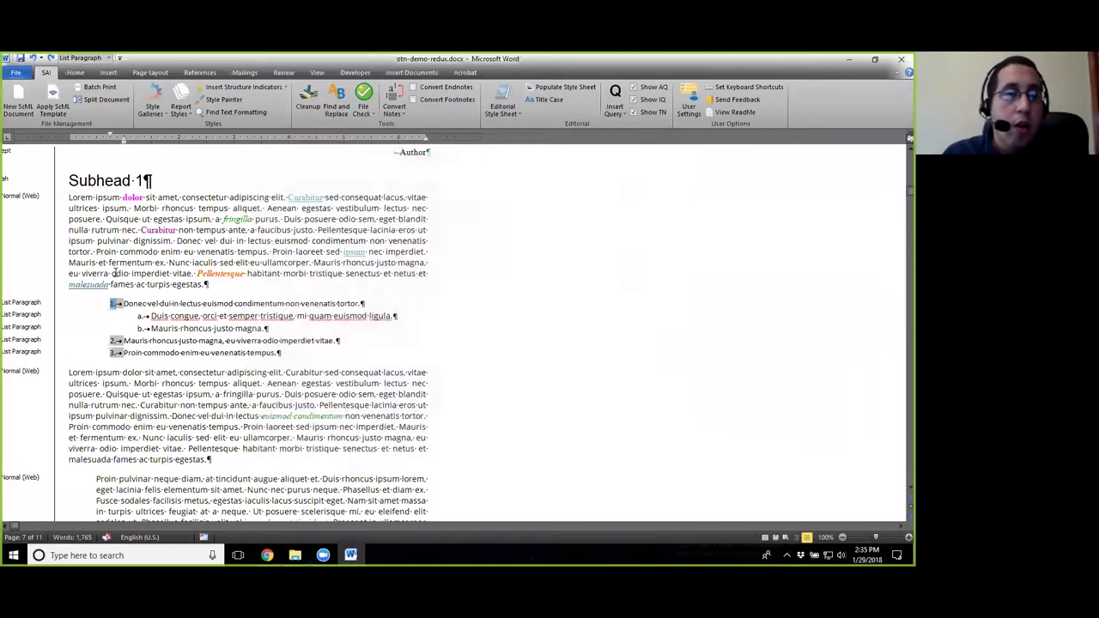
pyautogui.click(115, 273)
pyautogui.click(309, 99)
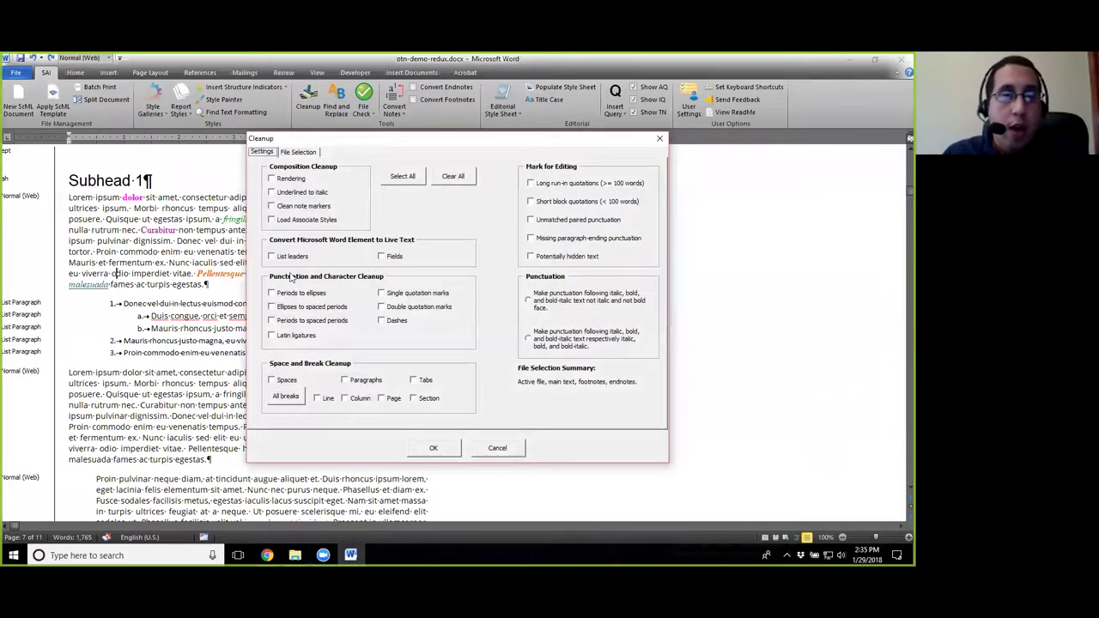
pyautogui.click(286, 259)
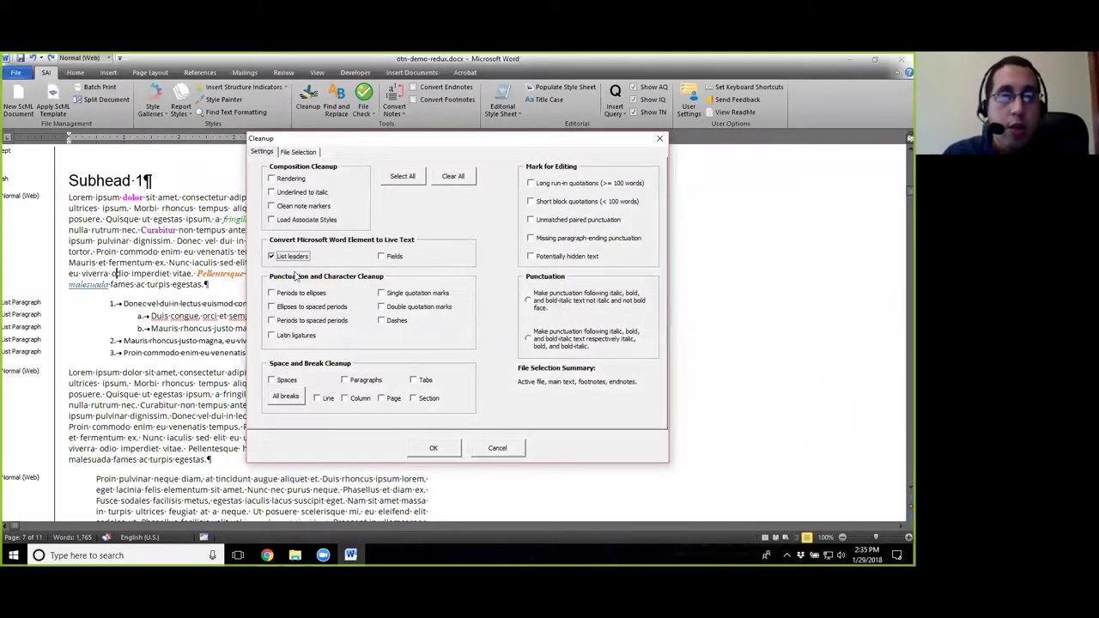
pyautogui.click(436, 449)
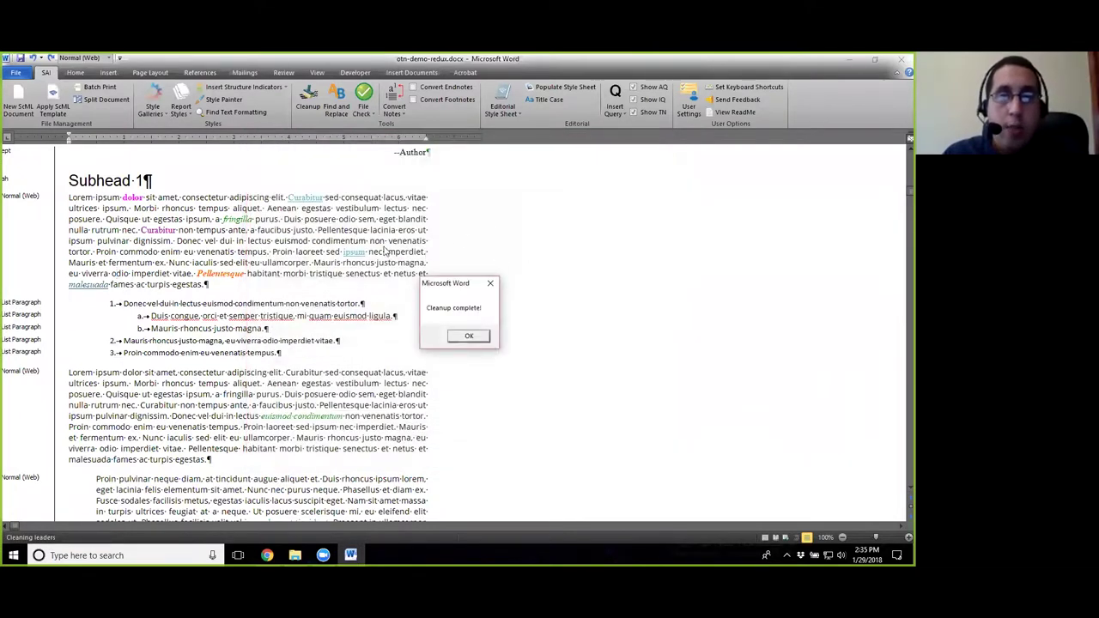
# Dismiss the Cleanup complete message and verify list numbers 1., a., b. and 2. are live text.
pyautogui.click(470, 336)
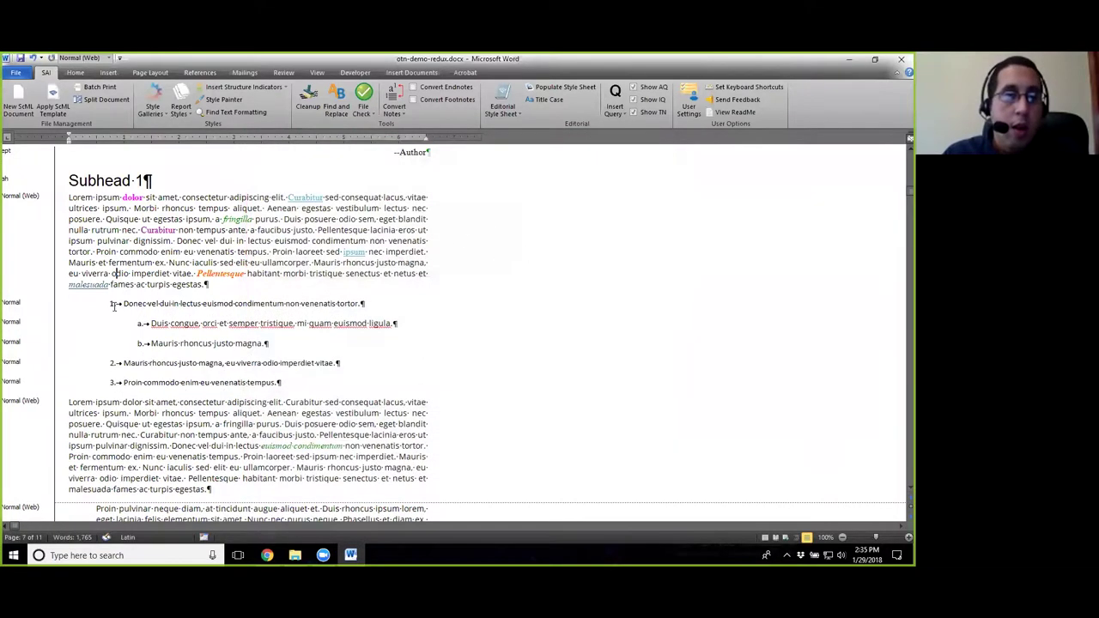
pyautogui.click(112, 304)
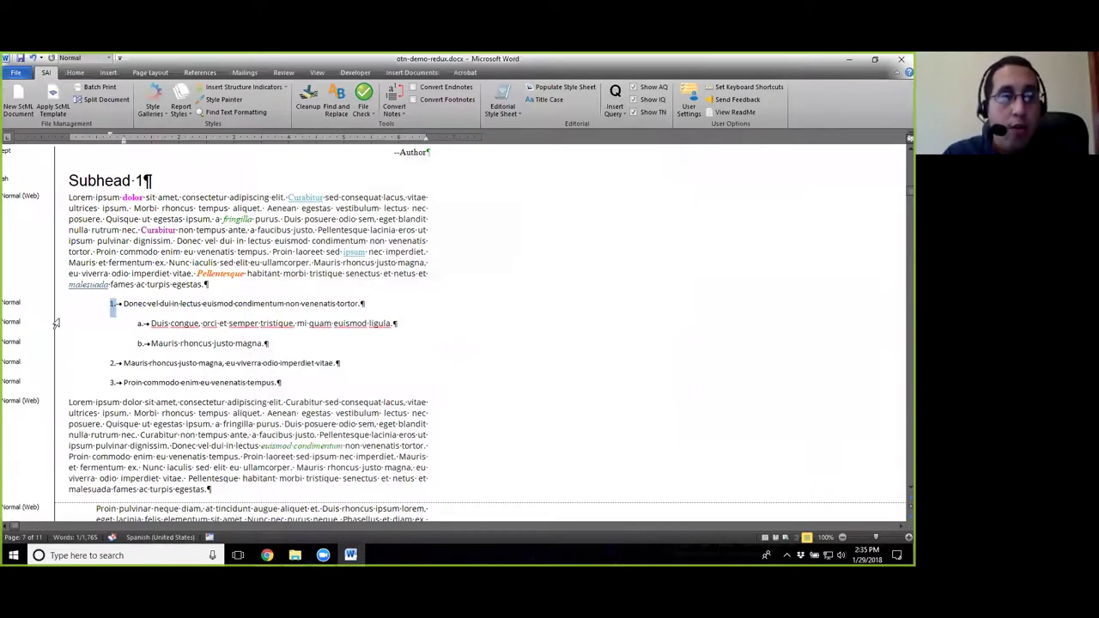
pyautogui.click(111, 304)
pyautogui.click(110, 304)
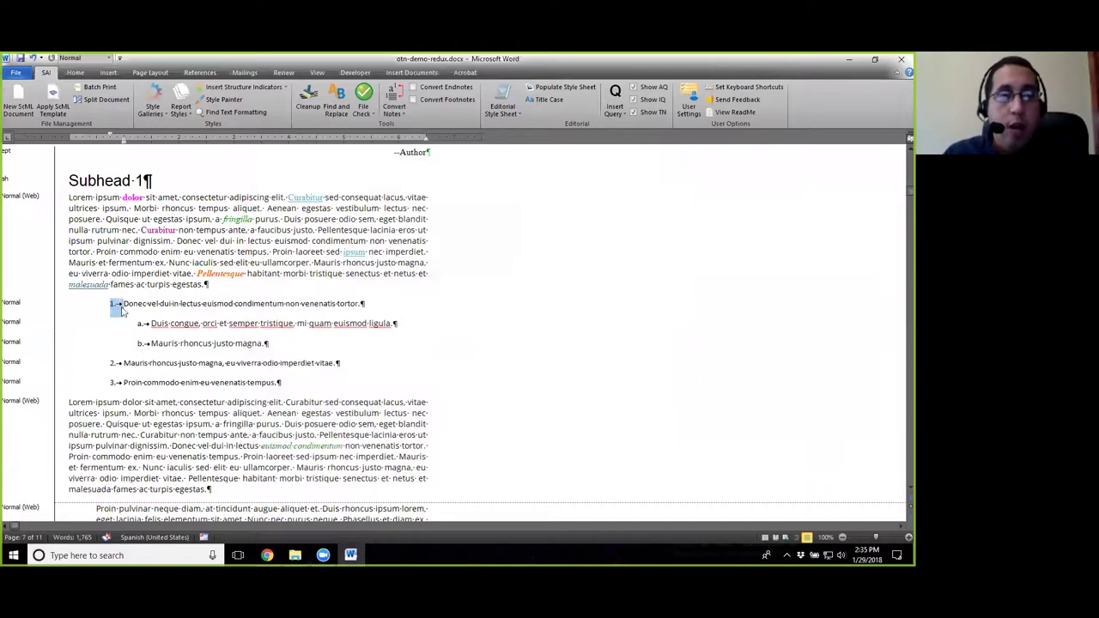
pyautogui.click(142, 324)
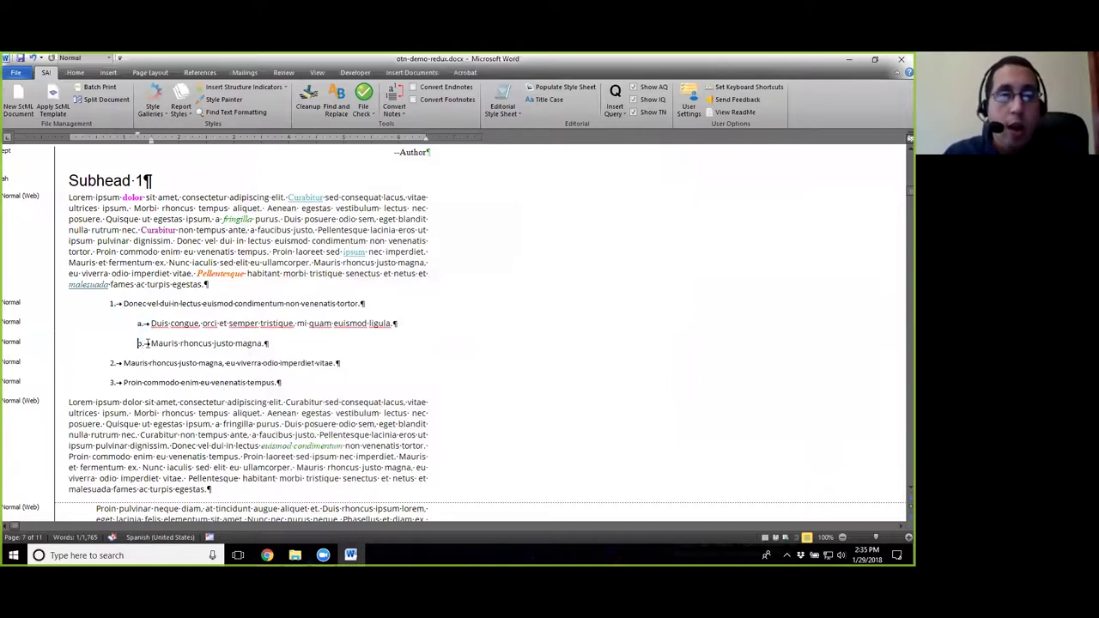
pyautogui.click(143, 344)
pyautogui.click(113, 363)
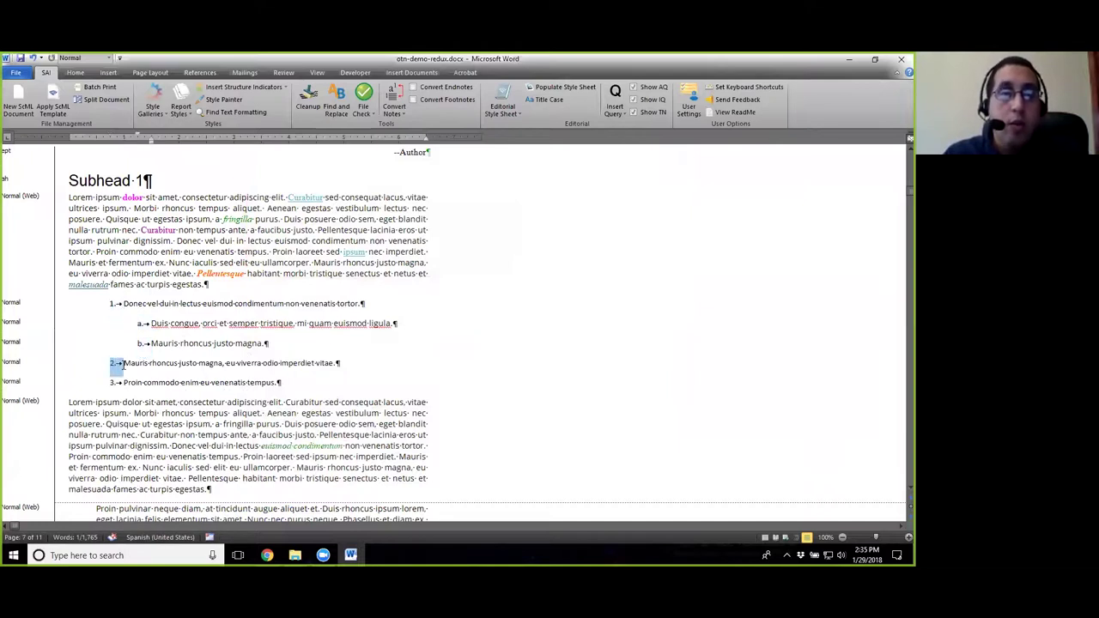
pyautogui.click(127, 308)
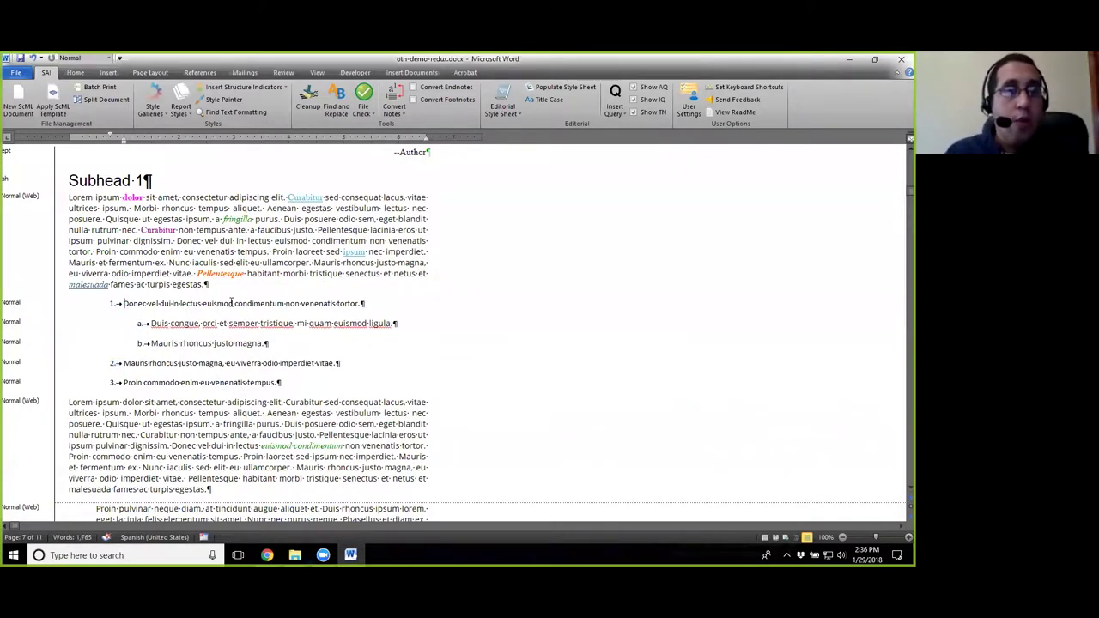
# Load the Numbered List style gallery.
pyautogui.click(159, 112)
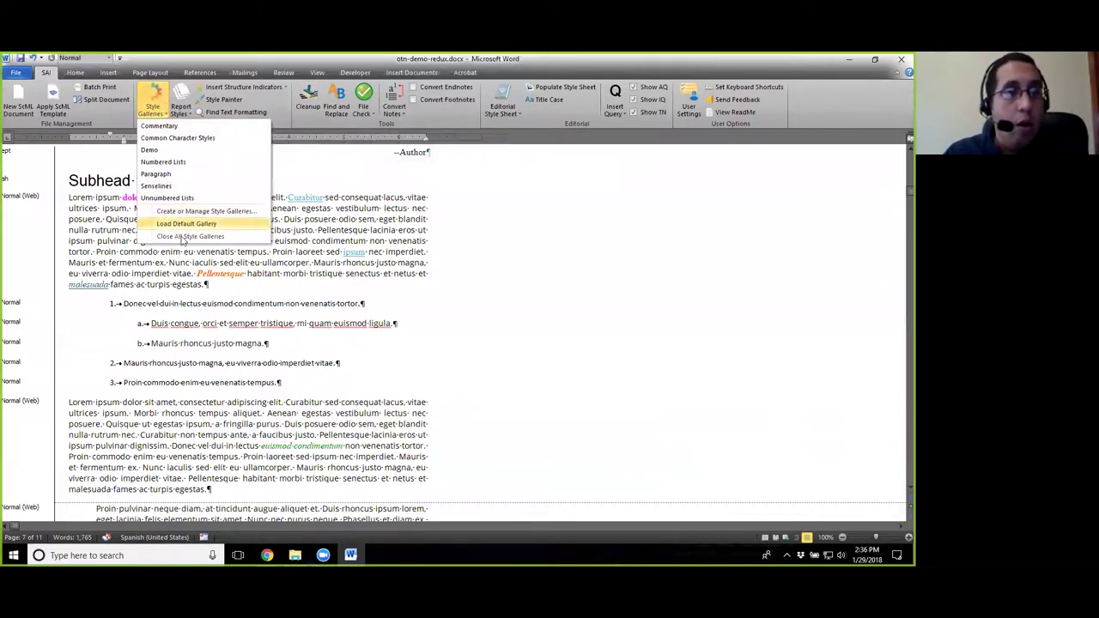
pyautogui.click(200, 211)
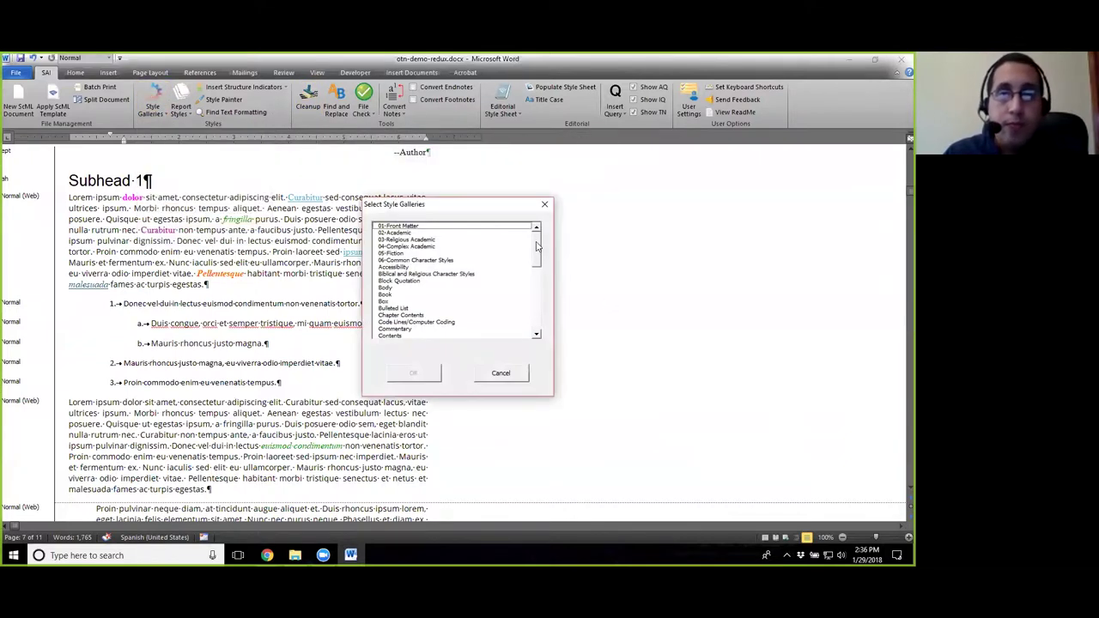
pyautogui.moveTo(538, 247); pyautogui.dragTo(533, 296)
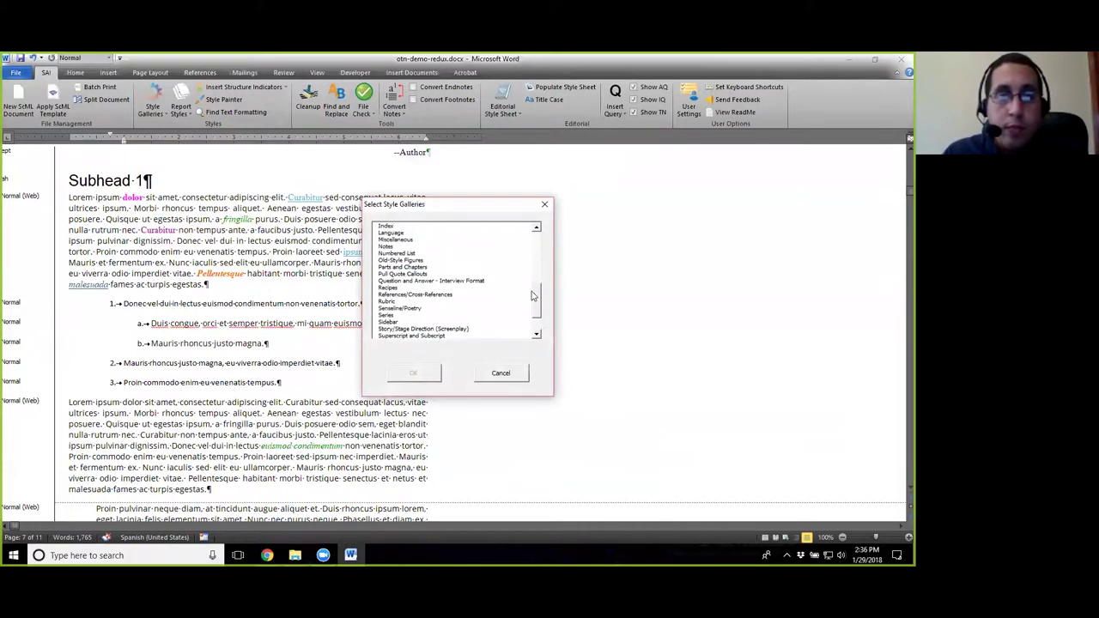
pyautogui.click(412, 246)
pyautogui.click(410, 254)
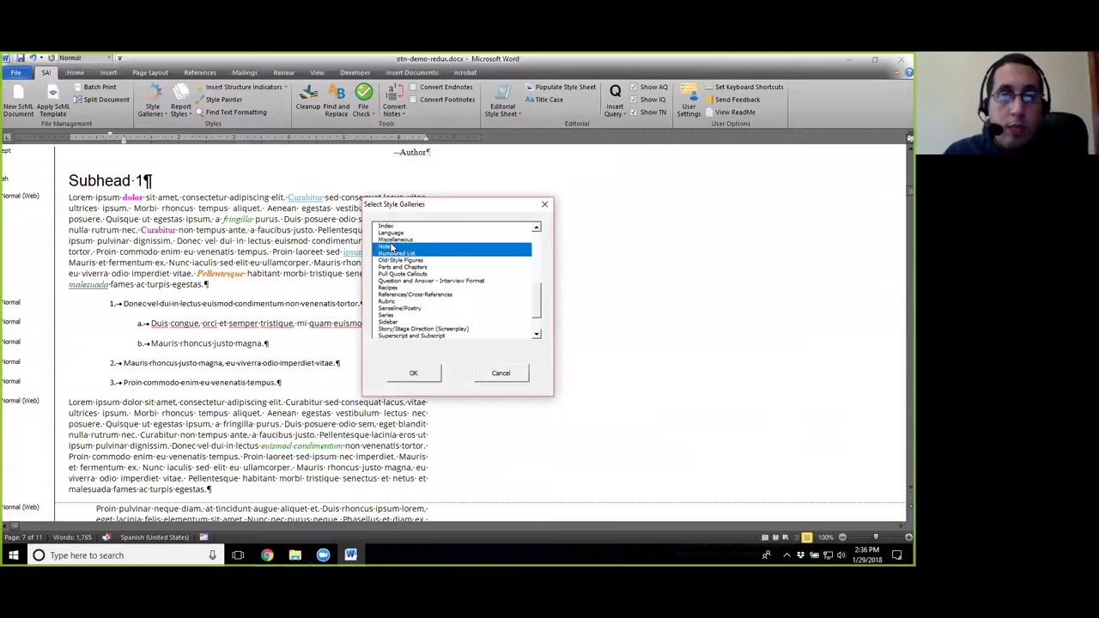
pyautogui.click(394, 248)
pyautogui.click(419, 373)
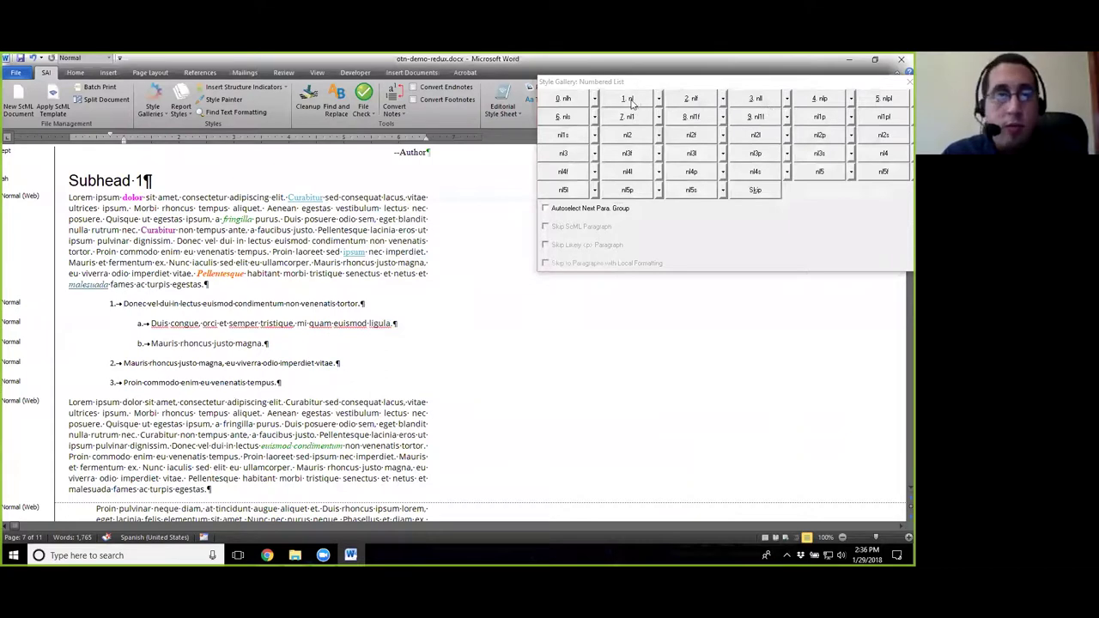
# Apply the nl style to list items 1, 2 and 3.
pyautogui.click(631, 101)
pyautogui.click(155, 366)
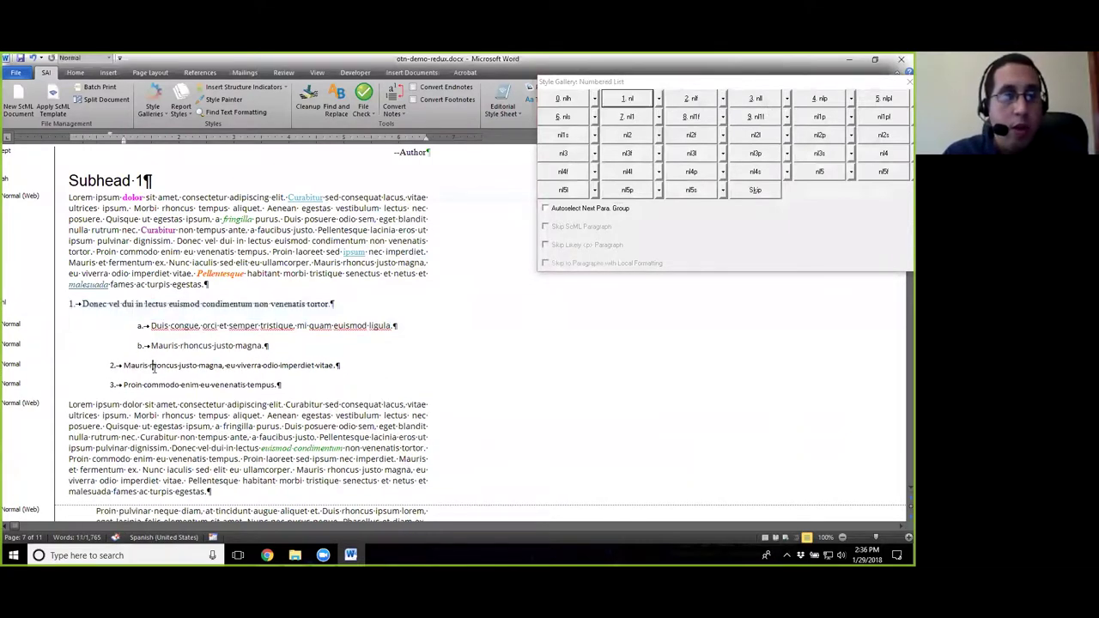
pyautogui.click(628, 100)
pyautogui.click(129, 387)
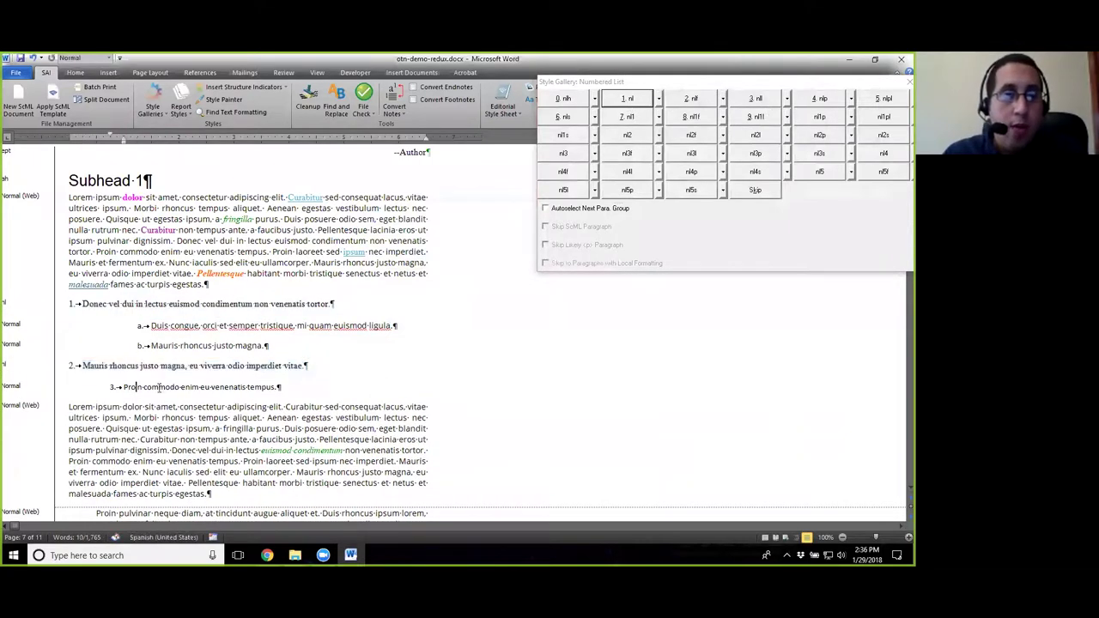
pyautogui.click(629, 101)
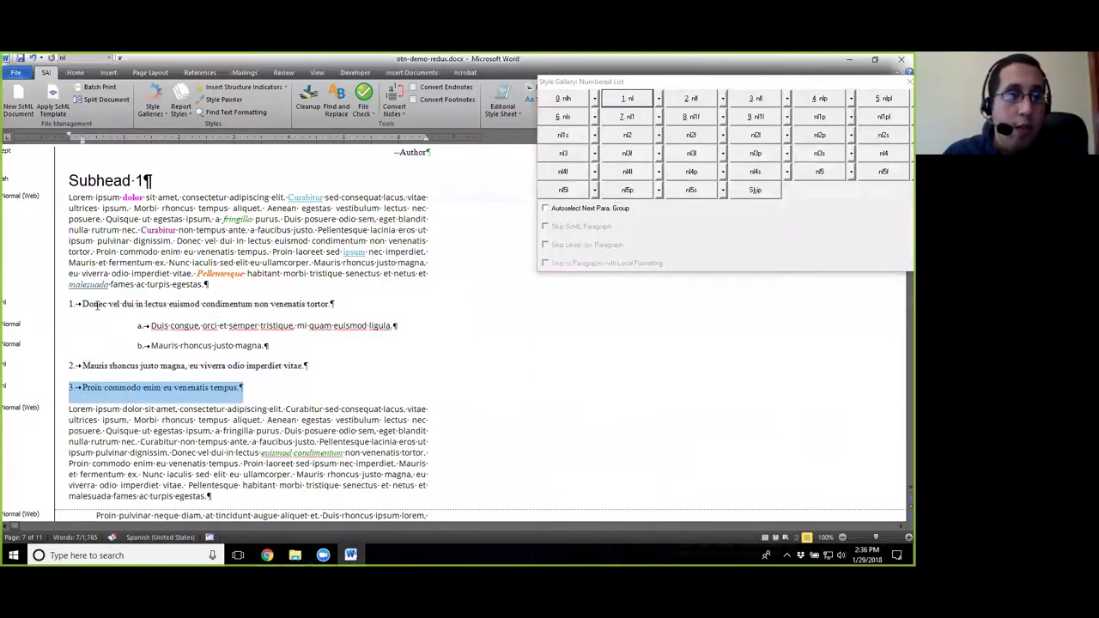
# Apply the nl1 style to sub-items a. and b.
pyautogui.moveTo(97, 305); pyautogui.dragTo(276, 317)
pyautogui.click(169, 327)
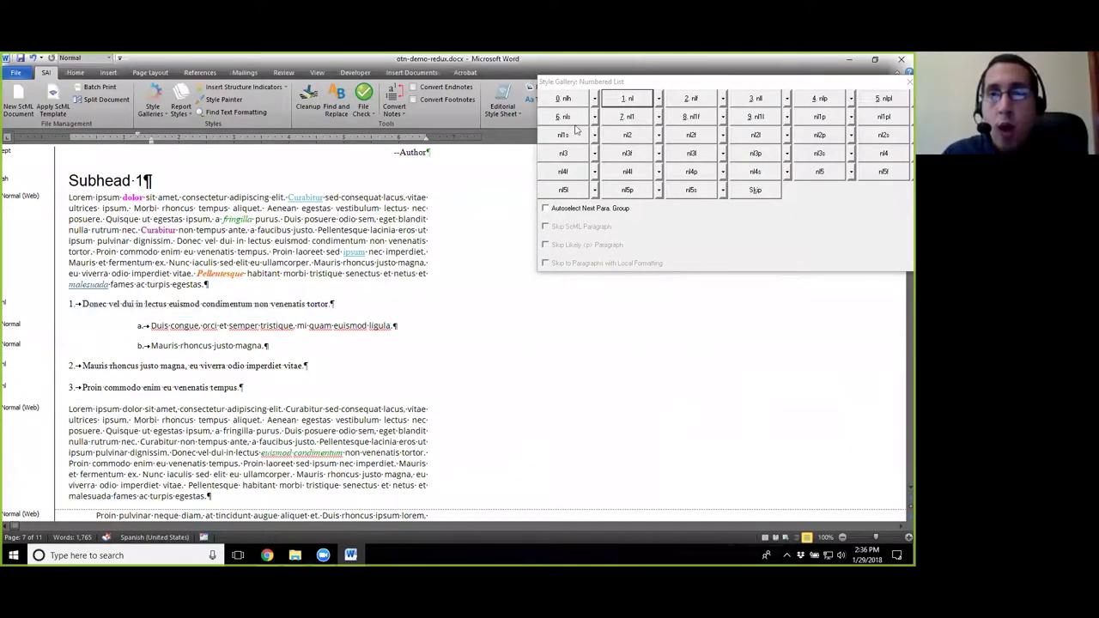
pyautogui.click(627, 115)
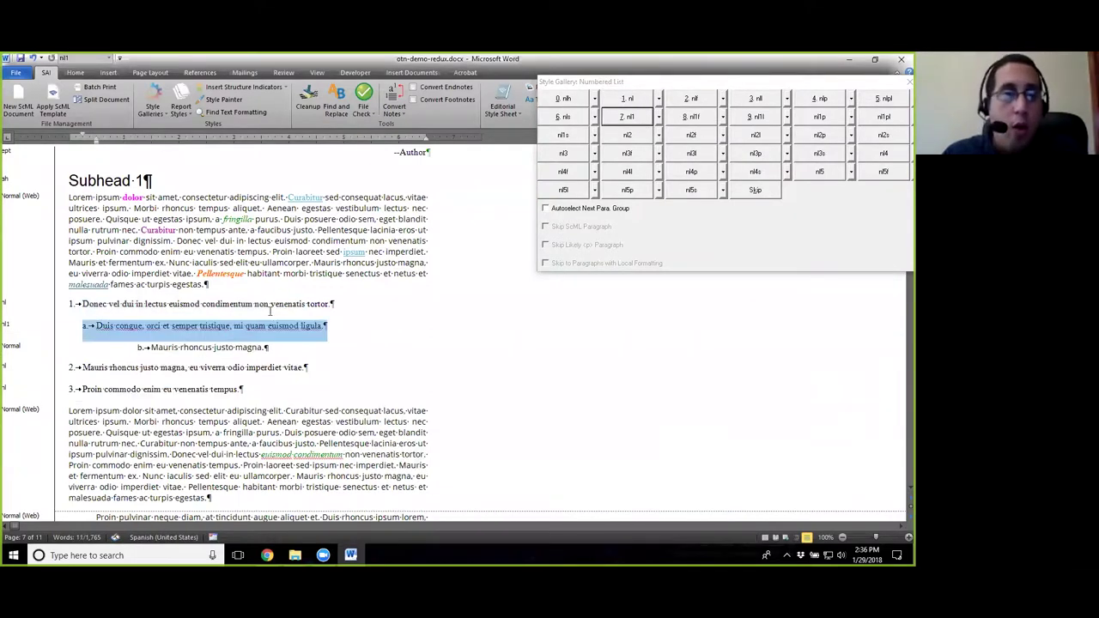
pyautogui.click(205, 348)
pyautogui.click(629, 117)
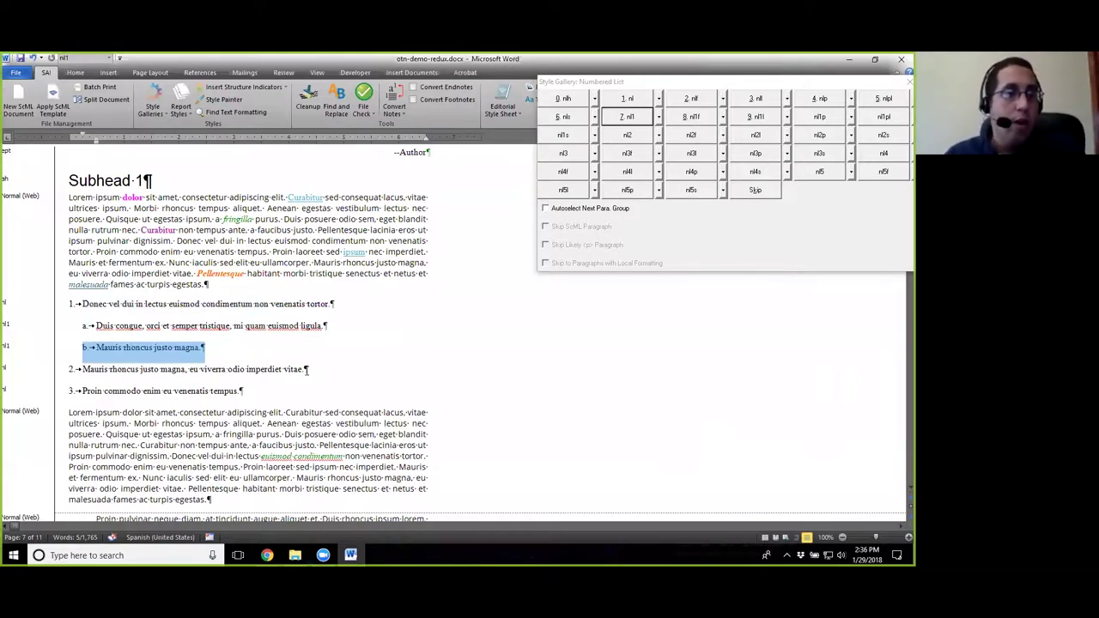
# Put the caret in the Proin pulvinar paragraph and close the Numbered List gallery.
pyautogui.scroll(-1, 307, 369)
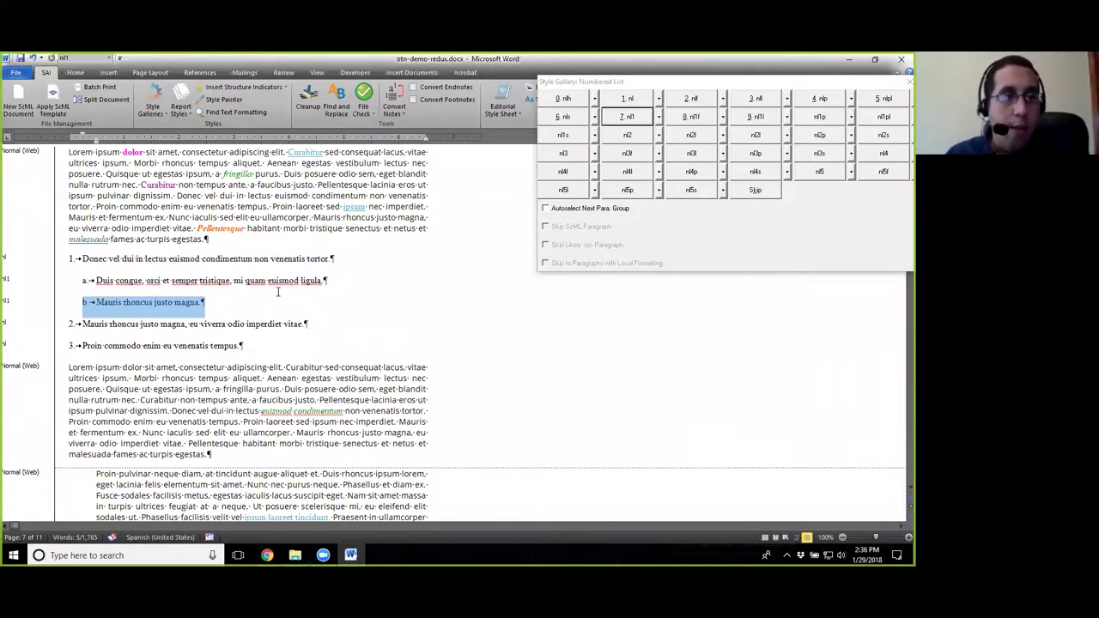
pyautogui.scroll(-4, 277, 292)
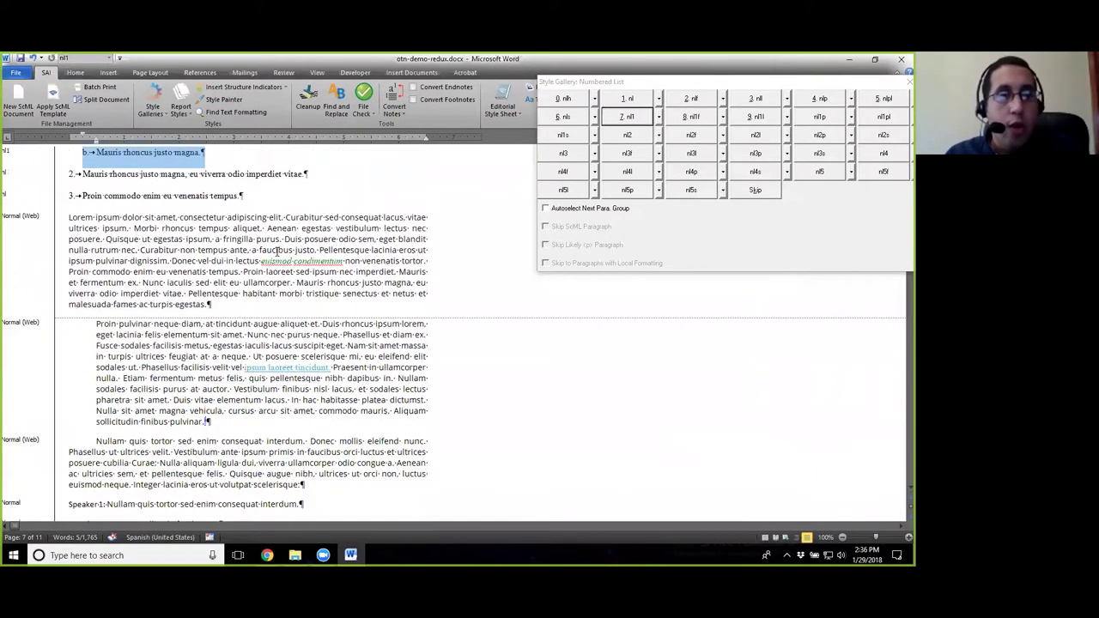
pyautogui.scroll(-2, 277, 249)
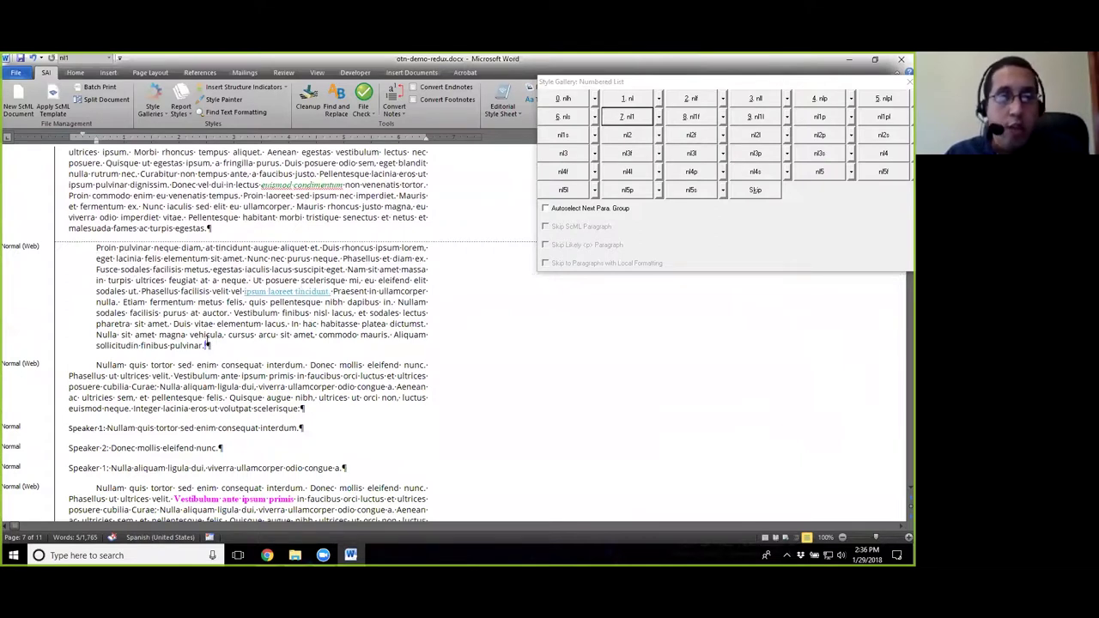
pyautogui.moveTo(209, 345)
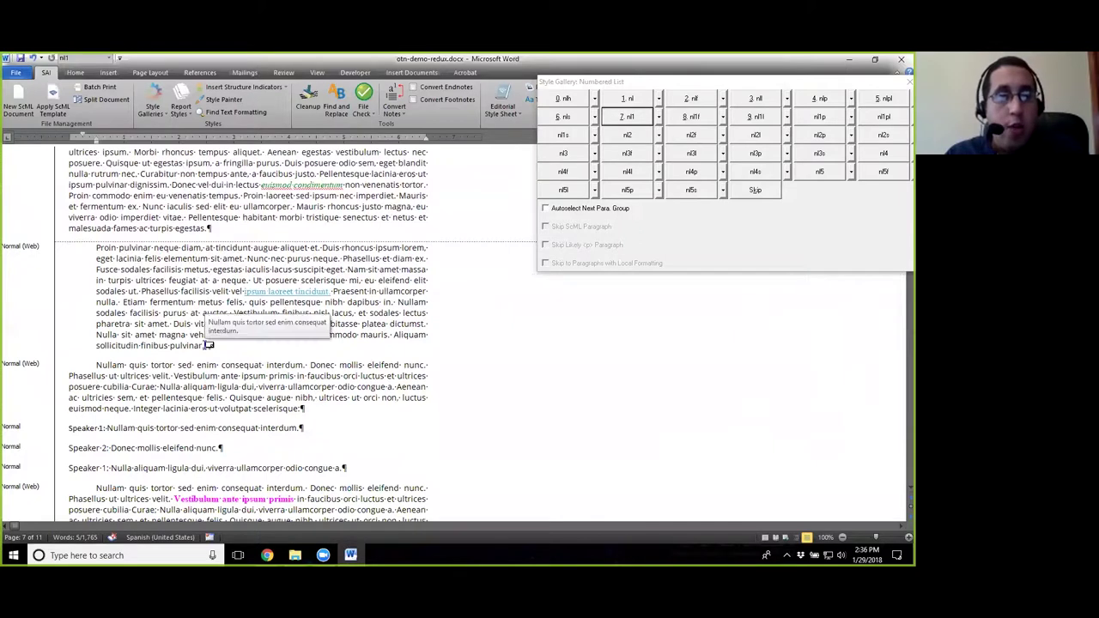
pyautogui.click(157, 258)
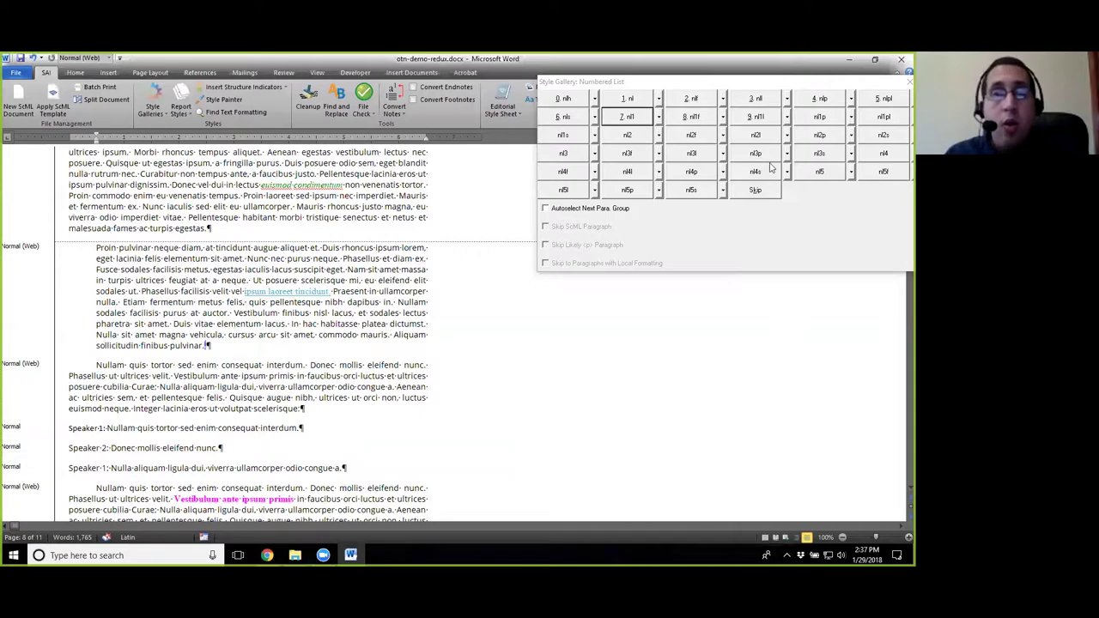
pyautogui.click(908, 82)
# Apply the bq block-quote style to the Proin pulvinar paragraph.
pyautogui.click(152, 103)
pyautogui.click(172, 176)
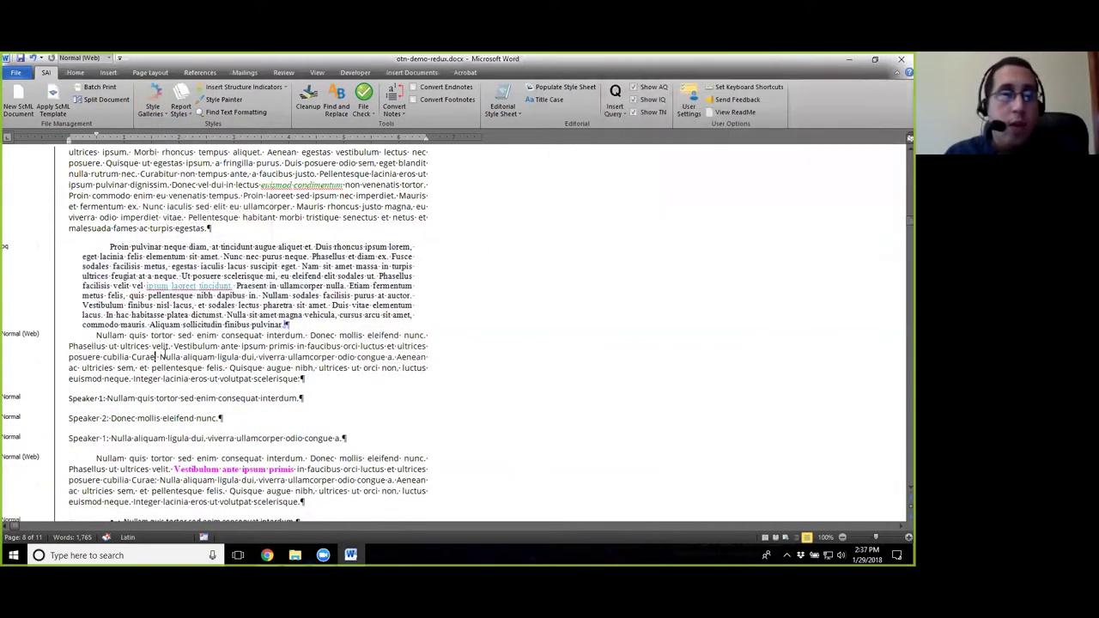
pyautogui.scroll(-2, 266, 362)
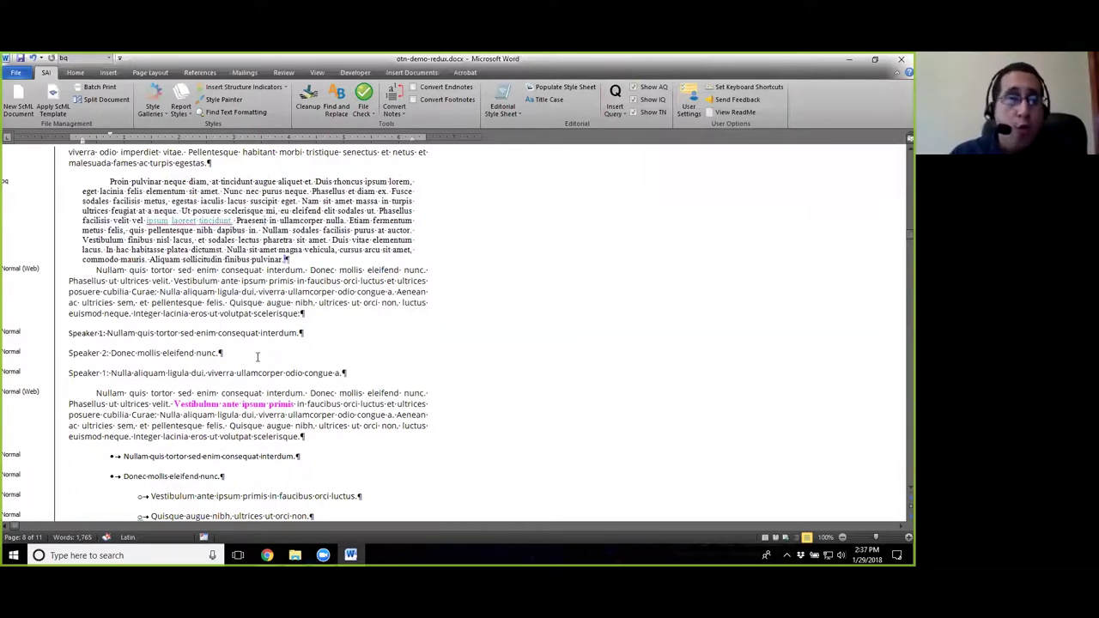
pyautogui.click(219, 346)
pyautogui.scroll(-3, 258, 354)
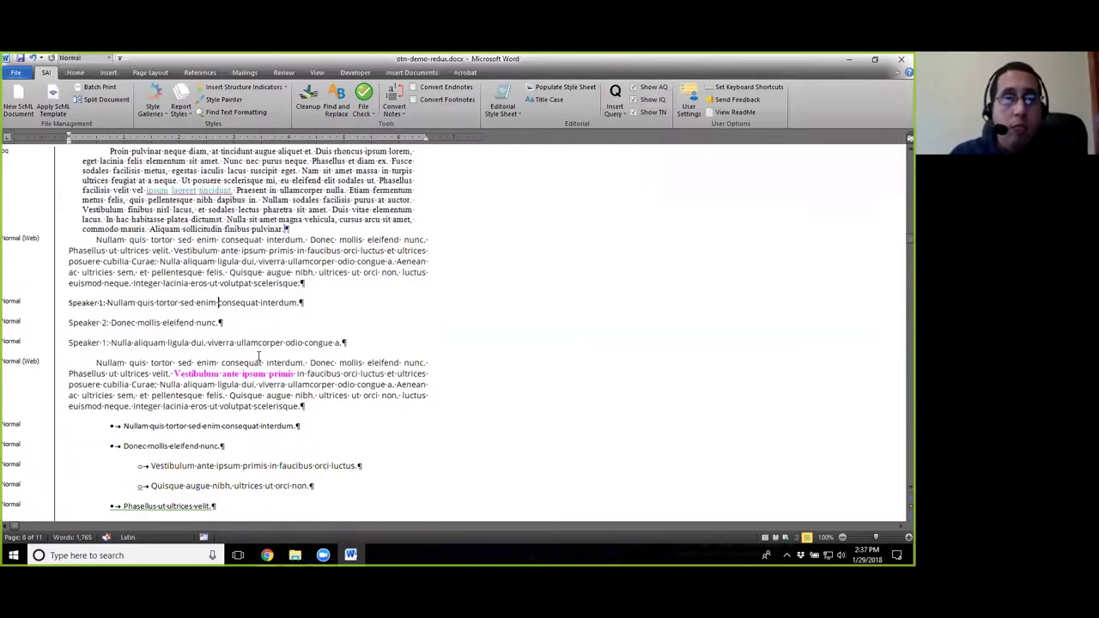
pyautogui.scroll(2, 252, 292)
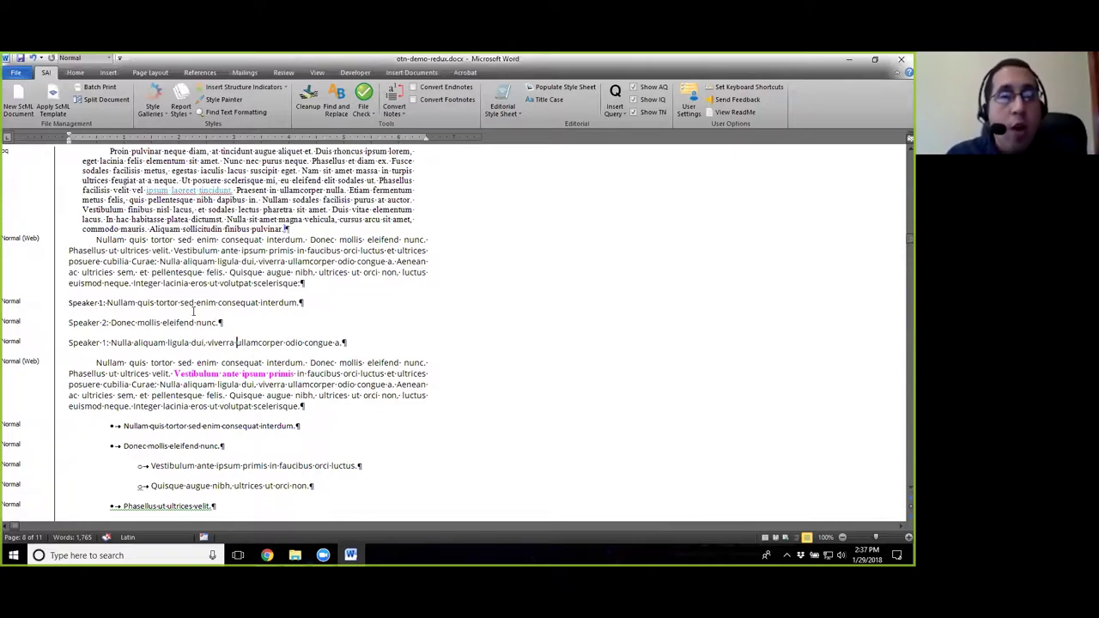
pyautogui.scroll(-1, 357, 321)
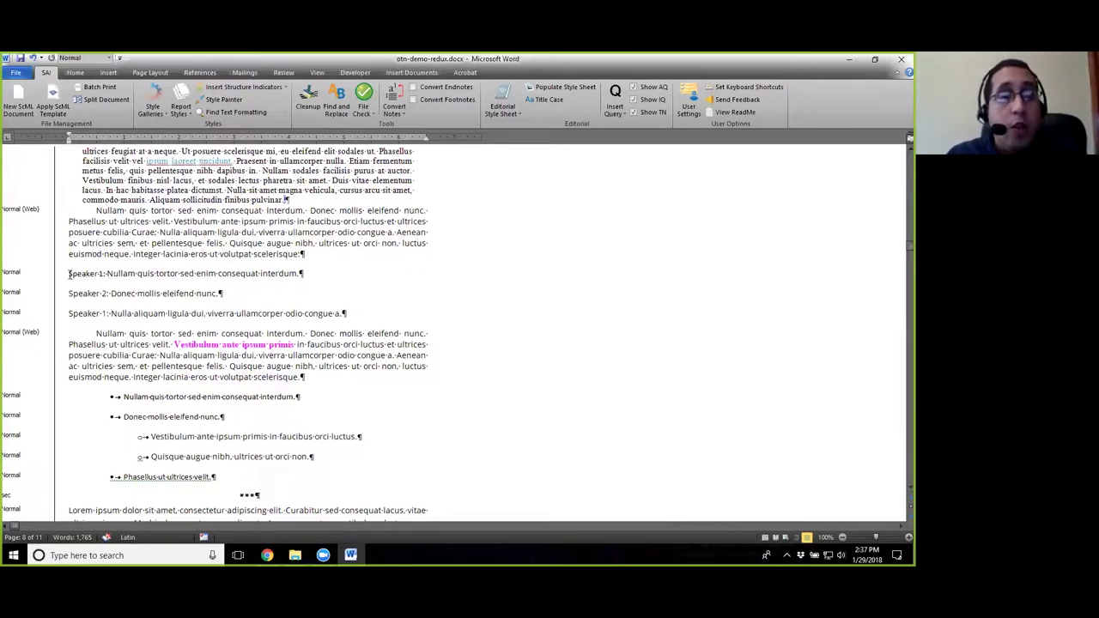
pyautogui.moveTo(82, 274); pyautogui.dragTo(69, 274)
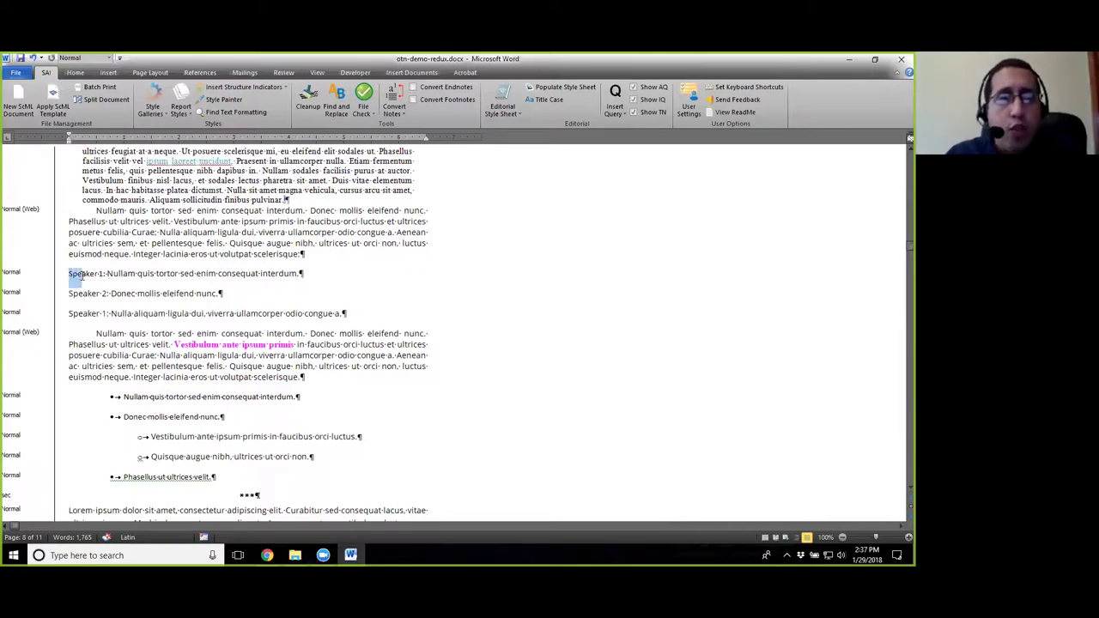
pyautogui.click(136, 294)
pyautogui.scroll(-3, 217, 337)
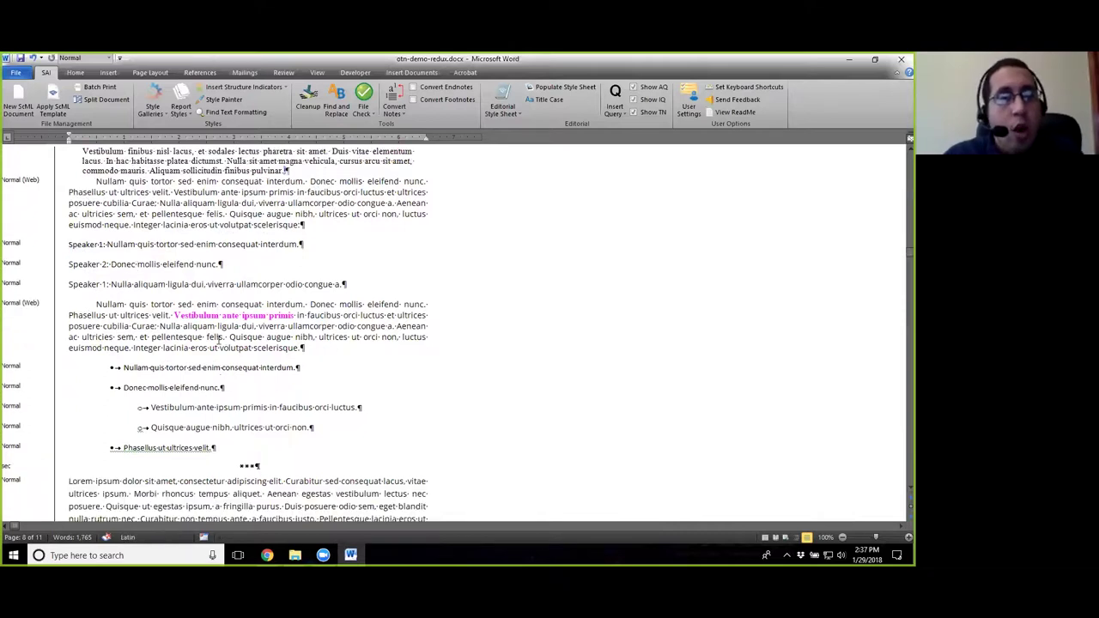
pyautogui.scroll(-2, 218, 340)
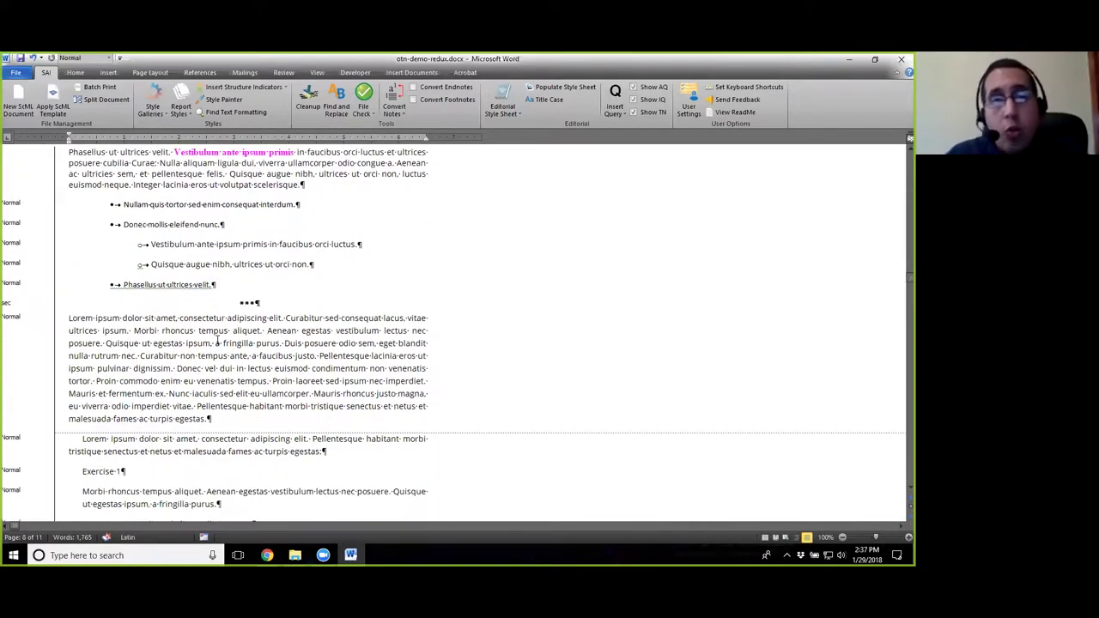
pyautogui.scroll(4, 305, 356)
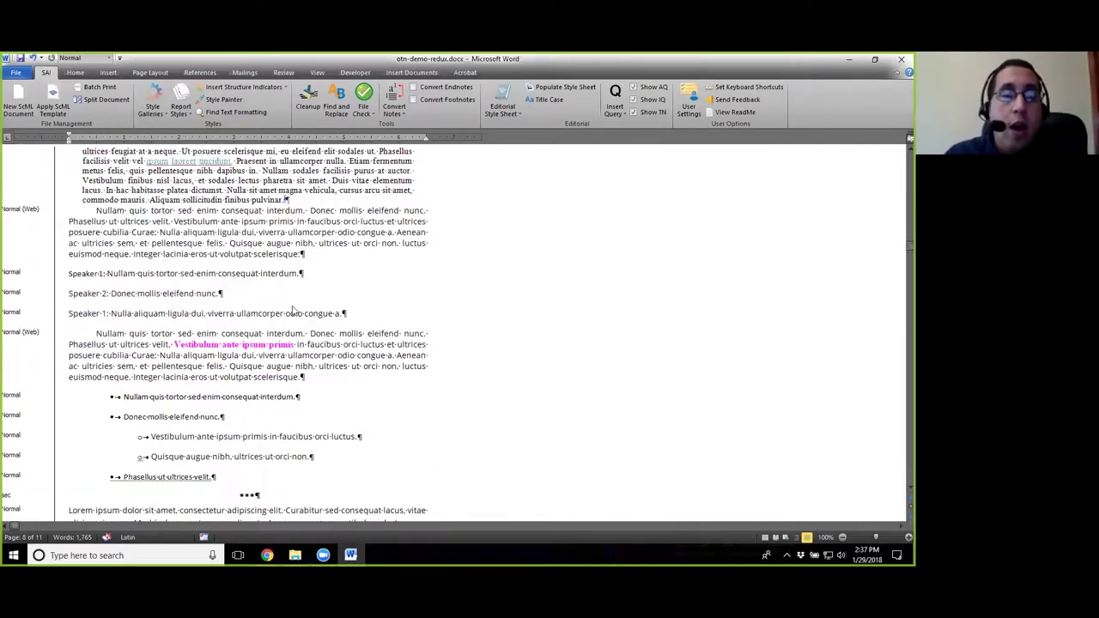
pyautogui.scroll(2, 305, 352)
pyautogui.click(165, 251)
pyautogui.scroll(6, 225, 333)
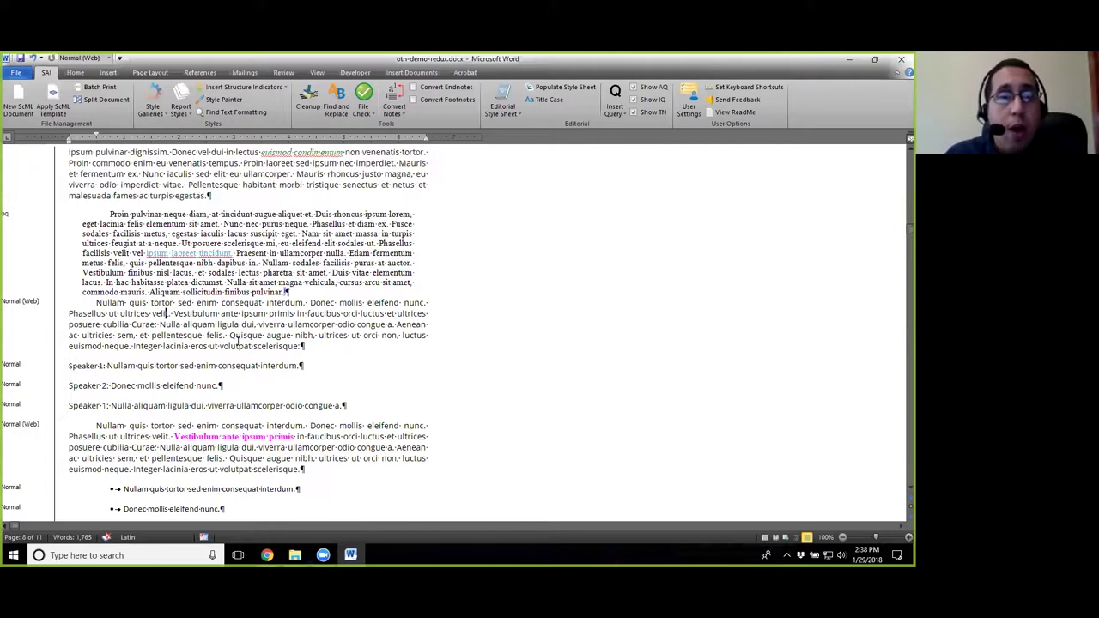
pyautogui.moveTo(72, 292); pyautogui.dragTo(258, 354)
pyautogui.scroll(1, 159, 314)
pyautogui.scroll(3, 160, 314)
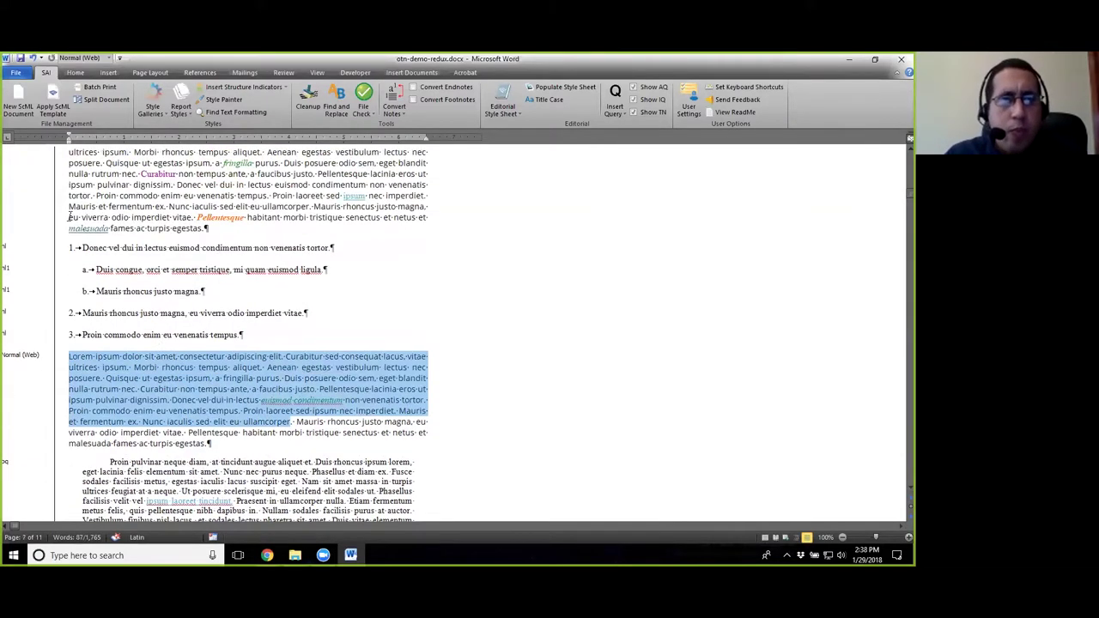
pyautogui.moveTo(72, 228); pyautogui.dragTo(277, 306)
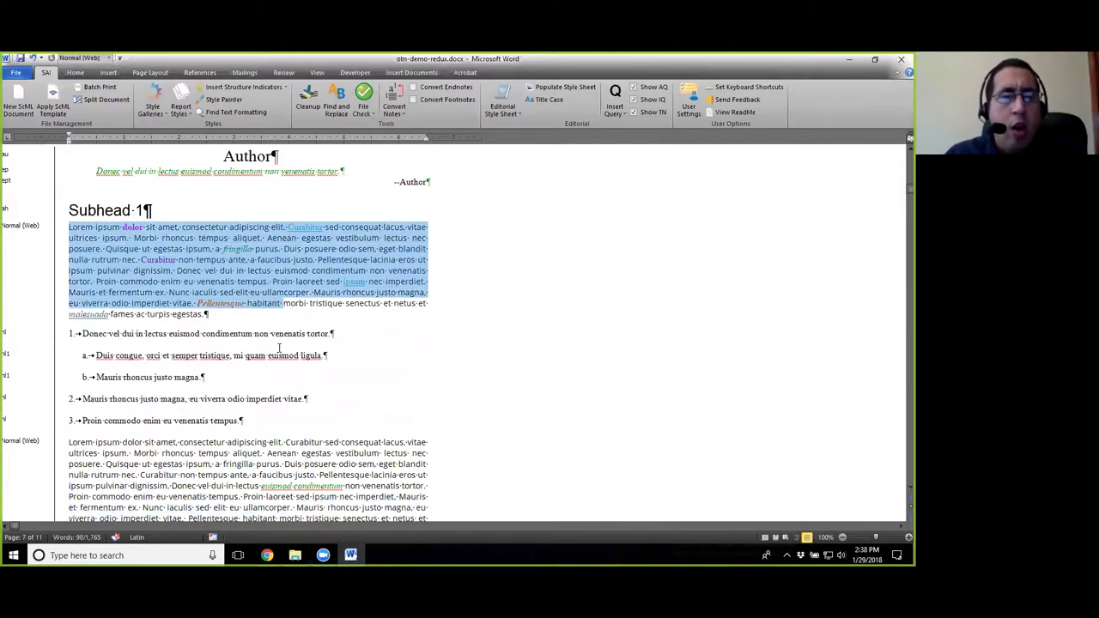
pyautogui.scroll(-6, 279, 348)
pyautogui.scroll(-3, 163, 335)
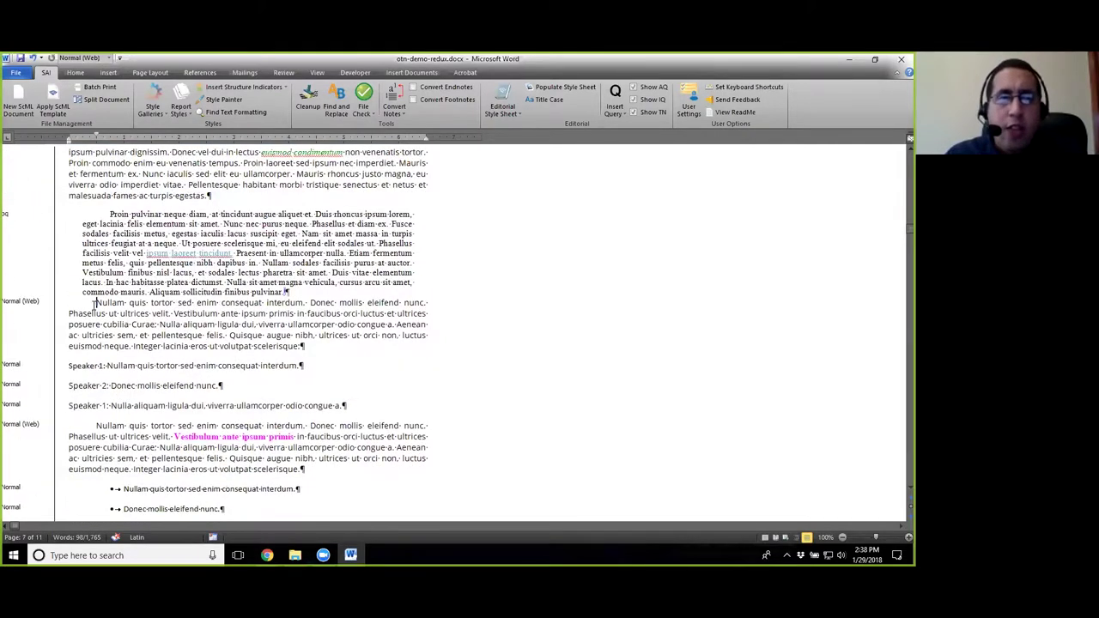
pyautogui.click(95, 304)
pyautogui.click(81, 367)
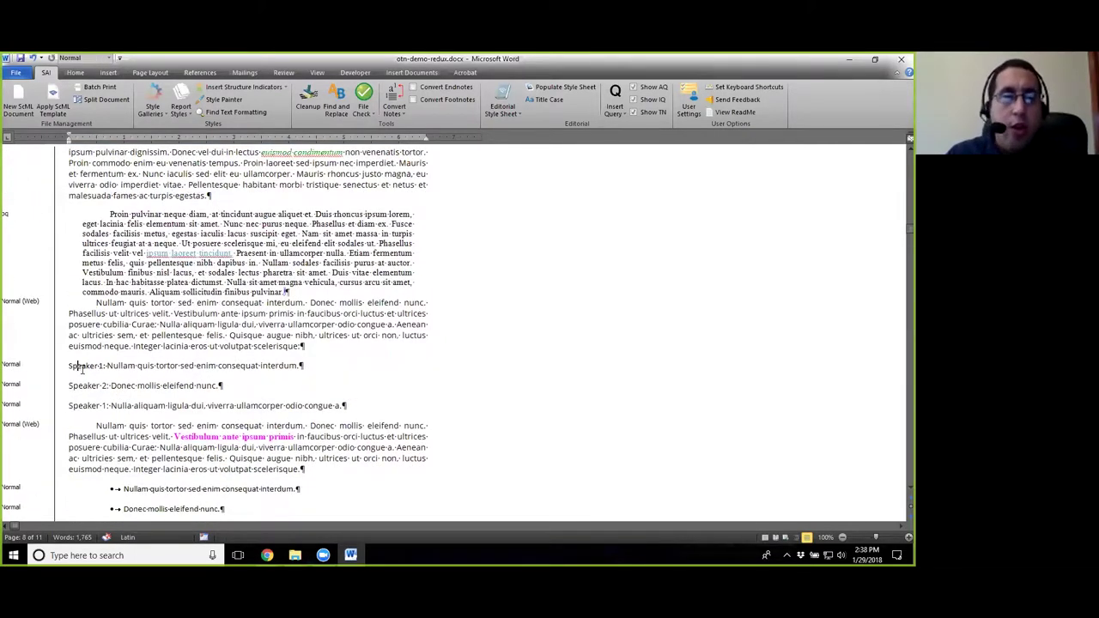
pyautogui.click(88, 386)
pyautogui.click(165, 386)
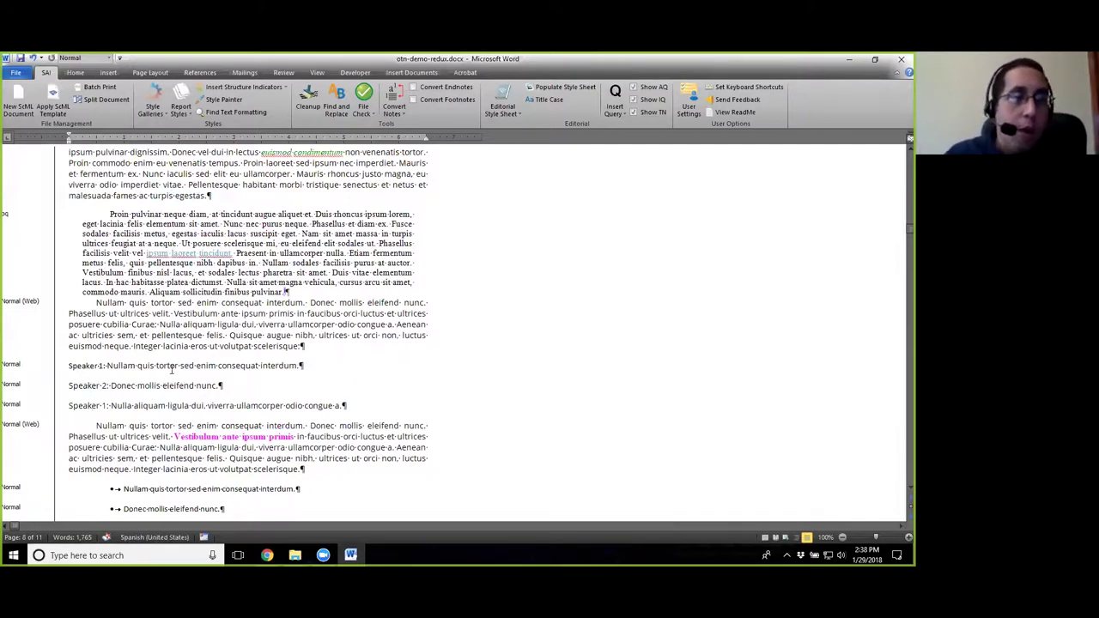
pyautogui.click(179, 366)
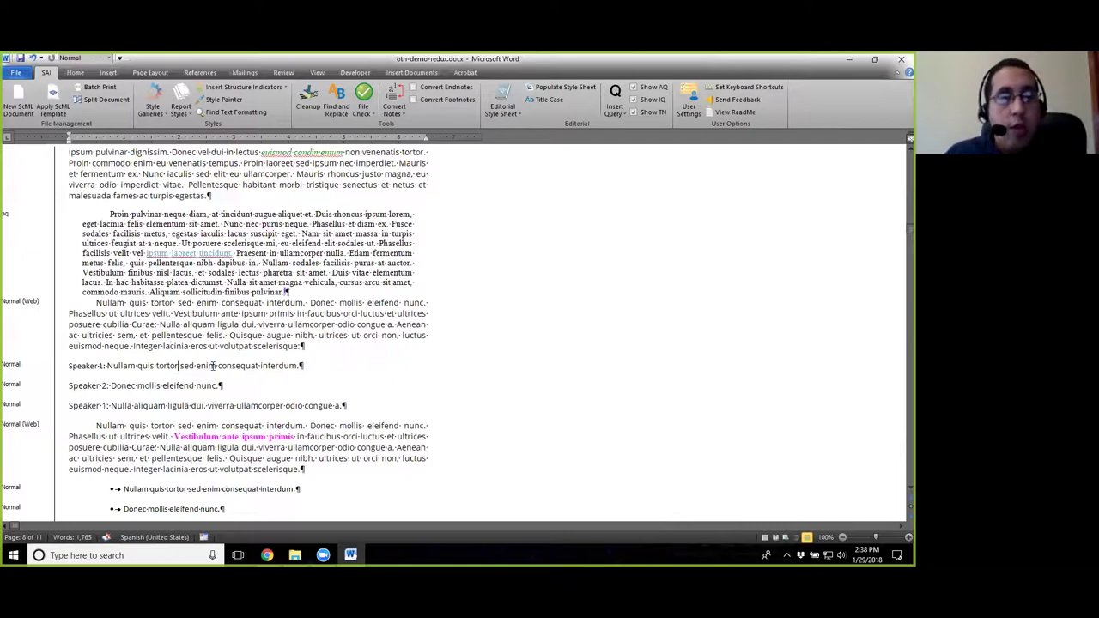
pyautogui.click(131, 367)
pyautogui.click(172, 375)
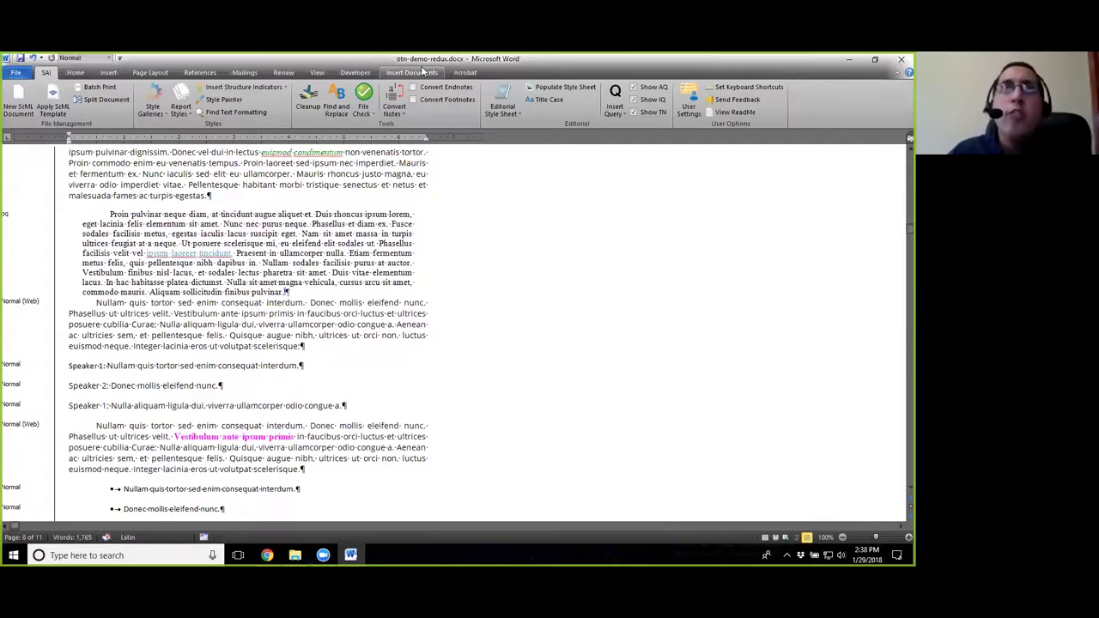
pyautogui.scroll(7, 218, 319)
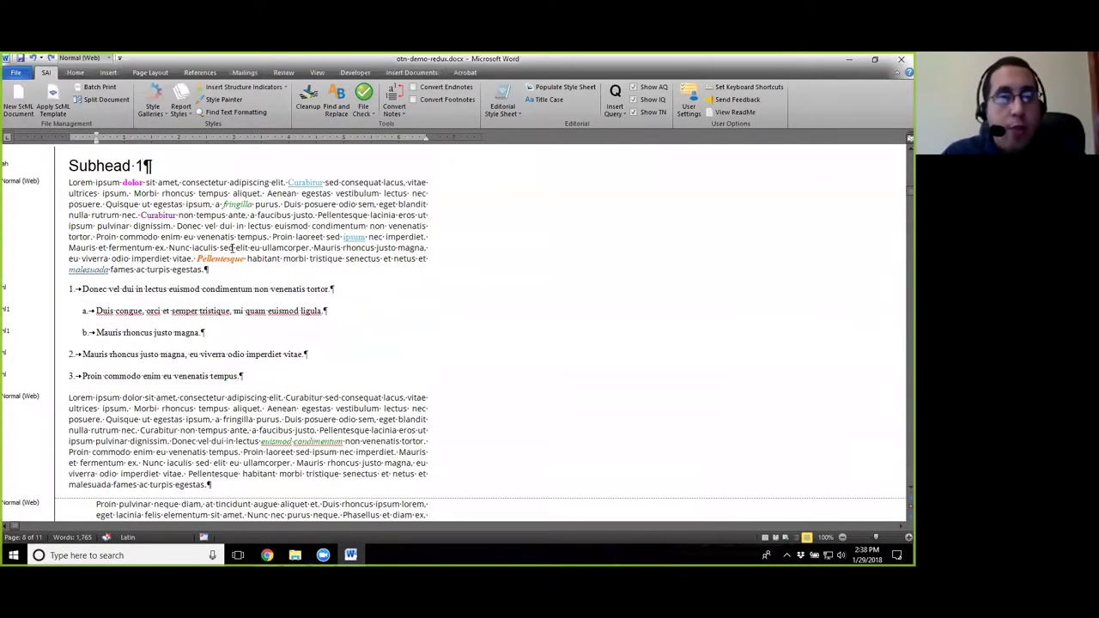
# Scroll to the Proin pulvinar passage and zoom the document to 150%.
pyautogui.scroll(-2, 233, 249)
pyautogui.scroll(-5, 233, 248)
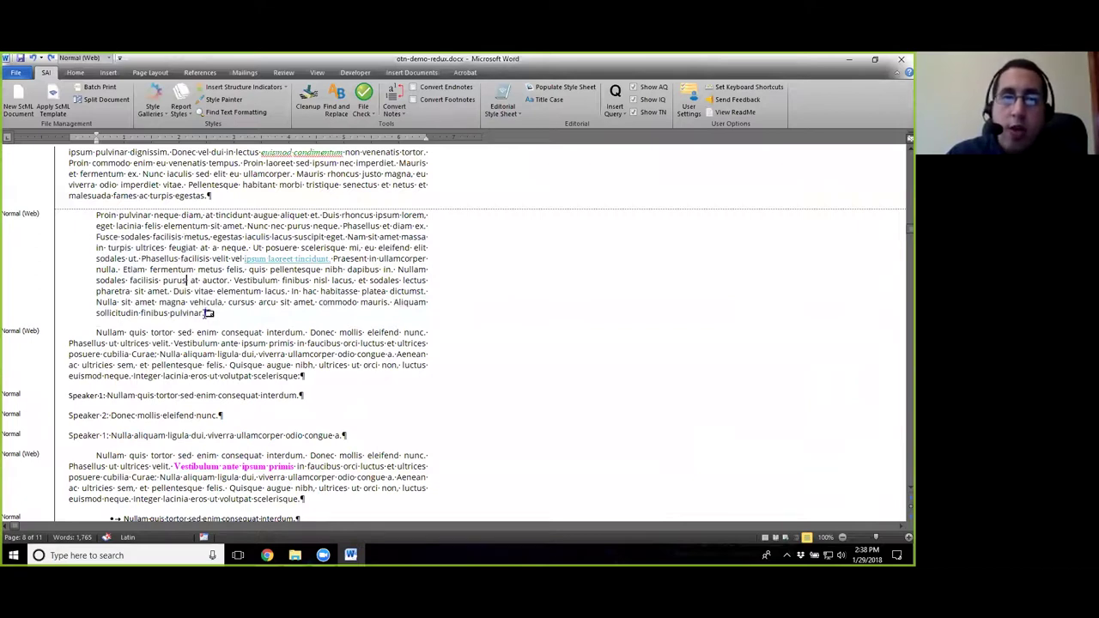
pyautogui.scroll(5, 208, 315)
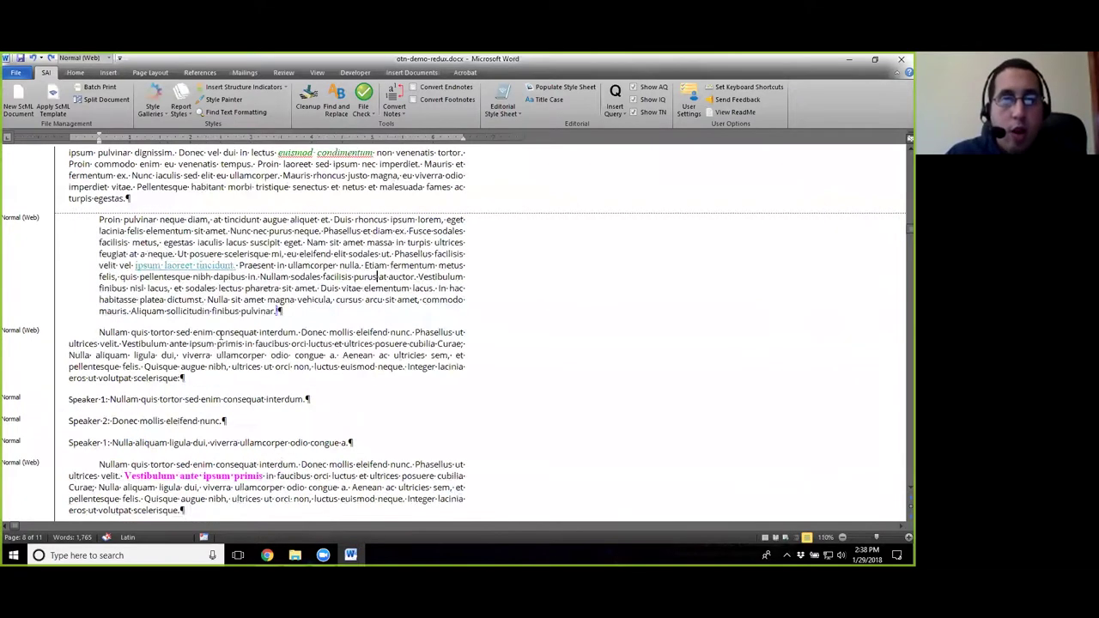
pyautogui.moveTo(543, 376)
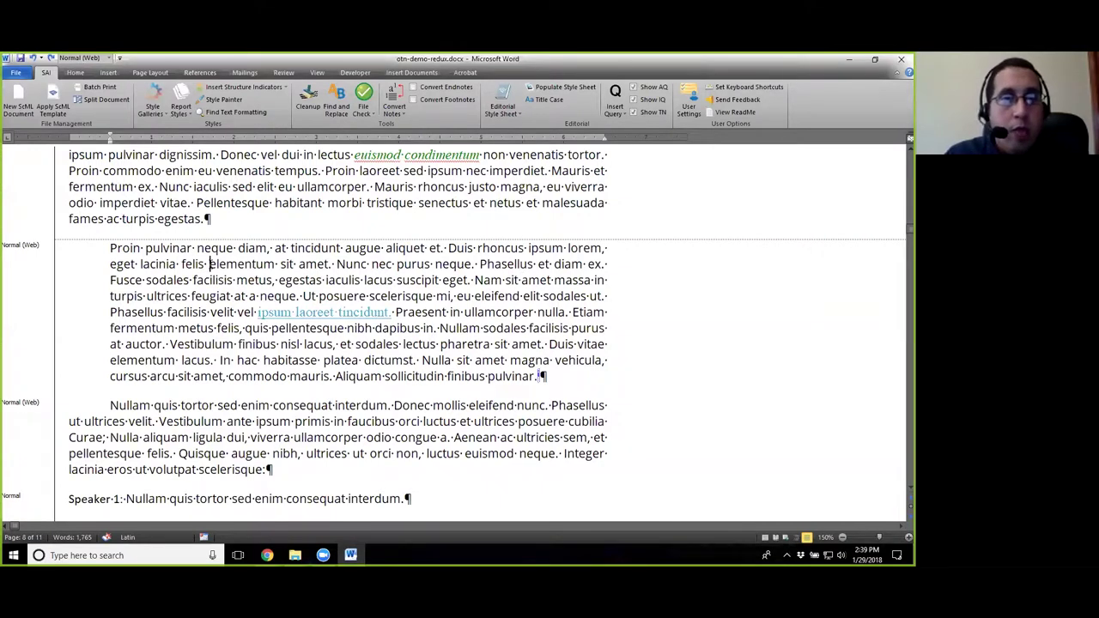
# Load the Block Quotation gallery, tag the Proin pulvinar paragraph bq, then close the palette.
pyautogui.click(152, 101)
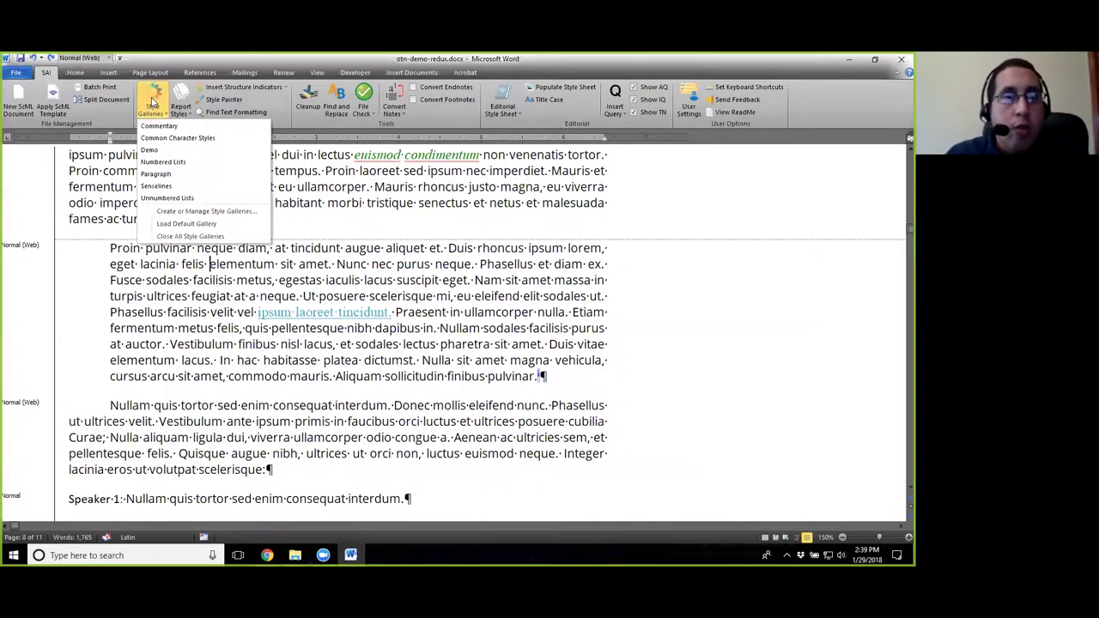
pyautogui.click(187, 225)
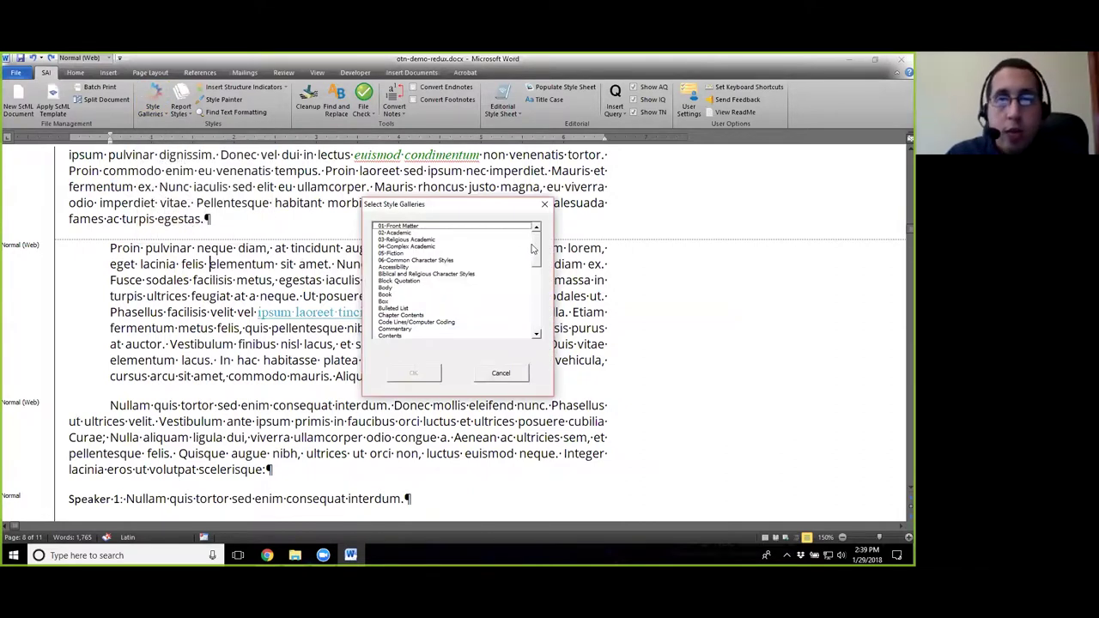
pyautogui.click(418, 282)
pyautogui.click(423, 373)
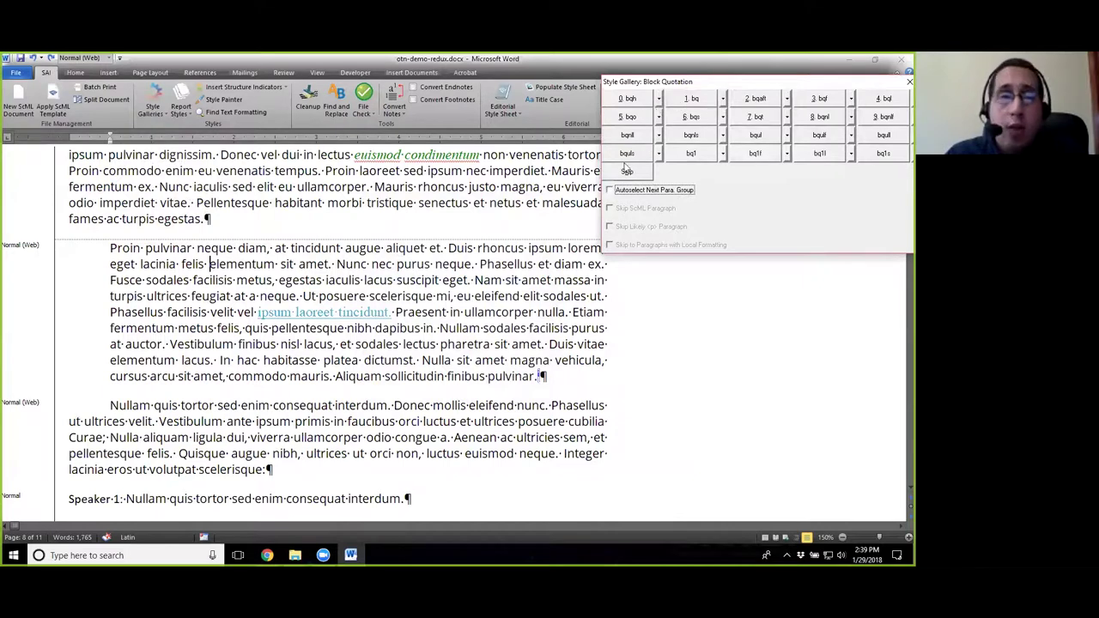
pyautogui.click(697, 102)
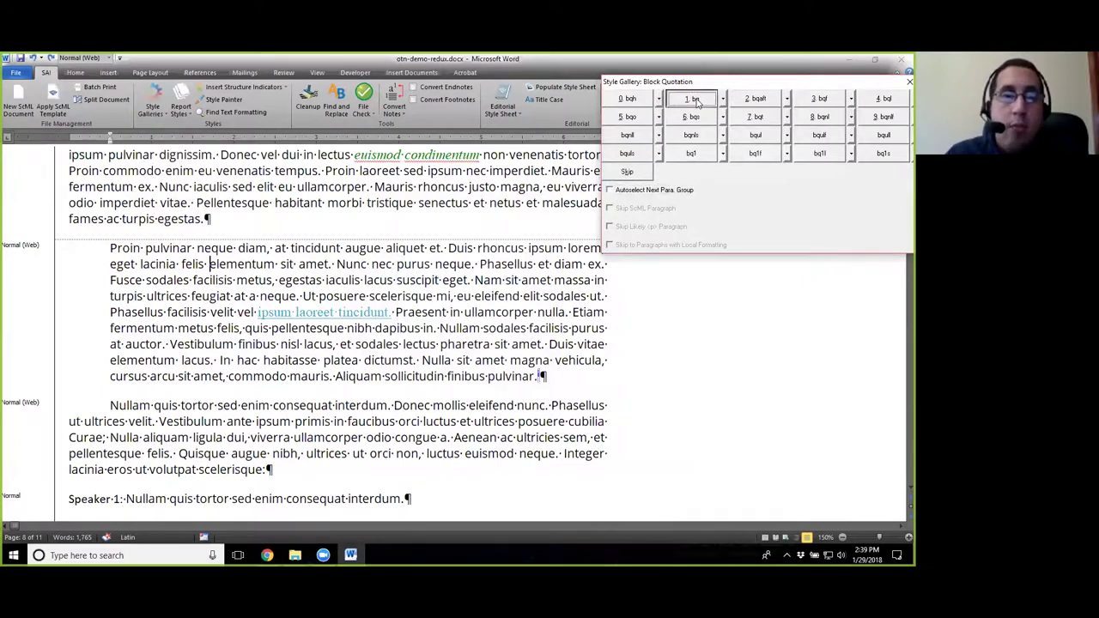
pyautogui.click(345, 290)
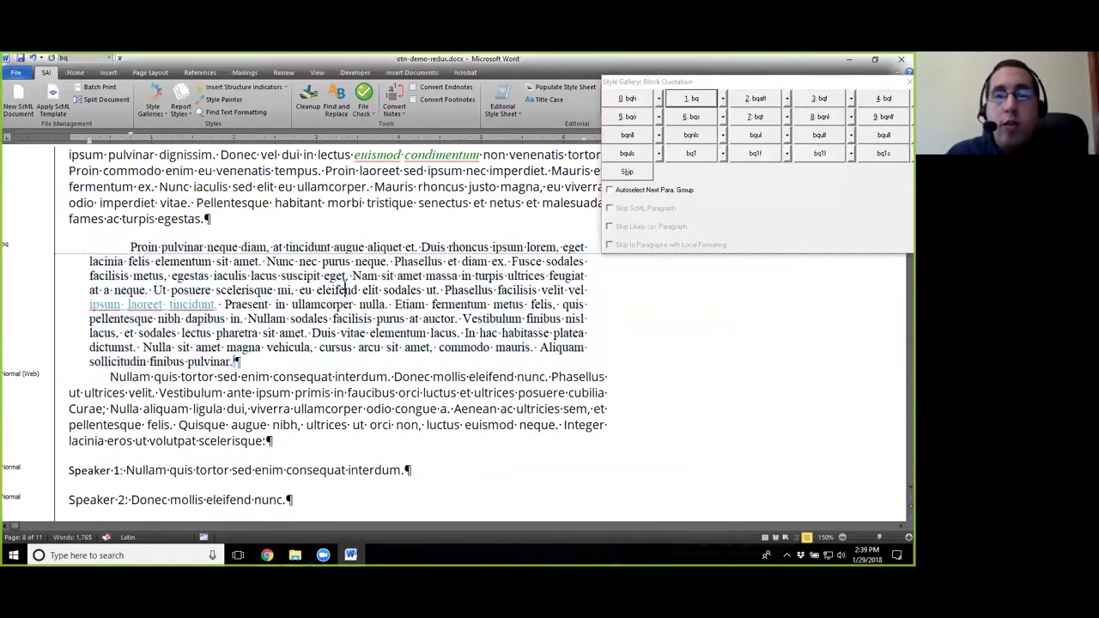
pyautogui.click(901, 86)
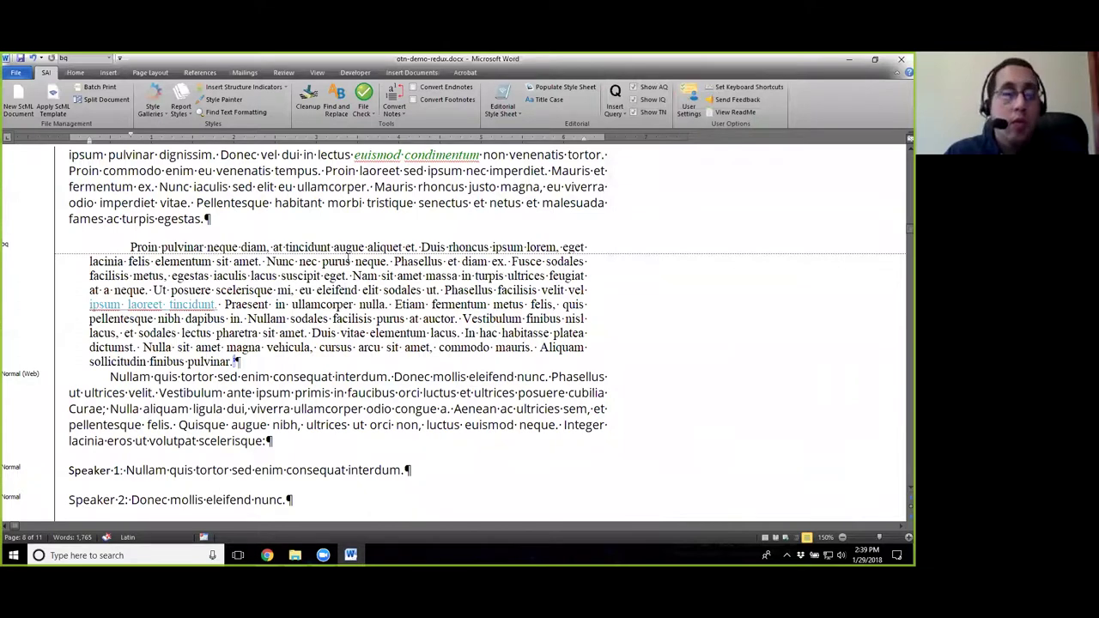
# From the first Speaker 1 line, load the default Dialogue style gallery.
pyautogui.scroll(-1, 358, 296)
pyautogui.scroll(-3, 338, 256)
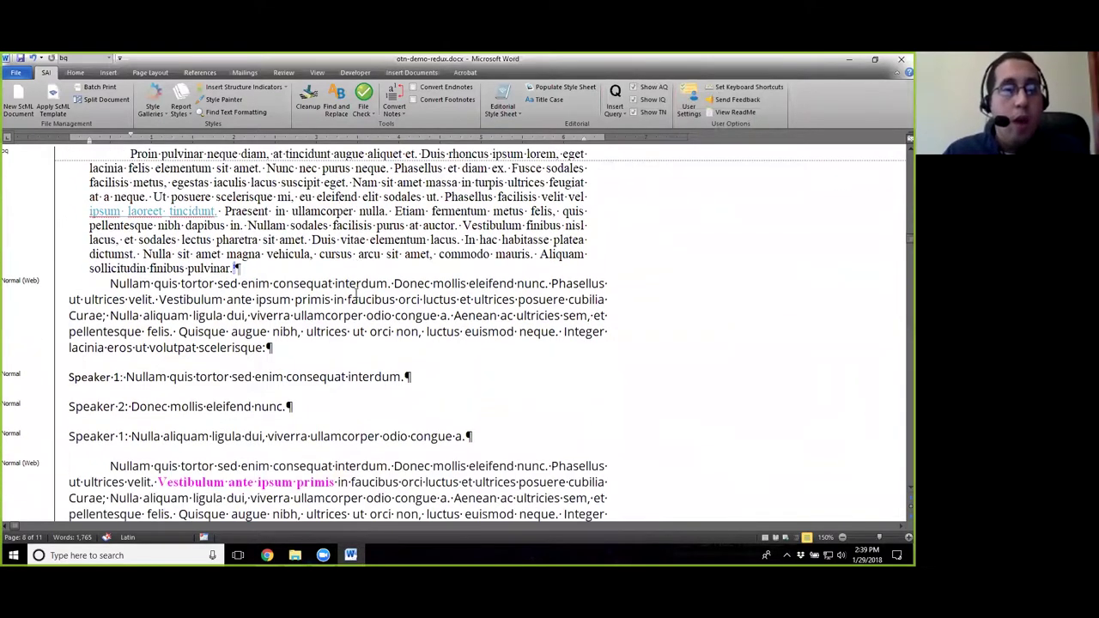
pyautogui.scroll(-2, 396, 255)
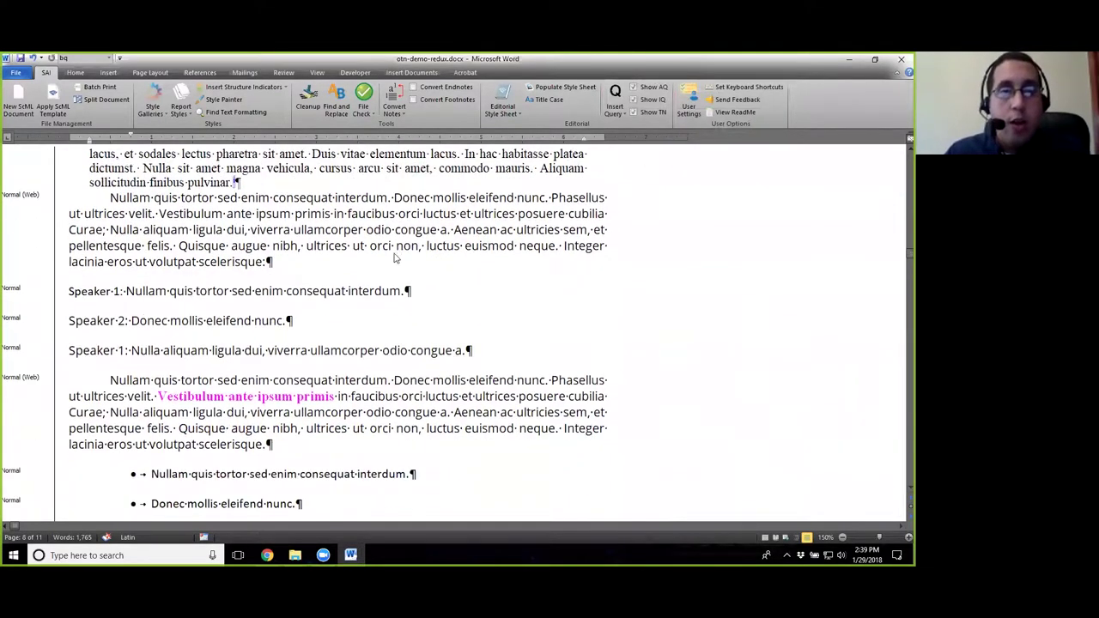
pyautogui.click(121, 291)
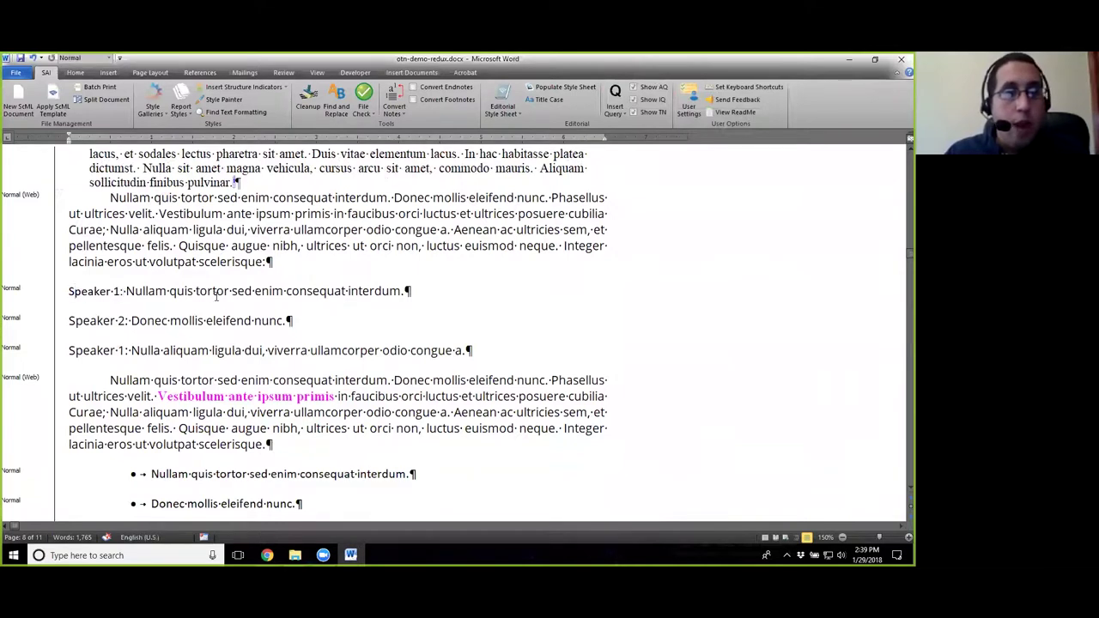
pyautogui.click(152, 110)
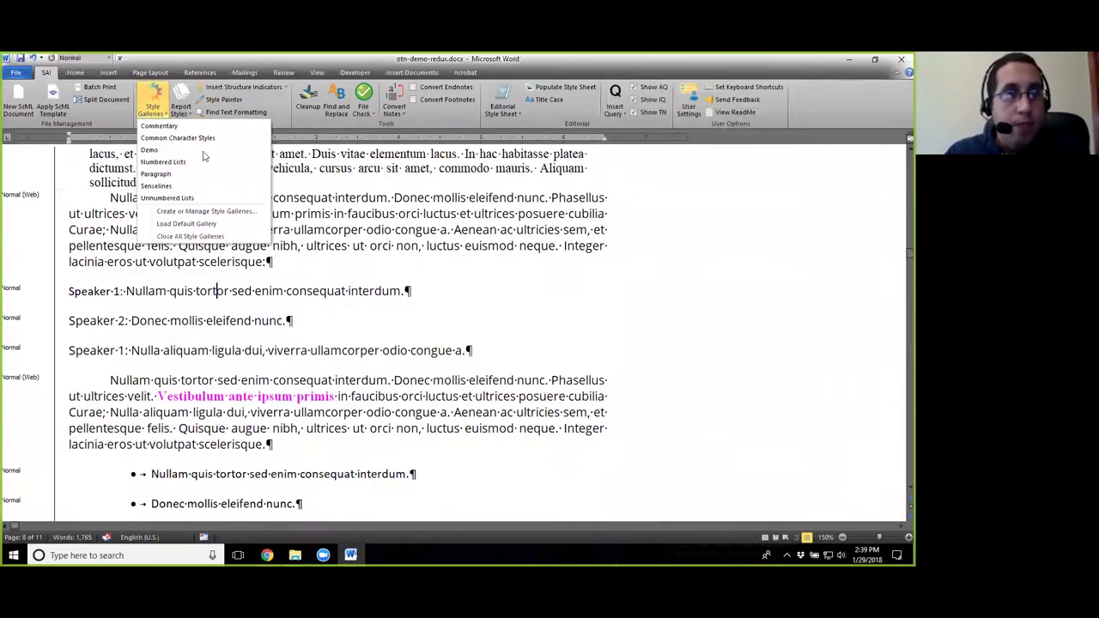
pyautogui.click(164, 211)
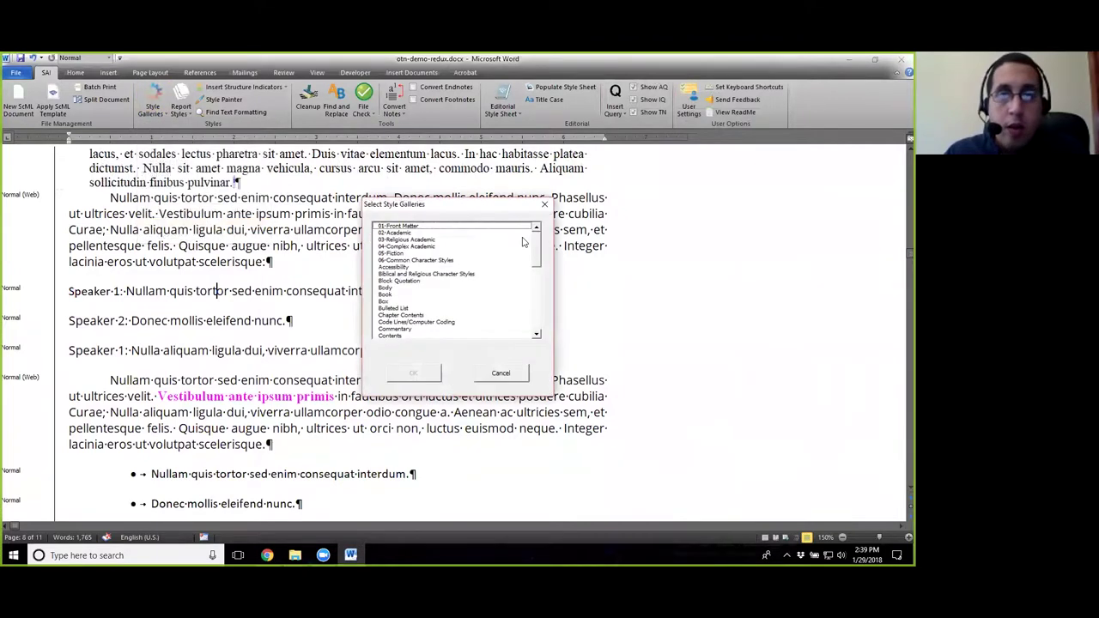
pyautogui.scroll(-4, 538, 242)
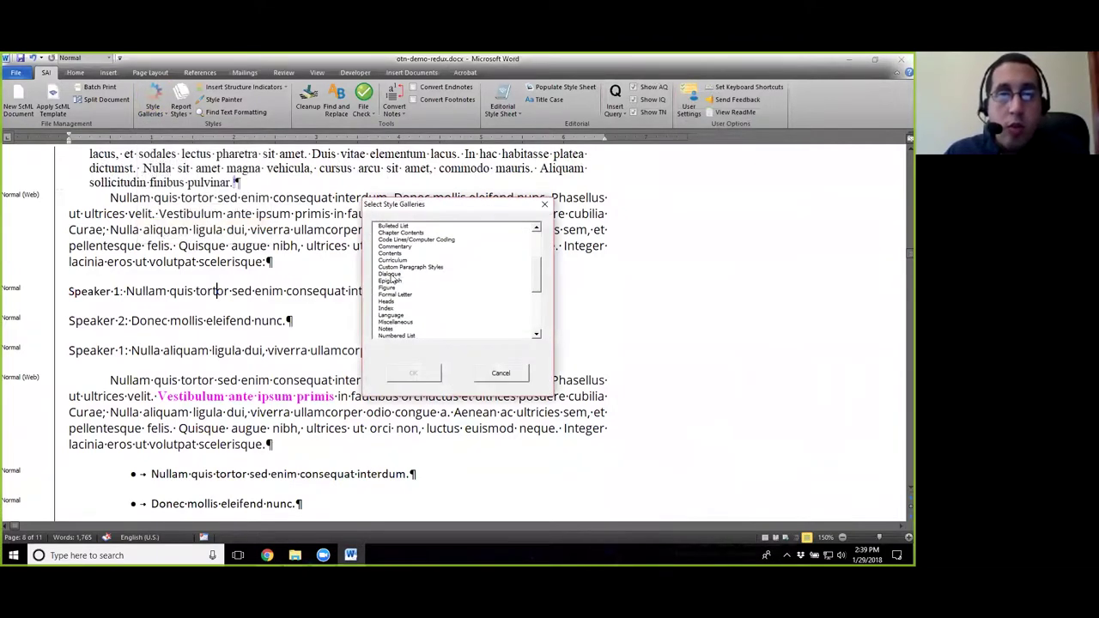
pyautogui.click(399, 275)
pyautogui.click(417, 375)
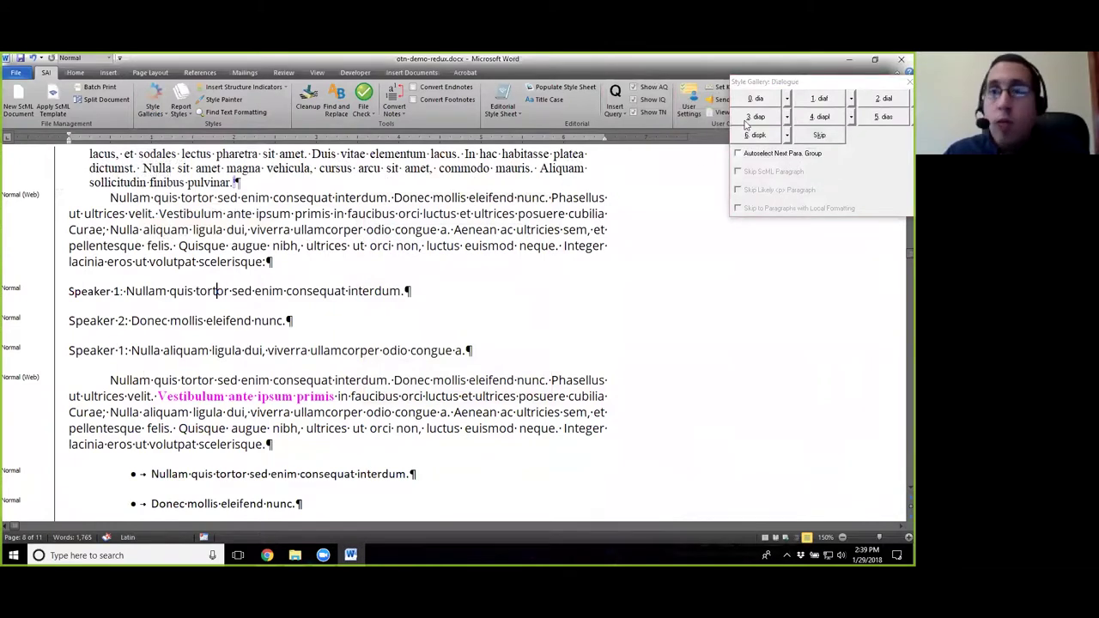
# Tag the Speaker 1, Speaker 2 and last Speaker 1 lines with the dia style.
pyautogui.click(756, 99)
pyautogui.click(232, 307)
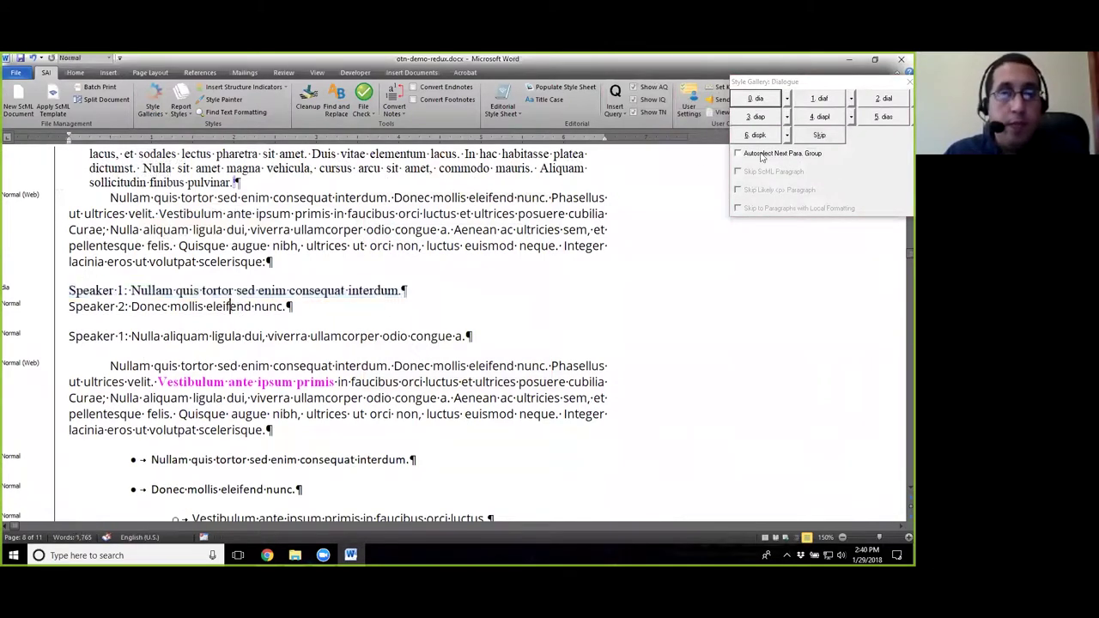
pyautogui.click(755, 99)
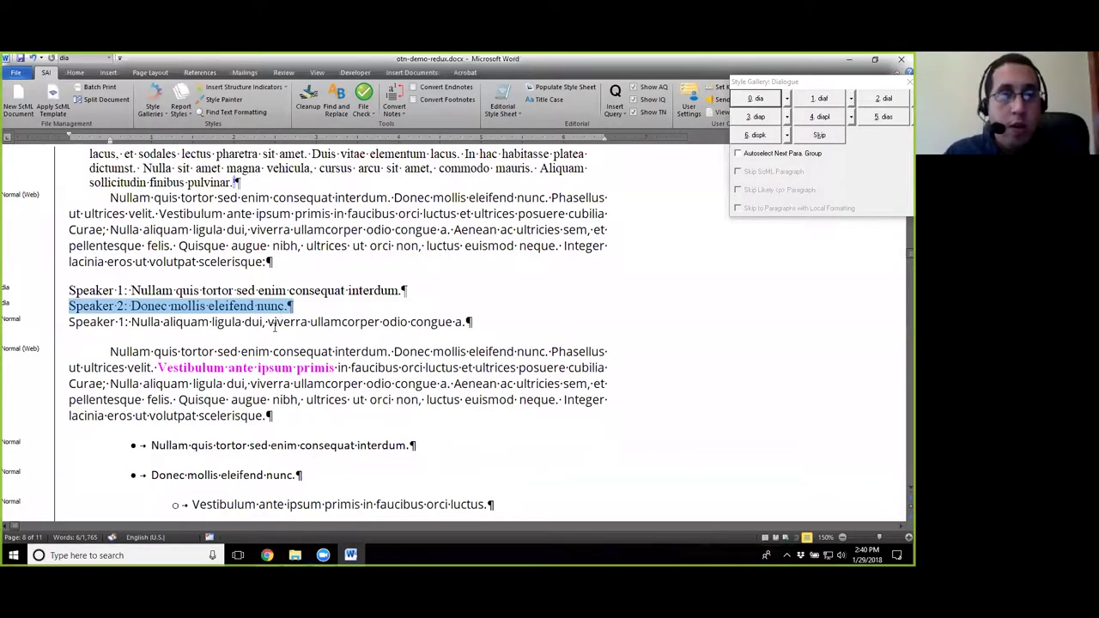
pyautogui.click(276, 323)
pyautogui.click(760, 100)
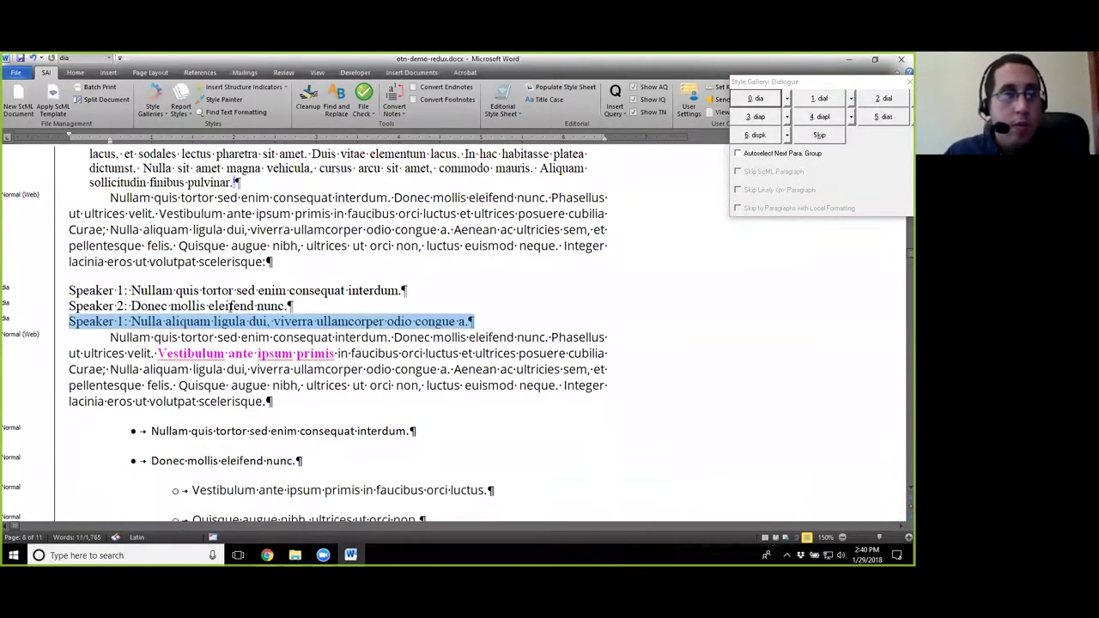
pyautogui.click(243, 290)
# Move down to the first bulleted line and bring the Dialogue palette forward.
pyautogui.scroll(-1, 342, 345)
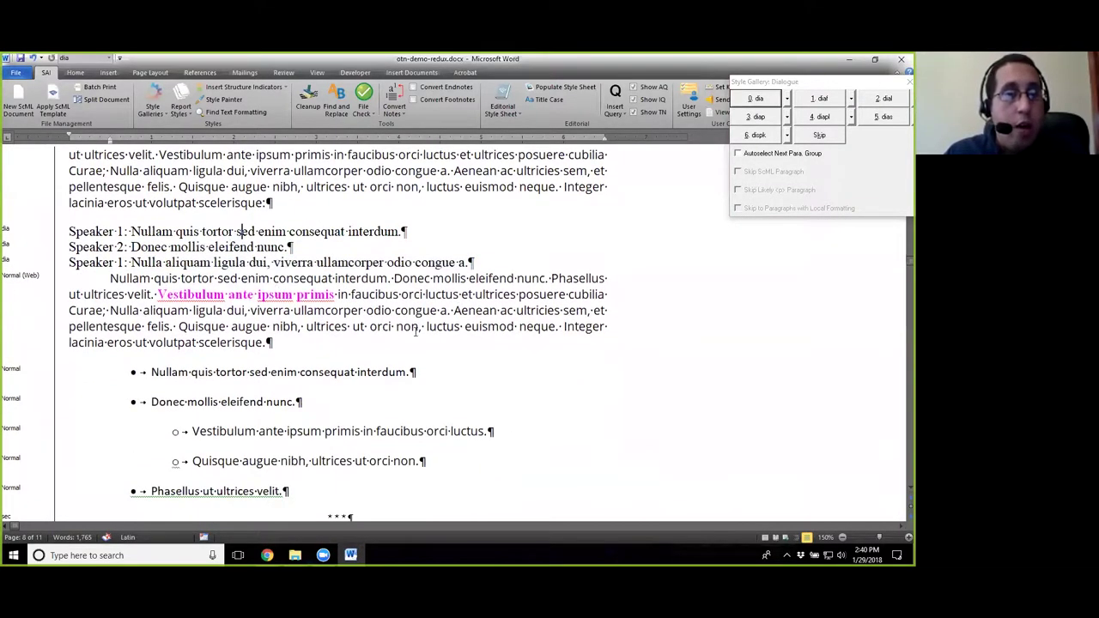
pyautogui.scroll(-2, 416, 331)
pyautogui.click(122, 264)
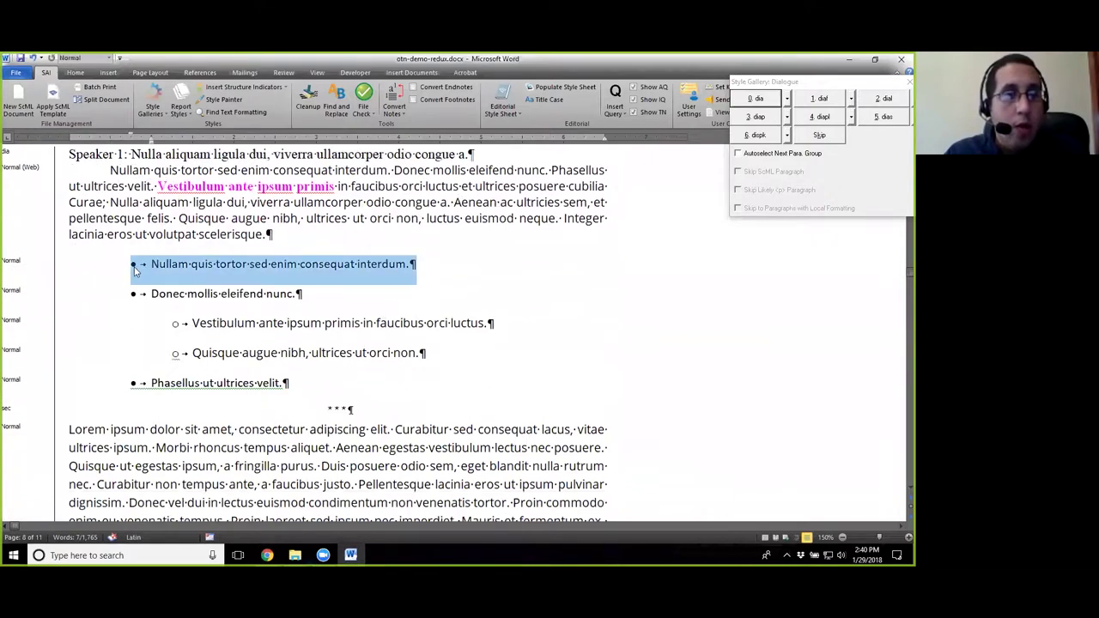
pyautogui.click(197, 276)
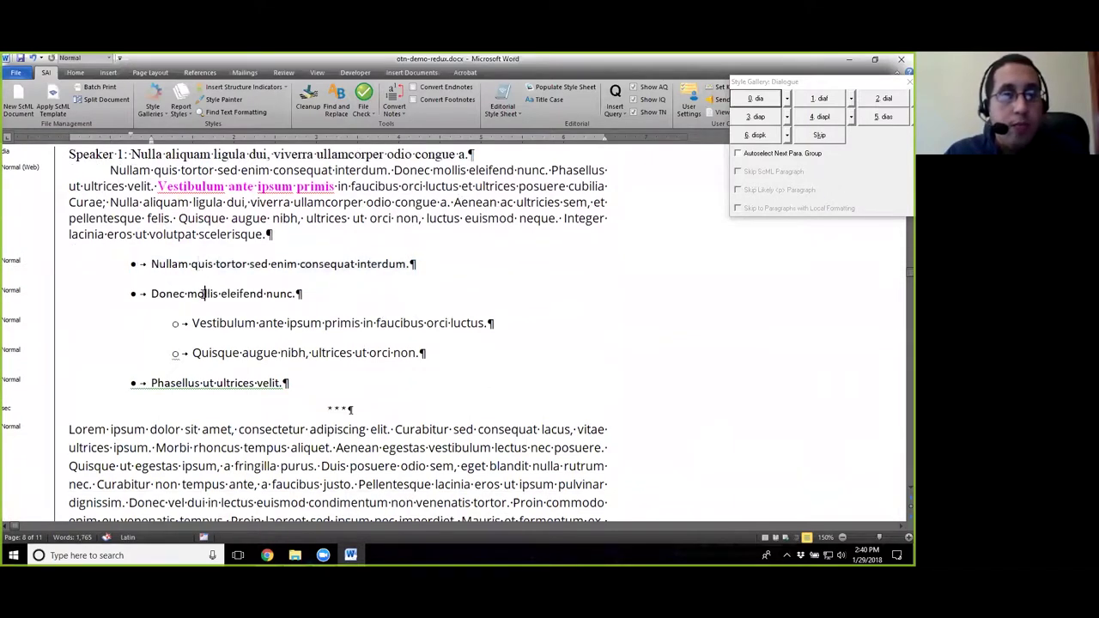
pyautogui.click(904, 82)
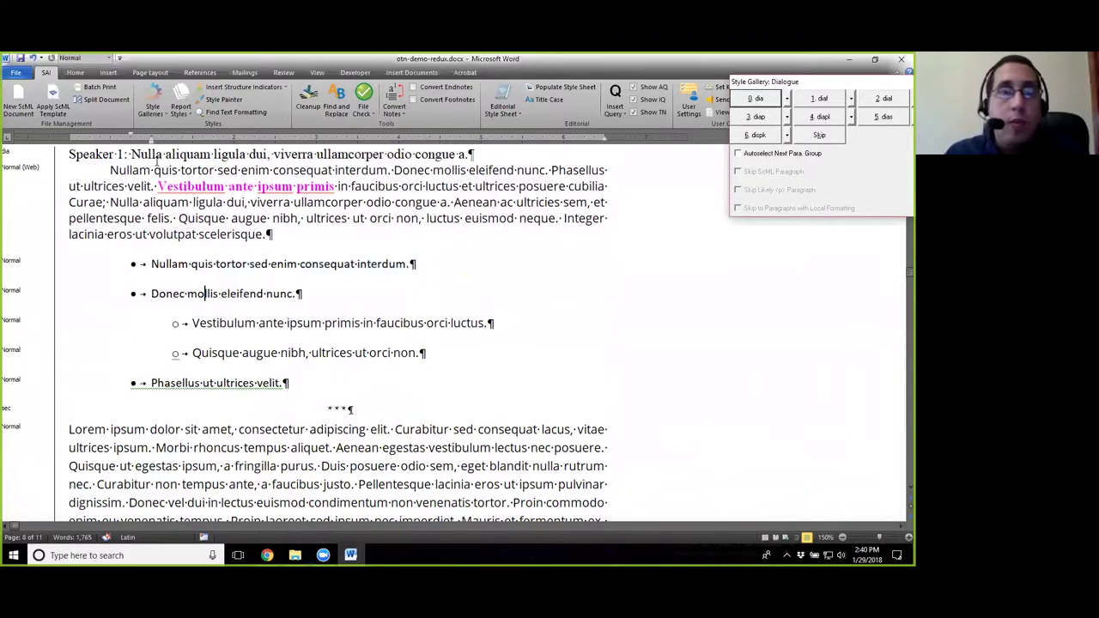
# Load the default Unnumbered Lists style gallery.
pyautogui.click(153, 105)
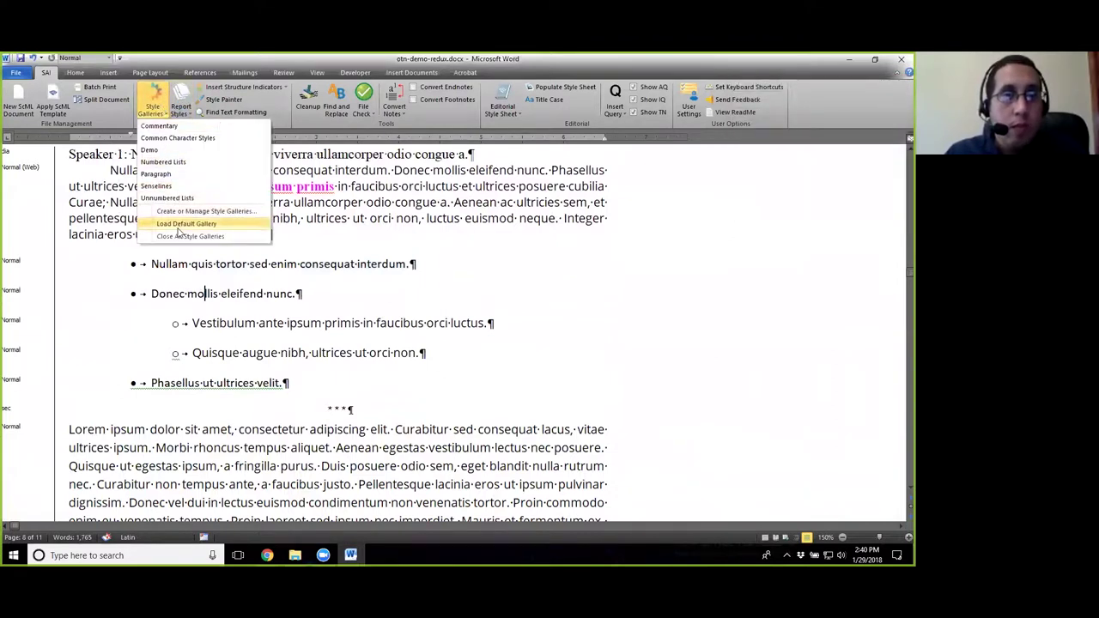
pyautogui.click(178, 225)
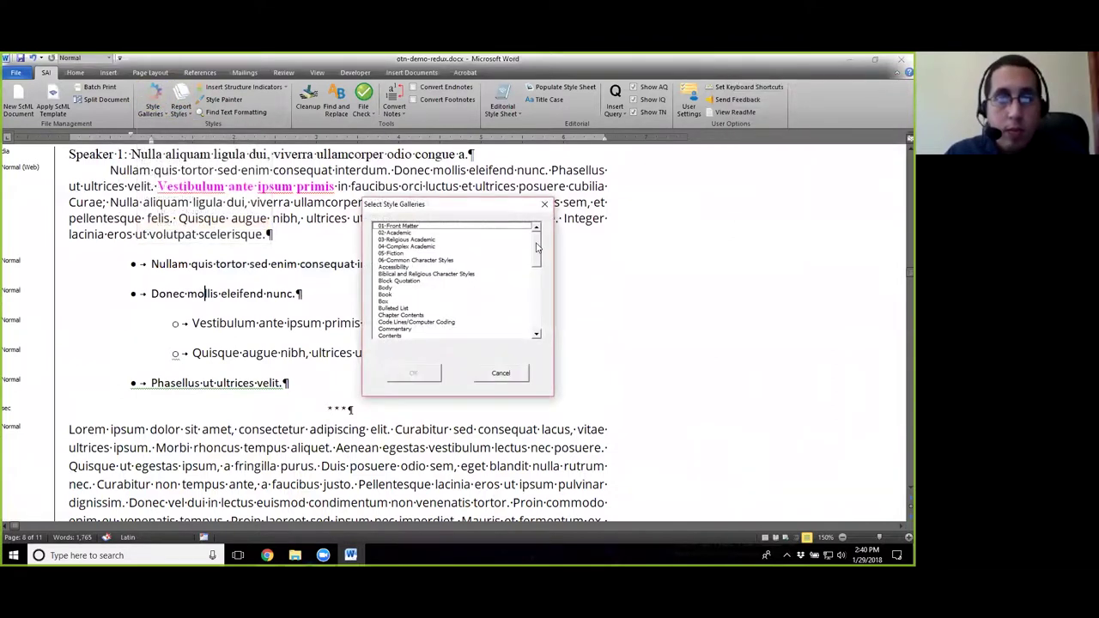
pyautogui.moveTo(537, 248); pyautogui.dragTo(540, 279)
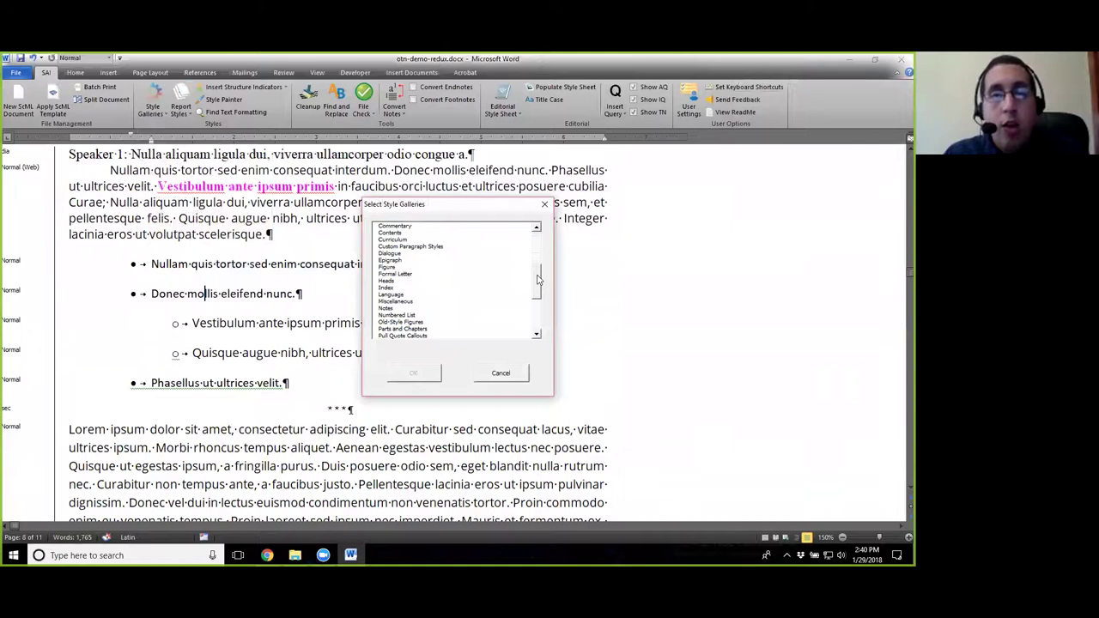
pyautogui.moveTo(540, 278); pyautogui.dragTo(542, 309)
pyautogui.click(443, 329)
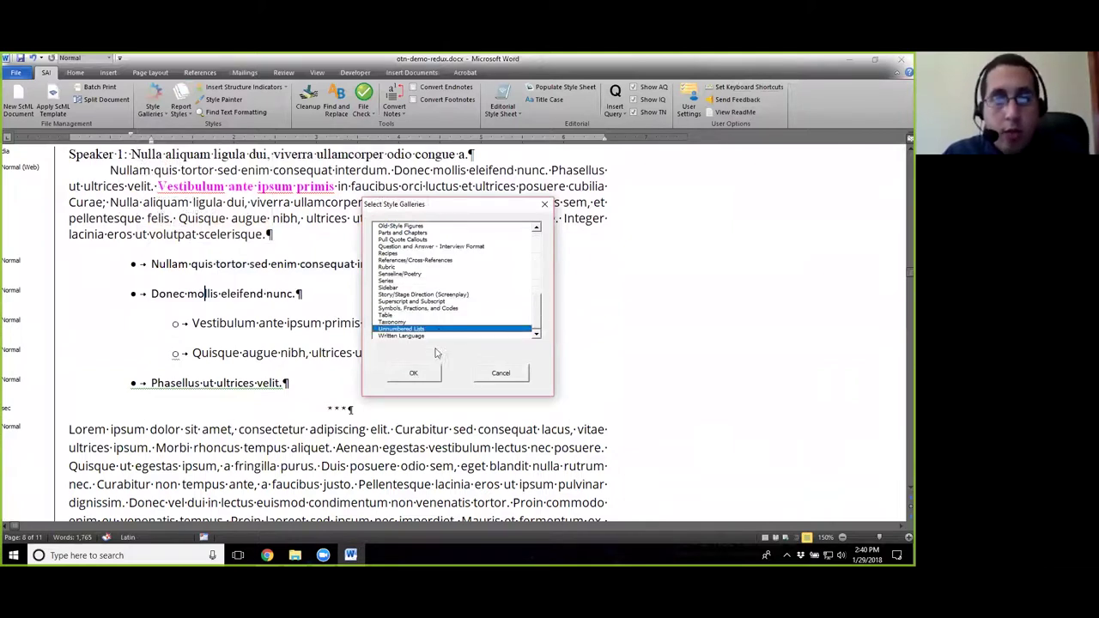
pyautogui.click(413, 372)
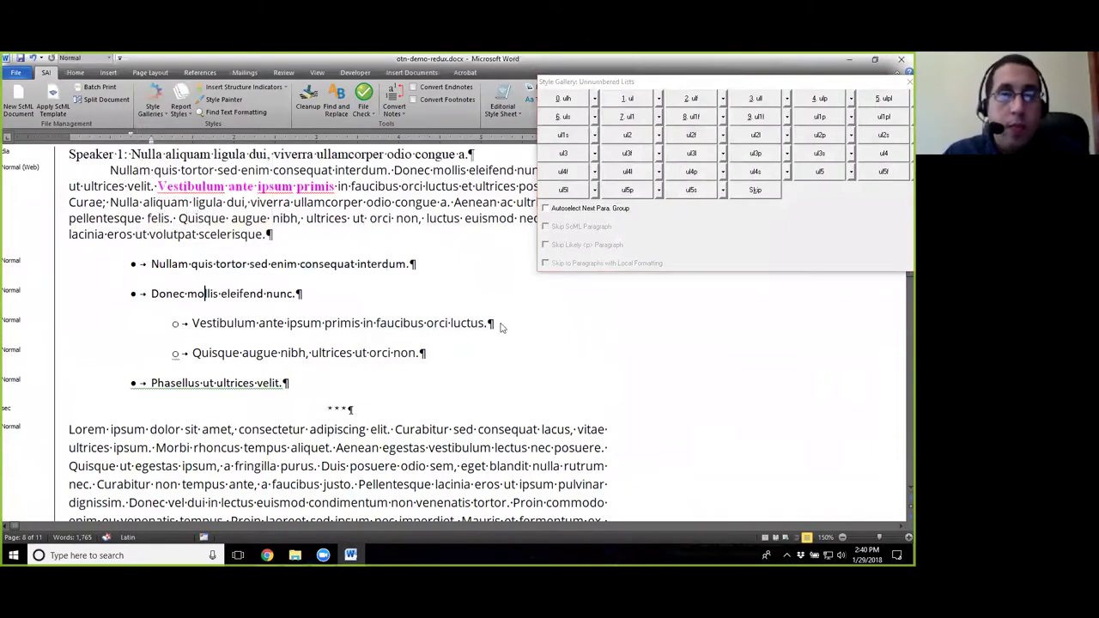
# Tag the main bullets ul and the Vestibulum and Quisque sub-bullets ul1.
pyautogui.press('1')
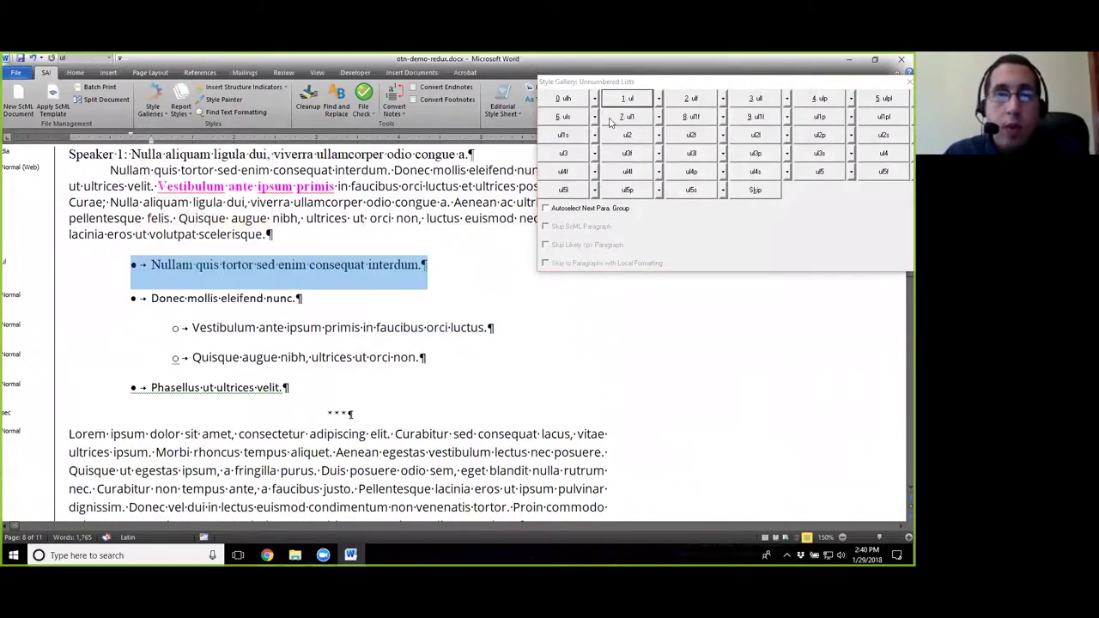
pyautogui.press('1')
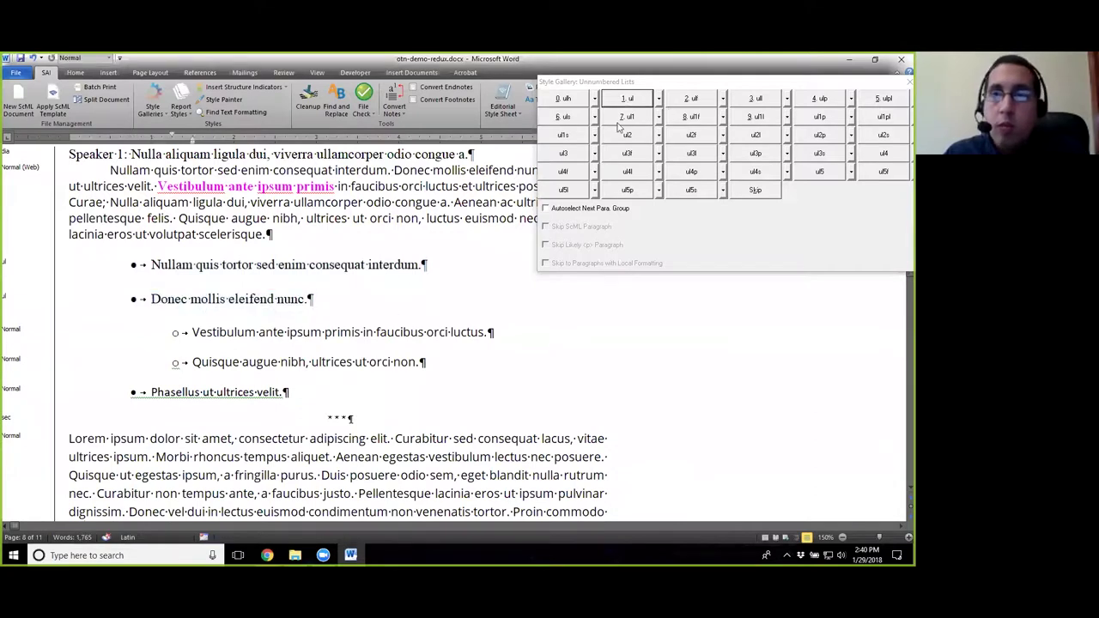
pyautogui.press('7')
pyautogui.click(326, 365)
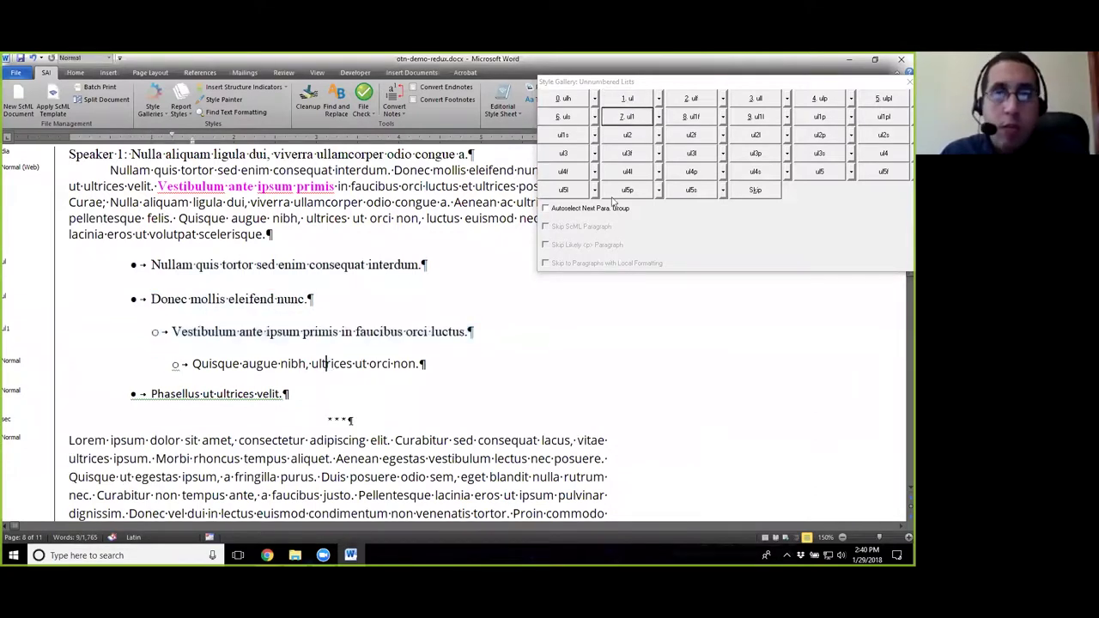
pyautogui.press('7')
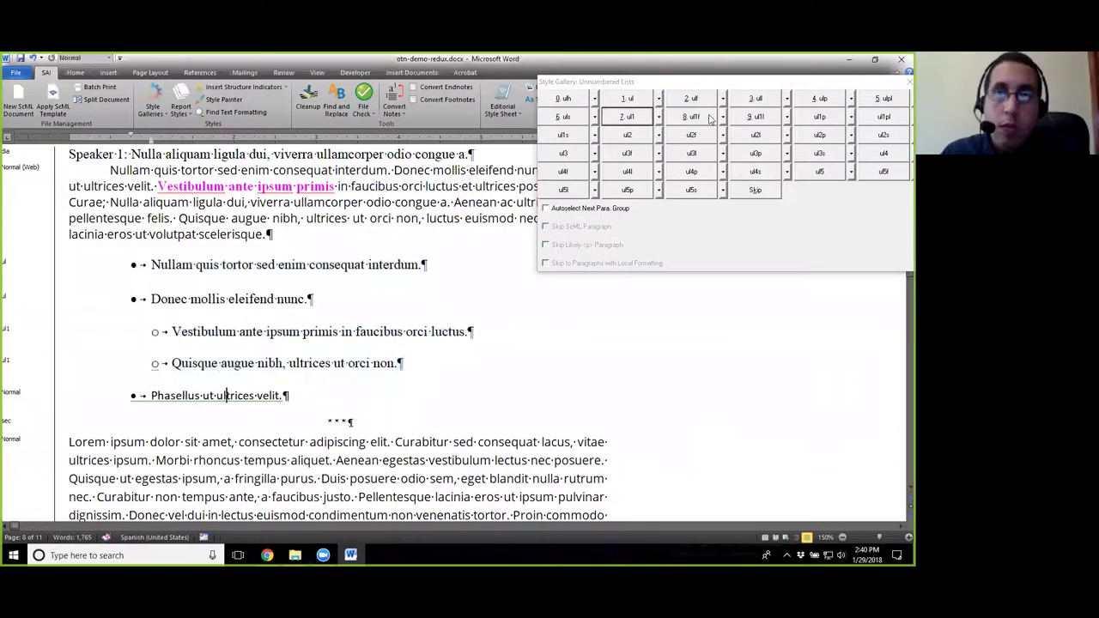
pyautogui.press('1')
pyautogui.click(298, 335)
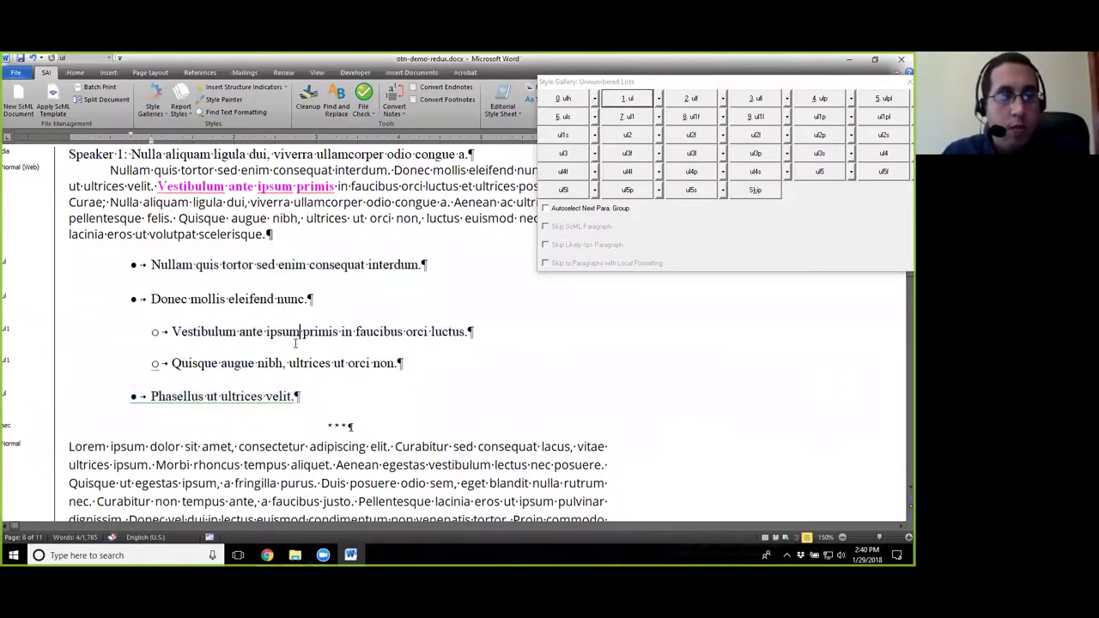
pyautogui.scroll(-4, 320, 350)
pyautogui.scroll(-1, 319, 350)
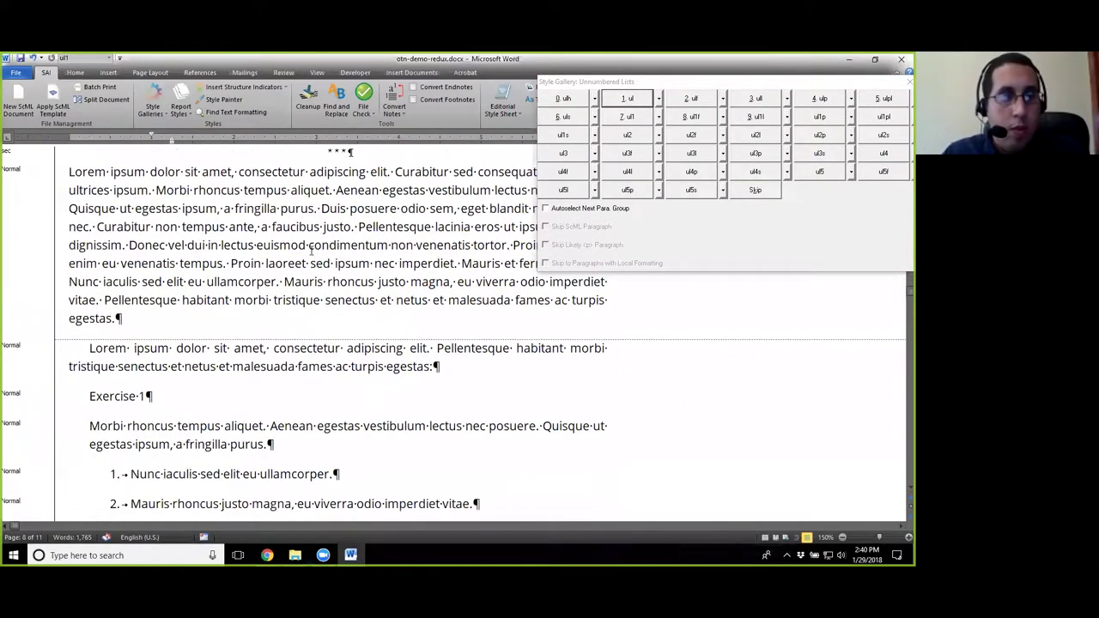
pyautogui.scroll(-2, 296, 359)
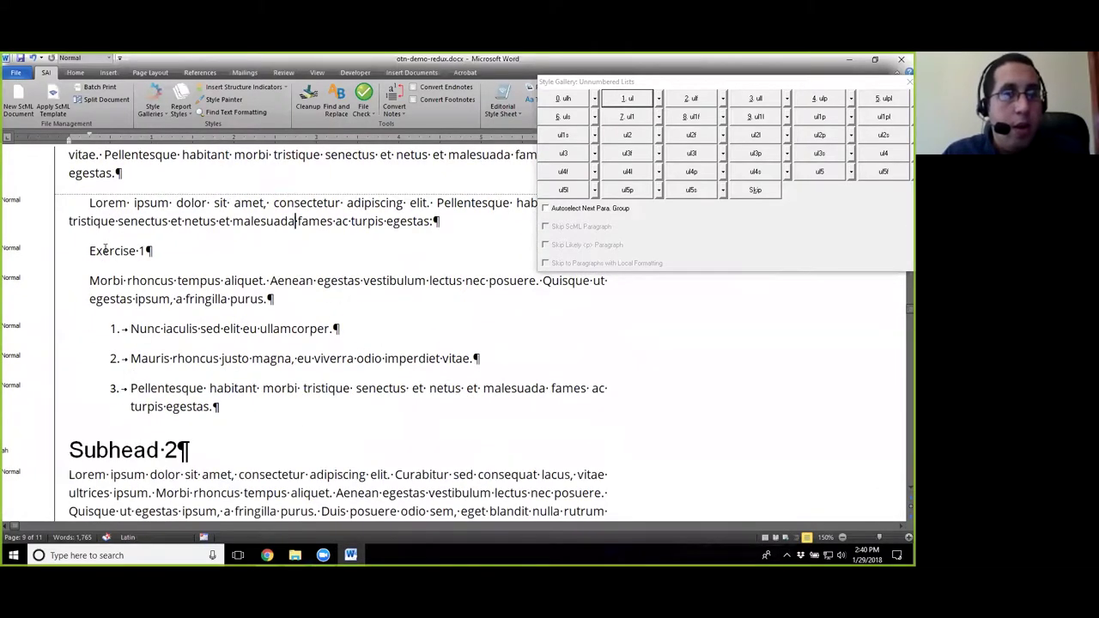
# Close the Unnumbered Lists palette and load the Curriculum style gallery.
pyautogui.click(908, 81)
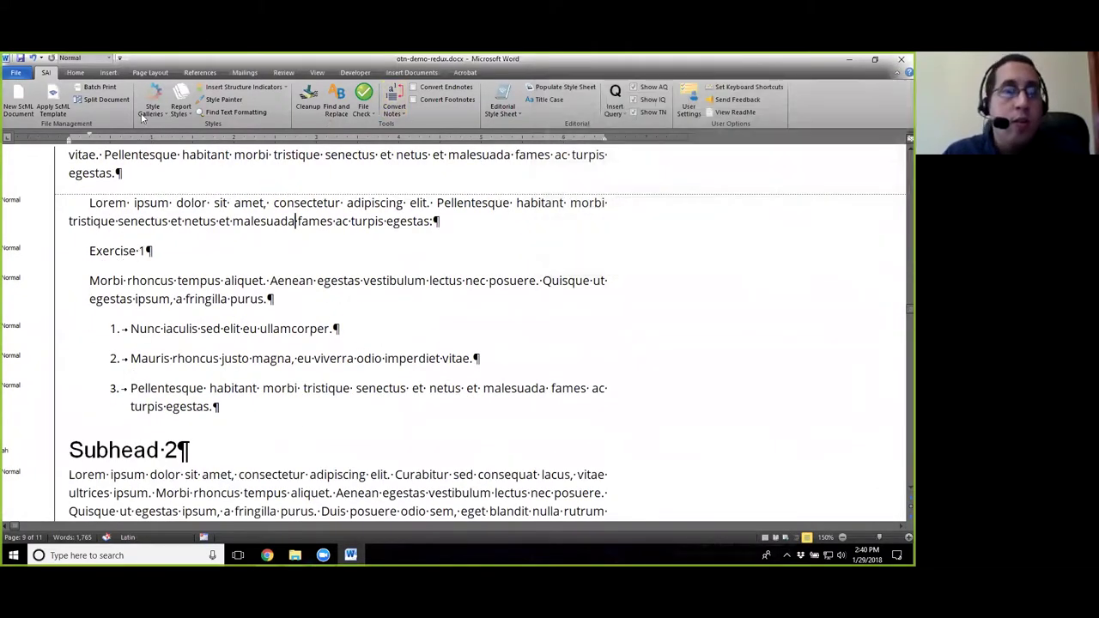
pyautogui.click(162, 112)
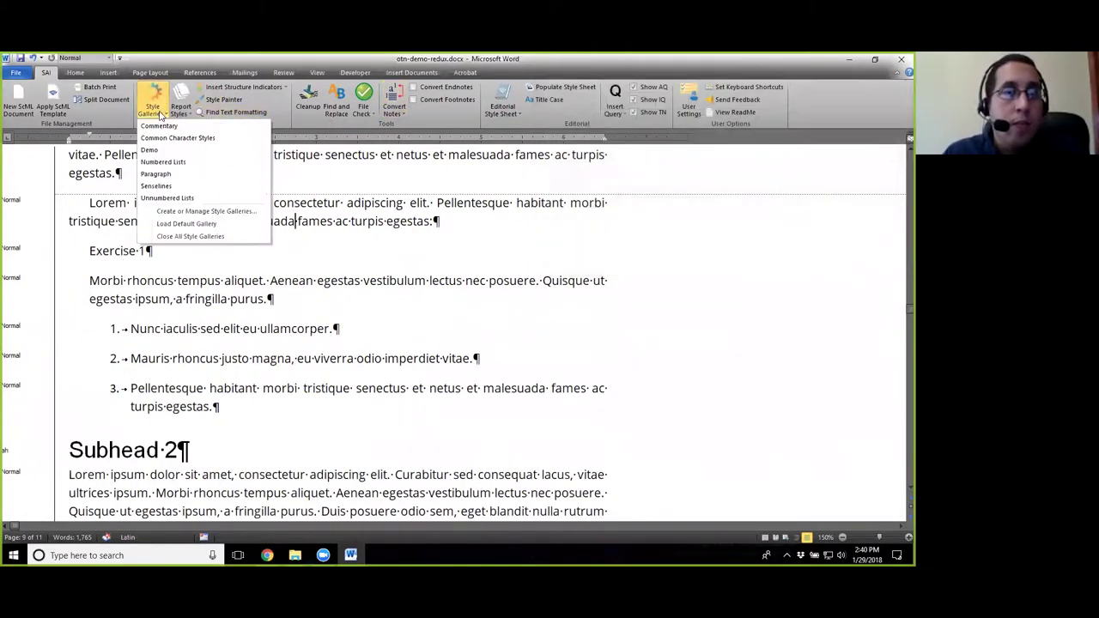
pyautogui.click(172, 226)
pyautogui.moveTo(539, 248); pyautogui.dragTo(538, 270)
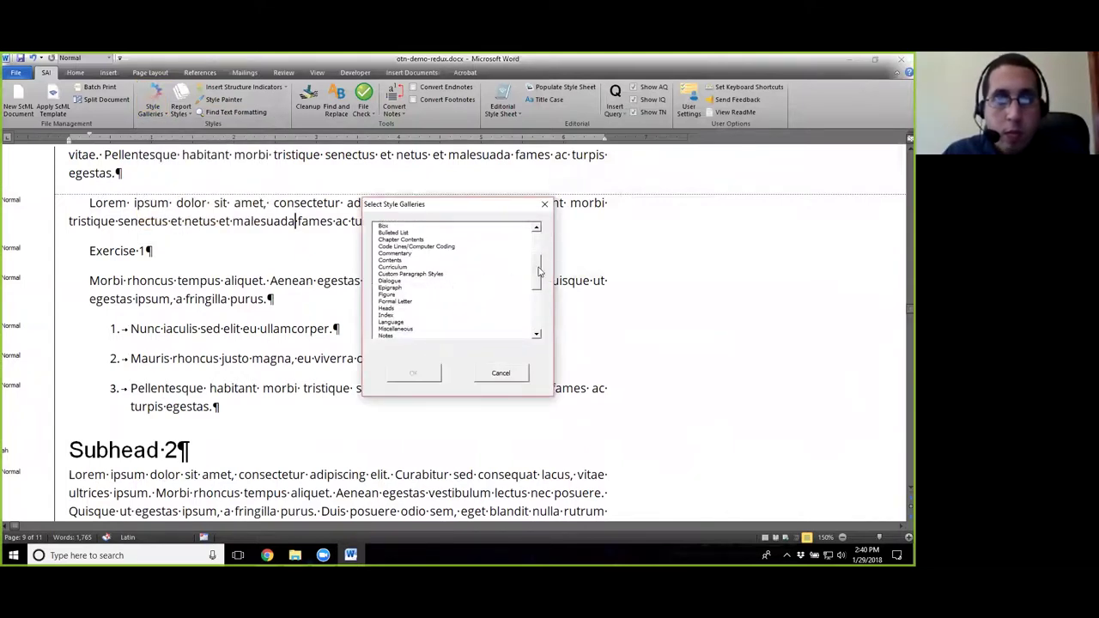
pyautogui.moveTo(538, 274); pyautogui.dragTo(538, 267)
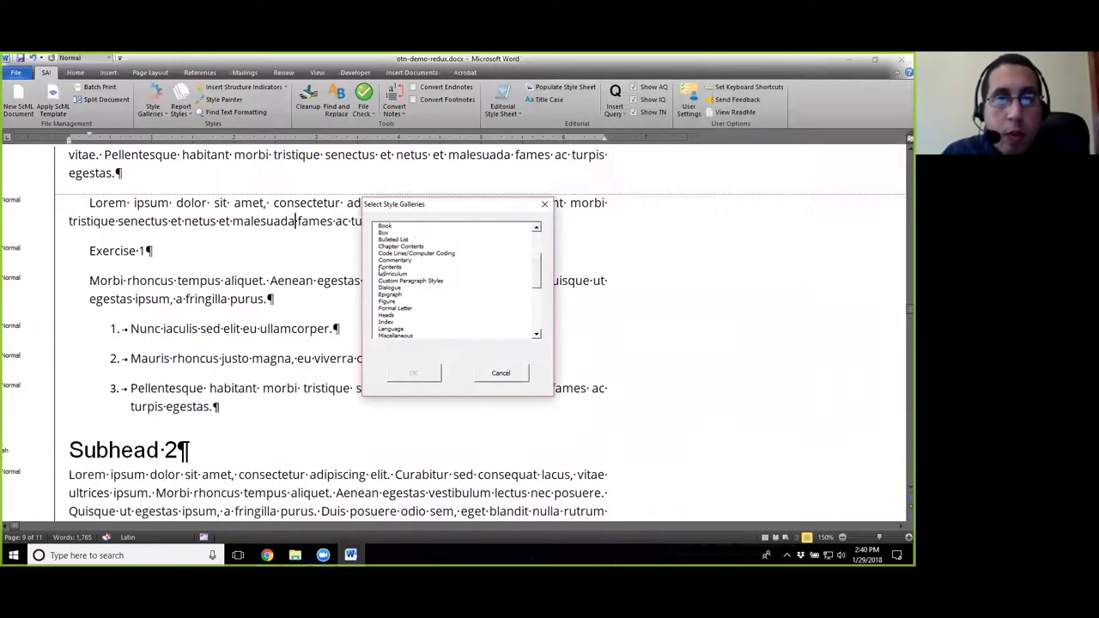
pyautogui.click(402, 274)
pyautogui.click(414, 372)
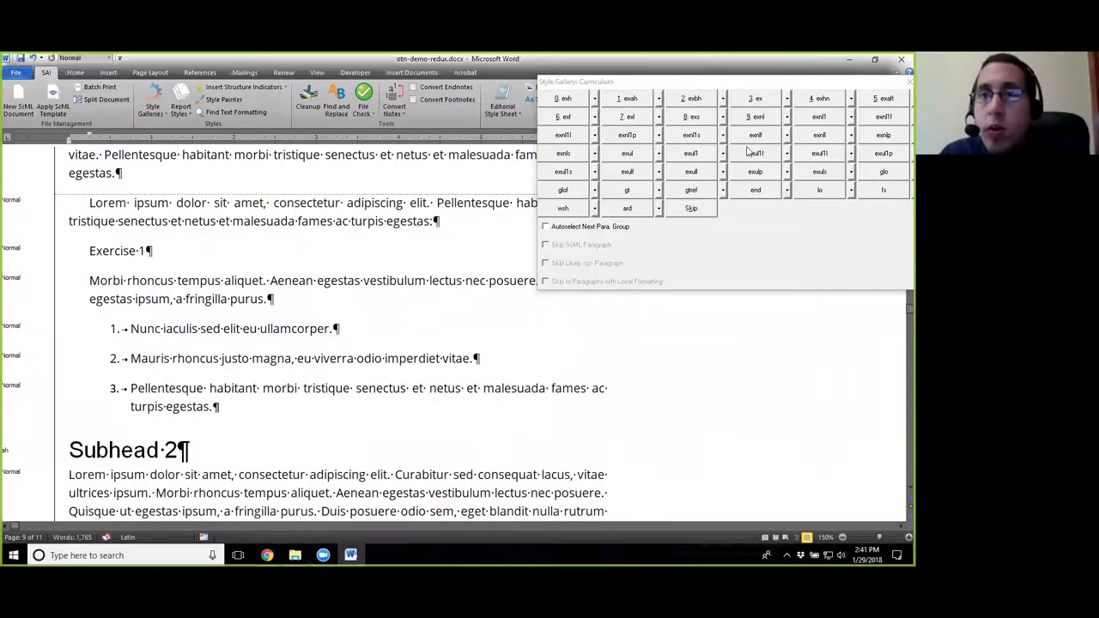
# Tag the Exercise 1 heading exh and the Morbi rhoncus paragraph ex.
pyautogui.click(101, 252)
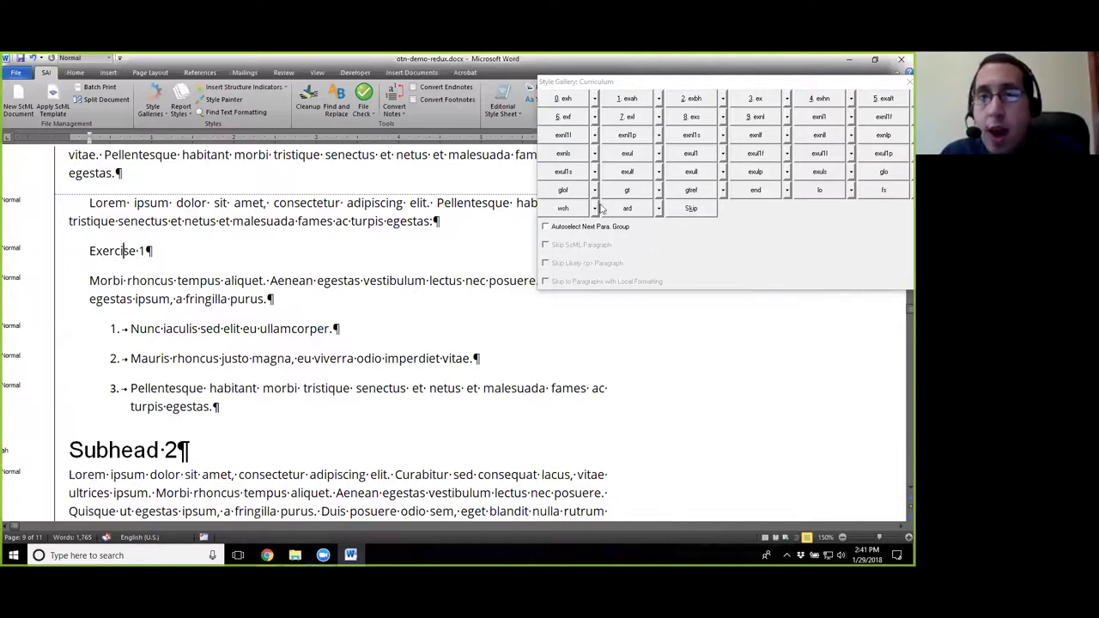
pyautogui.click(563, 98)
pyautogui.click(203, 271)
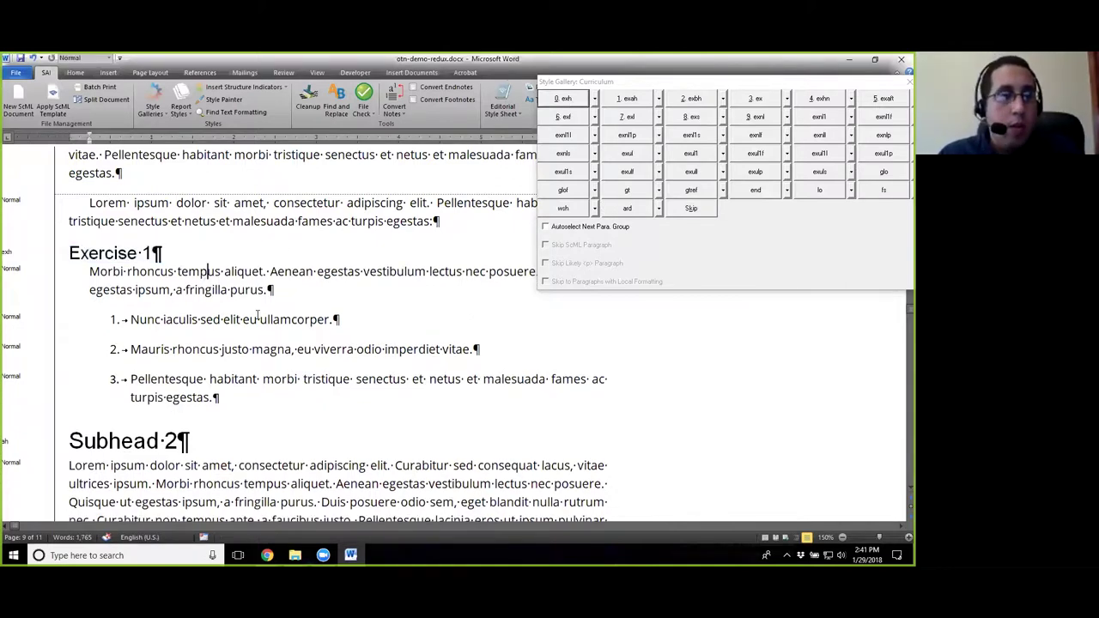
pyautogui.click(755, 98)
# Tag the three numbered exercise items, Nunc iaculis, Mauris and the third, as exnl.
pyautogui.click(146, 318)
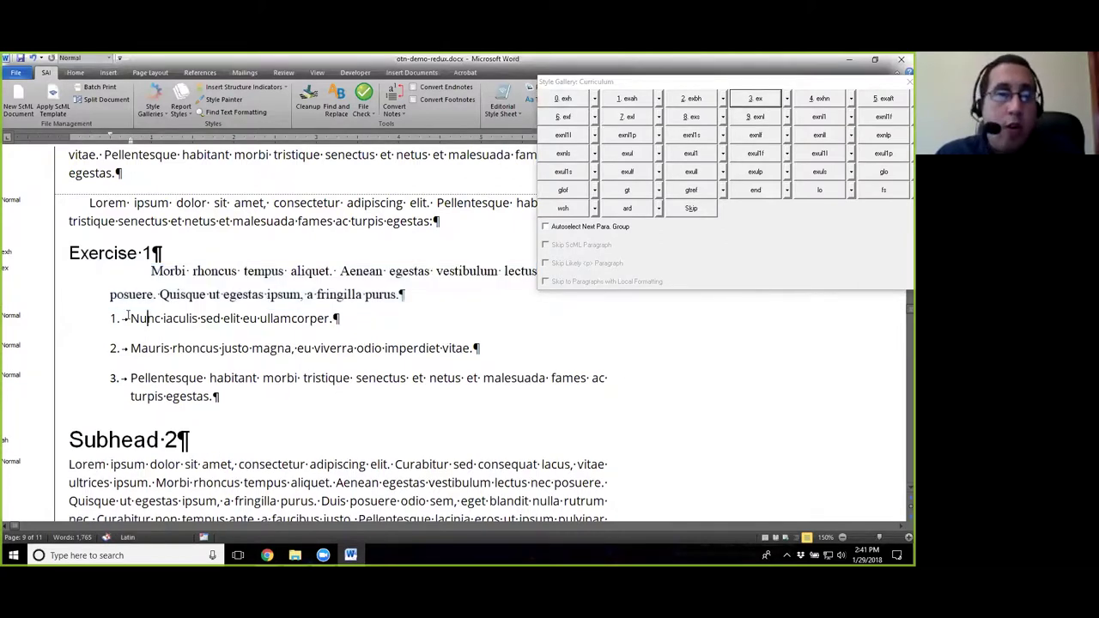
pyautogui.press('Down')
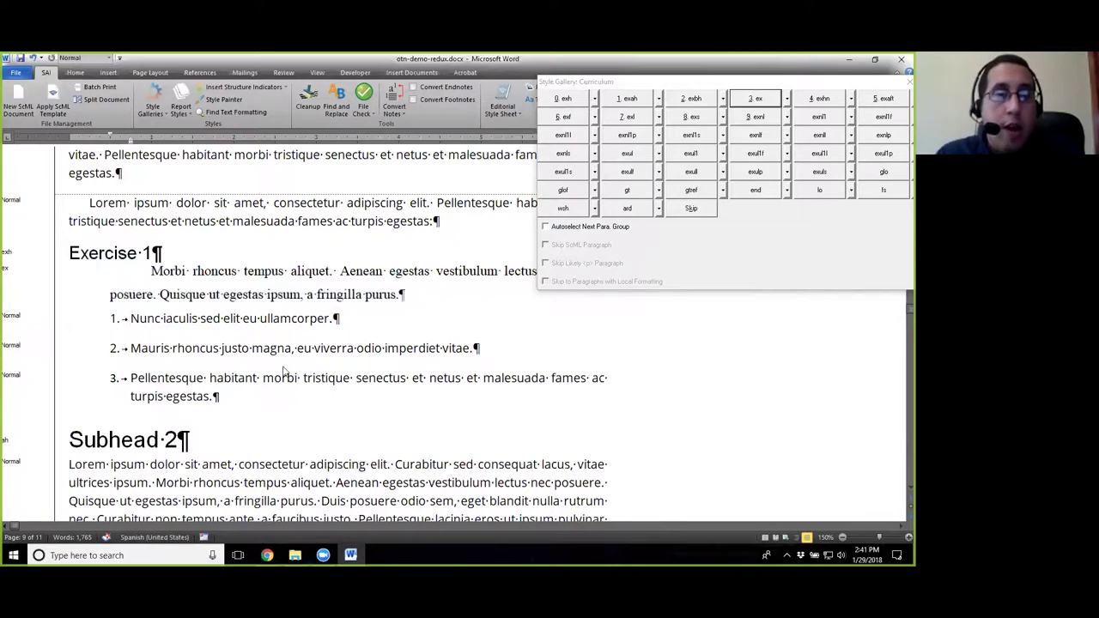
pyautogui.click(756, 117)
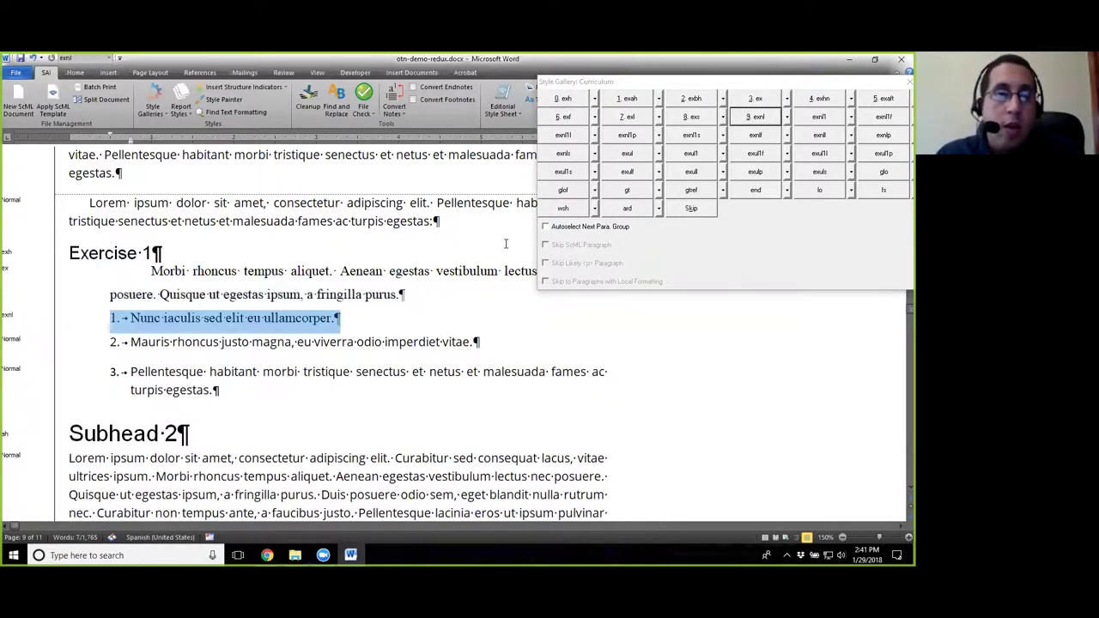
pyautogui.click(205, 350)
pyautogui.click(757, 117)
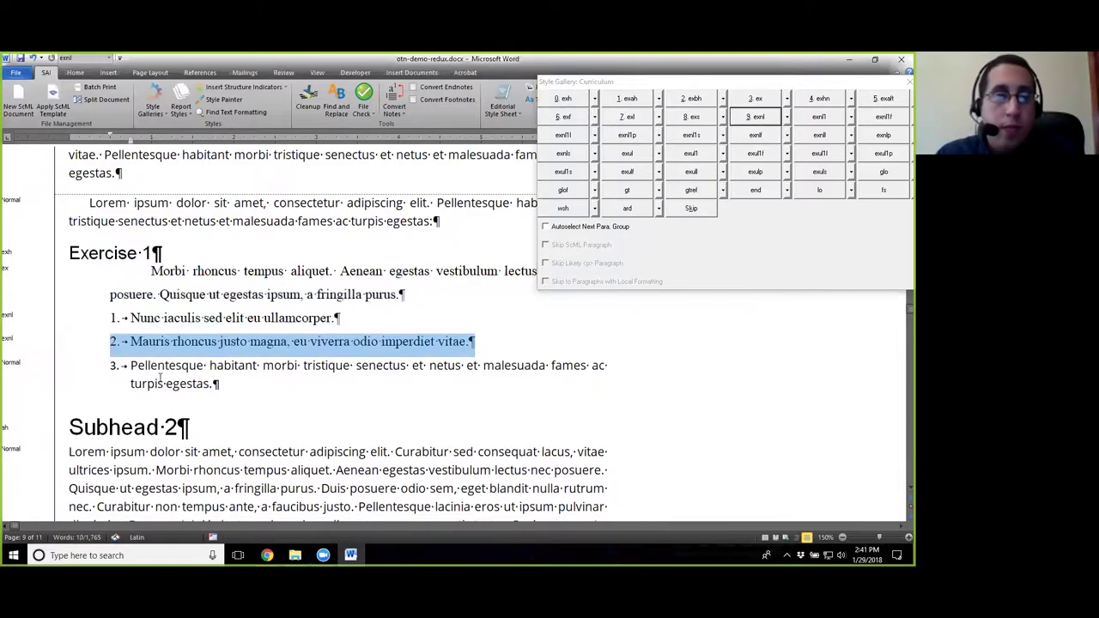
pyautogui.click(155, 383)
pyautogui.click(755, 117)
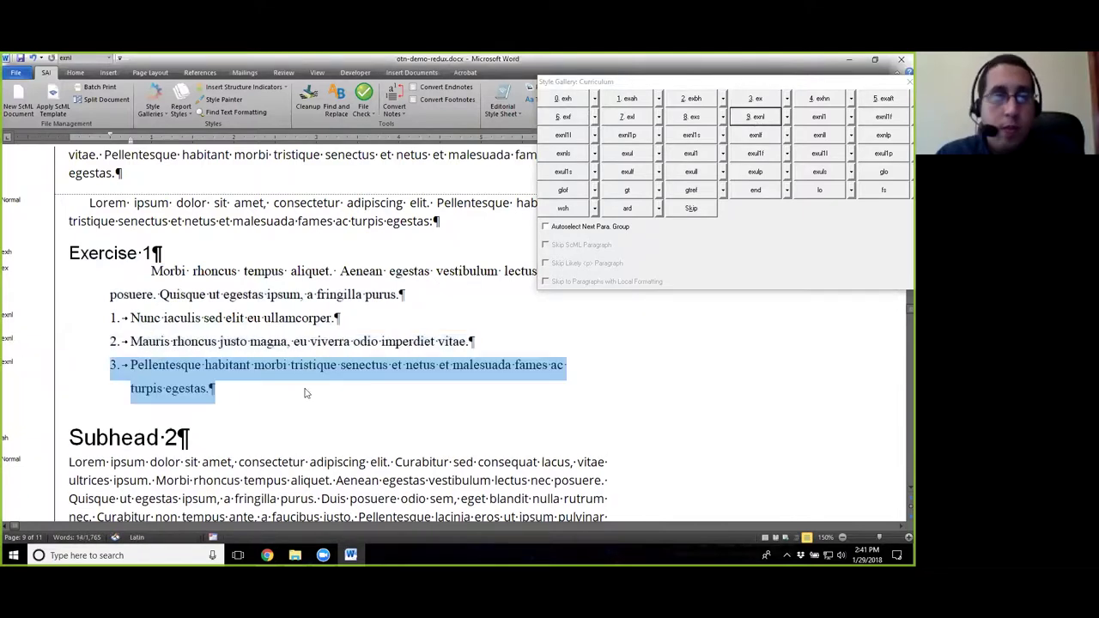
pyautogui.click(233, 366)
pyautogui.scroll(-6, 249, 373)
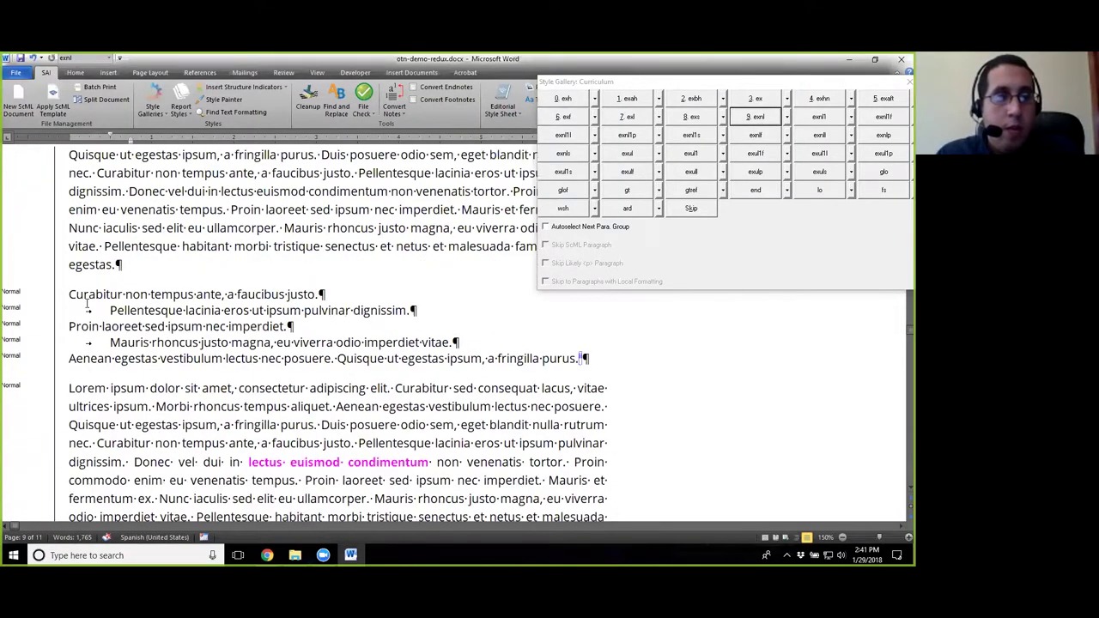
# Load the Senseline/Poetry gallery for the five short lines from Curabitur to Aenean.
pyautogui.moveTo(86, 295); pyautogui.dragTo(590, 356)
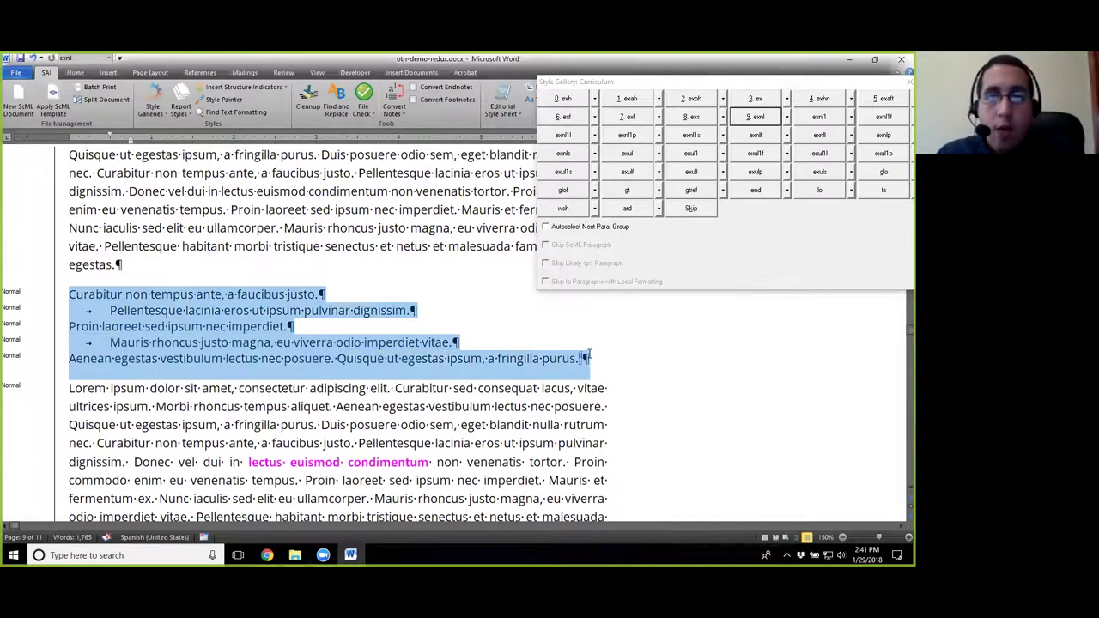
pyautogui.click(90, 313)
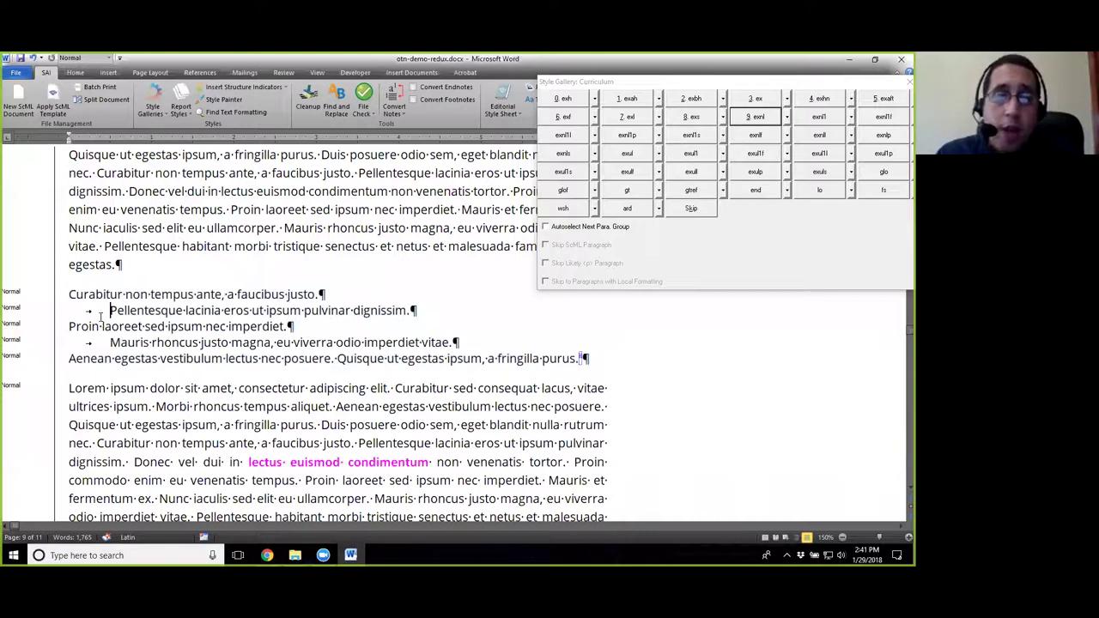
pyautogui.press('Down')
pyautogui.press('Down')
pyautogui.press('Right')
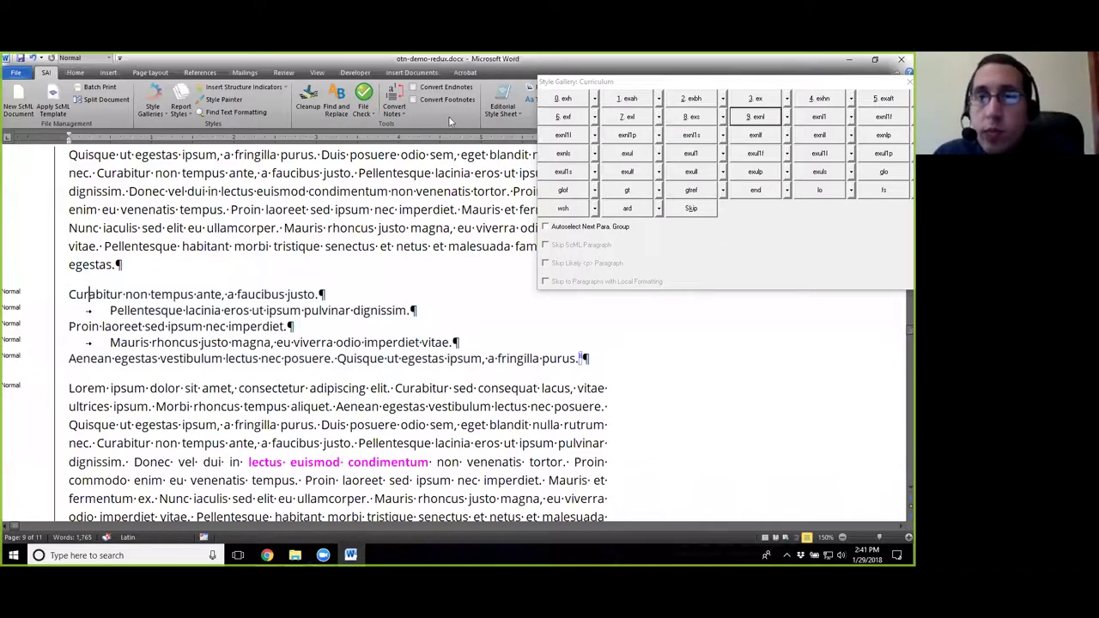
pyautogui.click(154, 103)
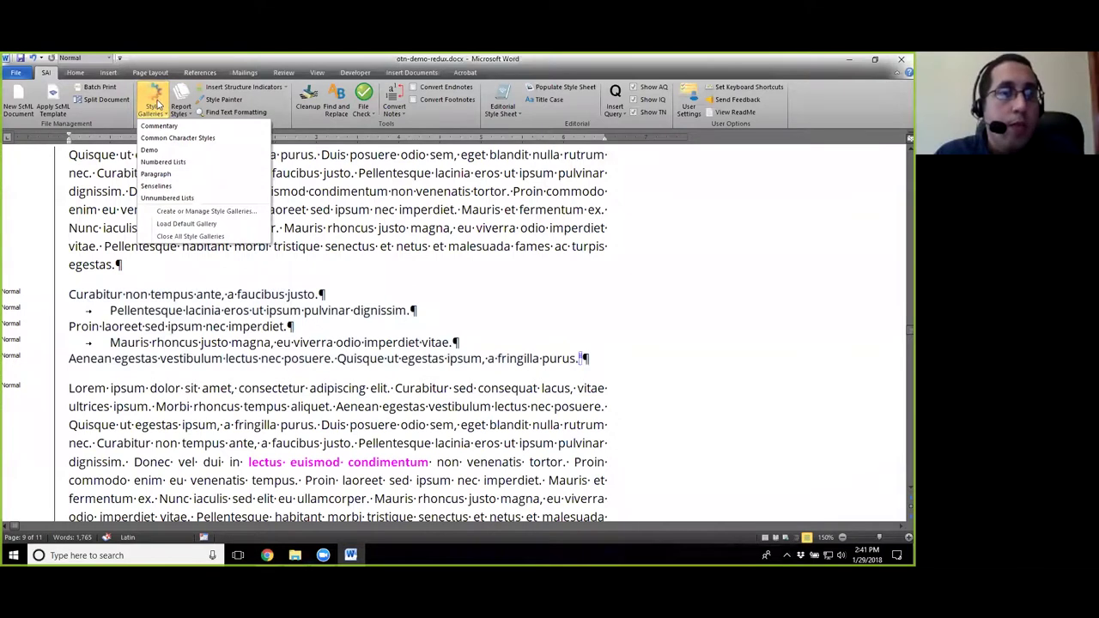
pyautogui.click(184, 223)
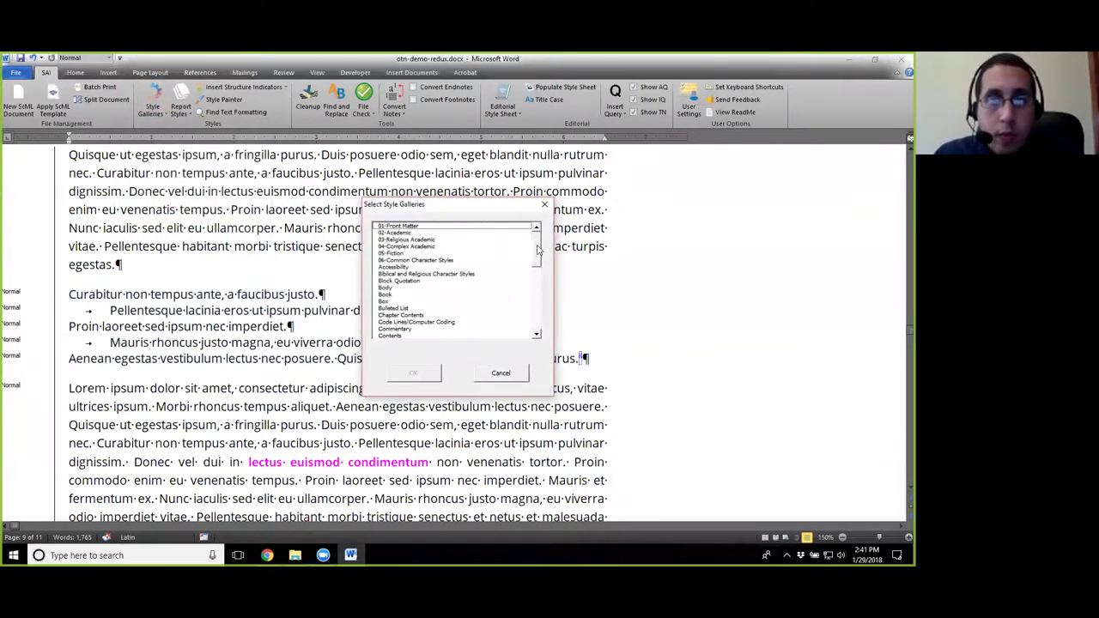
pyautogui.moveTo(539, 249); pyautogui.dragTo(539, 296)
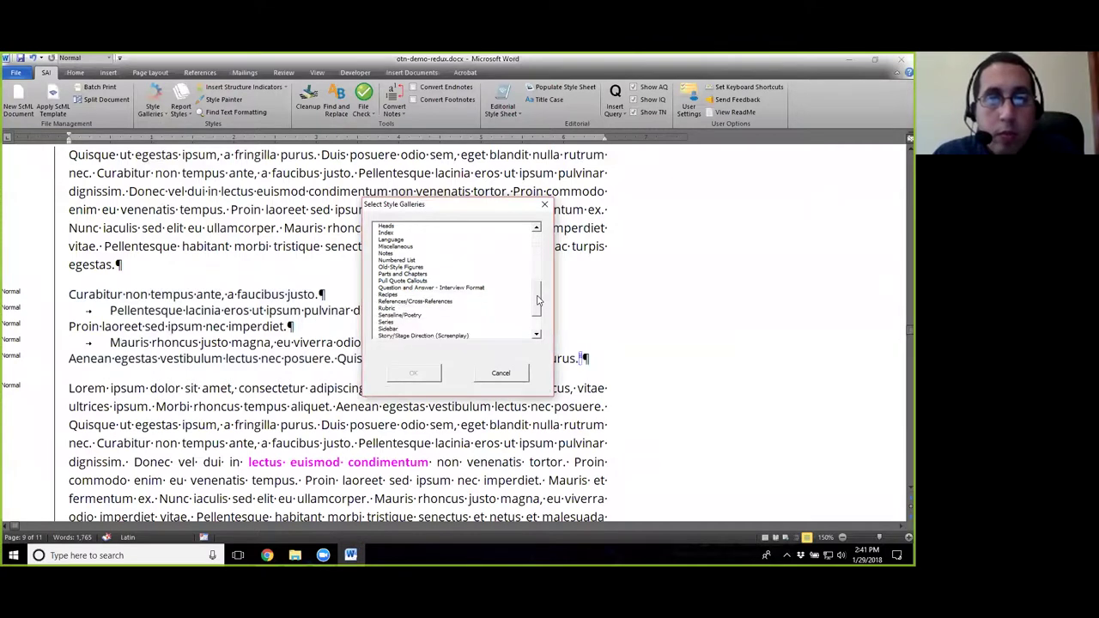
pyautogui.moveTo(538, 299); pyautogui.dragTo(534, 303)
pyautogui.click(397, 308)
pyautogui.click(414, 373)
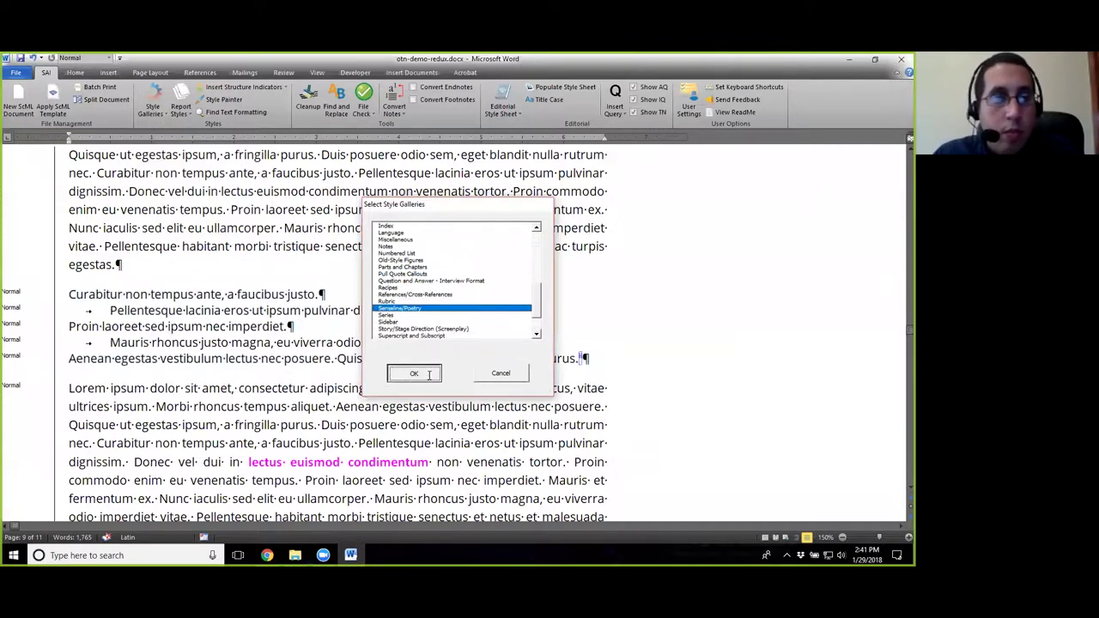
# Tag the Curabitur line sl and the Pellentesque lacinia line sl1.
pyautogui.click(151, 295)
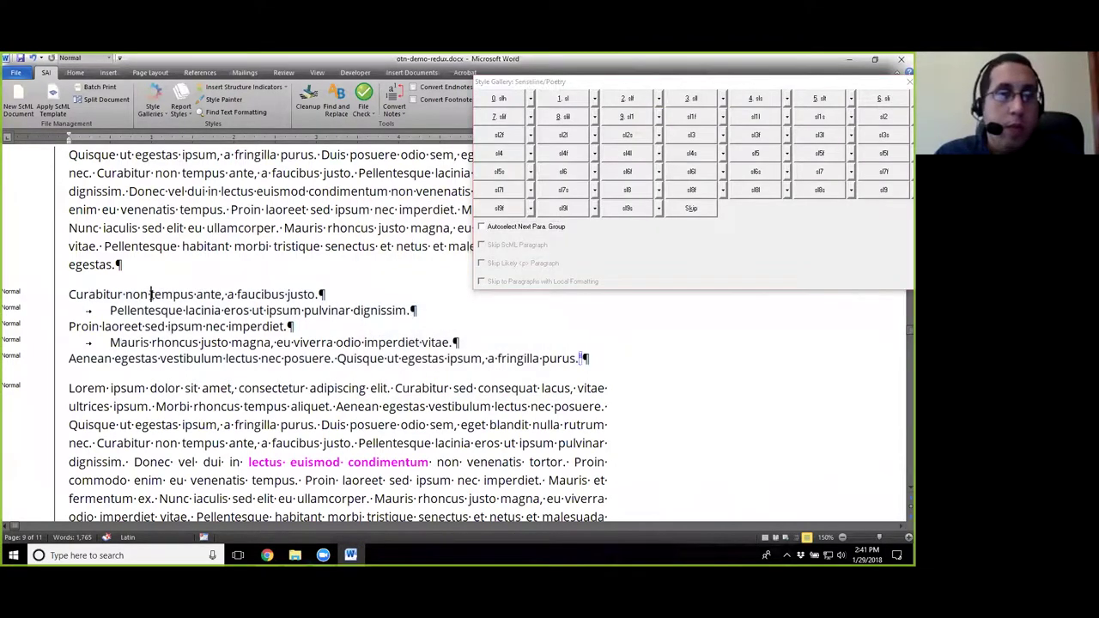
pyautogui.click(568, 99)
pyautogui.click(213, 312)
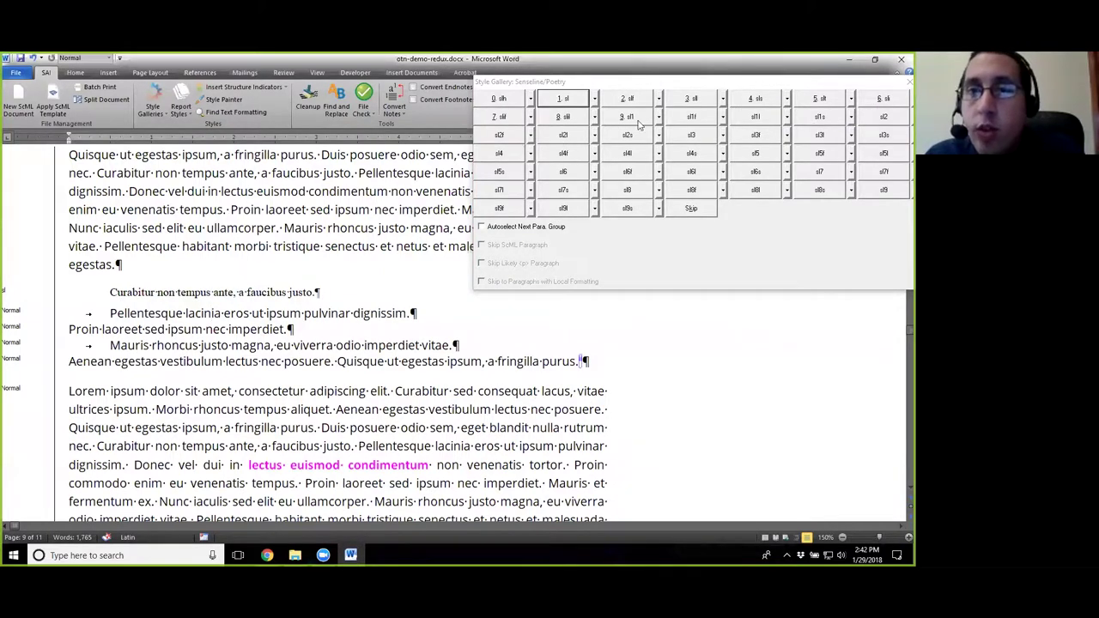
pyautogui.click(635, 124)
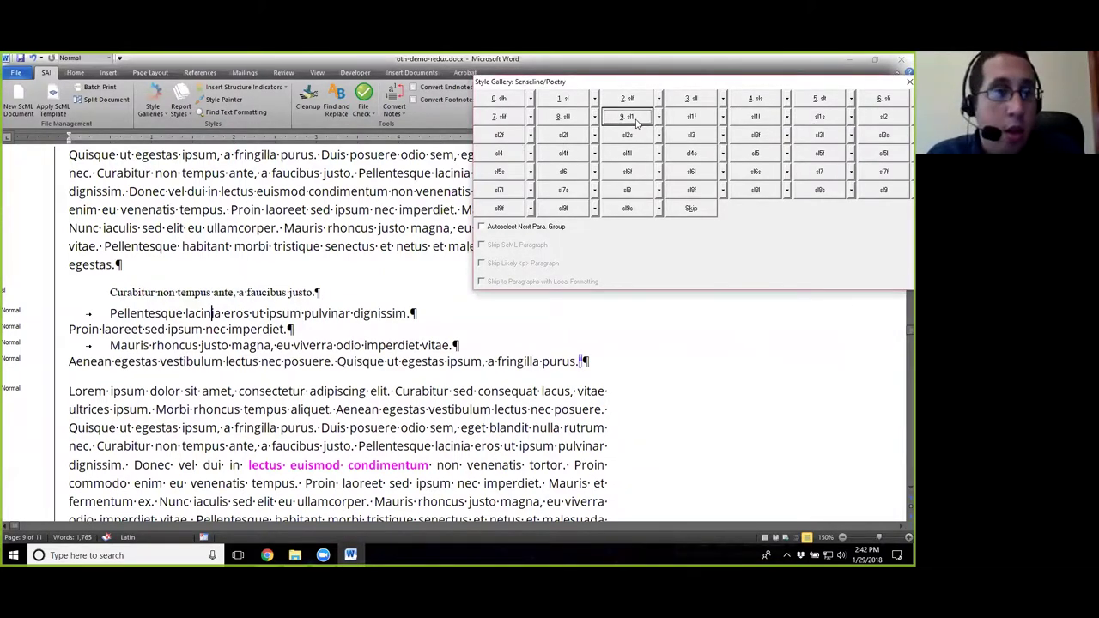
pyautogui.click(636, 122)
# Tag the Proin line sl, the Mauris line sl1 and the Aenean line sl.
pyautogui.click(175, 332)
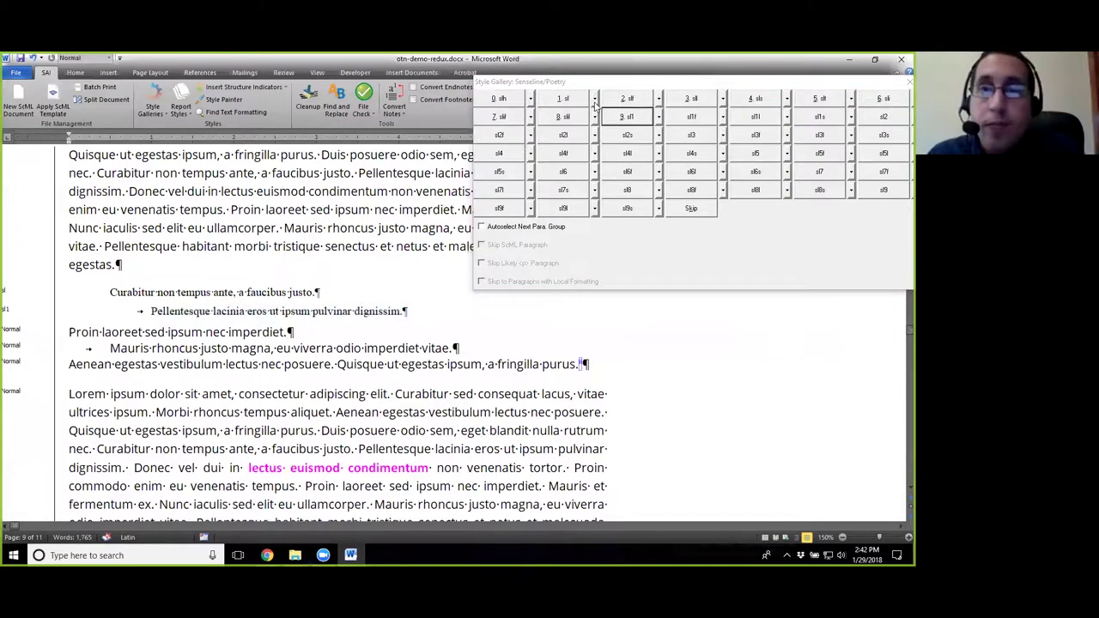
pyautogui.click(565, 100)
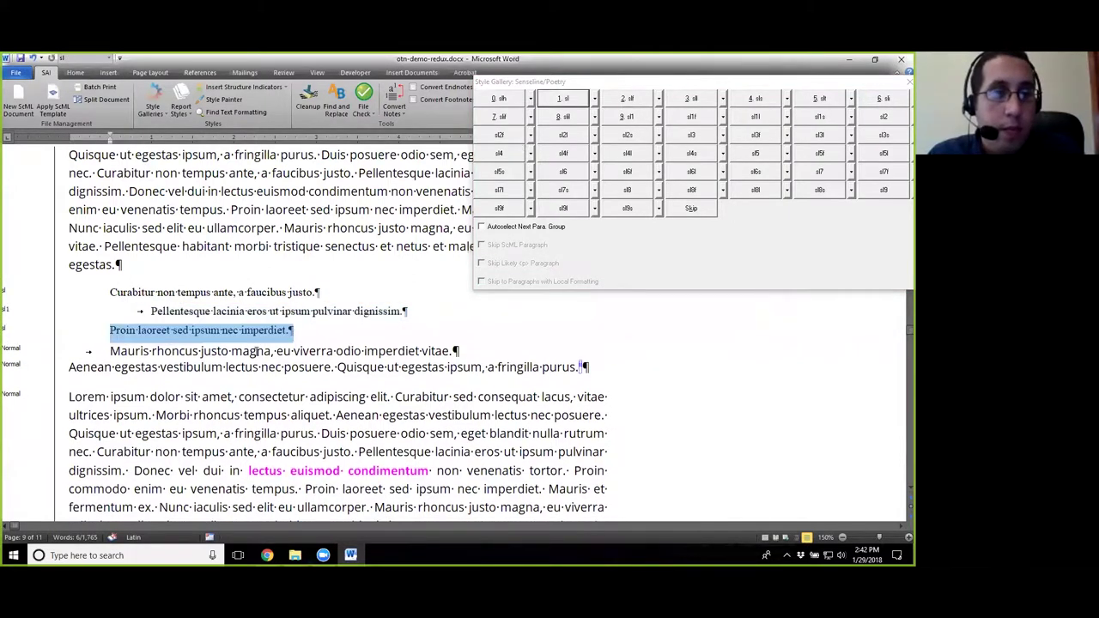
pyautogui.click(255, 352)
pyautogui.click(623, 119)
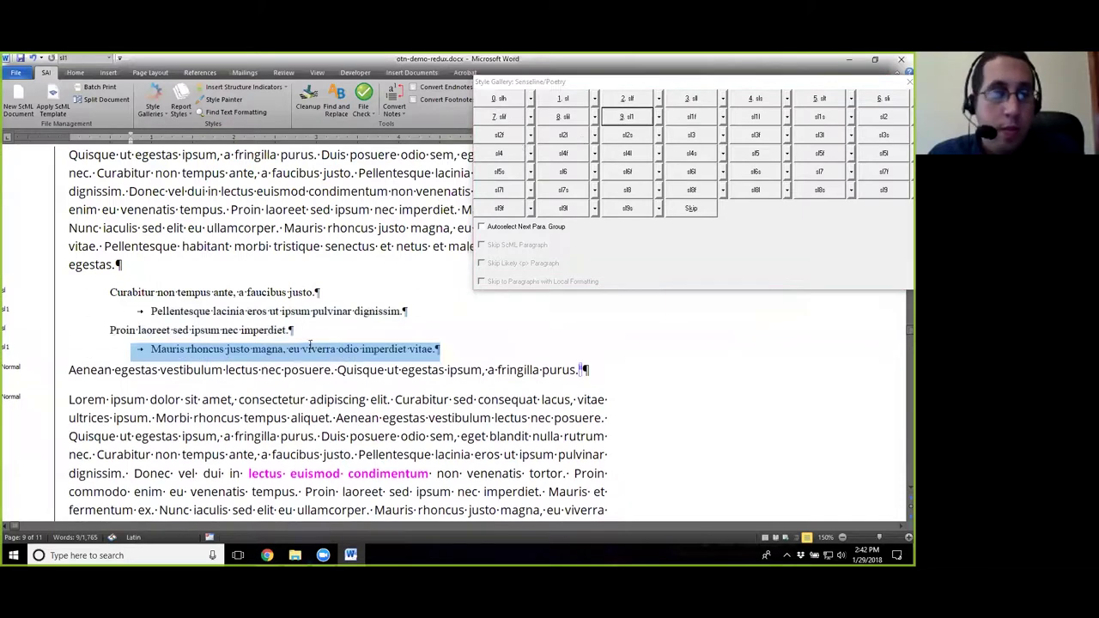
pyautogui.click(567, 101)
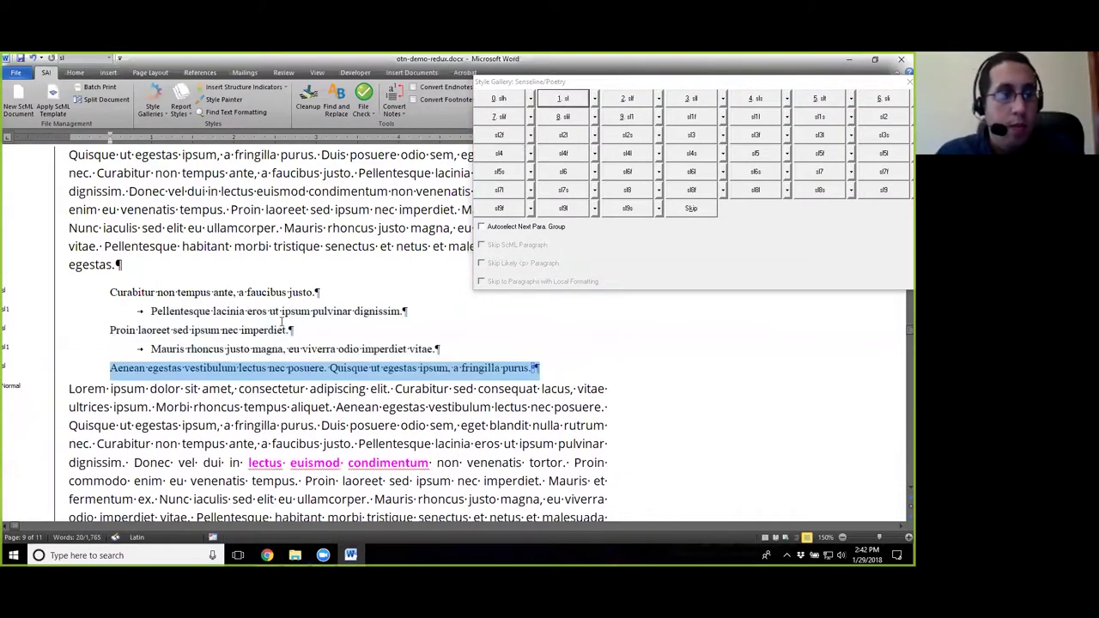
pyautogui.click(181, 339)
pyautogui.scroll(-2, 199, 331)
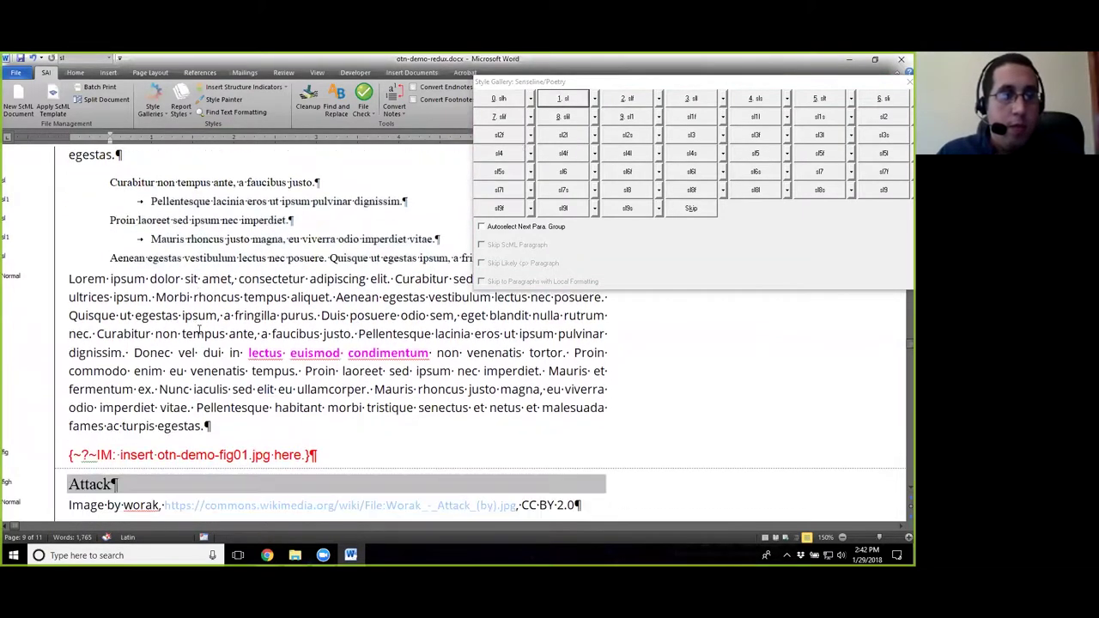
pyautogui.click(127, 296)
# Locate the Lorem paragraph after the senselines and close the Senseline gallery.
pyautogui.scroll(4, 170, 314)
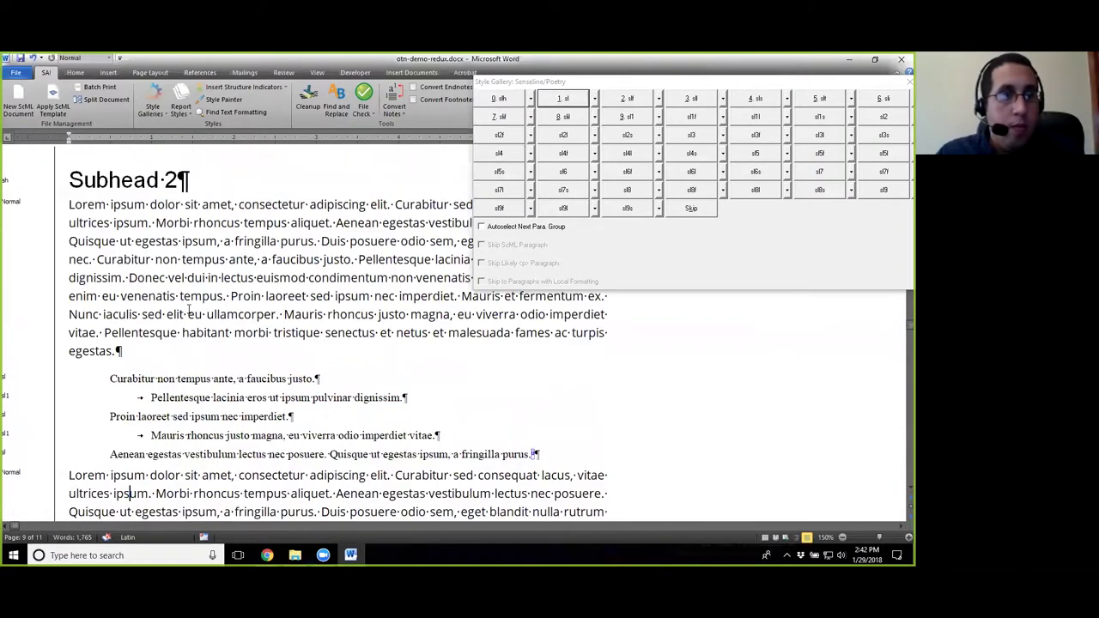
pyautogui.scroll(-1, 189, 311)
pyautogui.scroll(-1, 191, 400)
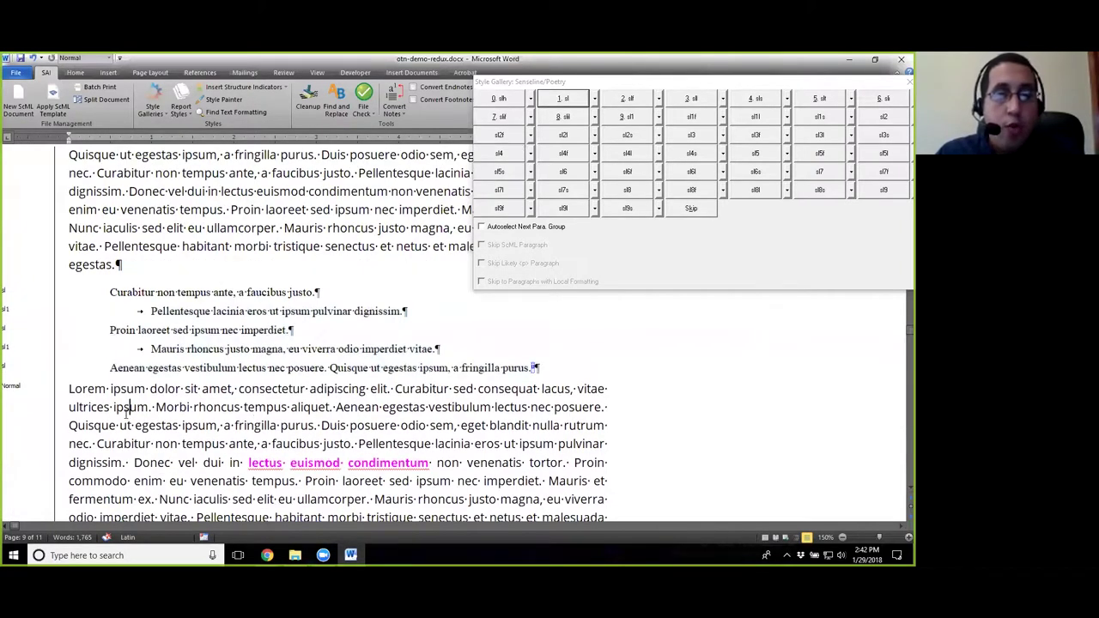
pyautogui.moveTo(94, 389); pyautogui.dragTo(540, 391)
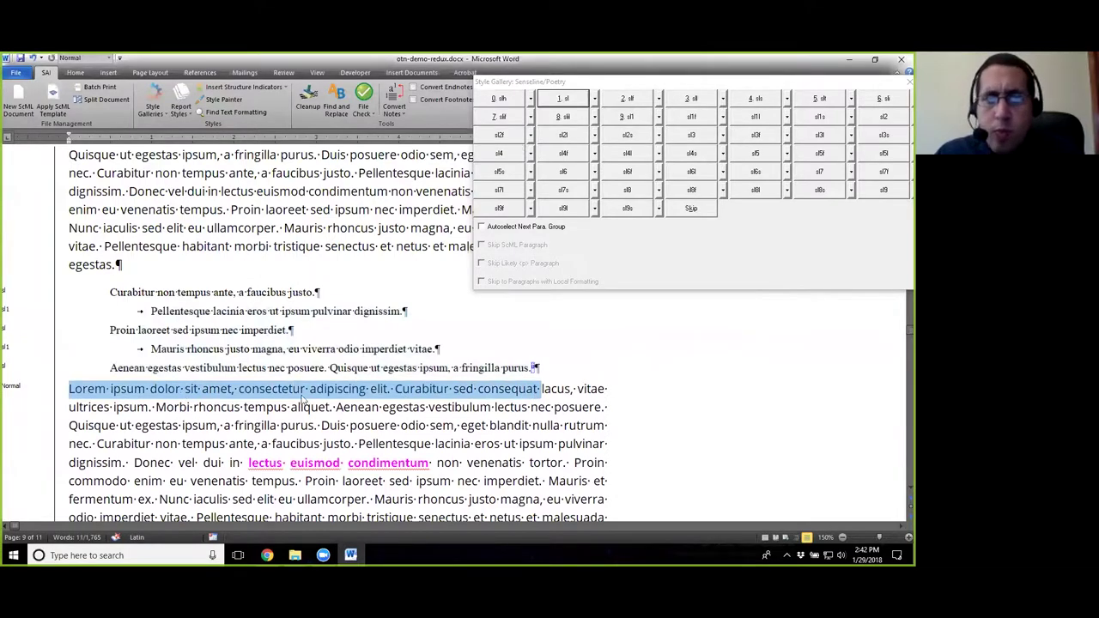
pyautogui.click(132, 396)
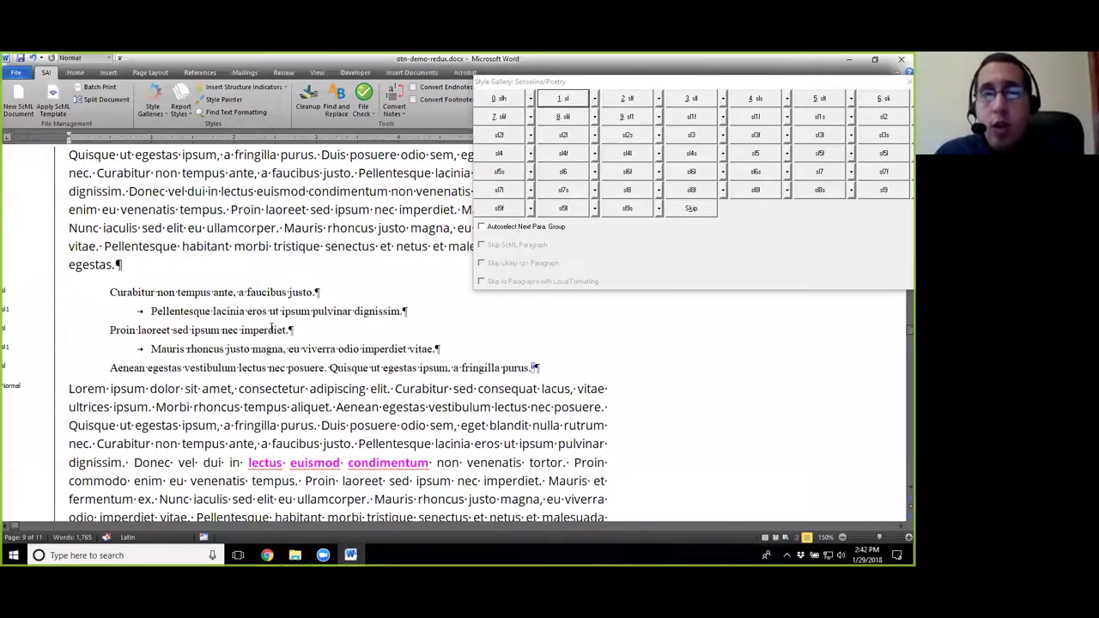
pyautogui.click(265, 228)
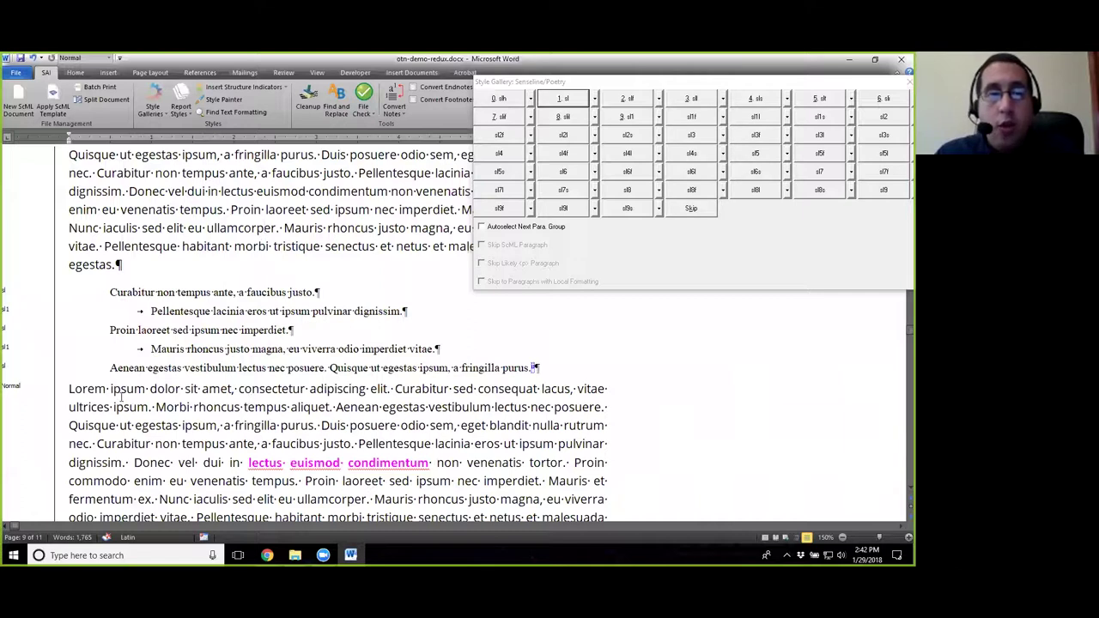
pyautogui.click(908, 81)
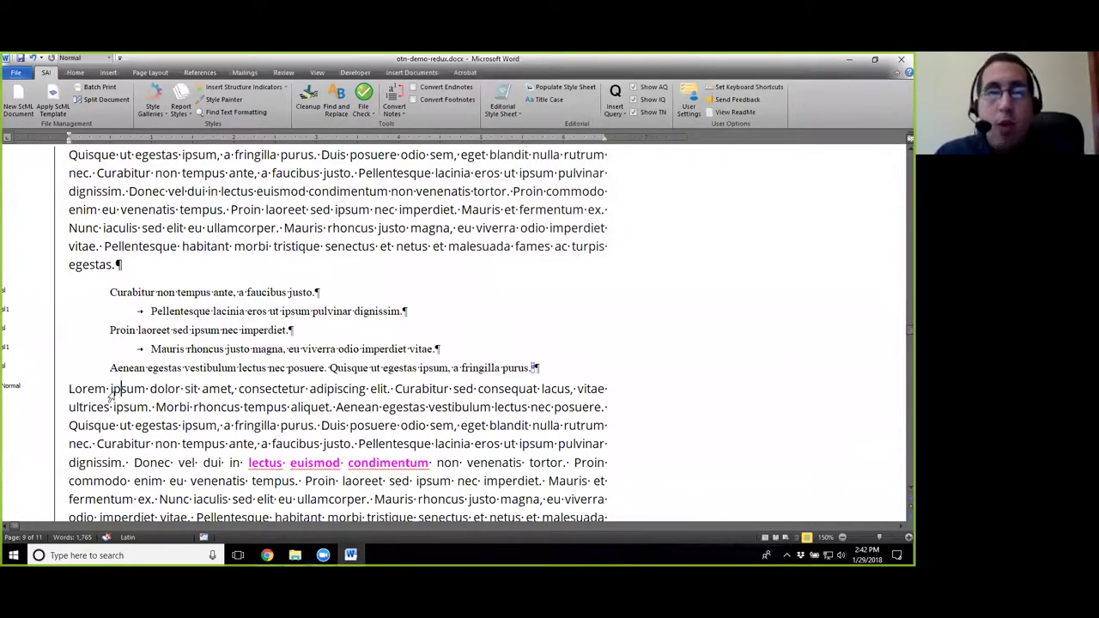
# Load the Body gallery and give the Lorem paragraph the pcon style.
pyautogui.click(152, 107)
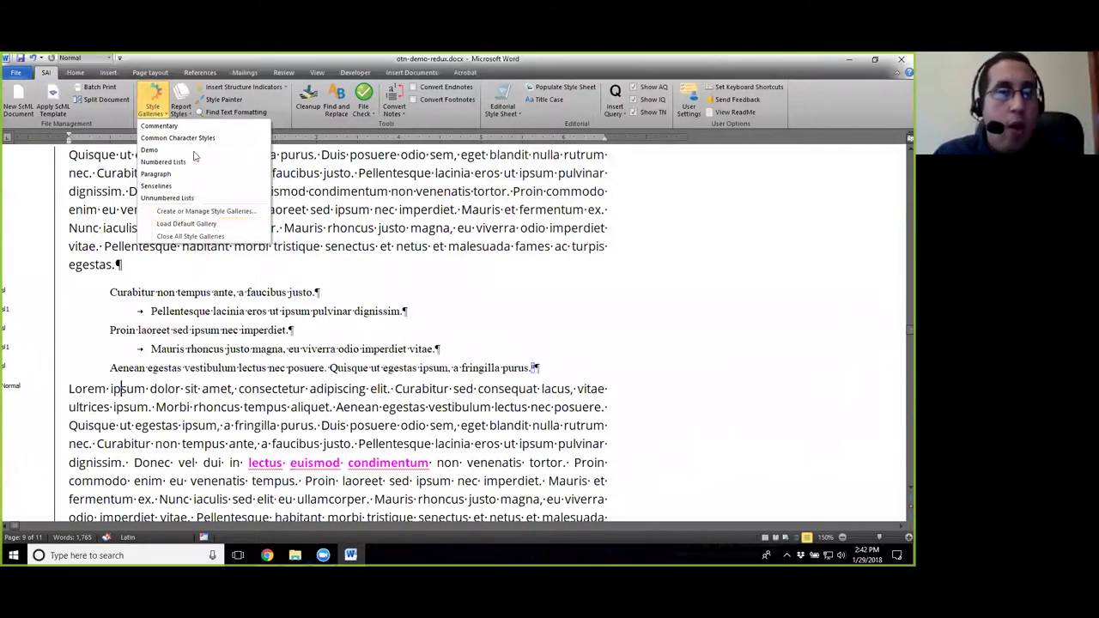
pyautogui.click(178, 225)
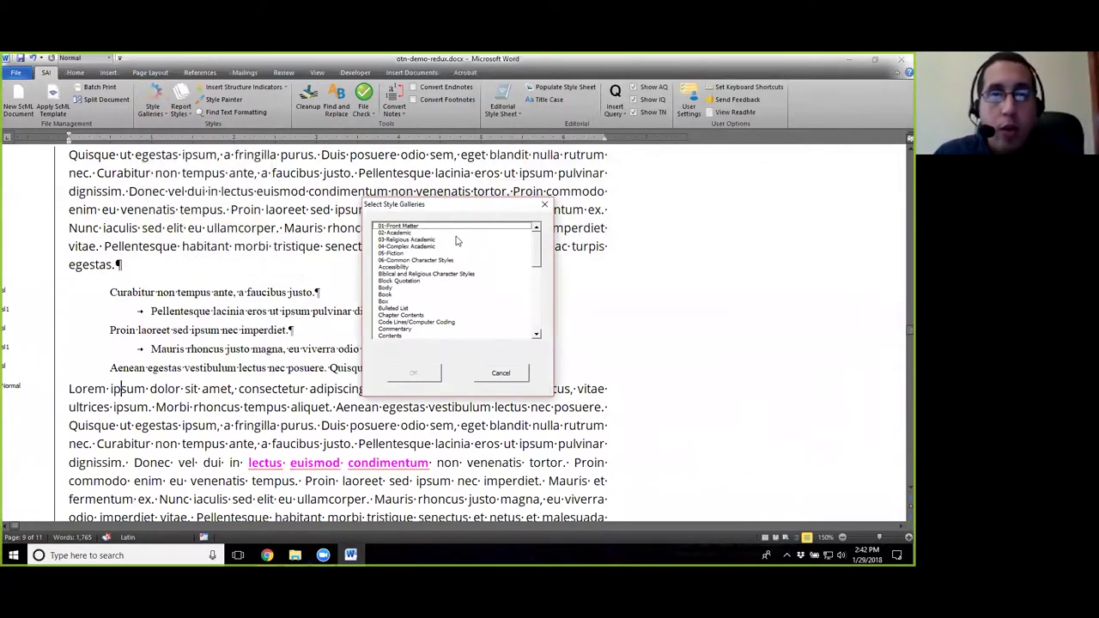
pyautogui.click(391, 289)
pyautogui.click(415, 373)
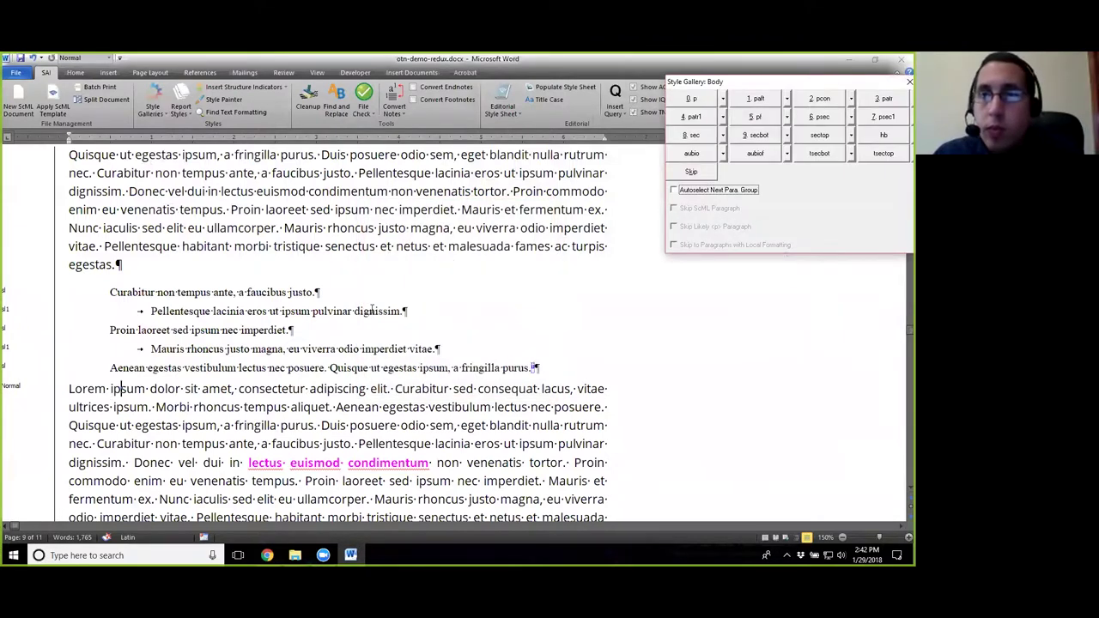
pyautogui.click(820, 100)
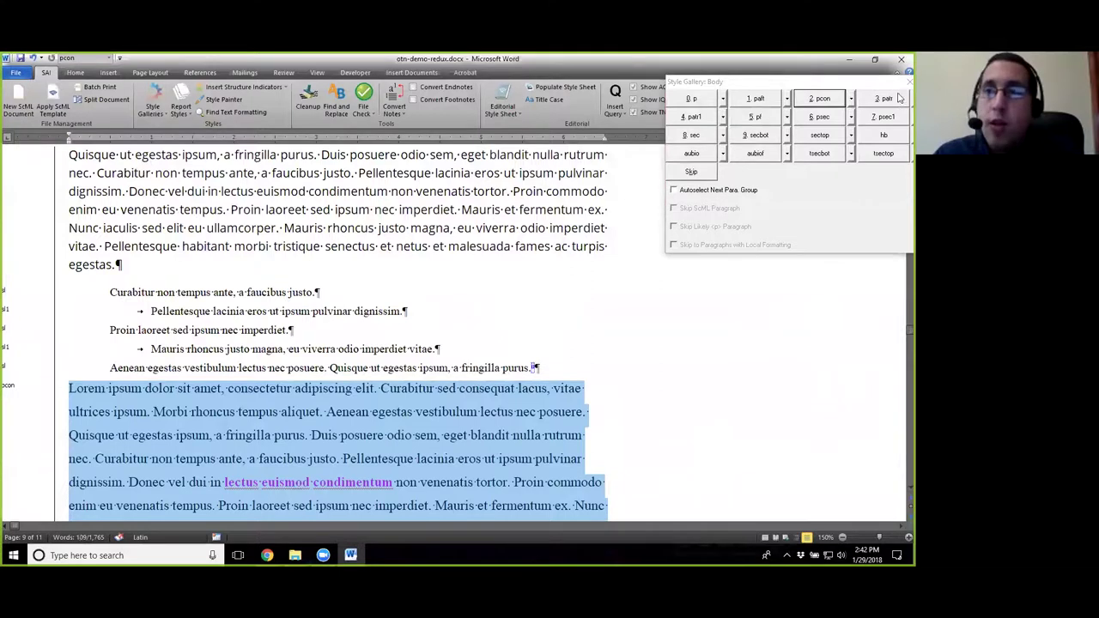
# Close the Body palette and place the caret in the Lorem paragraph after the numbered list.
pyautogui.click(908, 83)
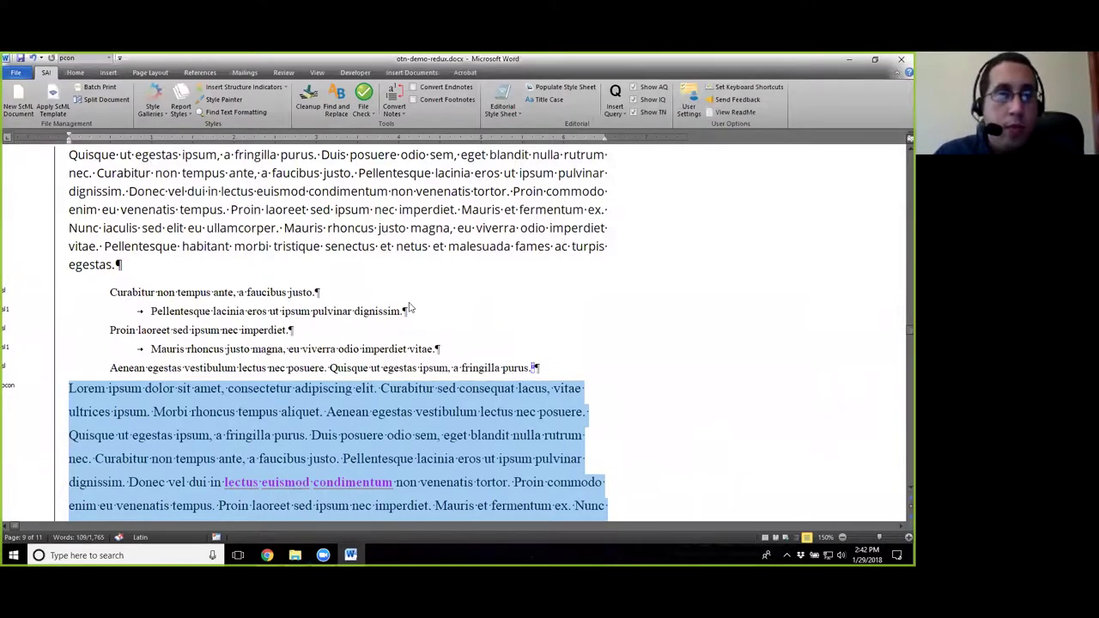
pyautogui.hotkey('ctrl', 'shift', 'Up')
pyautogui.scroll(3, 361, 360)
pyautogui.scroll(10, 362, 359)
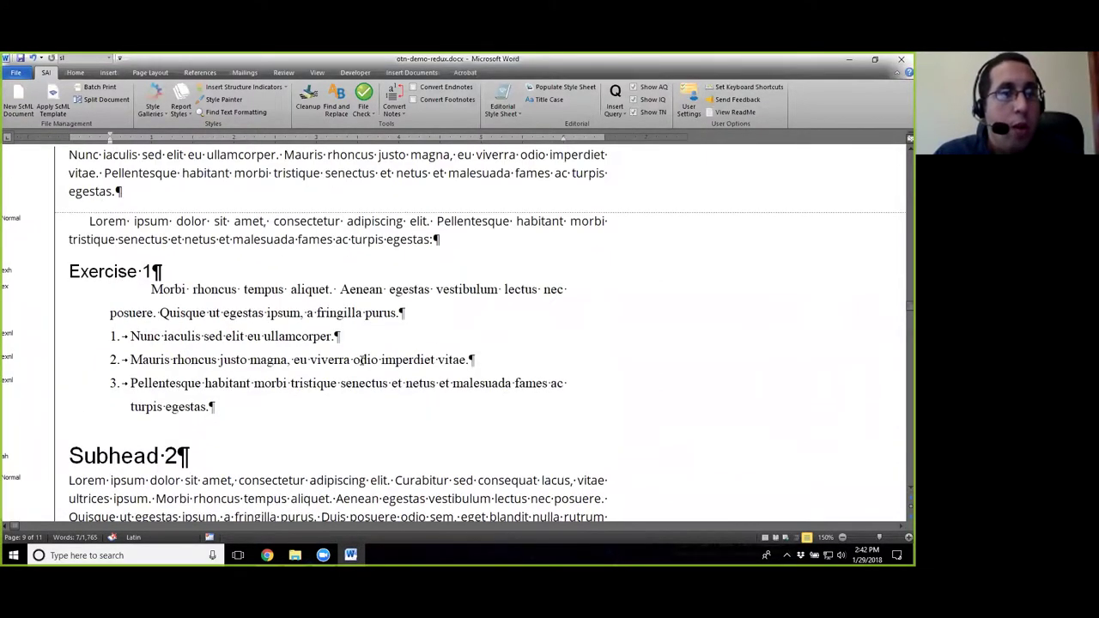
pyautogui.scroll(6, 362, 360)
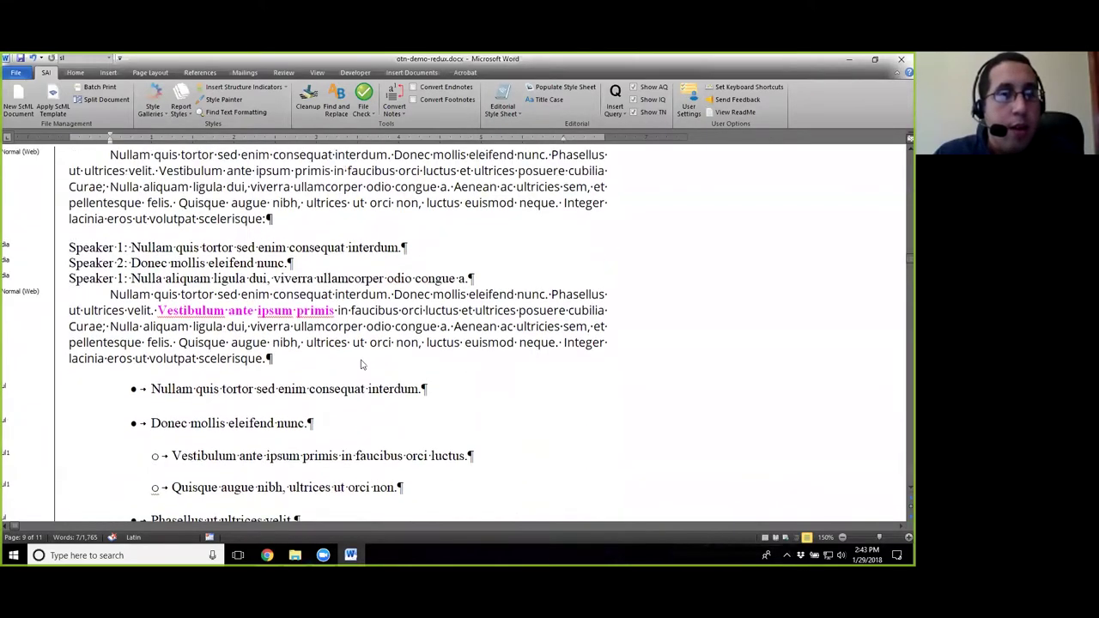
pyautogui.scroll(3, 362, 365)
pyautogui.scroll(12, 362, 364)
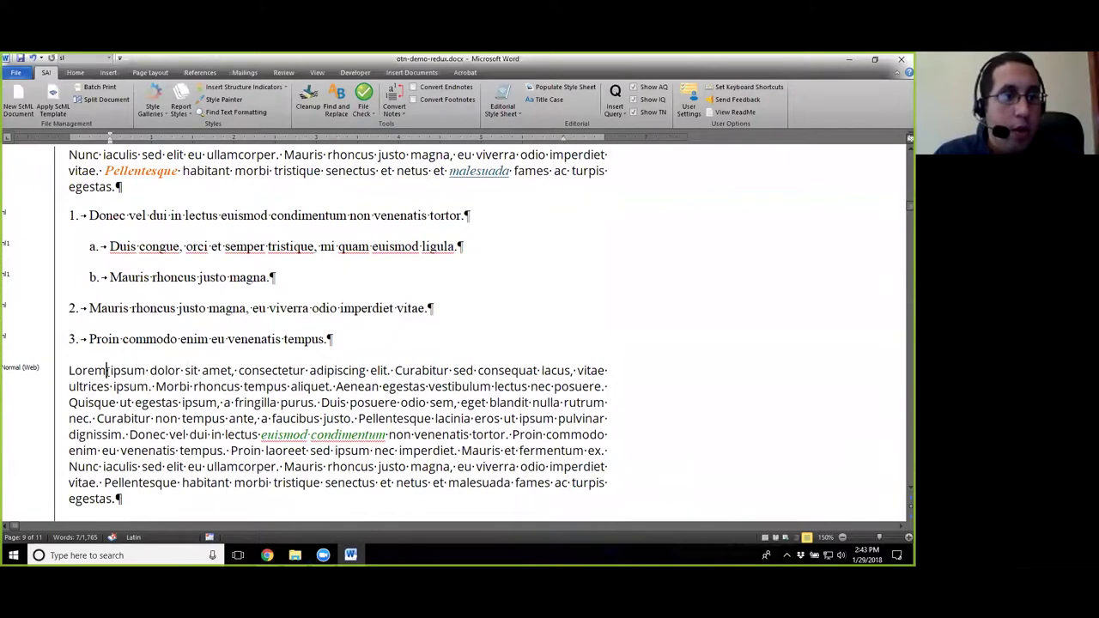
pyautogui.click(107, 370)
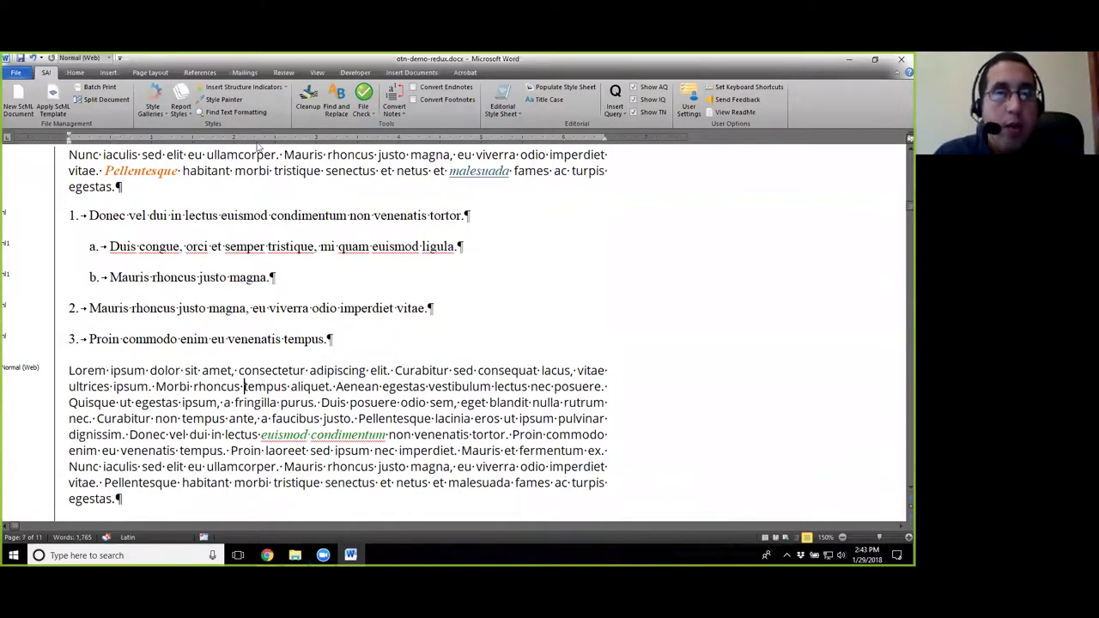
pyautogui.click(236, 372)
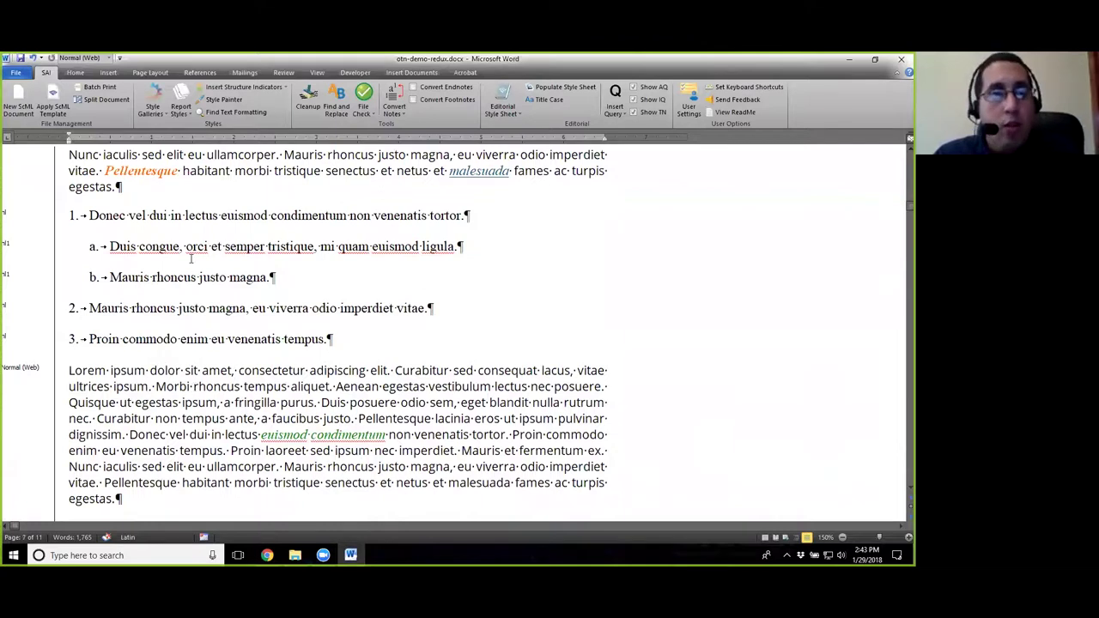
# Load the Body gallery, tag this Lorem paragraph pcon, and close the palette.
pyautogui.click(152, 102)
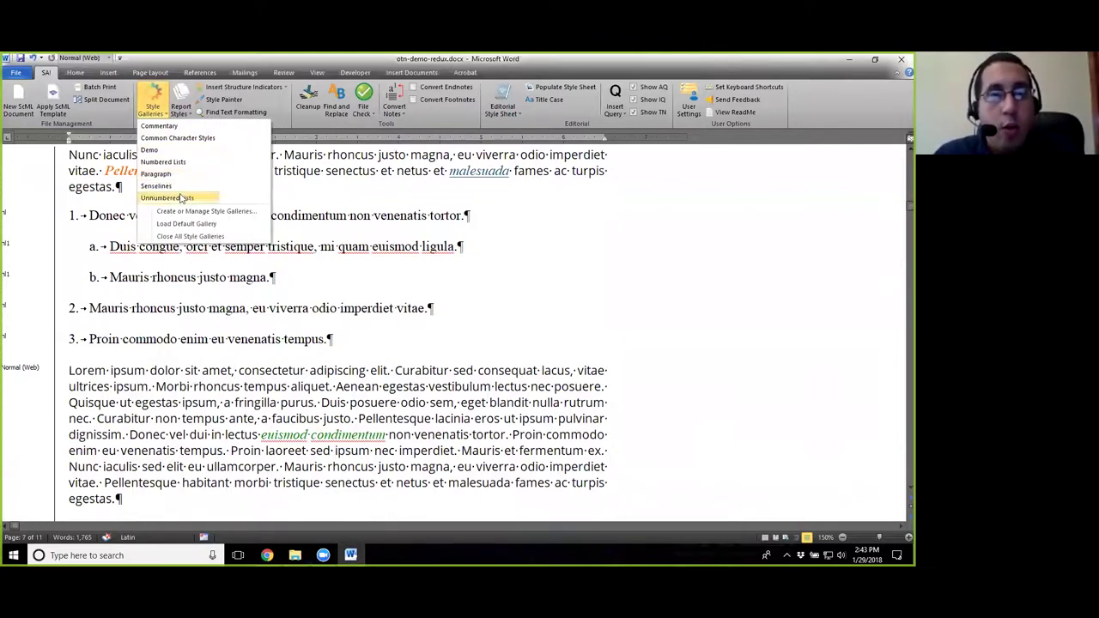
pyautogui.click(192, 224)
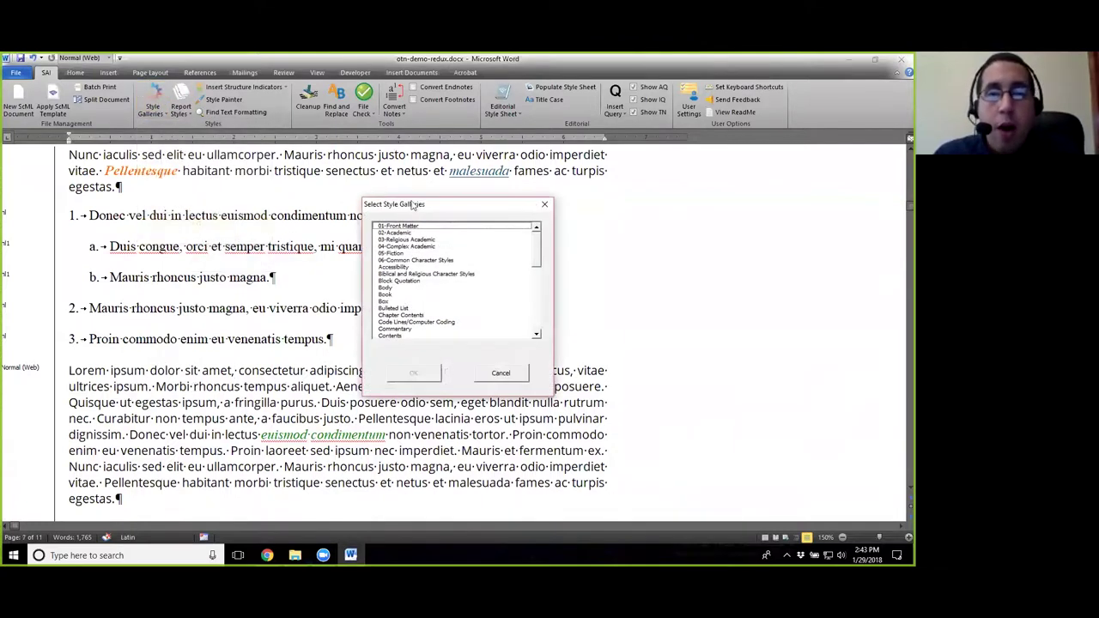
pyautogui.click(386, 287)
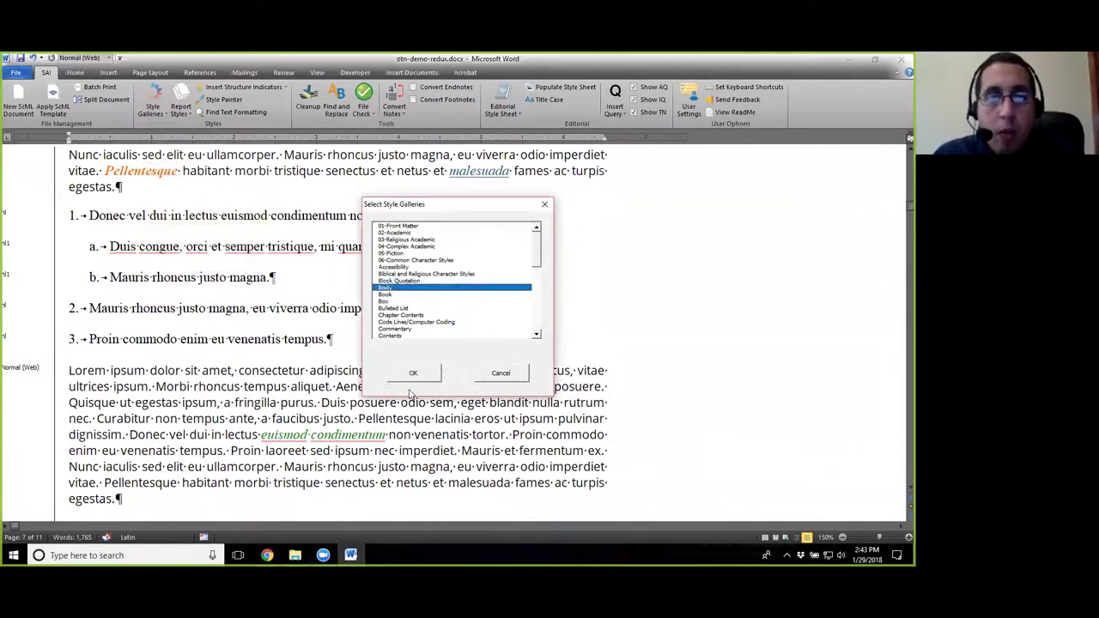
pyautogui.click(413, 373)
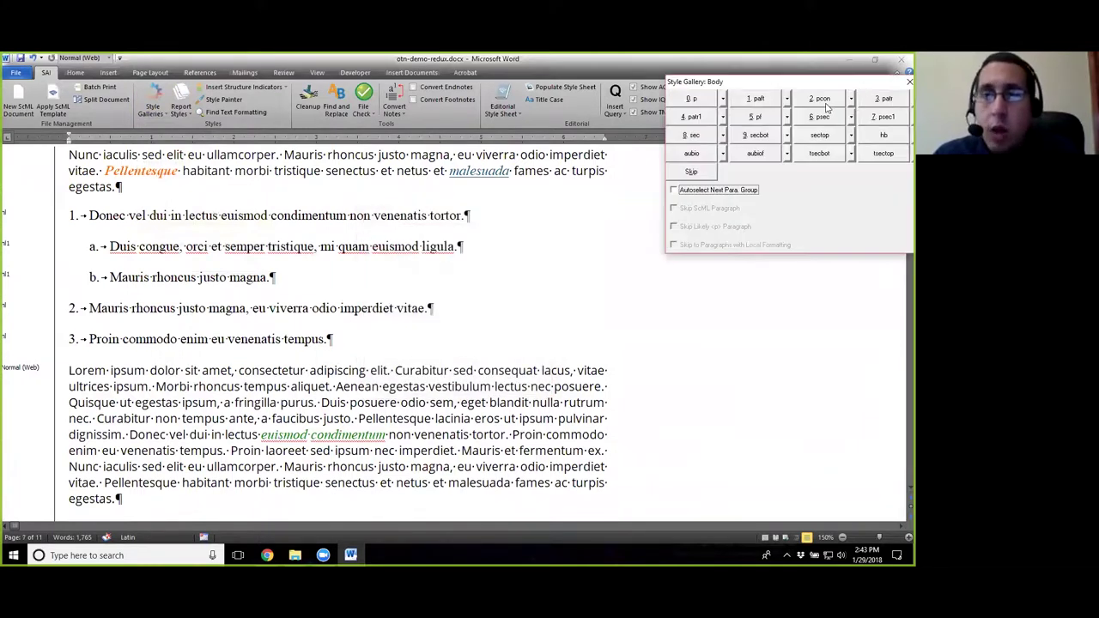
pyautogui.click(820, 100)
pyautogui.click(900, 81)
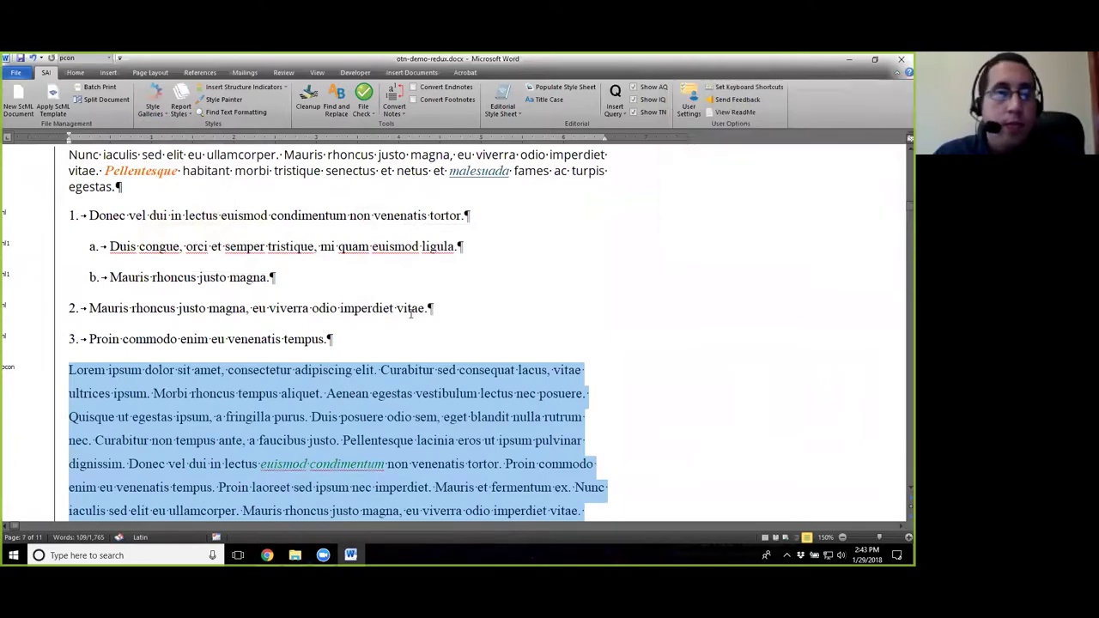
# Scroll down to the Attack figure heading and its image credit line.
pyautogui.scroll(3, 417, 307)
pyautogui.scroll(2, 416, 307)
pyautogui.scroll(-8, 417, 318)
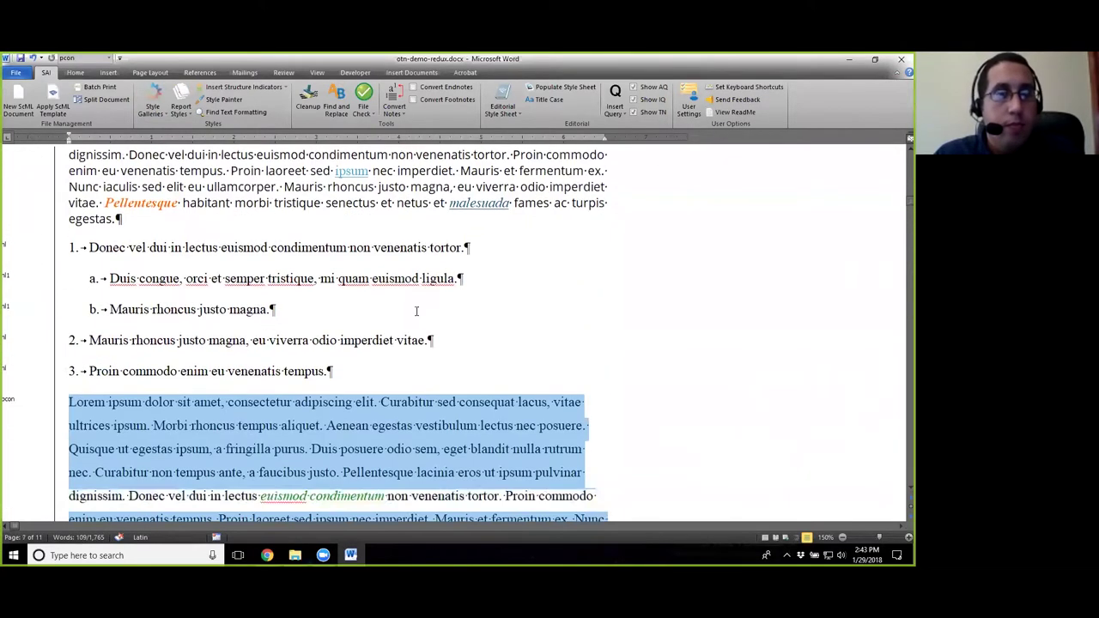
pyautogui.scroll(-12, 417, 322)
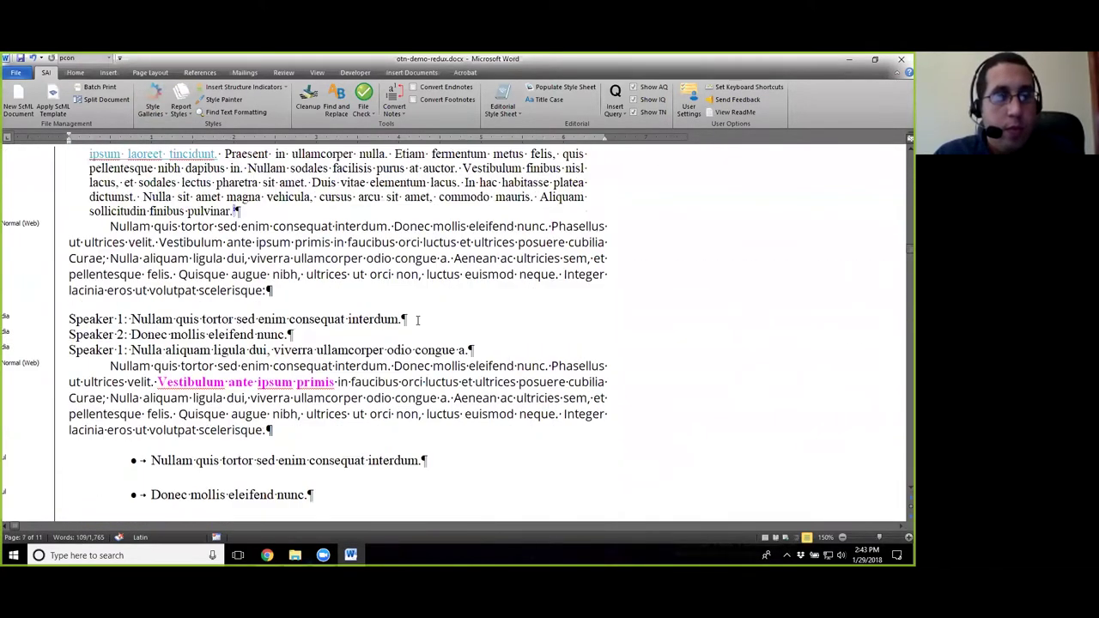
pyautogui.scroll(-15, 417, 324)
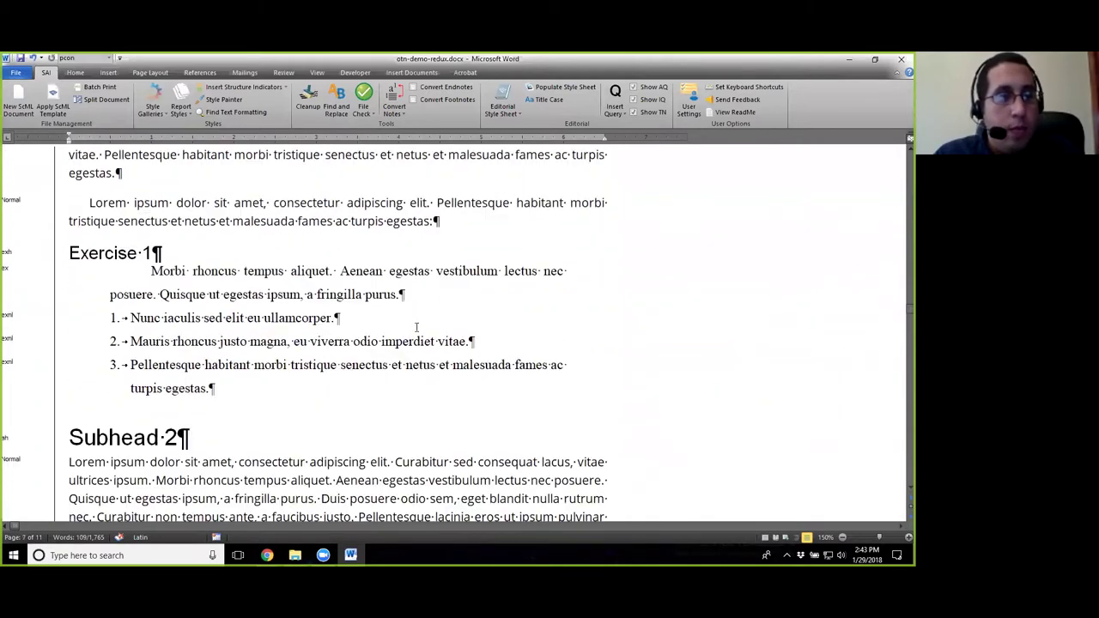
pyautogui.scroll(-5, 417, 328)
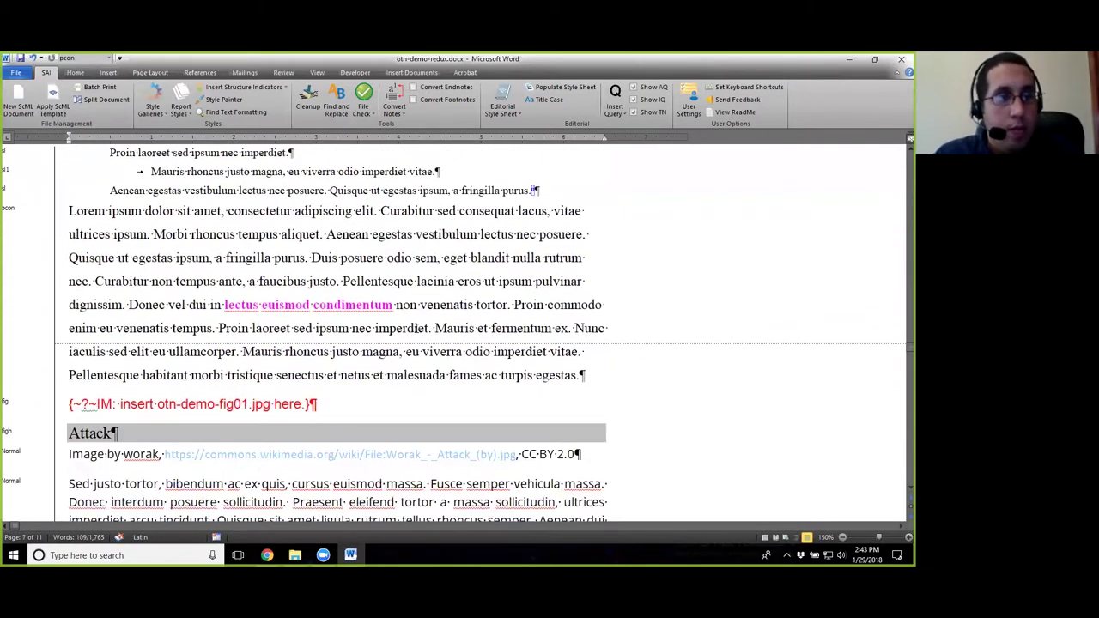
pyautogui.scroll(-3, 107, 263)
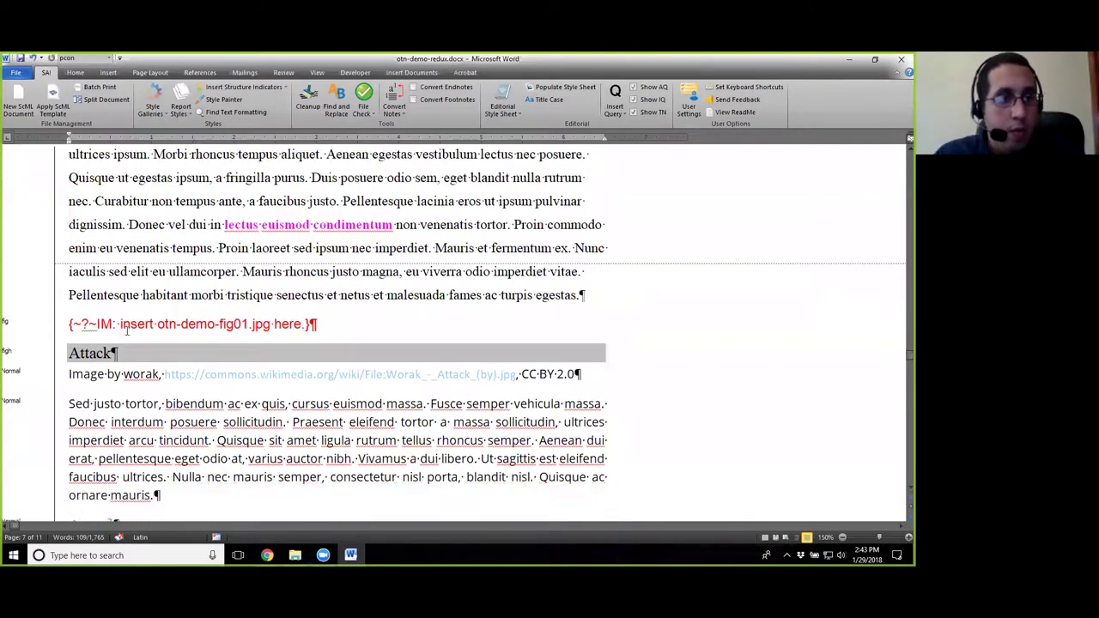
# With the caret in the Attack credit line, load the Figure style gallery.
pyautogui.click(70, 331)
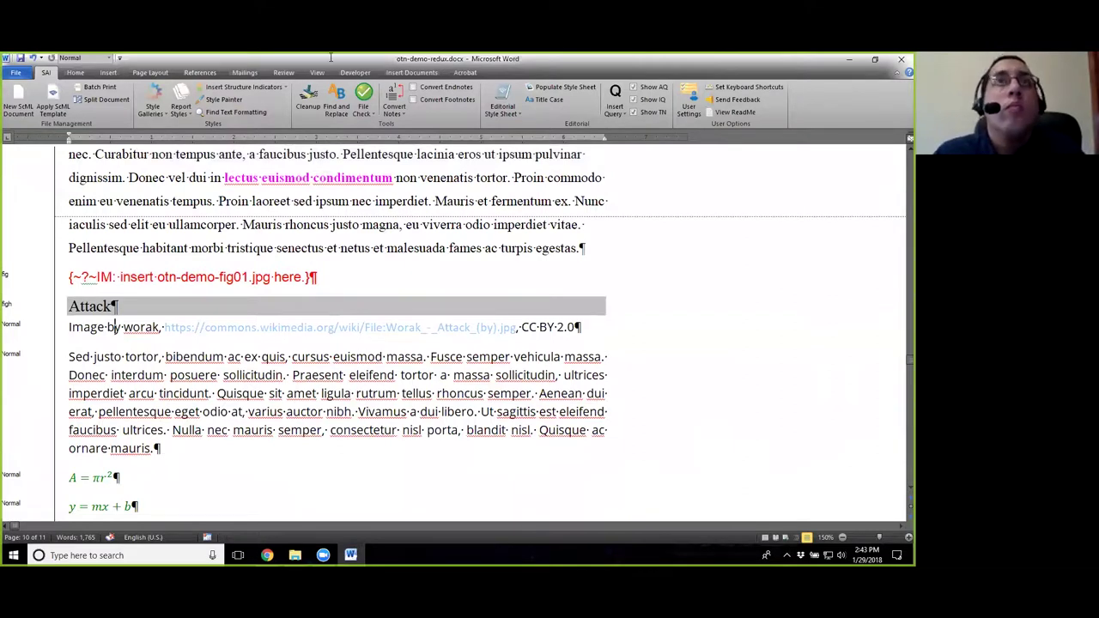
pyautogui.click(105, 327)
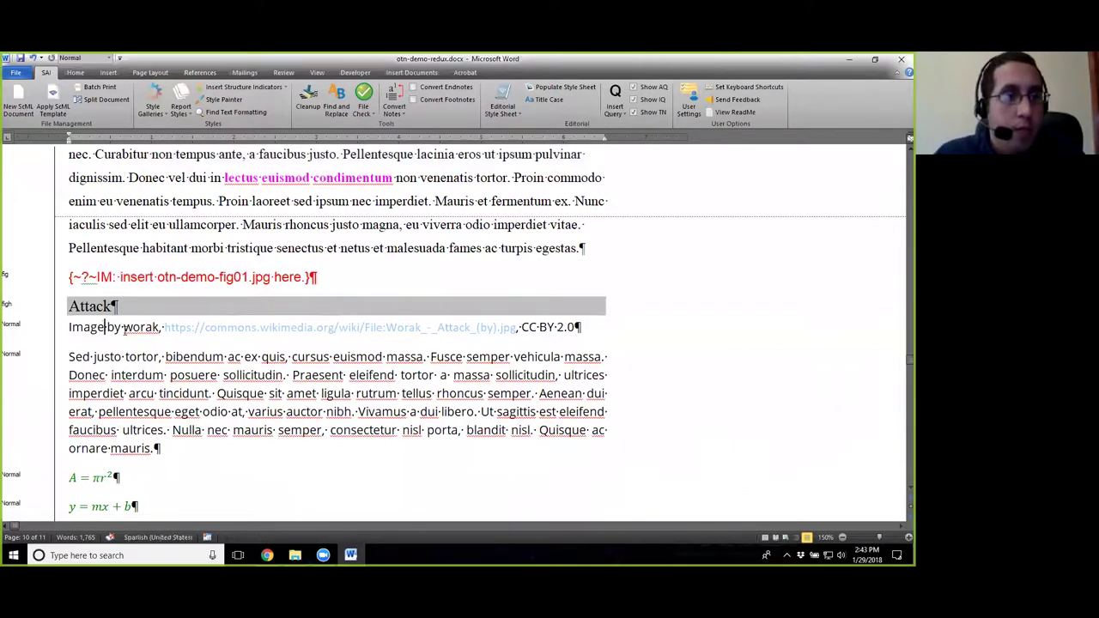
pyautogui.click(152, 101)
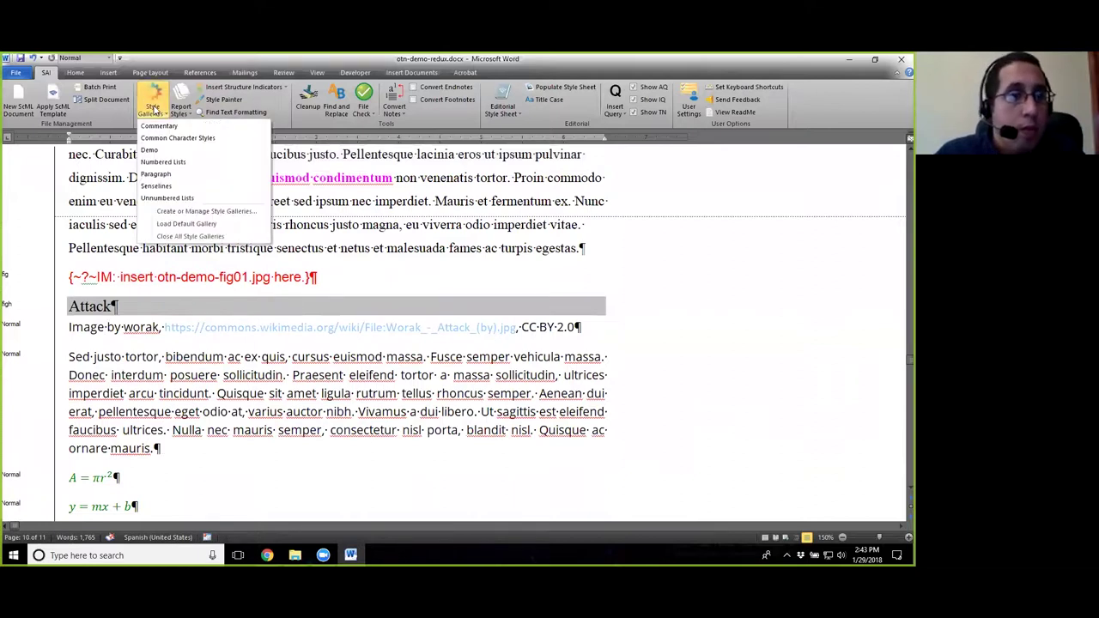
pyautogui.click(183, 225)
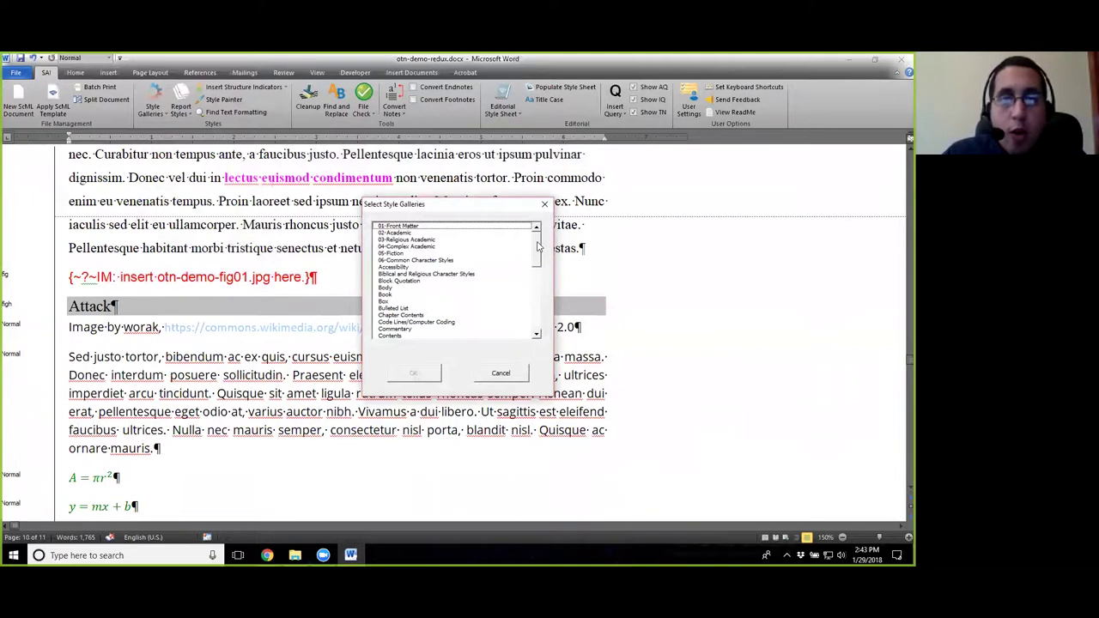
pyautogui.moveTo(539, 245); pyautogui.dragTo(535, 282)
pyautogui.click(394, 260)
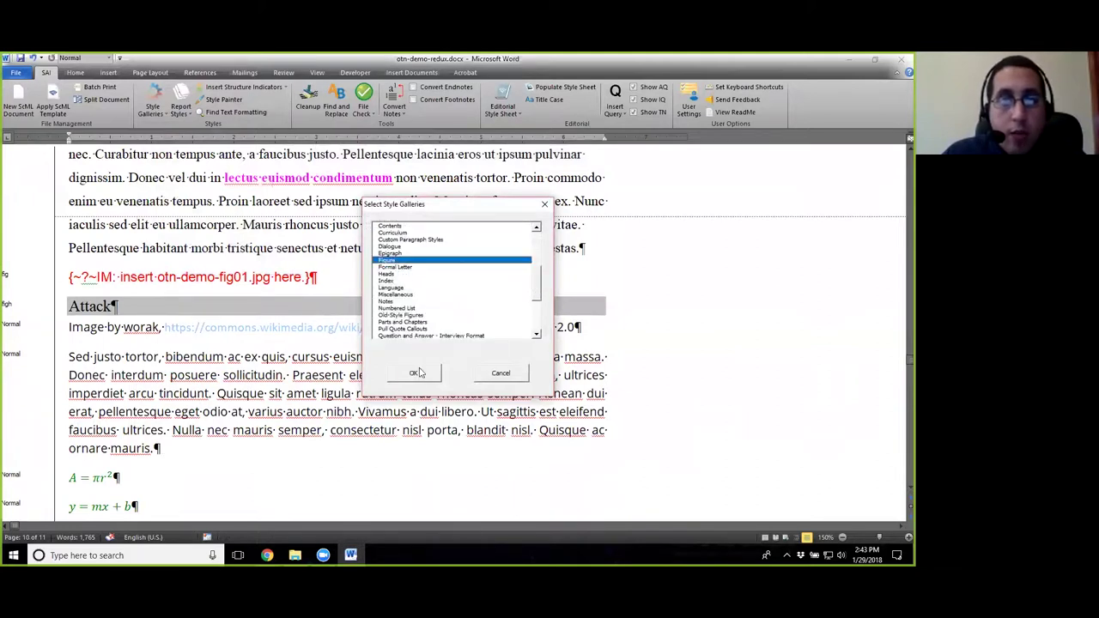
pyautogui.click(414, 373)
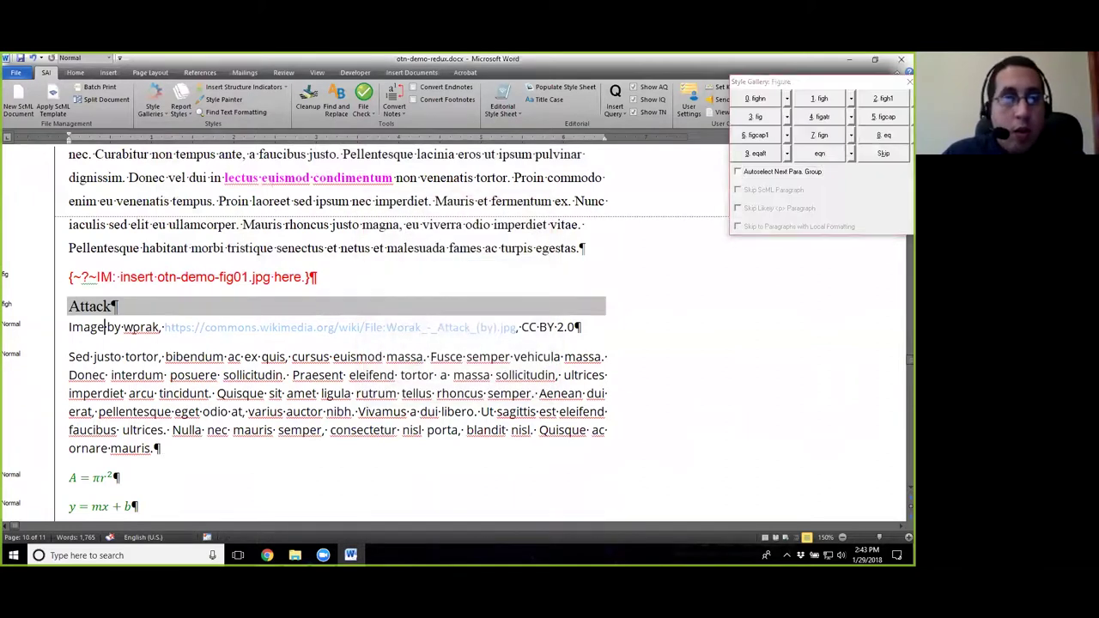
# Tag the credit line as figatr figure attribution, then move into the Sed paragraph.
pyautogui.click(822, 117)
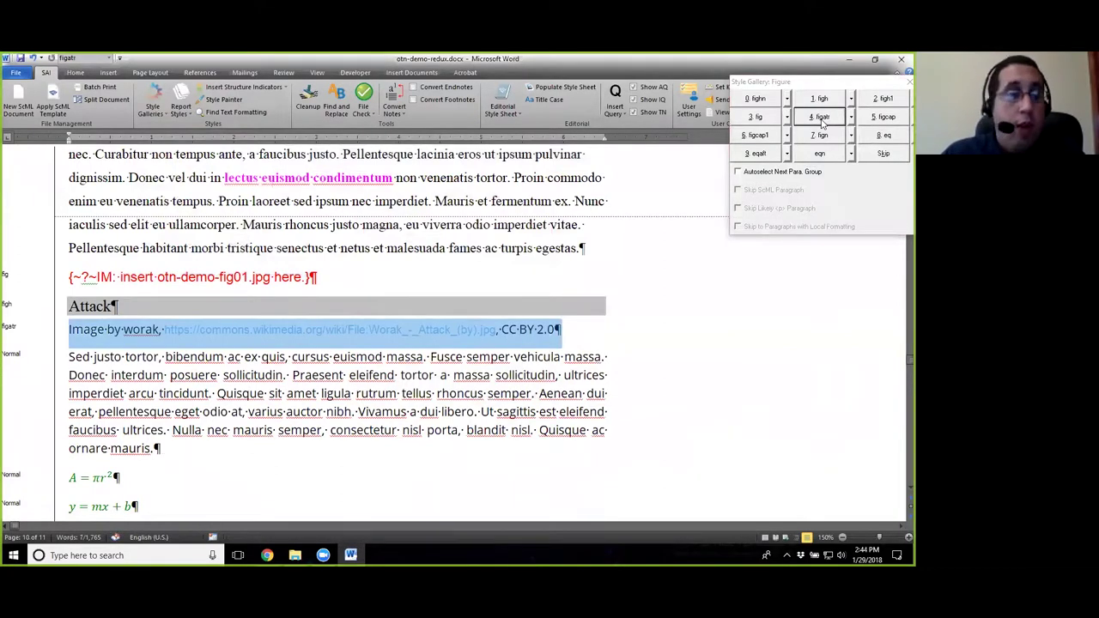
pyautogui.click(122, 336)
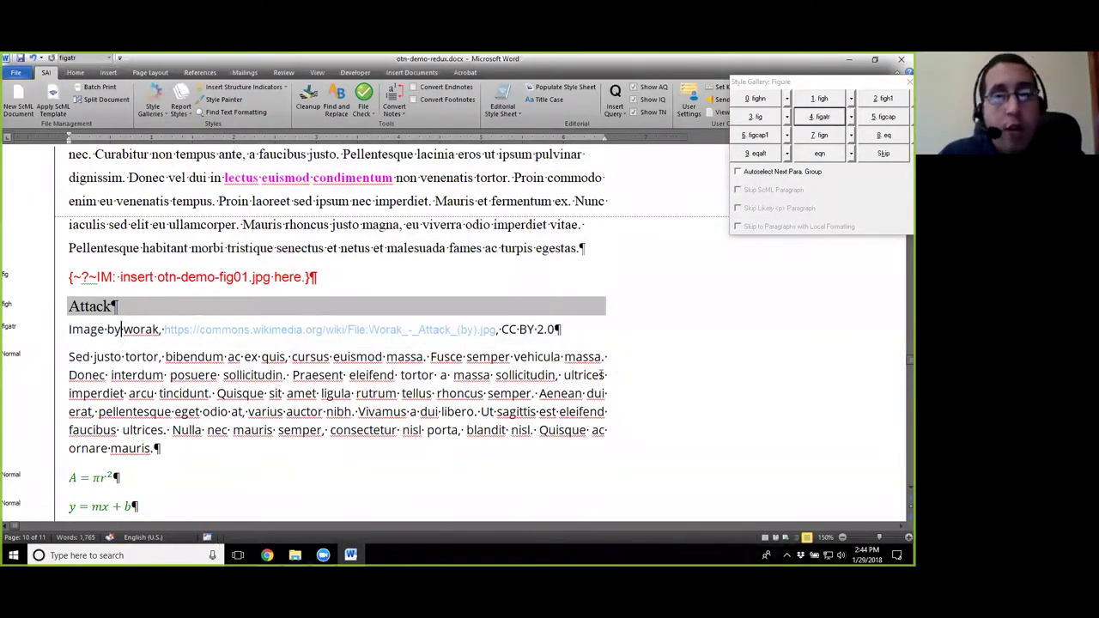
pyautogui.click(543, 339)
pyautogui.scroll(-3, 231, 342)
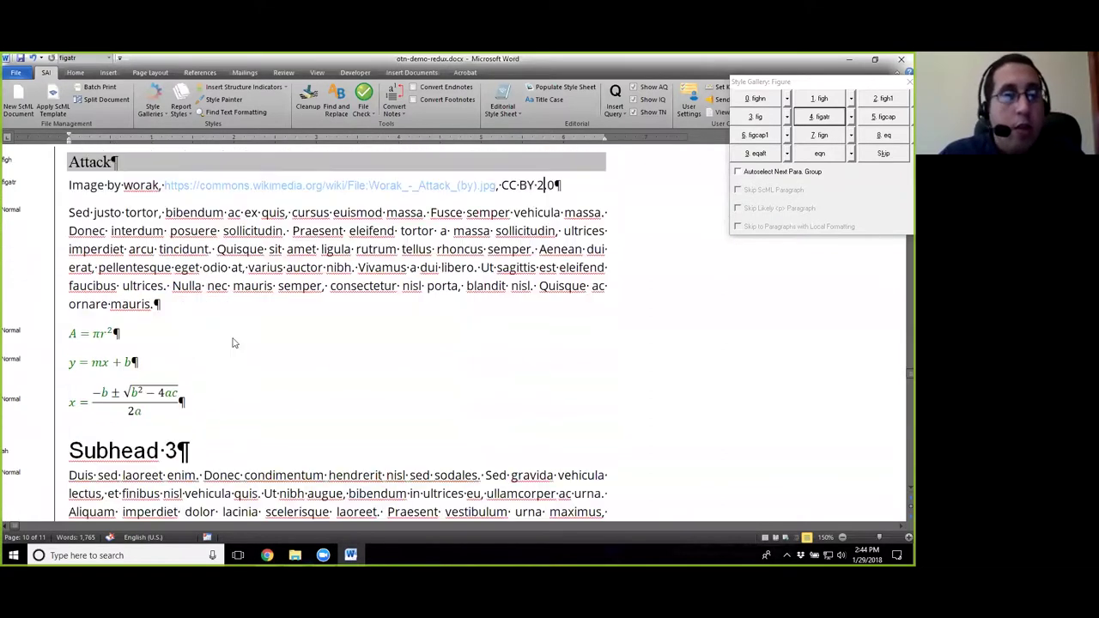
pyautogui.click(123, 213)
pyautogui.scroll(2, 198, 276)
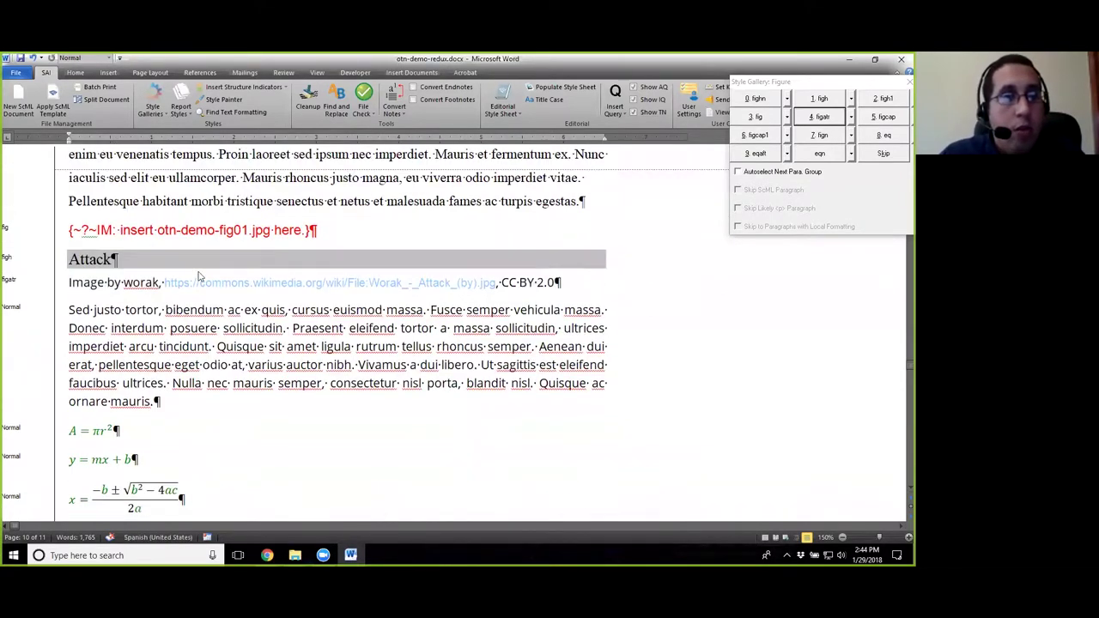
# Load the Body gallery, tag the Sed justo tortor paragraph pcon, and move the palettes aside.
pyautogui.click(153, 110)
pyautogui.click(183, 225)
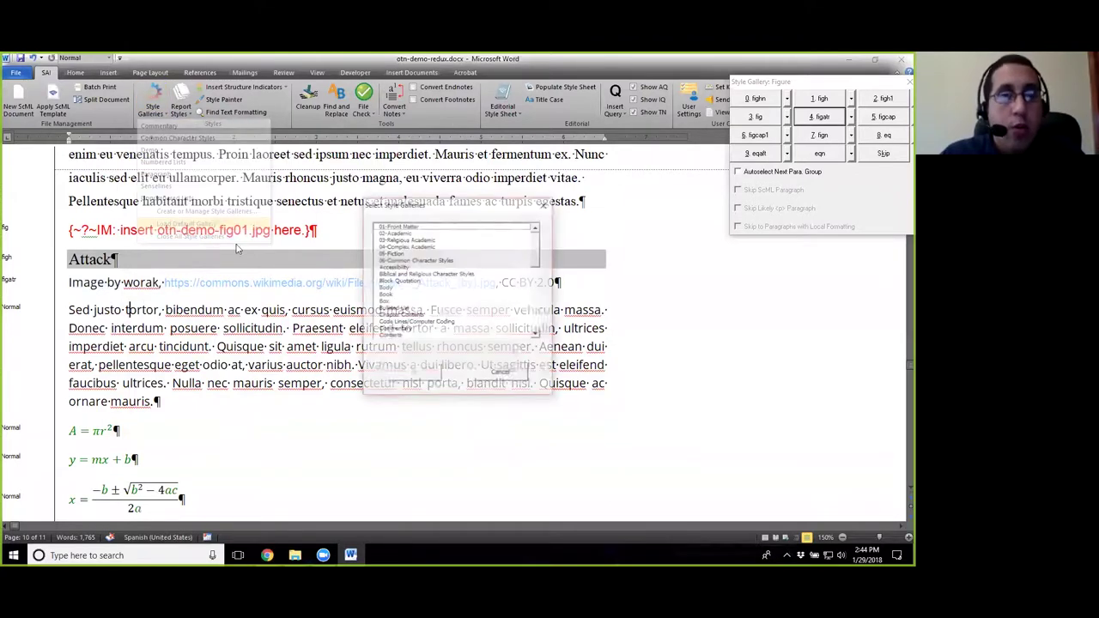
pyautogui.click(392, 288)
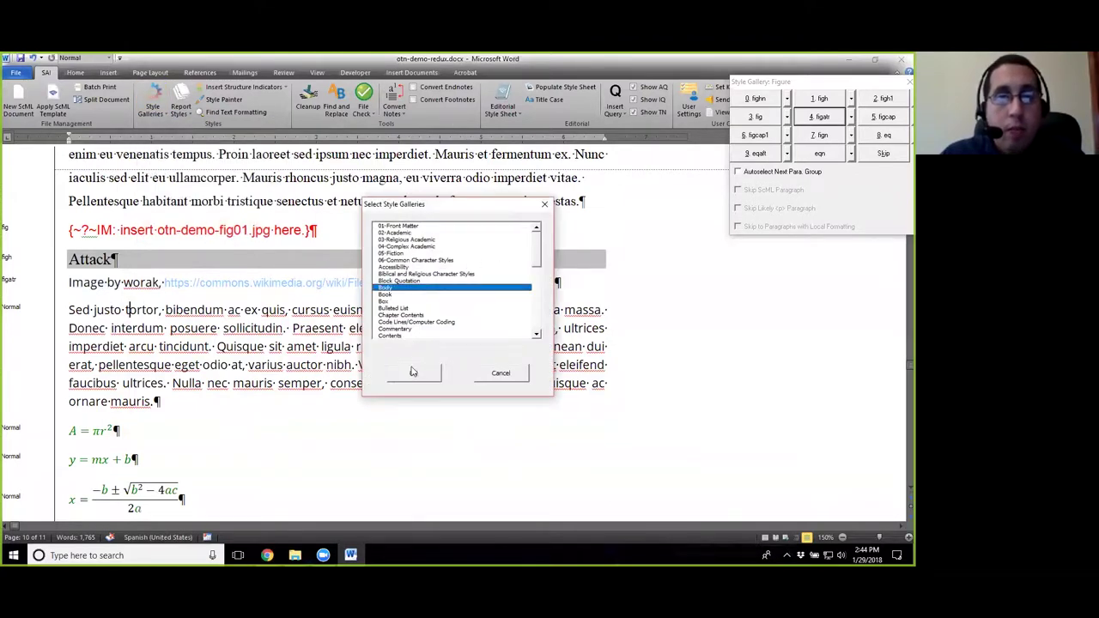
pyautogui.click(414, 372)
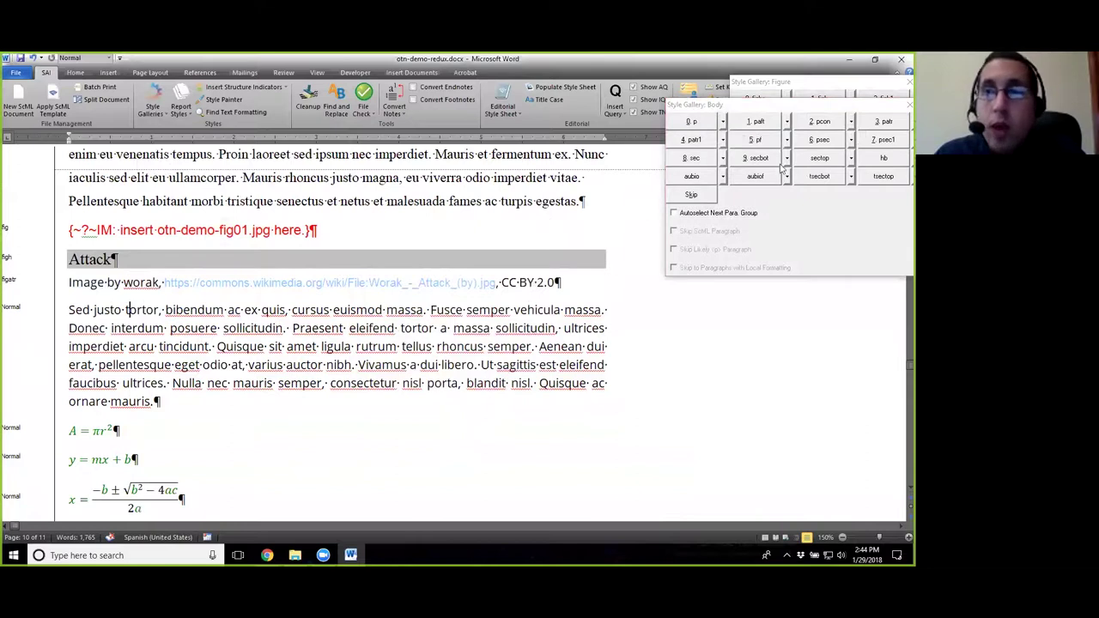
pyautogui.click(816, 121)
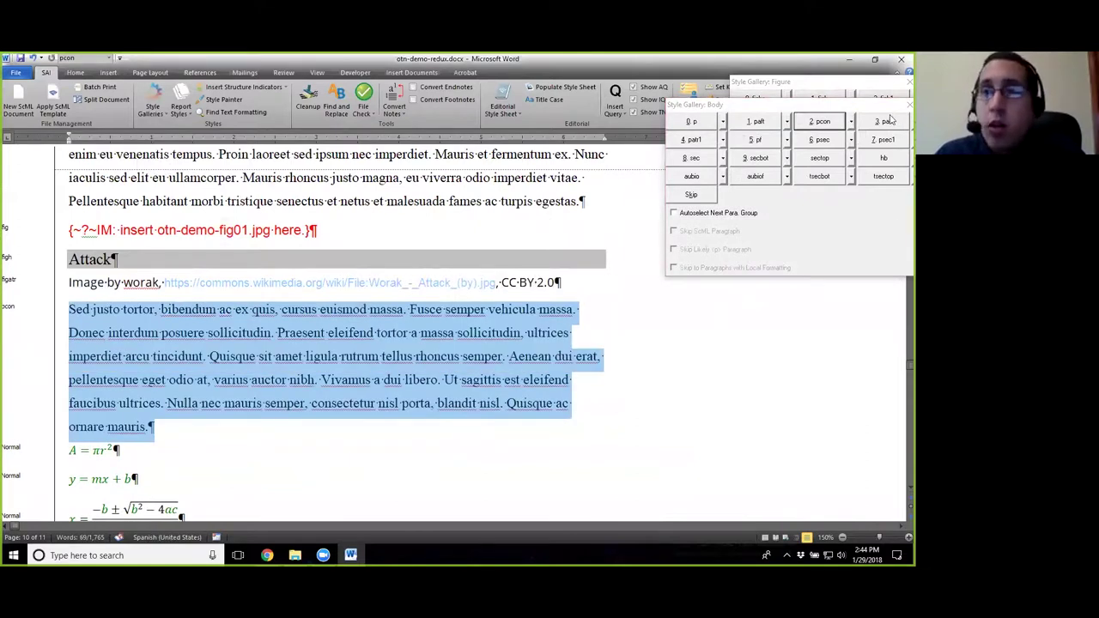
pyautogui.moveTo(880, 106); pyautogui.dragTo(808, 133)
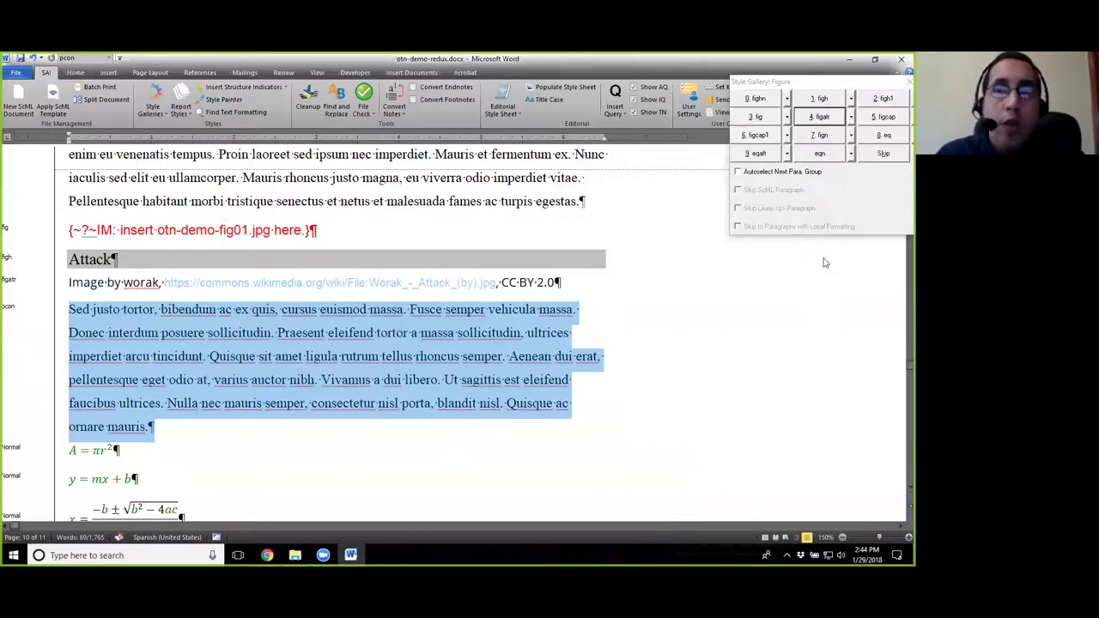
pyautogui.moveTo(829, 83); pyautogui.dragTo(757, 102)
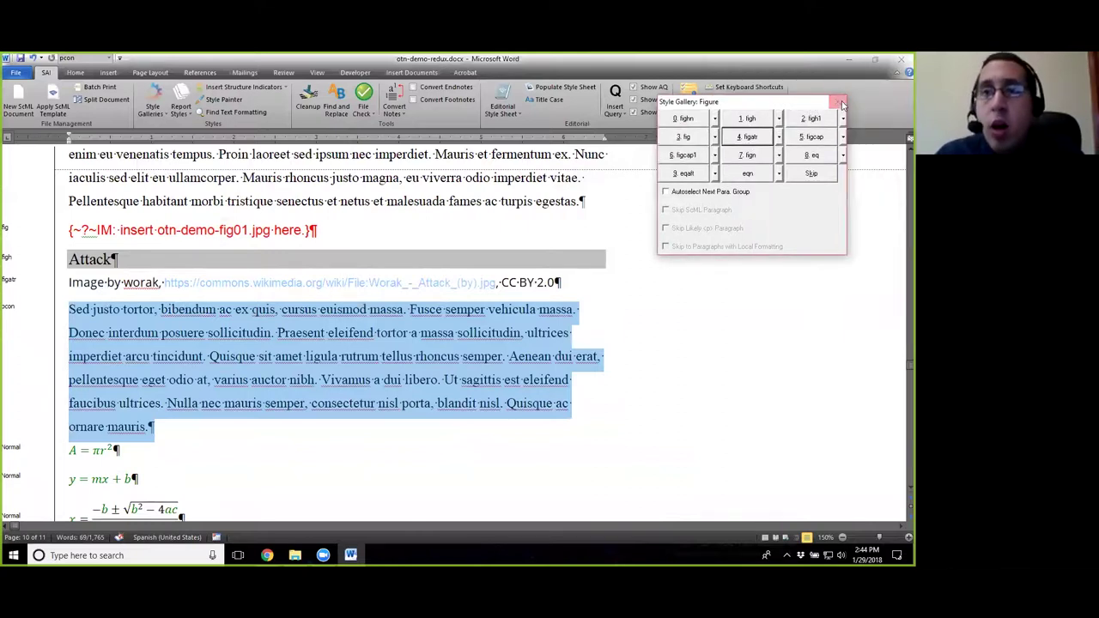
# Close the Figure style gallery, briefly load the Paragraph gallery, then close that too.
pyautogui.click(150, 108)
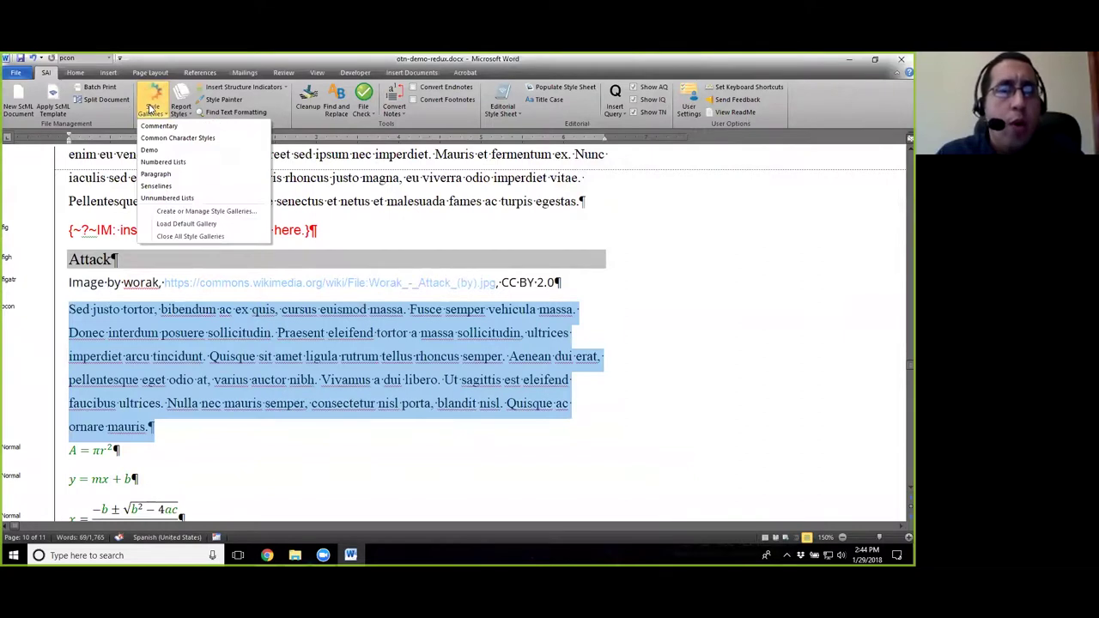
pyautogui.click(158, 174)
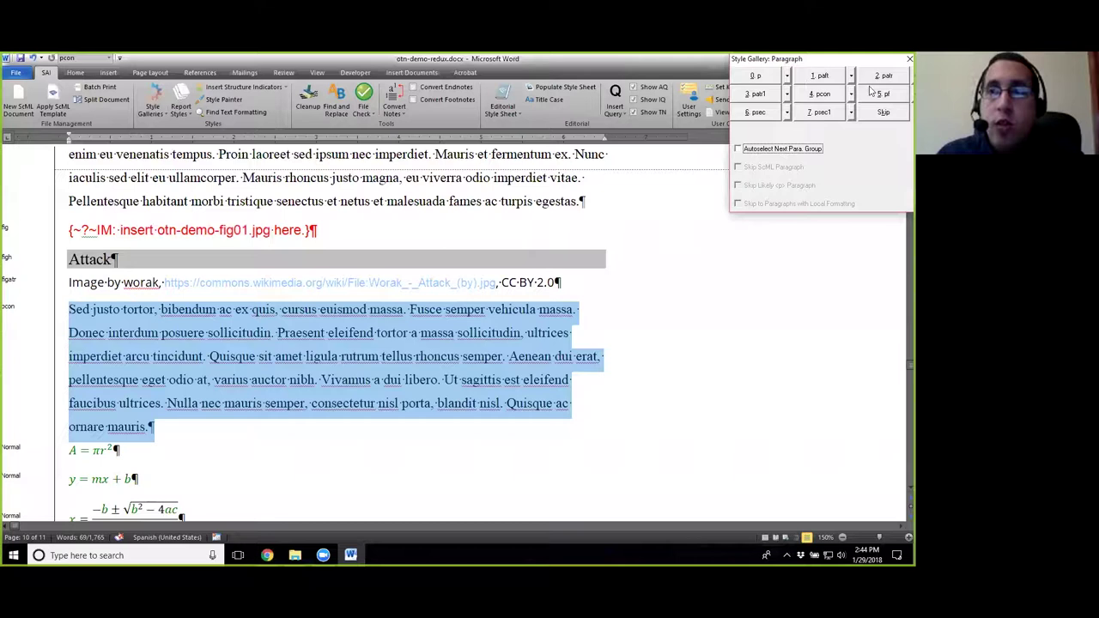
pyautogui.click(907, 61)
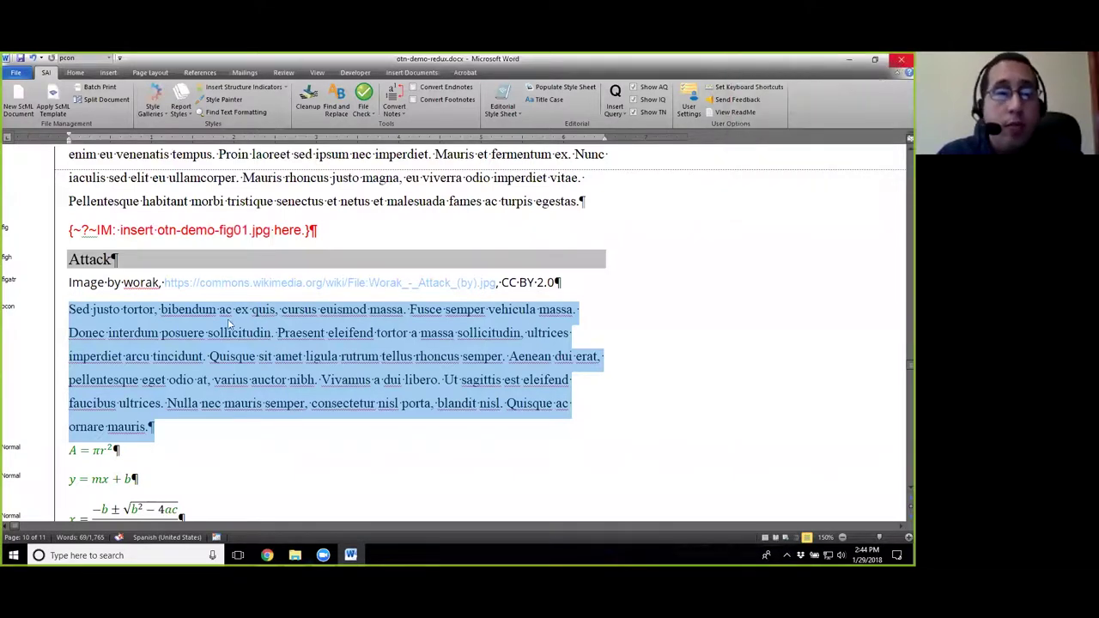
pyautogui.click(151, 102)
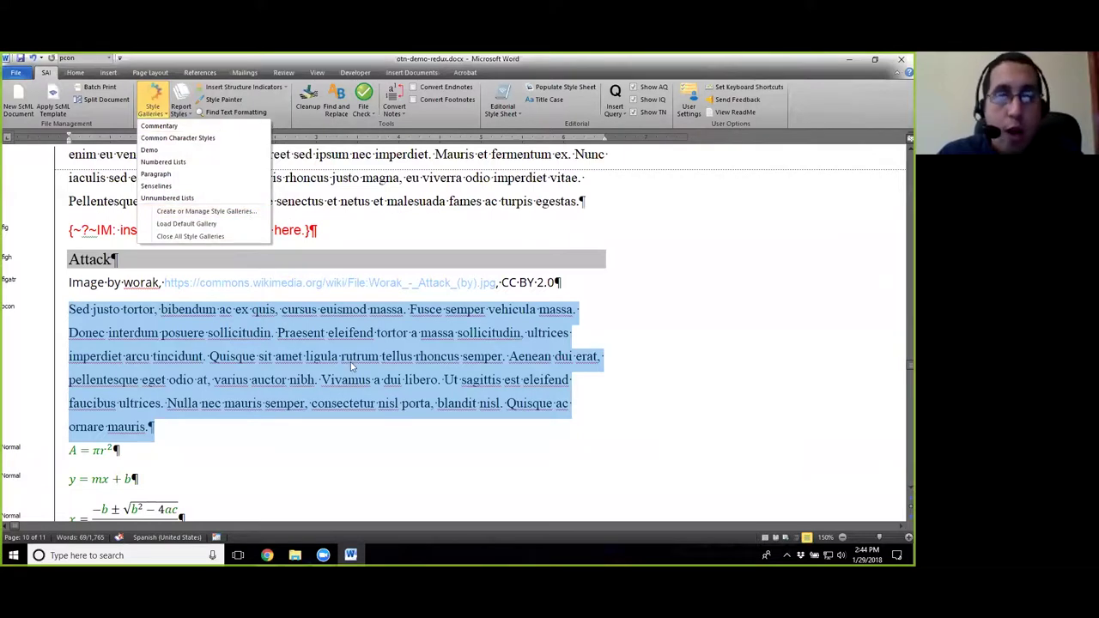
pyautogui.scroll(-3, 352, 365)
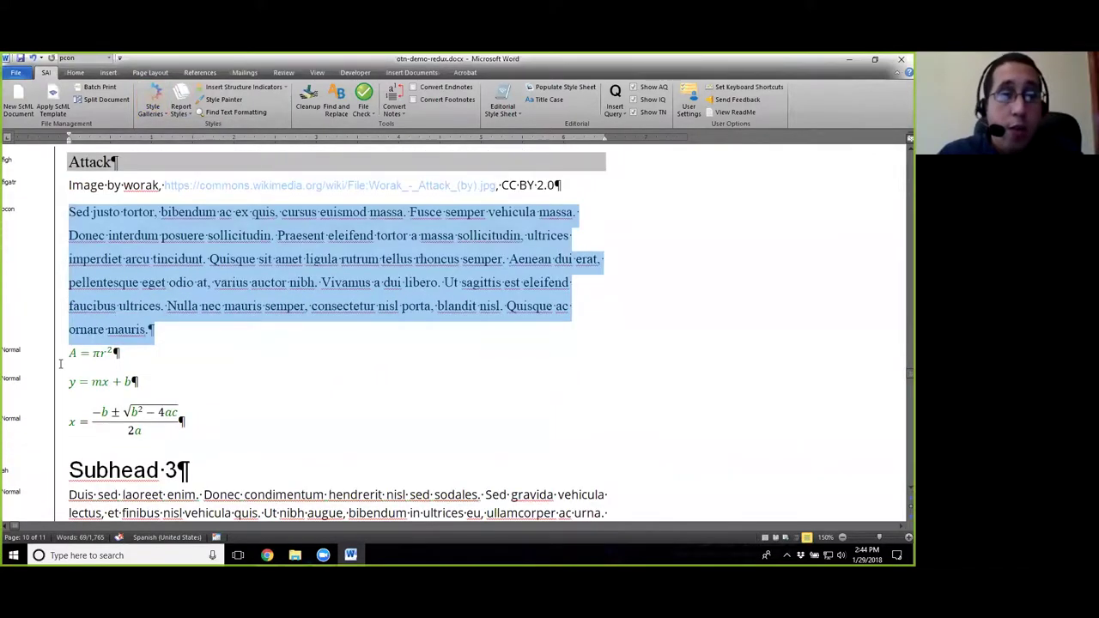
# With the cursor in the A = πr² equation, bring up the Load Default Gallery chooser.
pyautogui.click(74, 353)
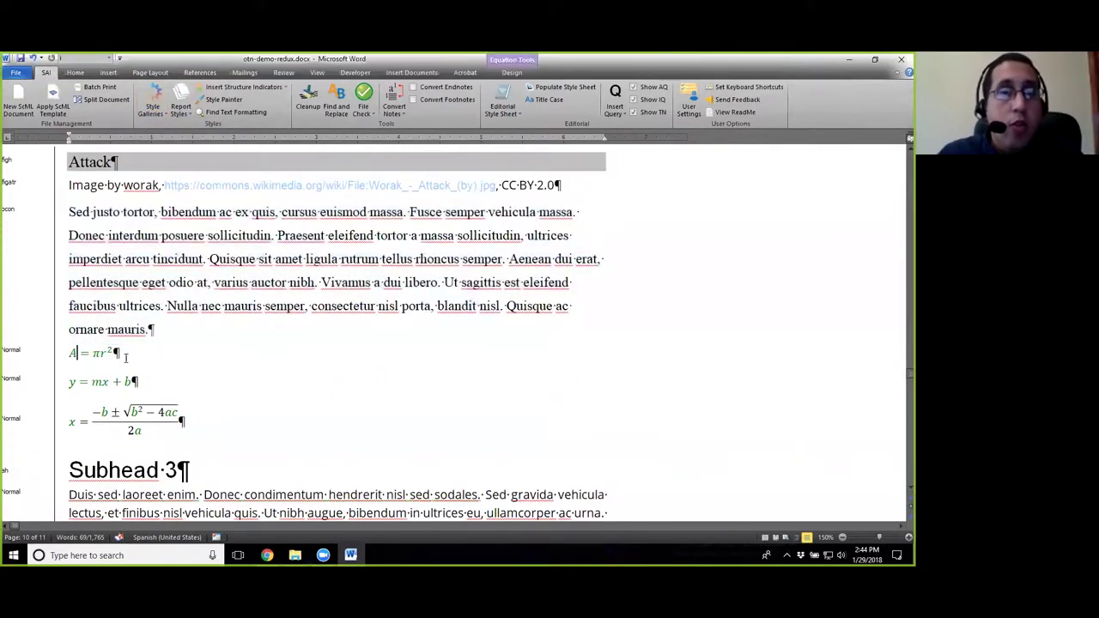
pyautogui.click(167, 116)
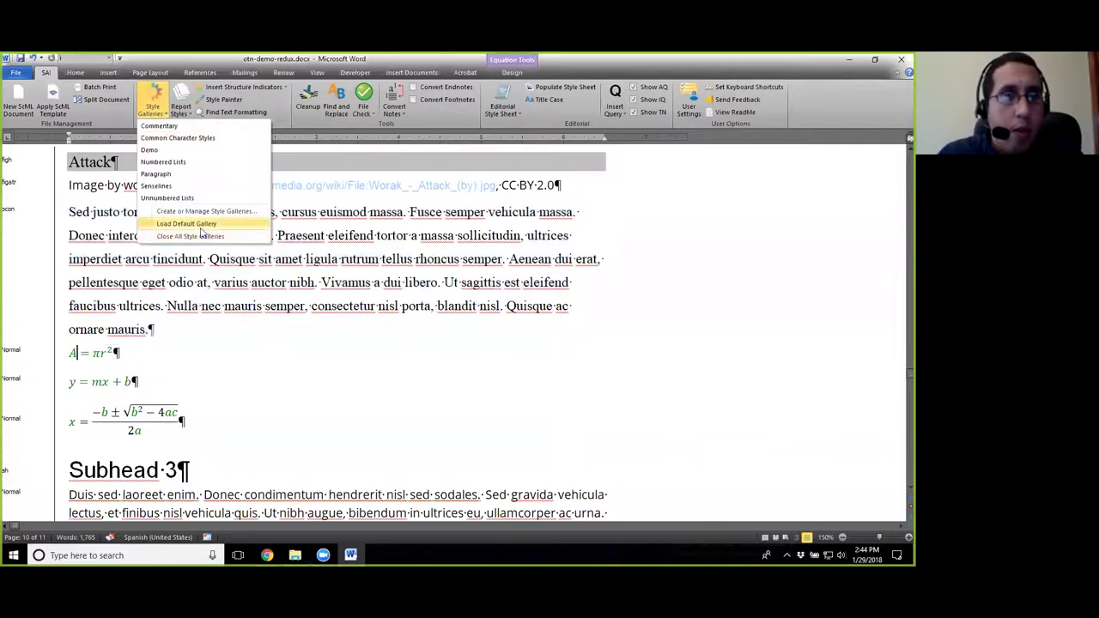
pyautogui.click(238, 237)
pyautogui.moveTo(540, 249); pyautogui.dragTo(537, 296)
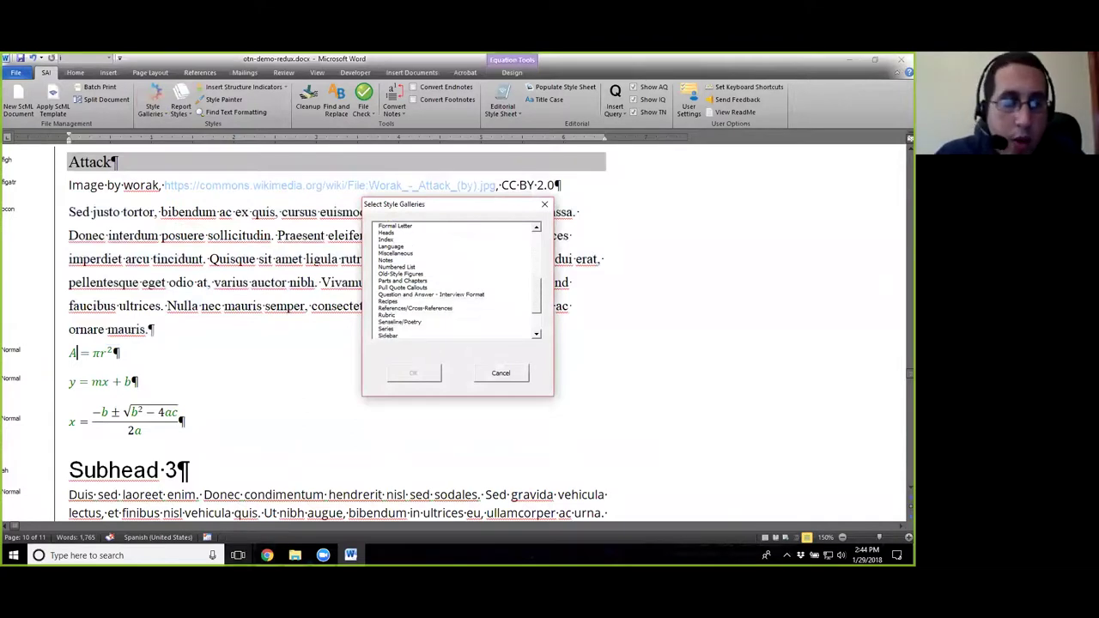
# Search the SciML reference in Chrome for 'equat' to find eq Equation, then return to Word.
pyautogui.moveTo(267, 555)
pyautogui.click(298, 513)
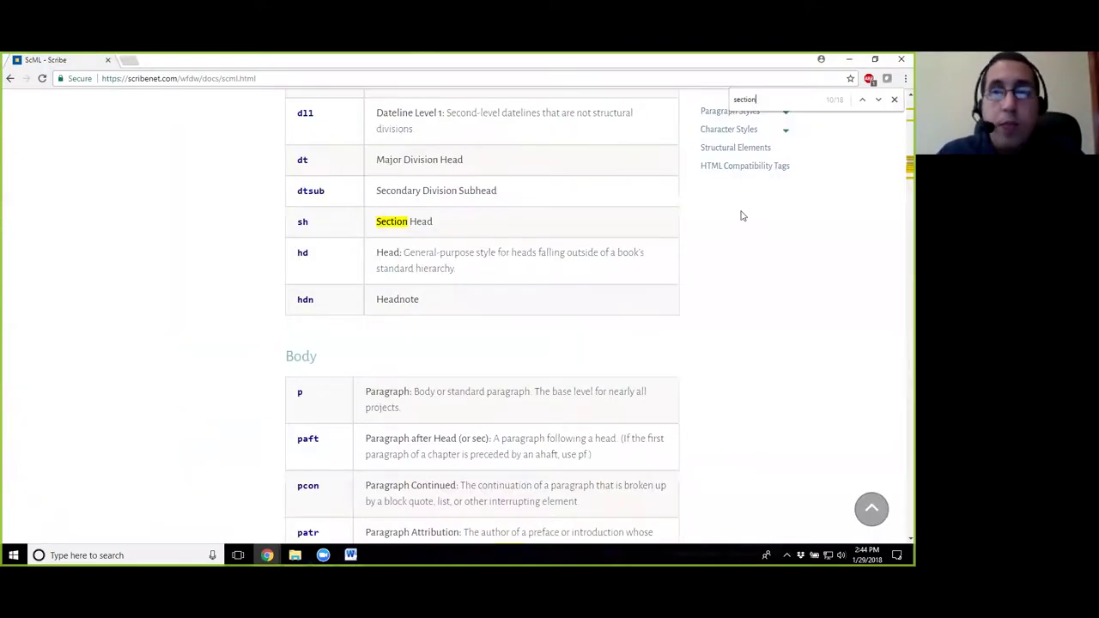
pyautogui.hotkey('ctrl', 'f')
pyautogui.write('equat')
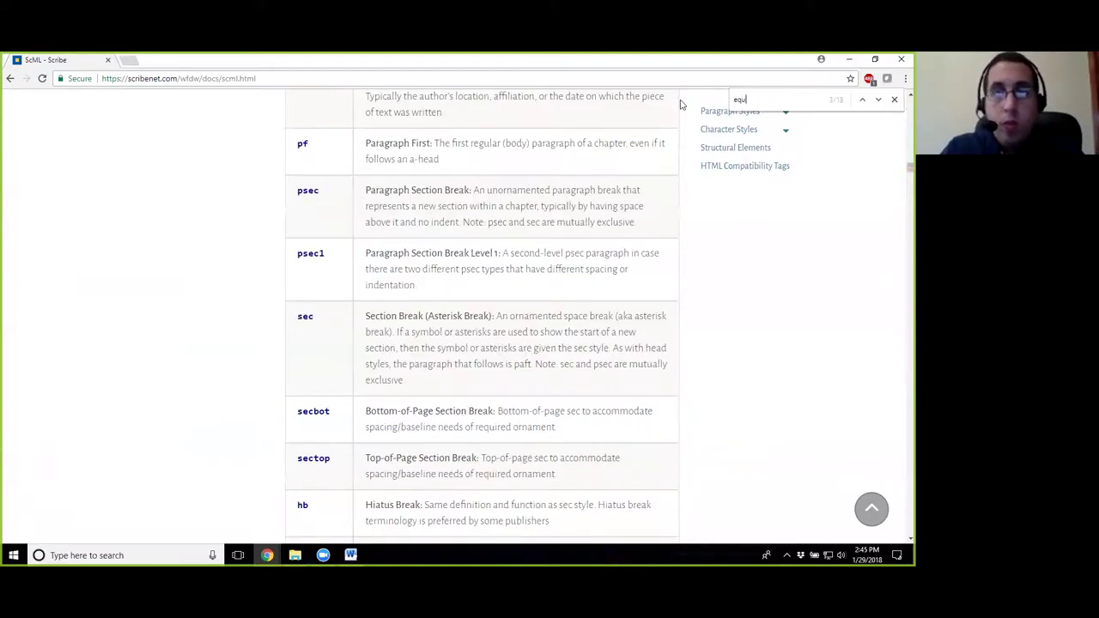
pyautogui.click(879, 101)
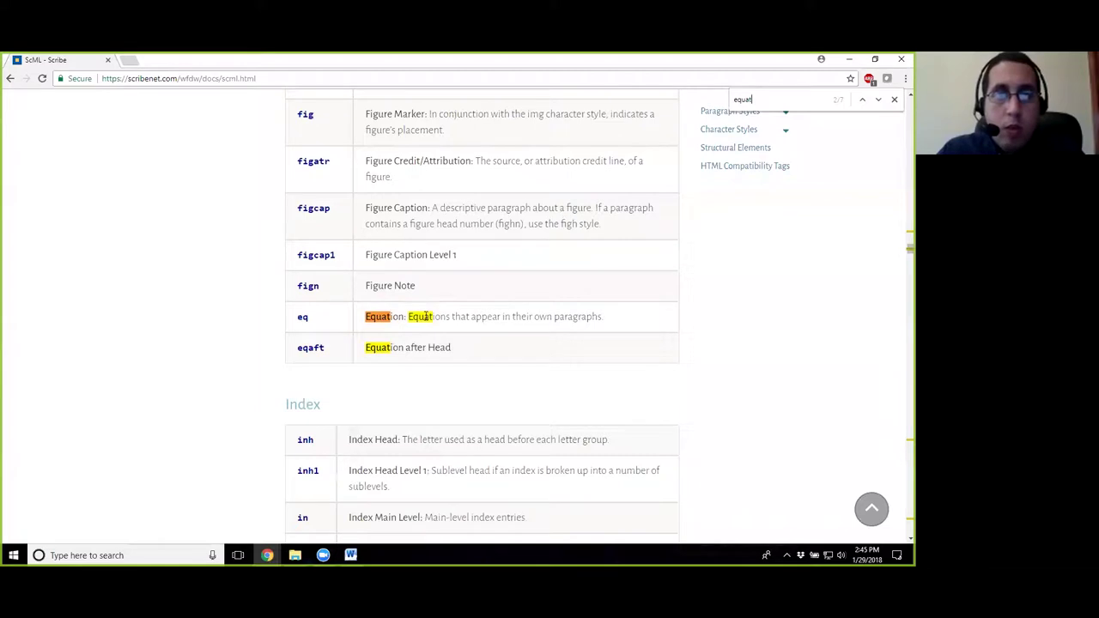
pyautogui.scroll(3, 451, 318)
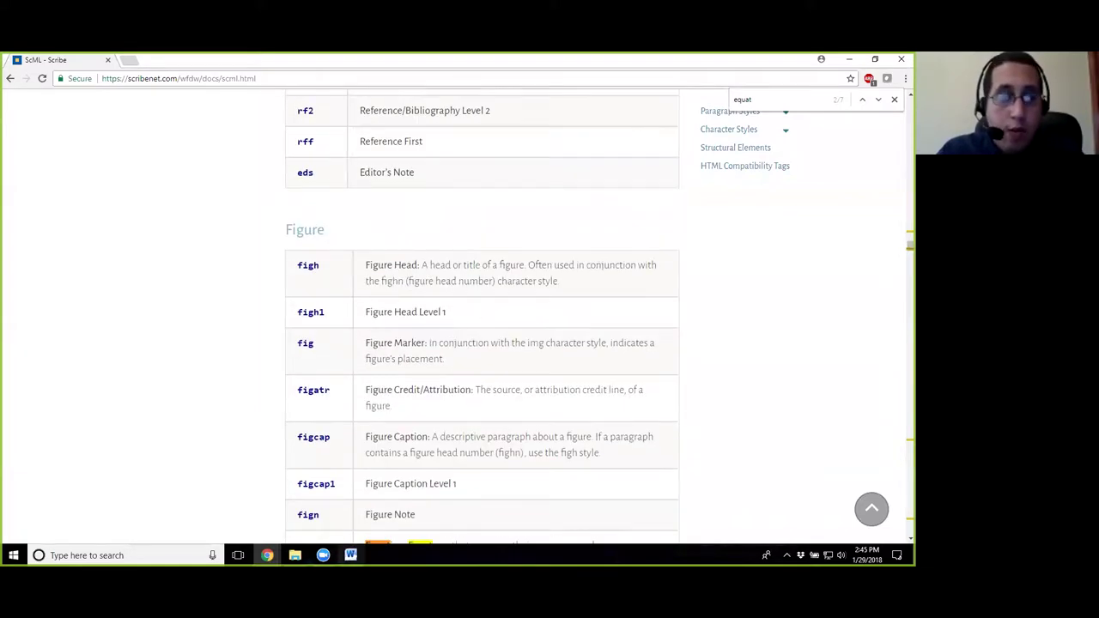
pyautogui.click(351, 556)
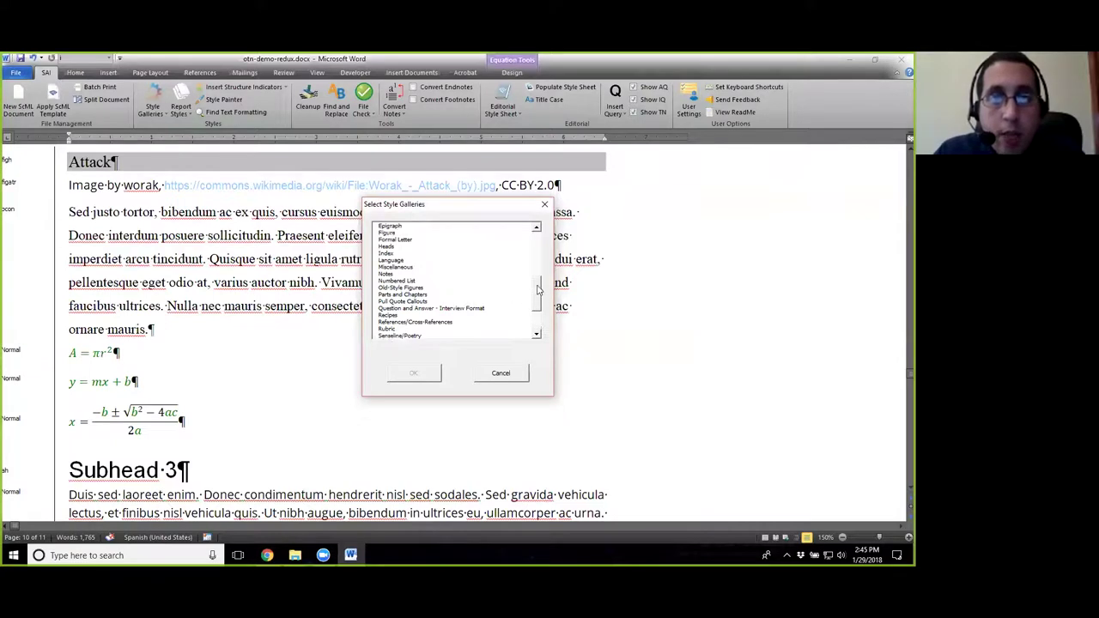
# Load the Figure style gallery from the gallery chooser.
pyautogui.moveTo(538, 290); pyautogui.dragTo(543, 262)
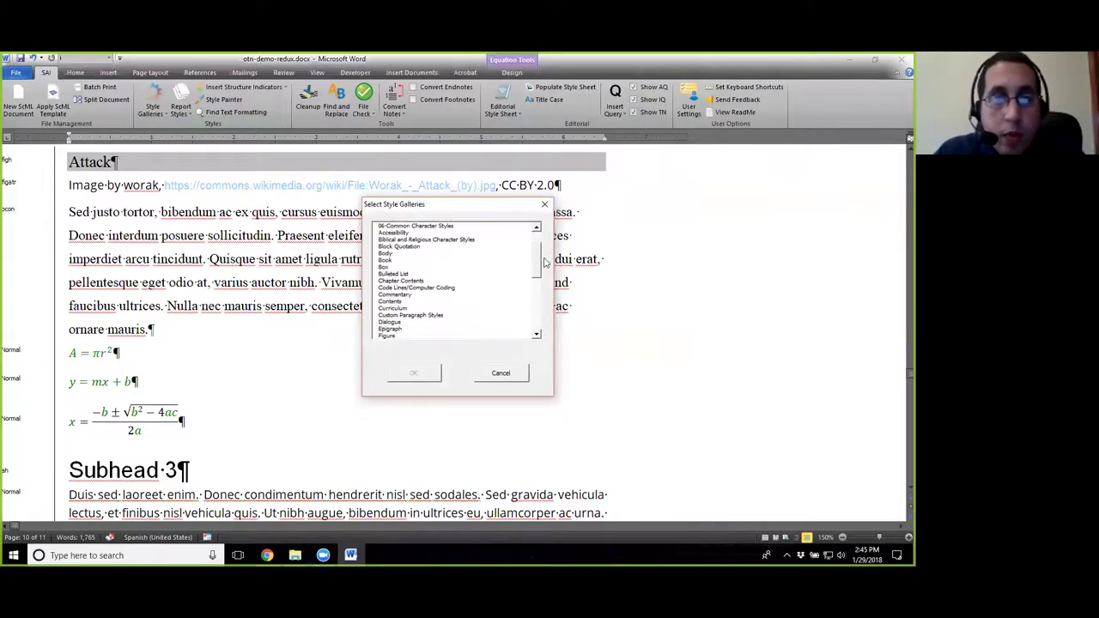
pyautogui.scroll(-2, 544, 262)
pyautogui.click(391, 327)
pyautogui.click(414, 372)
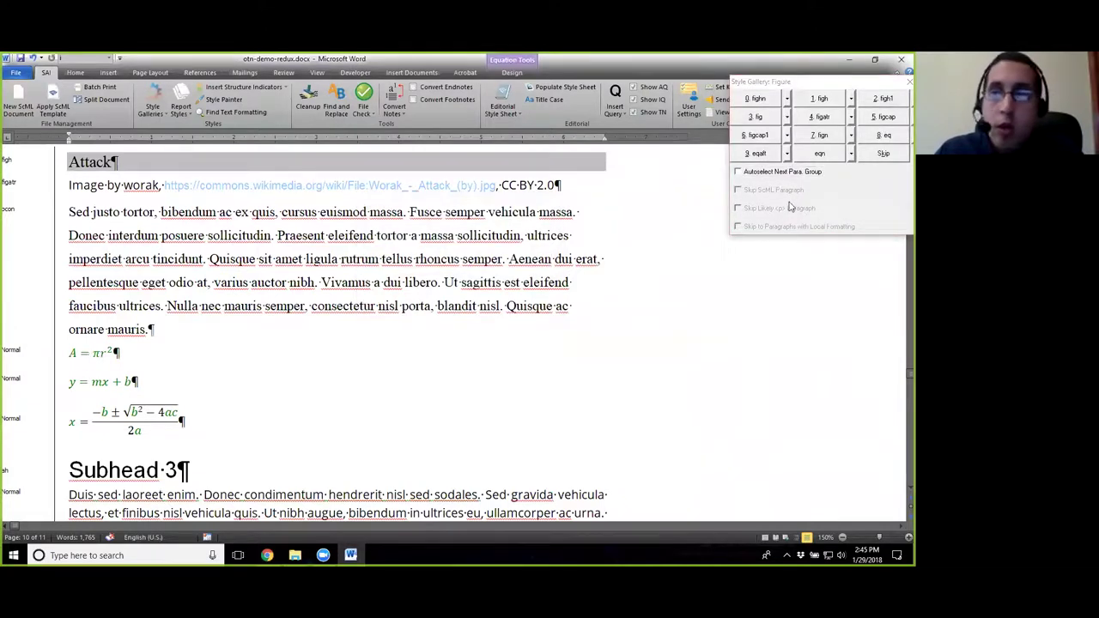
# Tag the A = πr², y = mx + b and quadratic formula equations as eq.
pyautogui.click(884, 135)
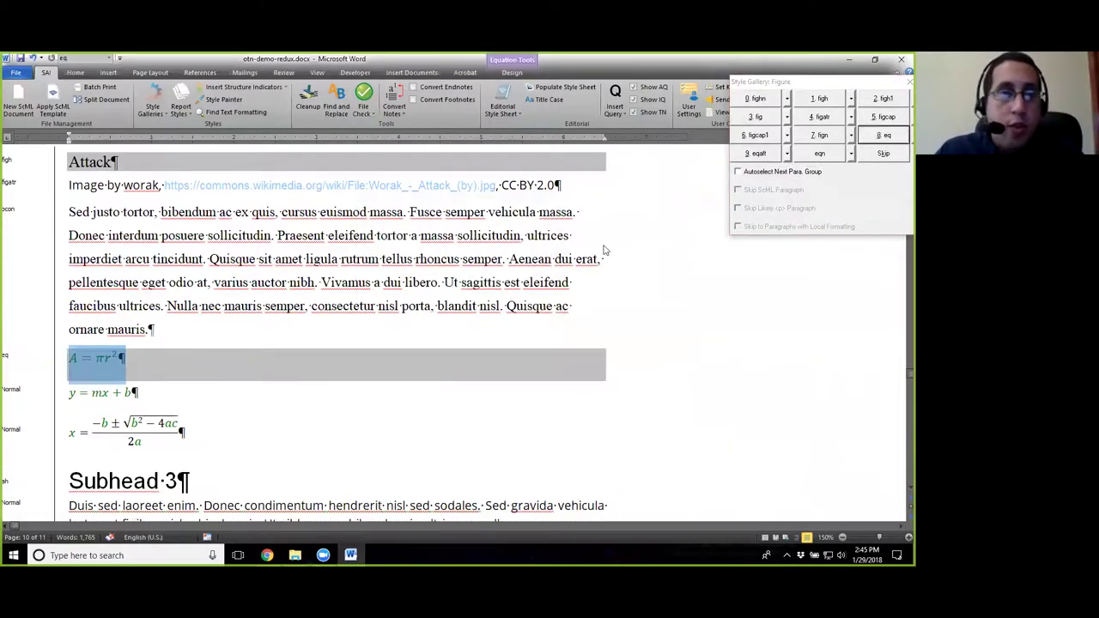
pyautogui.click(887, 139)
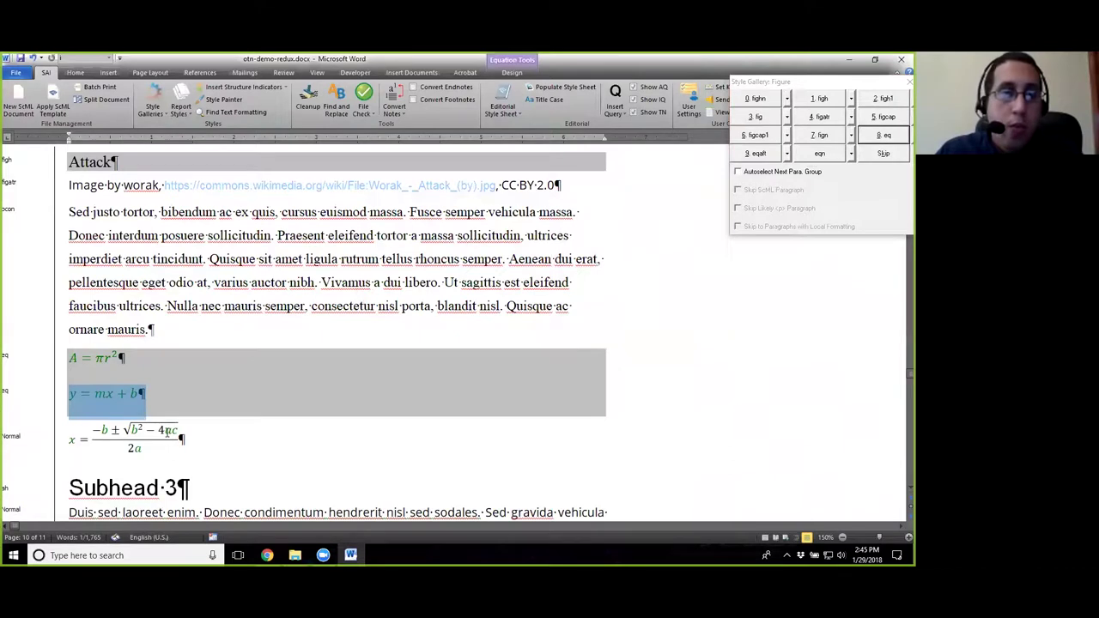
pyautogui.click(872, 138)
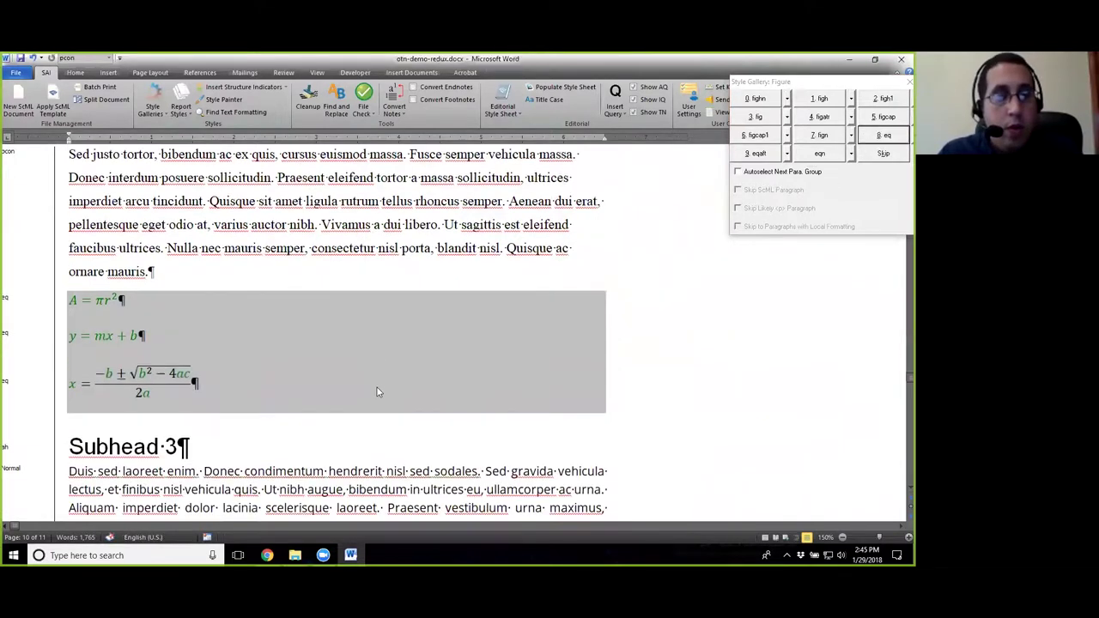
pyautogui.scroll(-4, 378, 393)
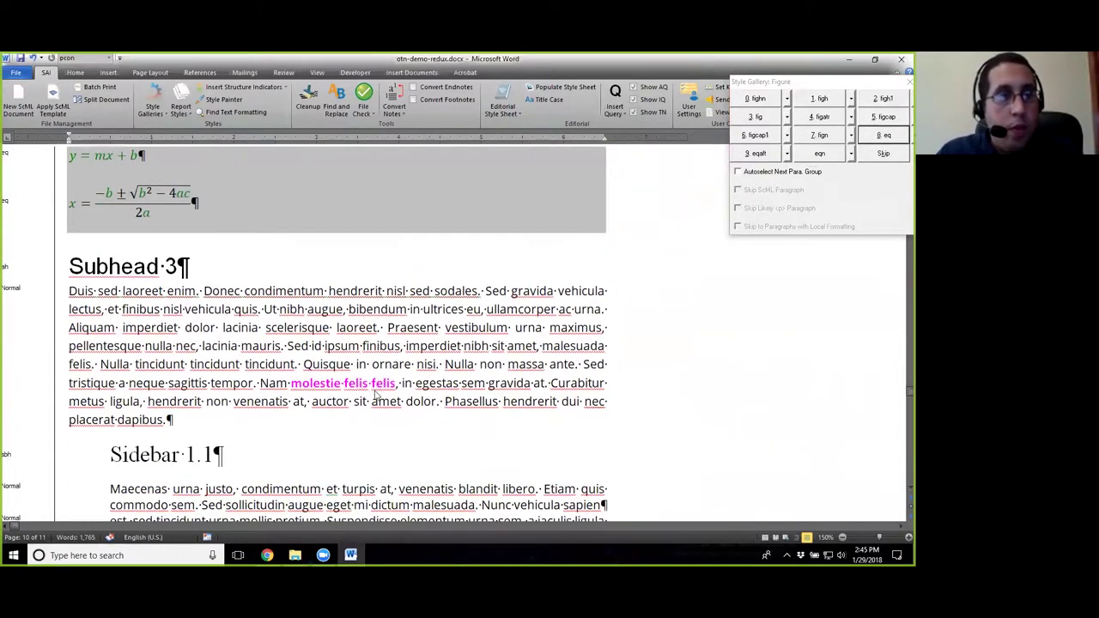
pyautogui.scroll(-2, 375, 393)
pyautogui.scroll(-1, 375, 393)
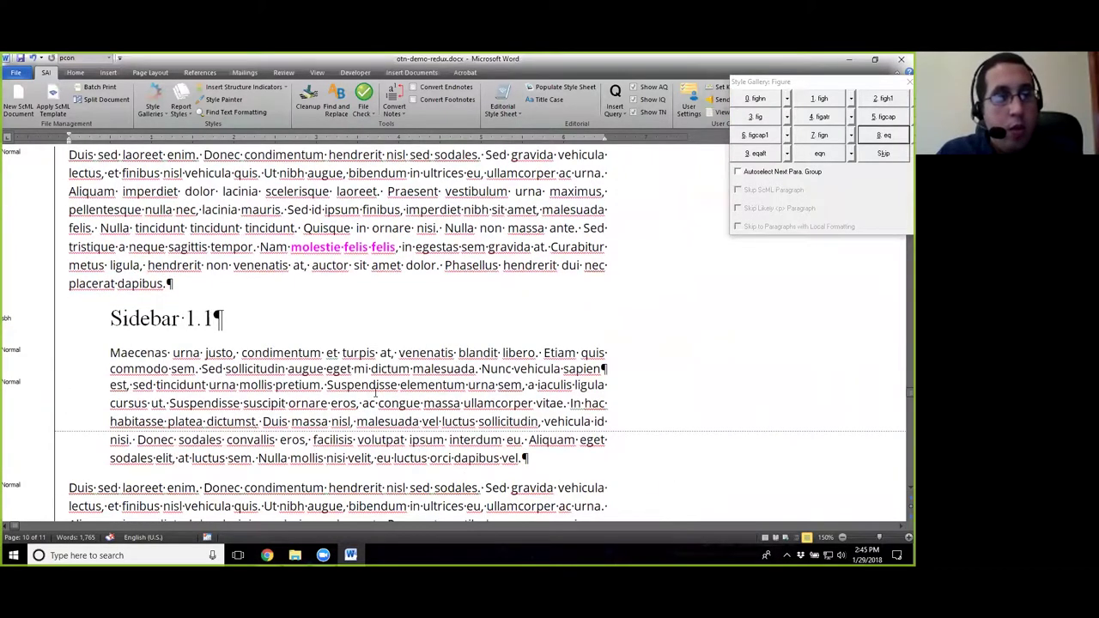
pyautogui.click(194, 354)
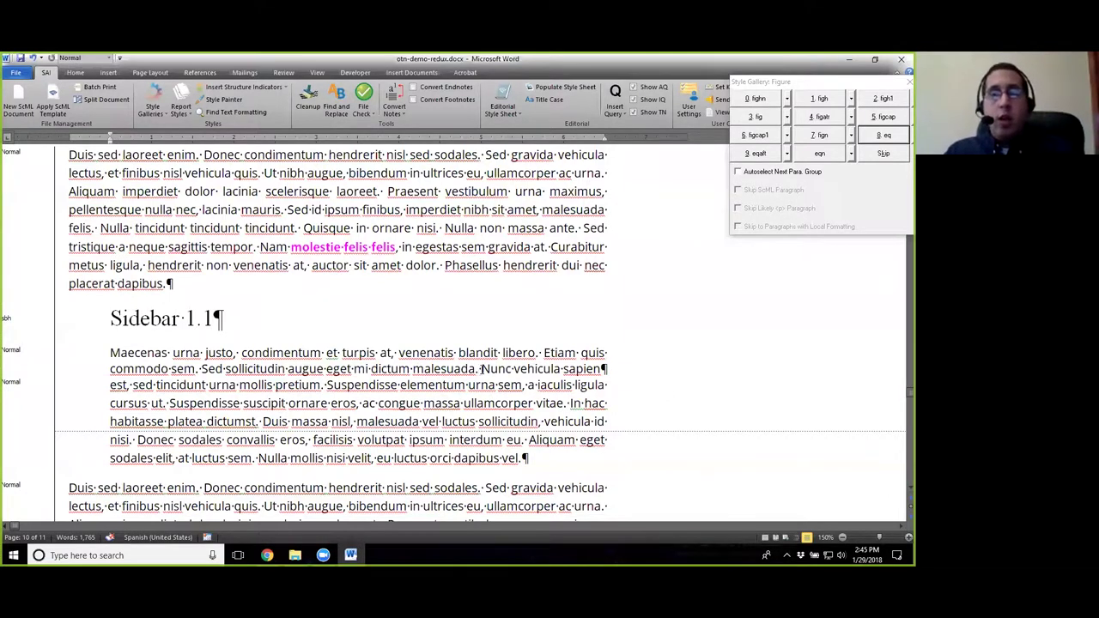
pyautogui.moveTo(480, 369); pyautogui.dragTo(564, 369)
pyautogui.click(480, 404)
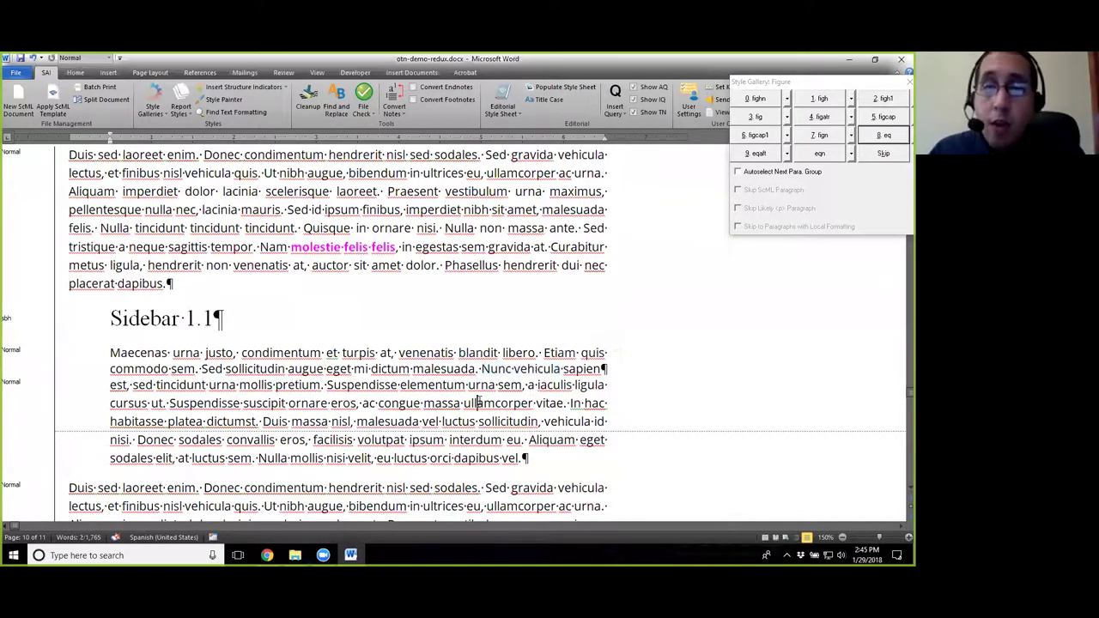
pyautogui.scroll(-1, 251, 398)
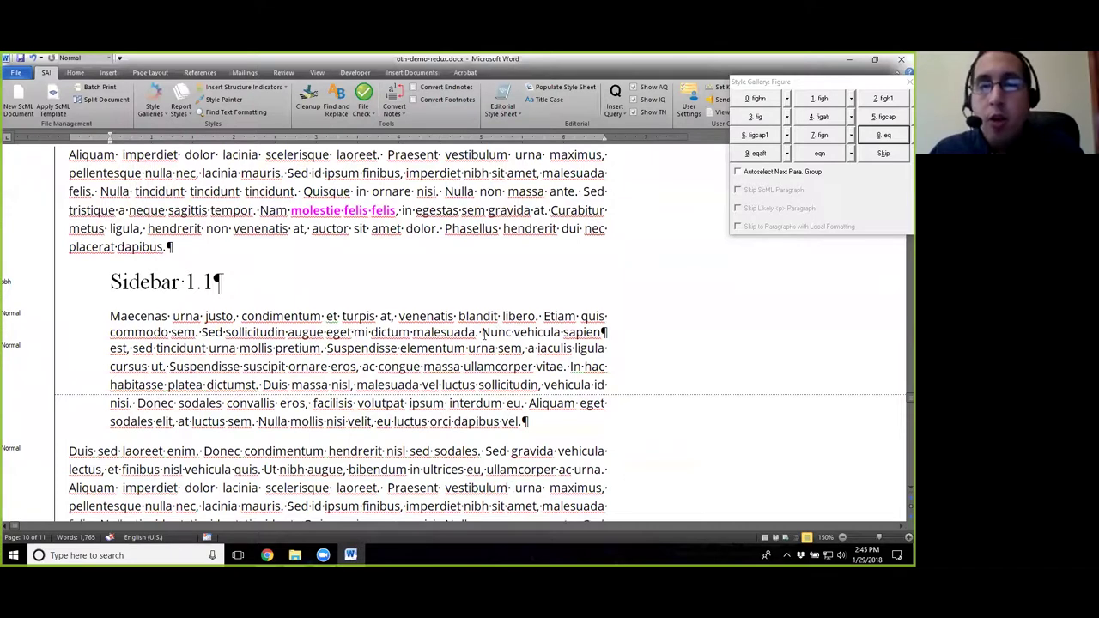
pyautogui.moveTo(483, 333); pyautogui.dragTo(508, 334)
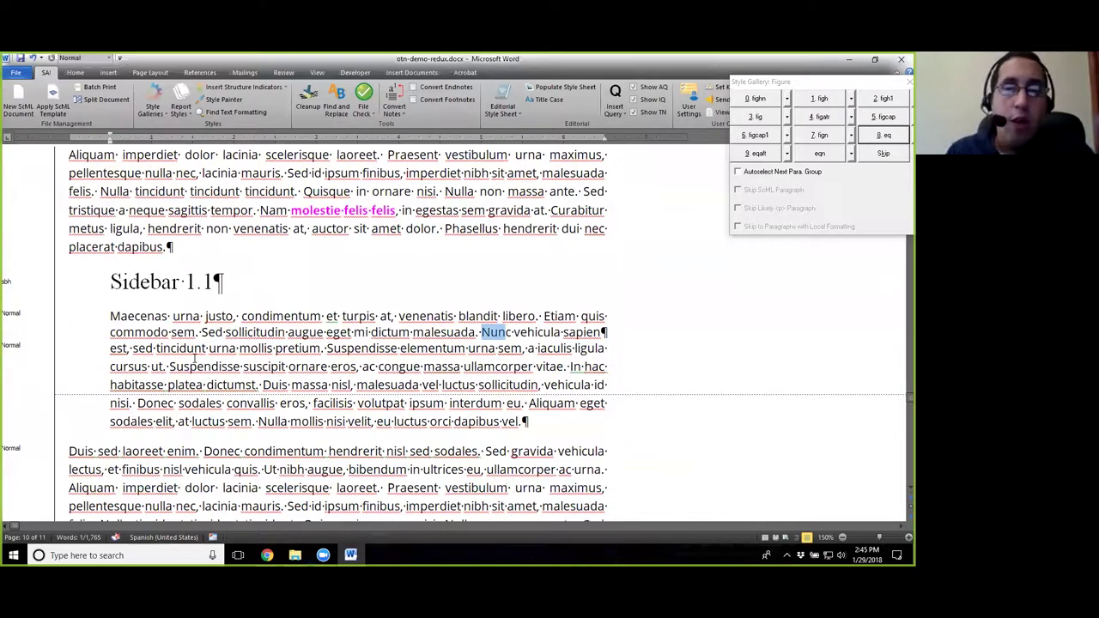
pyautogui.click(470, 332)
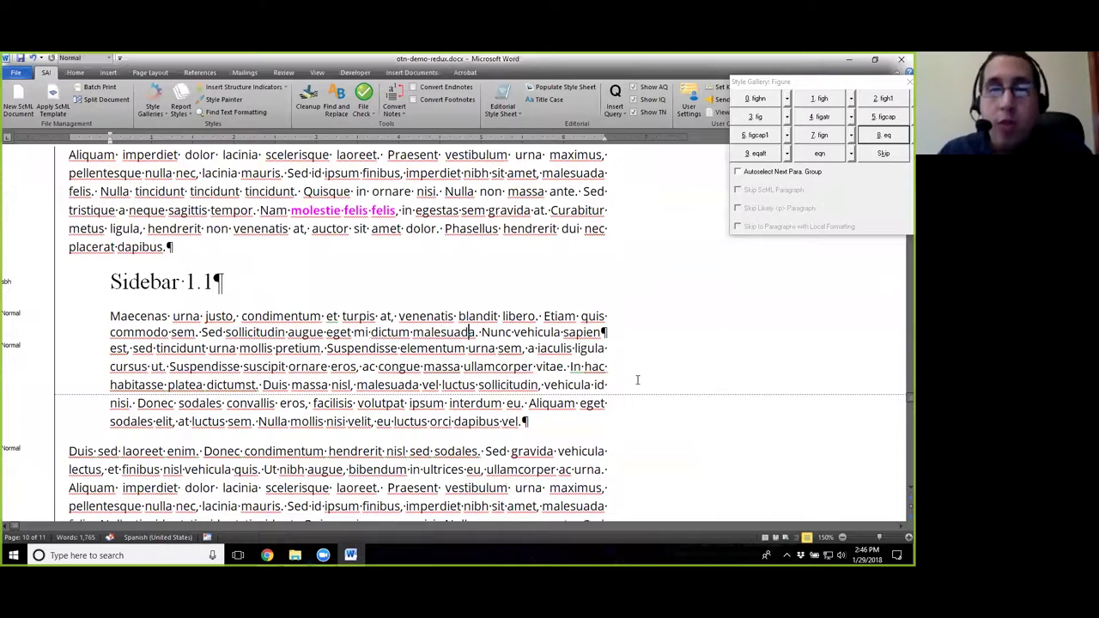
pyautogui.click(602, 333)
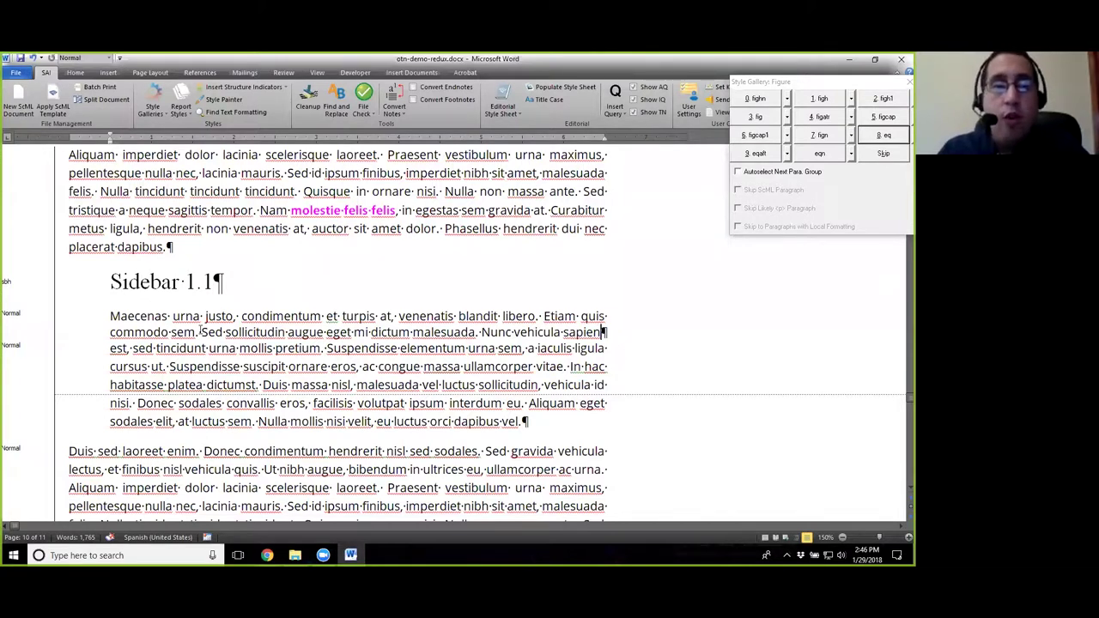
# Dismiss the Style dialog, close the Figure gallery and load the Sidebar style gallery.
pyautogui.click(12, 314)
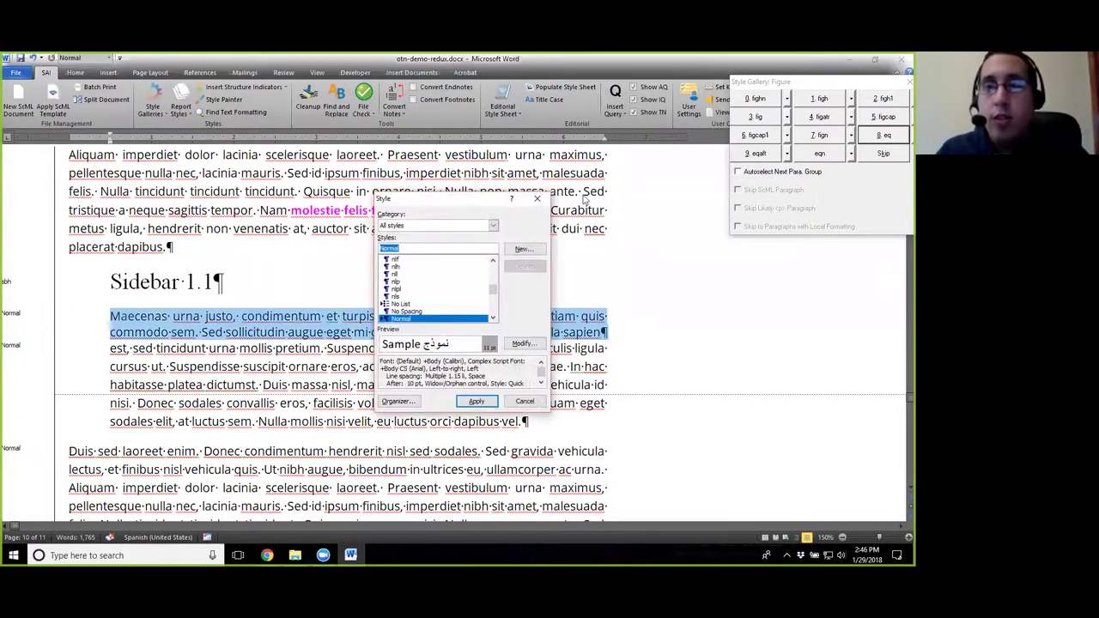
pyautogui.click(520, 401)
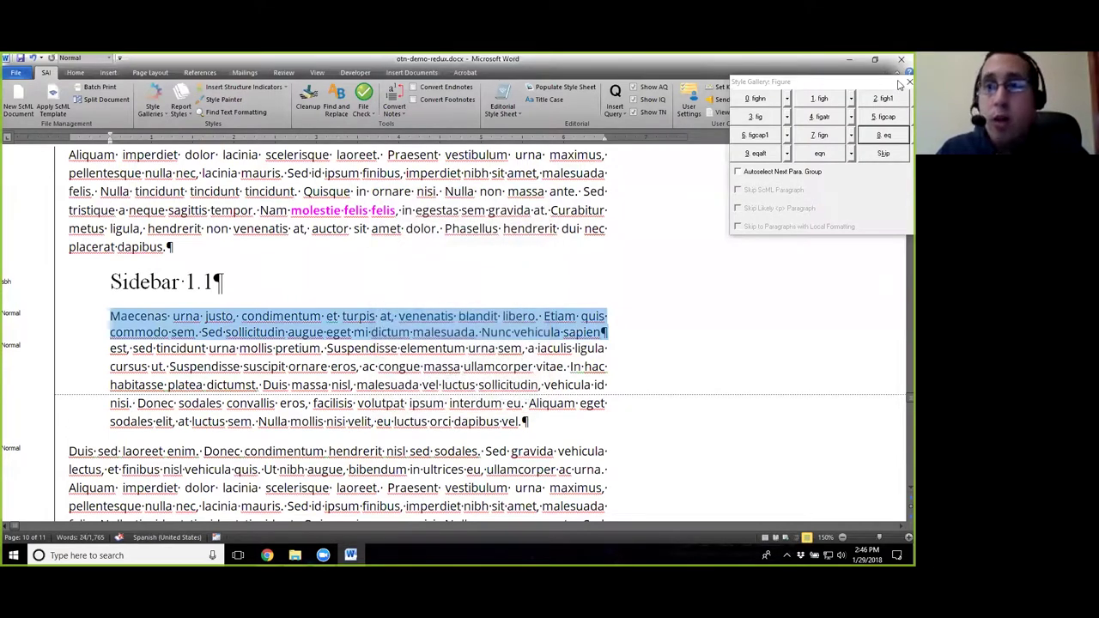
pyautogui.click(906, 80)
pyautogui.click(153, 105)
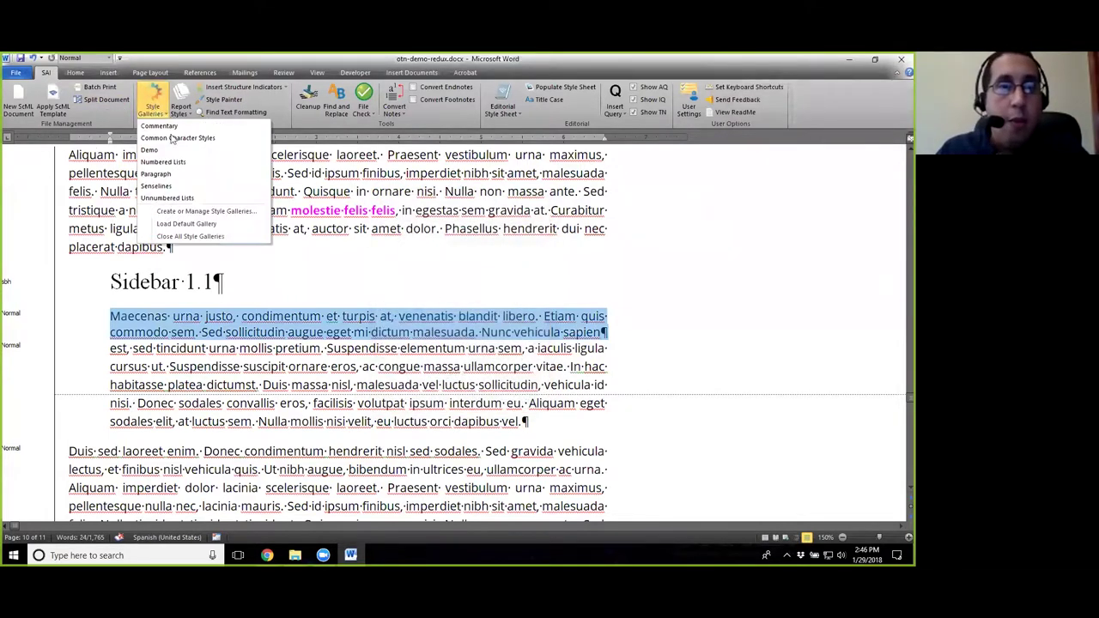
pyautogui.click(184, 224)
pyautogui.moveTo(534, 247); pyautogui.dragTo(538, 300)
pyautogui.click(394, 316)
pyautogui.click(413, 374)
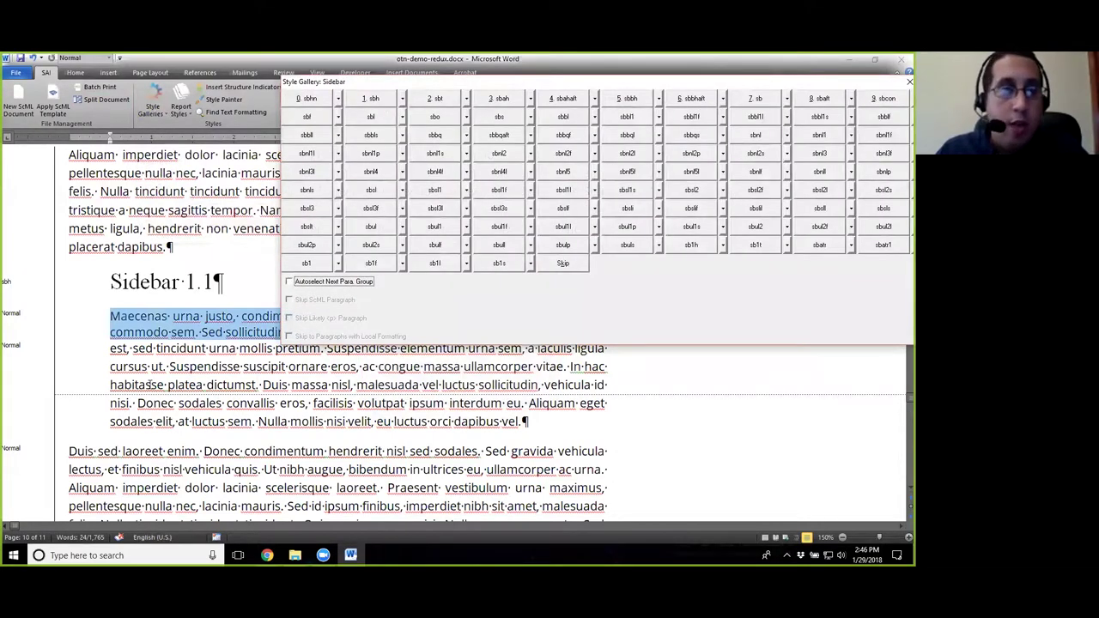
# Apply the sb style to the Maecenas sidebar paragraph, then close the Sidebar gallery.
pyautogui.click(110, 325)
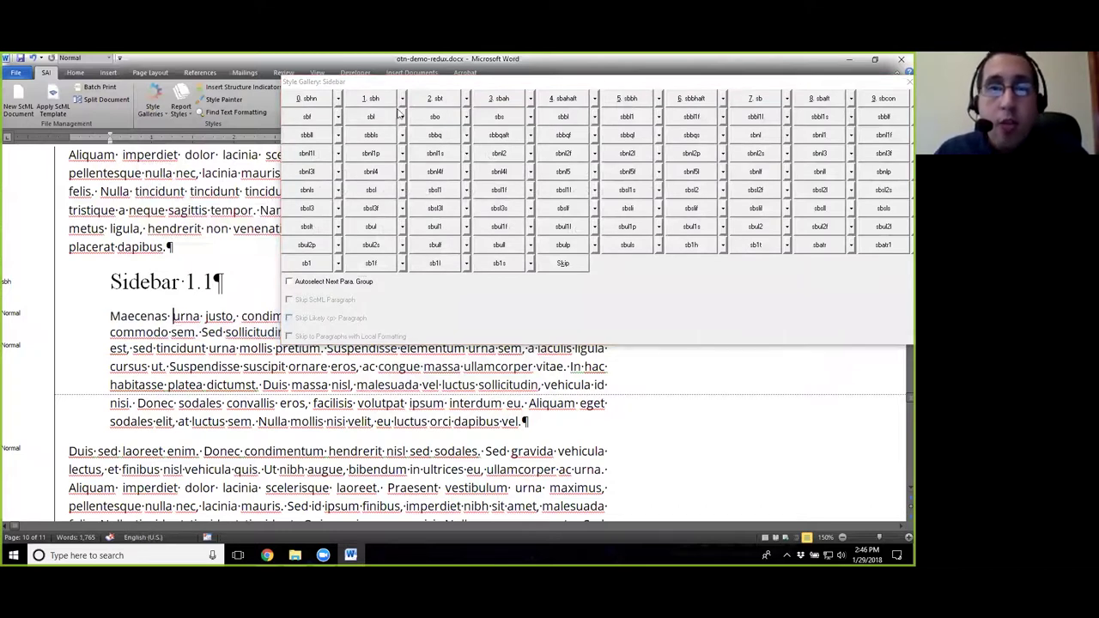
pyautogui.click(761, 101)
pyautogui.click(761, 100)
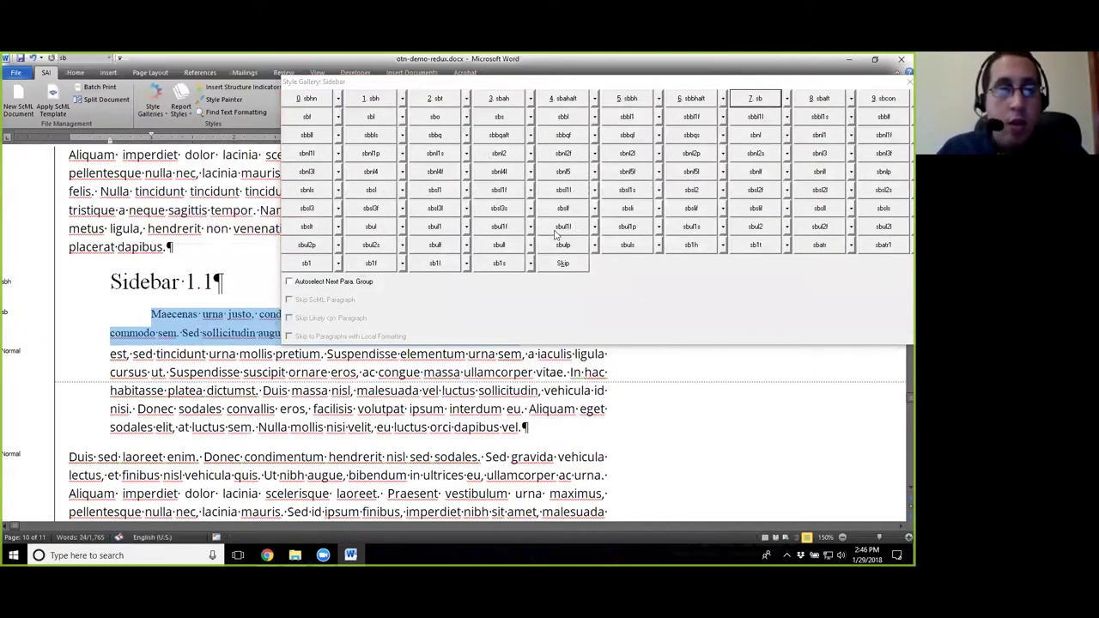
pyautogui.click(170, 371)
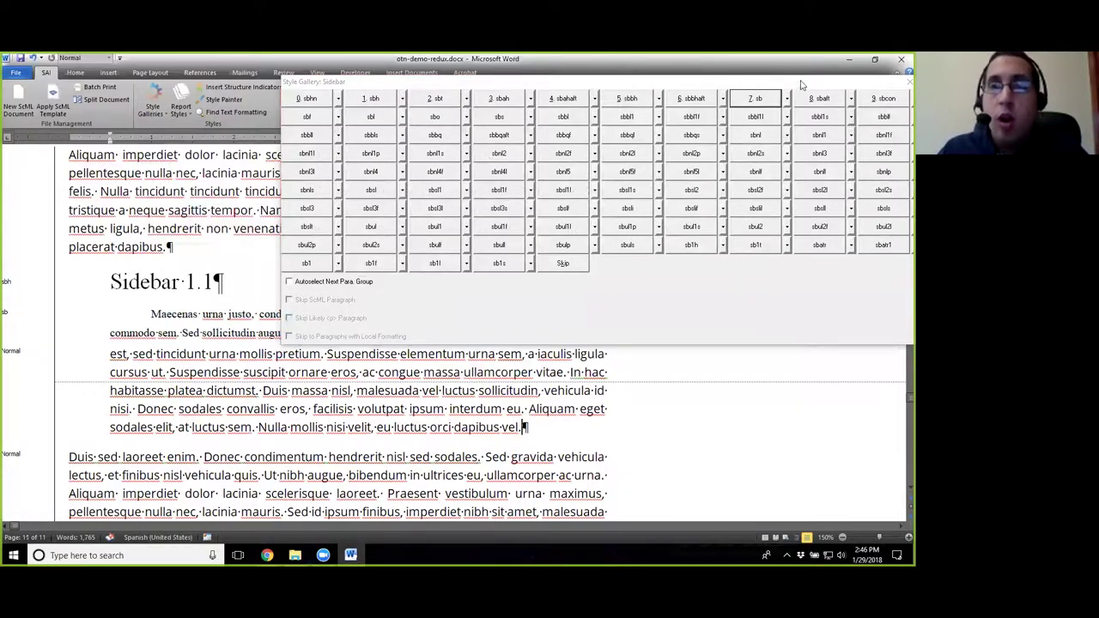
pyautogui.moveTo(801, 84); pyautogui.dragTo(612, 158)
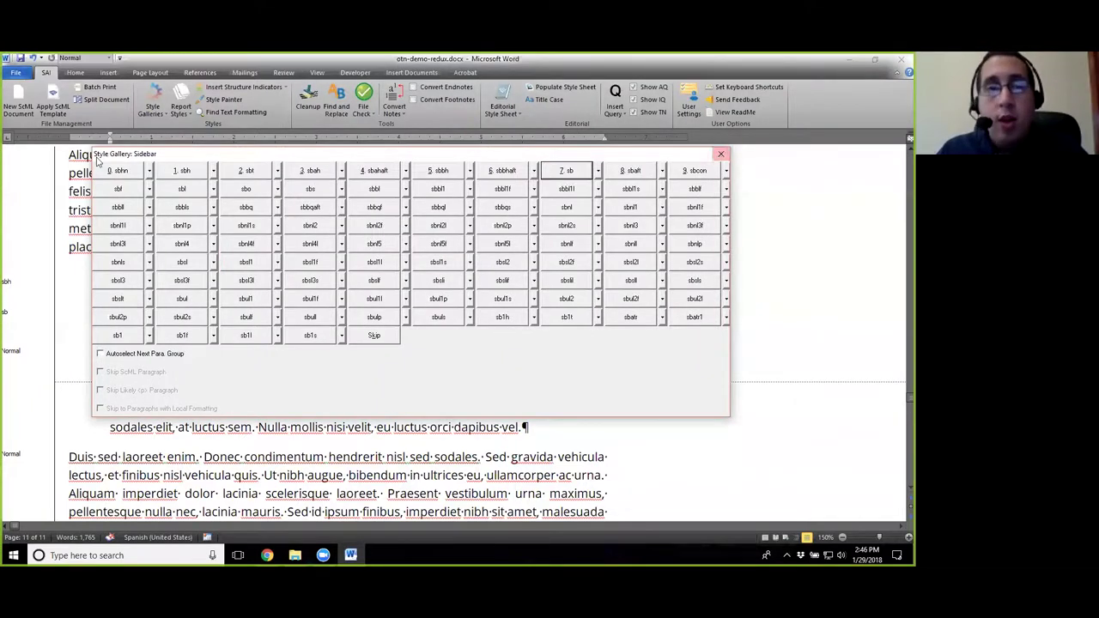
pyautogui.click(522, 427)
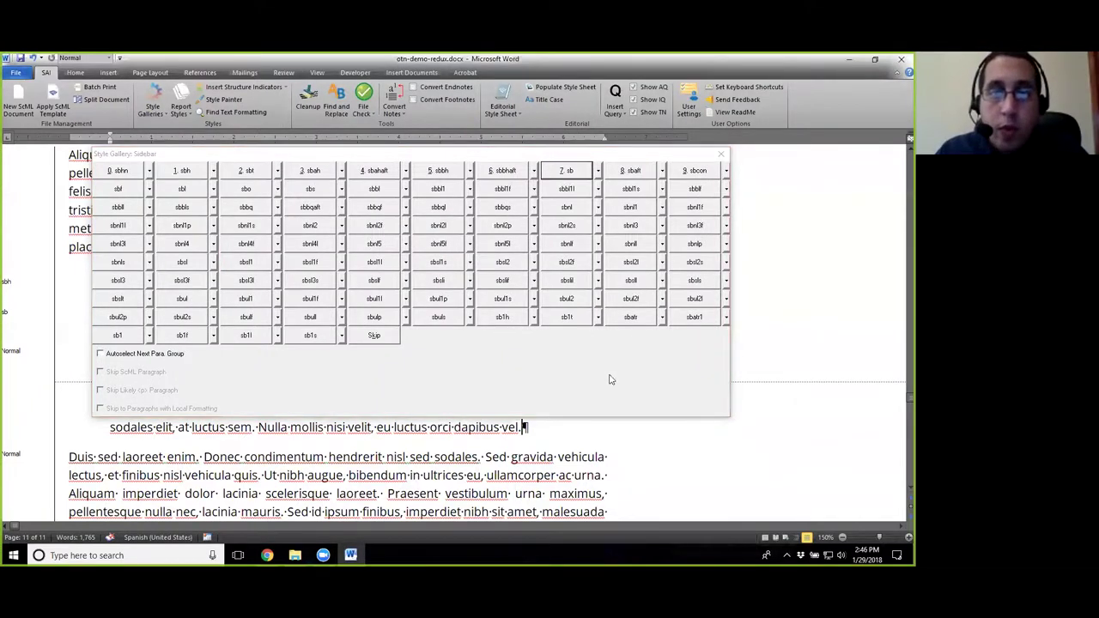
pyautogui.click(723, 155)
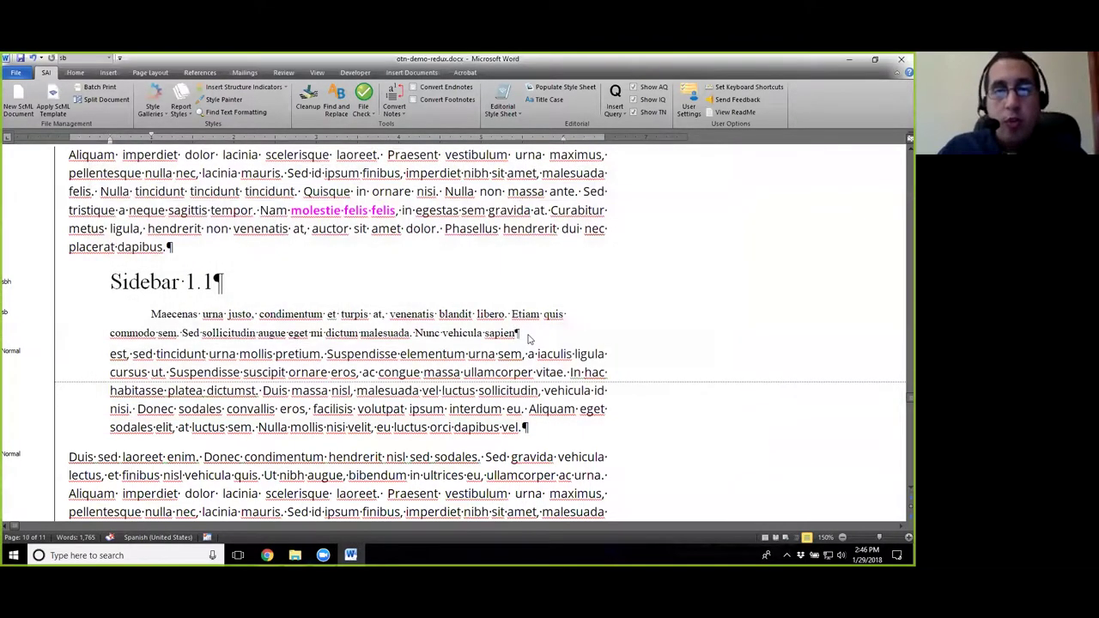
# Merge the paragraph after 'sapien', then undo twice to restore the break and Normal style.
pyautogui.click(516, 333)
pyautogui.press('Delete')
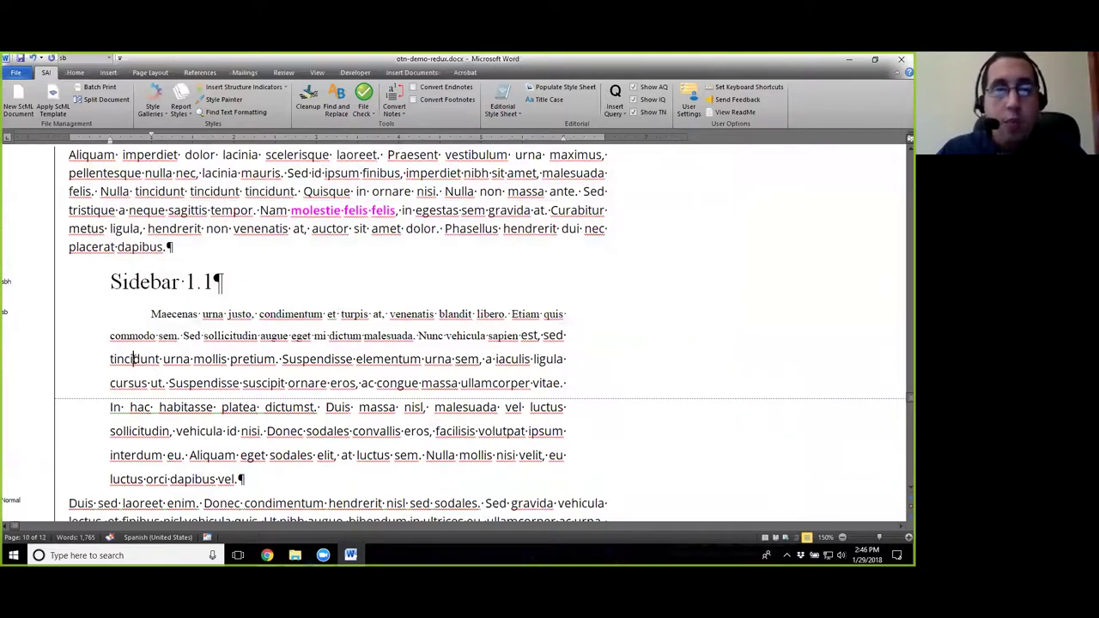
pyautogui.moveTo(107, 357); pyautogui.dragTo(548, 439)
pyautogui.click(487, 336)
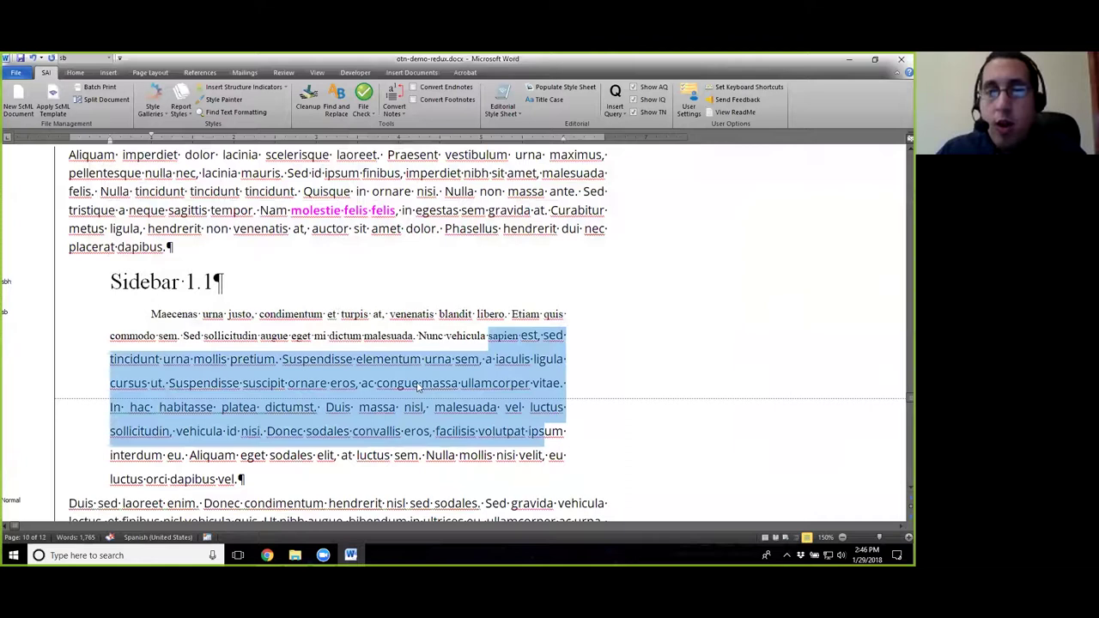
pyautogui.click(370, 409)
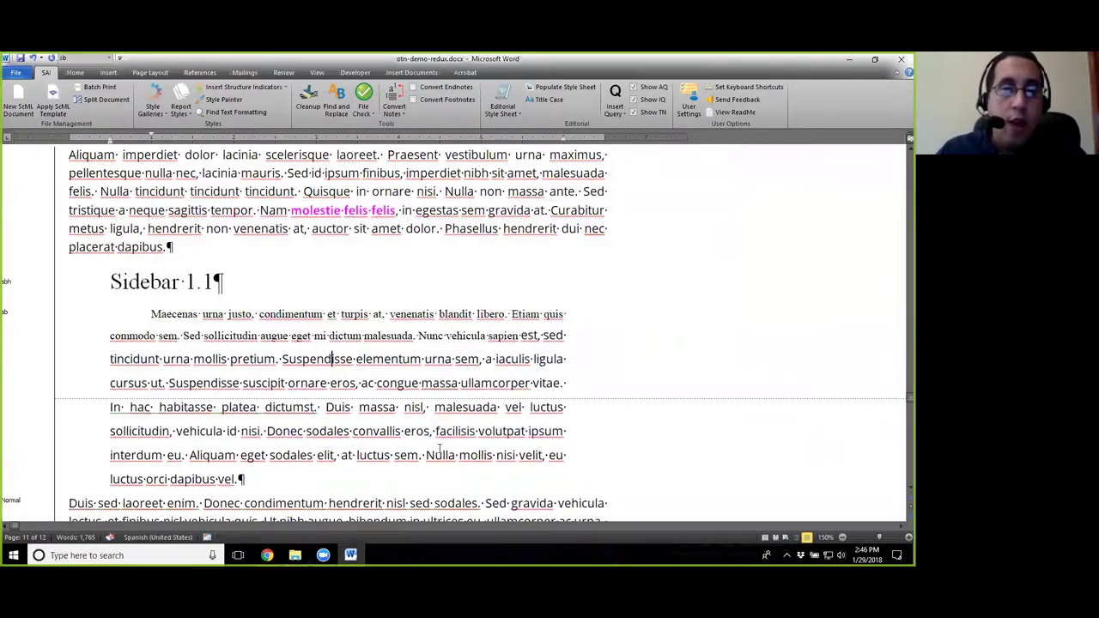
pyautogui.click(412, 359)
pyautogui.hotkey('ctrl', 'z')
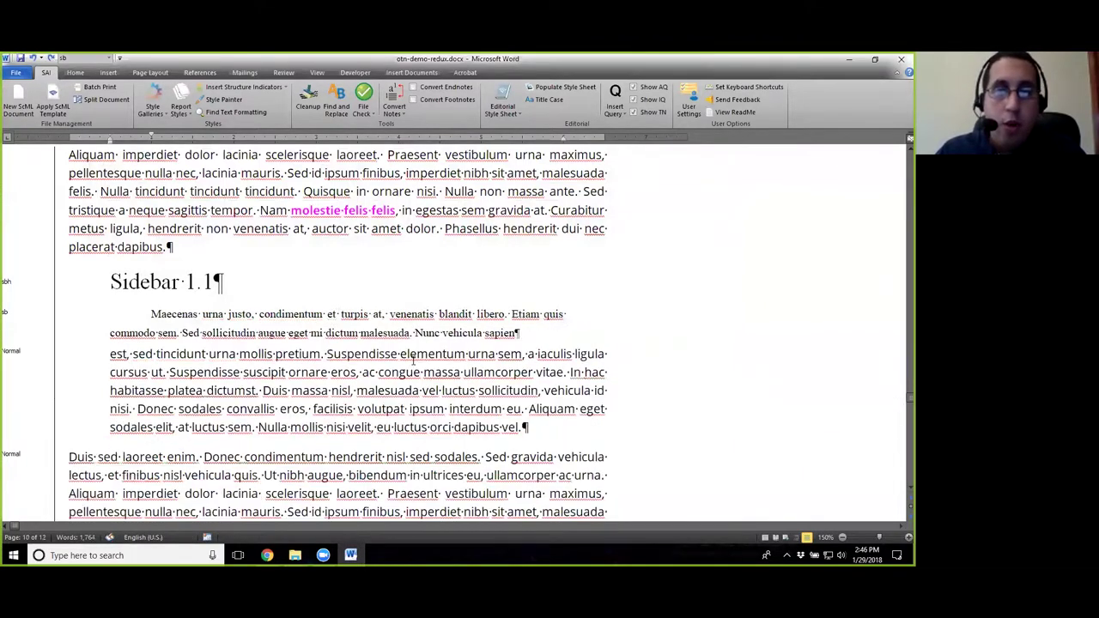
pyautogui.hotkey('ctrl', 'z')
pyautogui.click(602, 338)
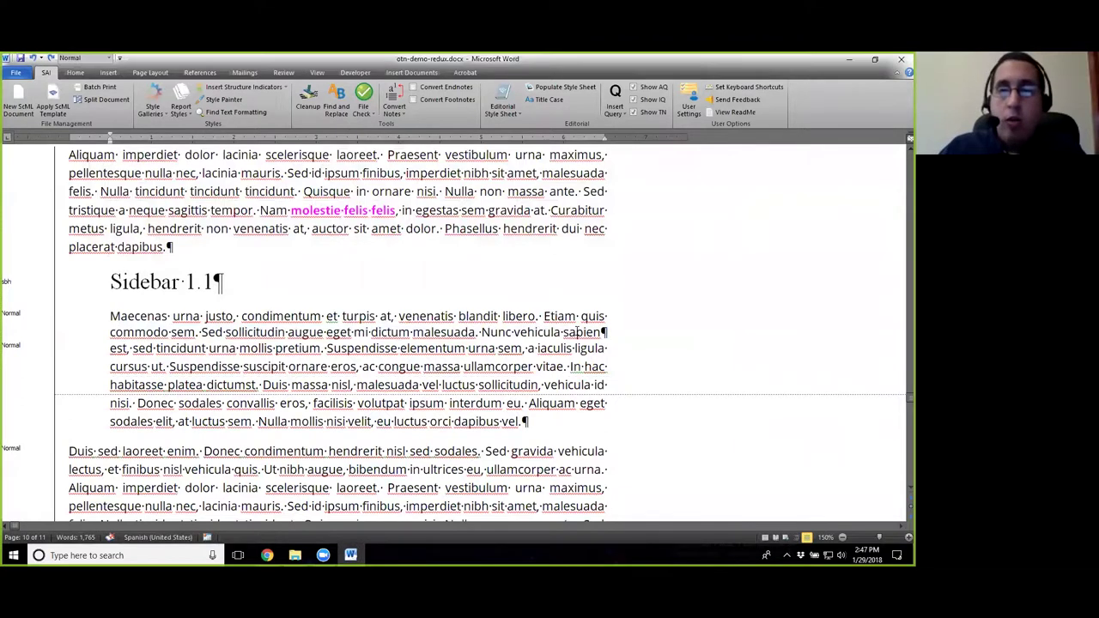
# Remove the paragraph break after 'sapien' and load the Sidebar style gallery.
pyautogui.press('Delete')
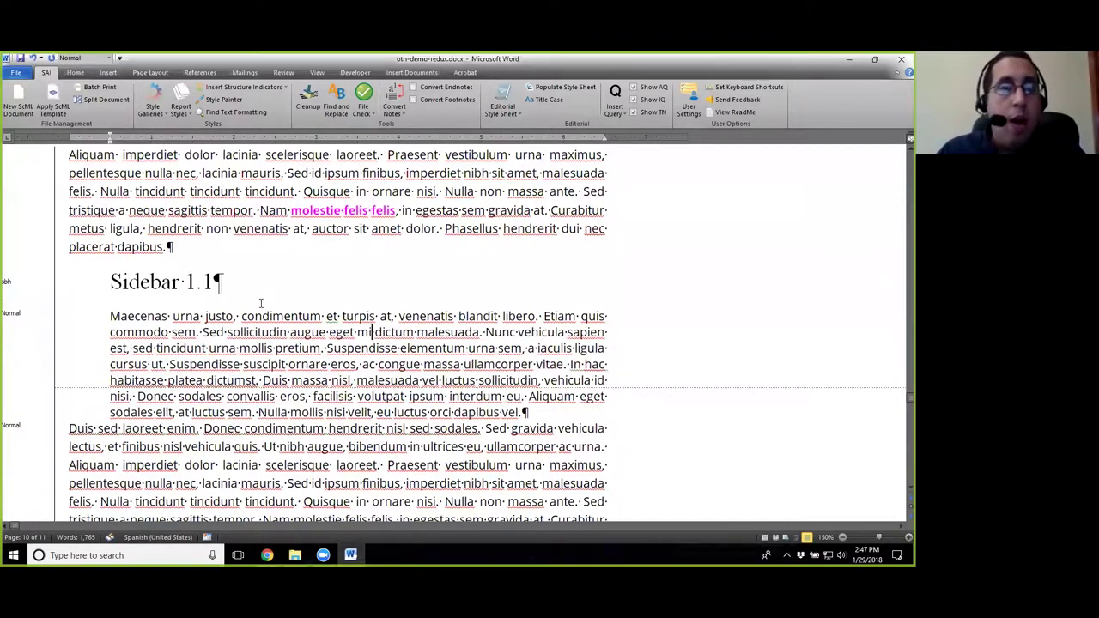
pyautogui.click(161, 104)
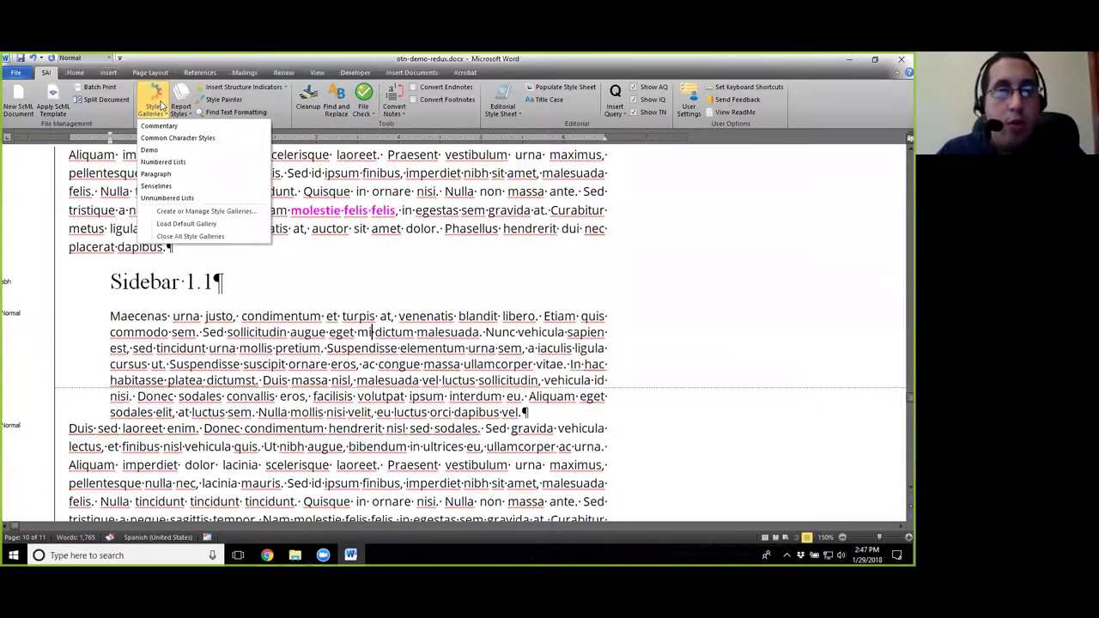
pyautogui.click(183, 225)
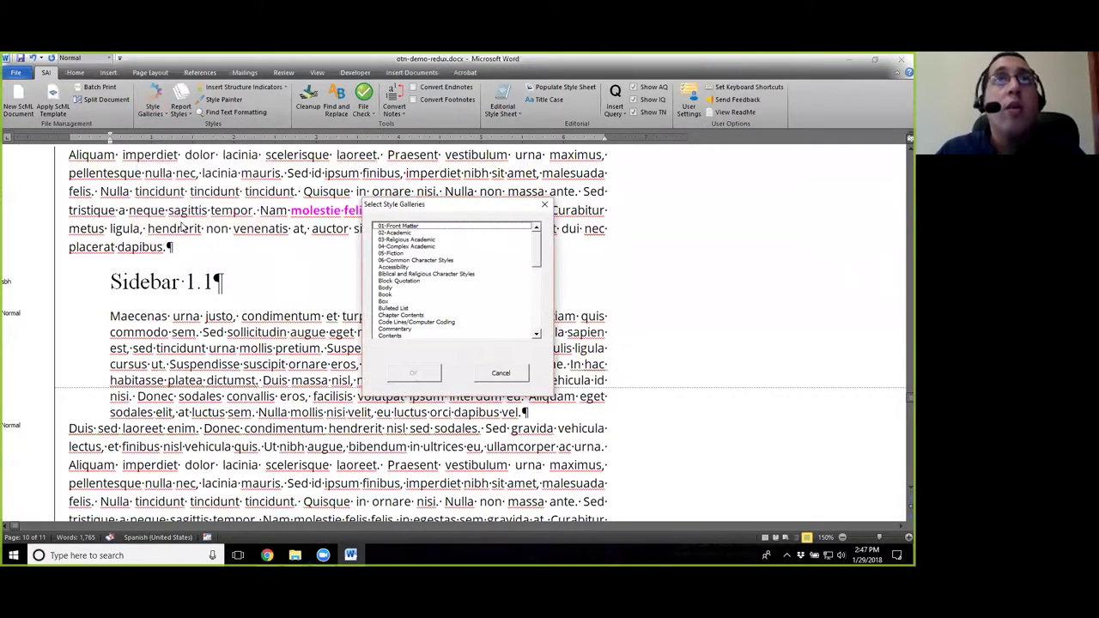
pyautogui.scroll(-10, 531, 258)
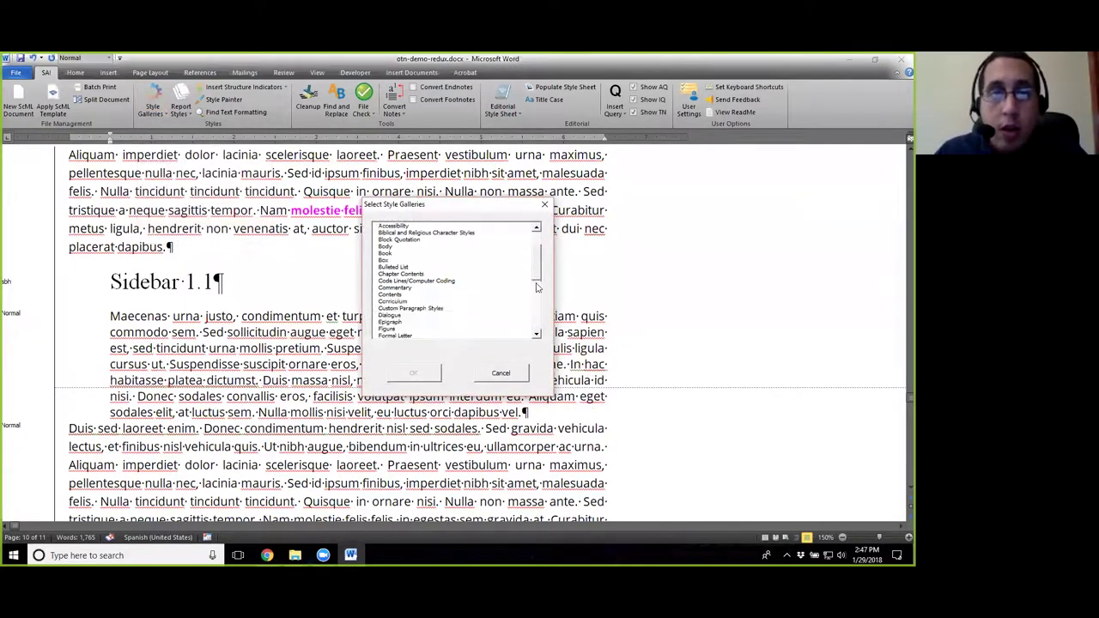
pyautogui.click(391, 287)
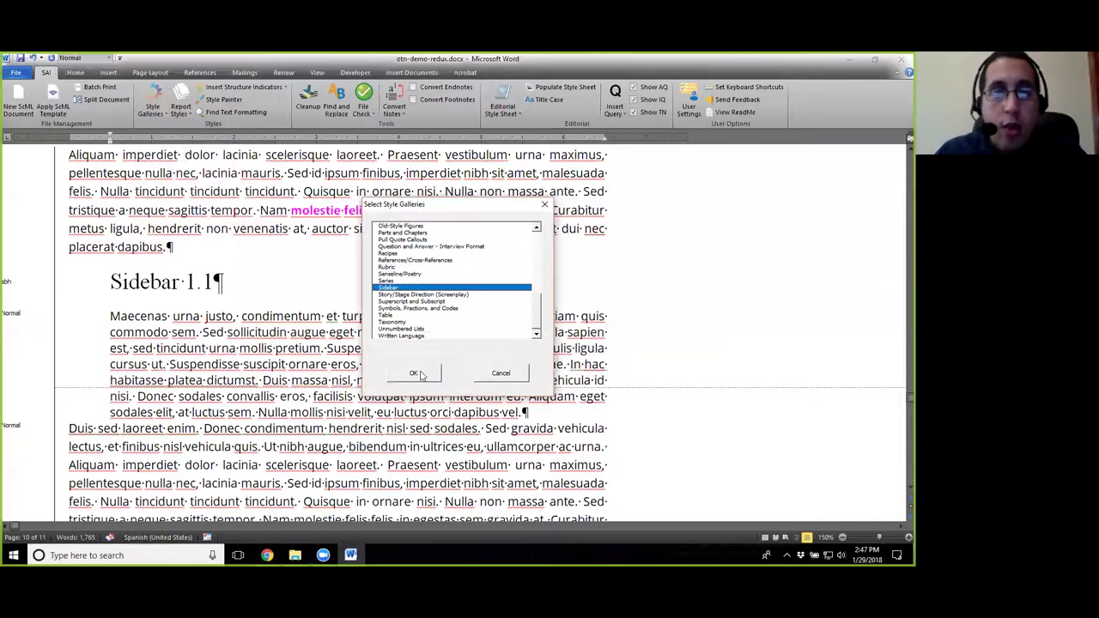
pyautogui.click(416, 374)
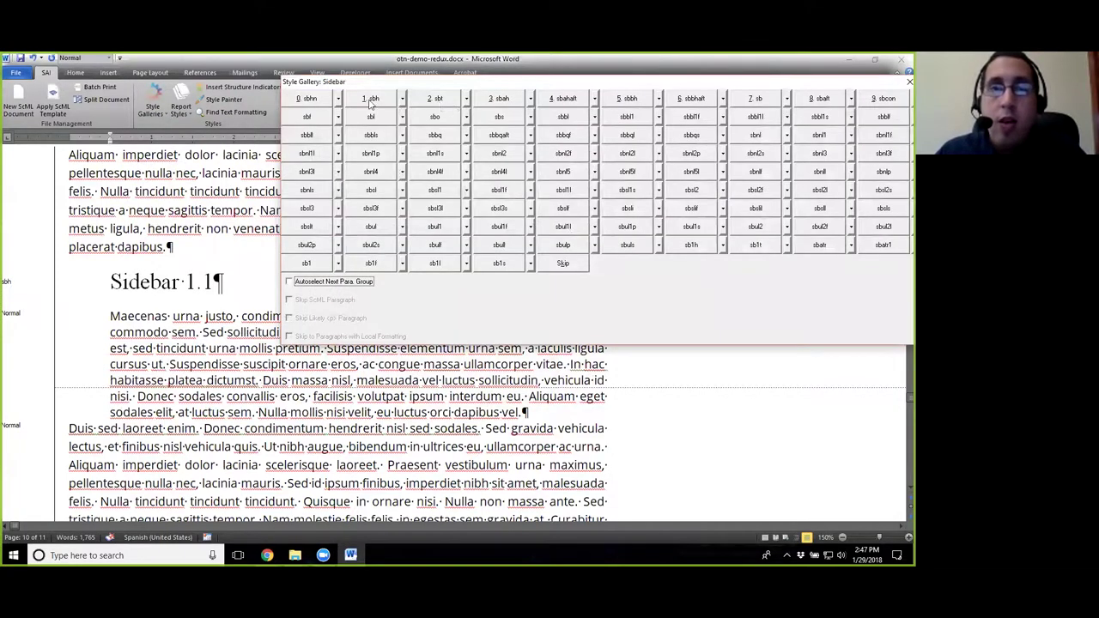
# Apply sb to the merged Maecenas sidebar text and close the Sidebar gallery.
pyautogui.click(755, 98)
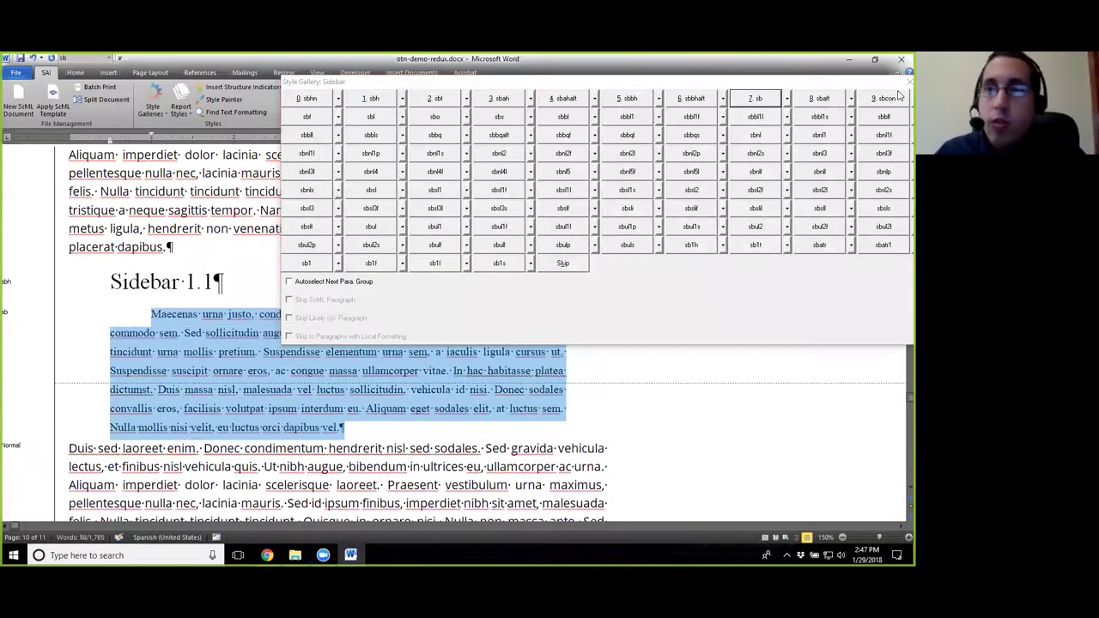
pyautogui.click(906, 83)
pyautogui.scroll(-1, 347, 400)
pyautogui.scroll(-6, 347, 400)
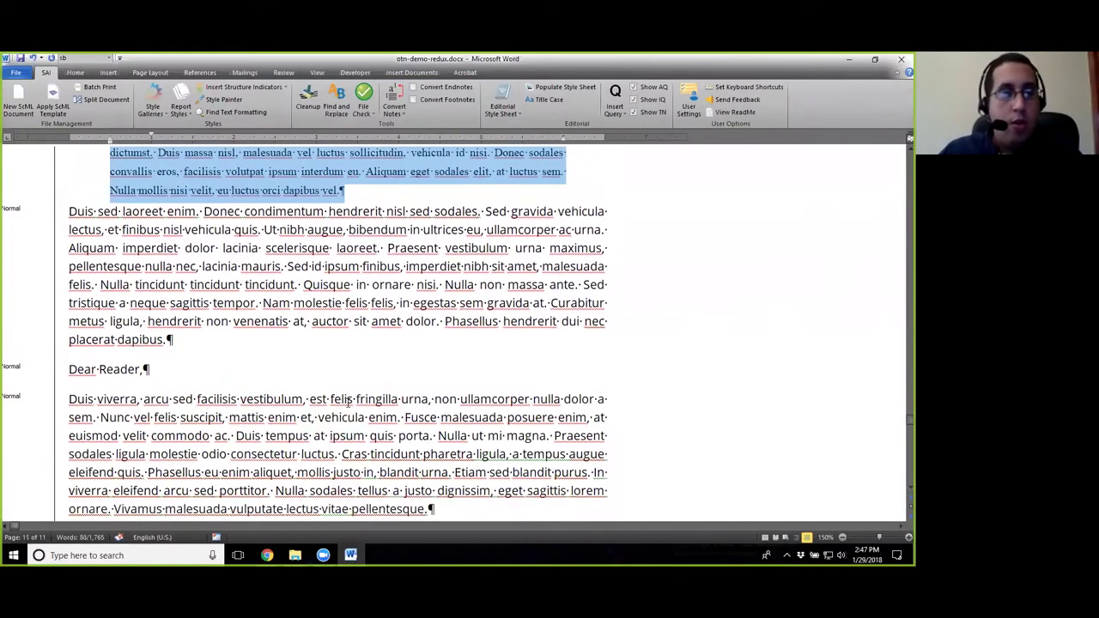
# Tag the Dear Reader greeting with the ltg style.
pyautogui.click(111, 257)
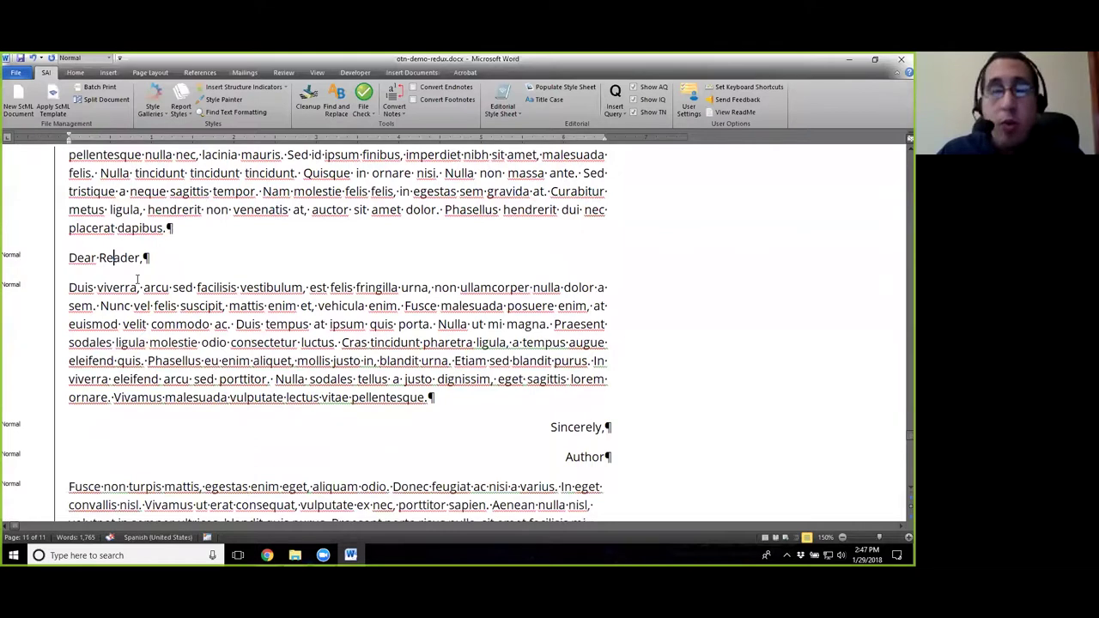
pyautogui.click(159, 103)
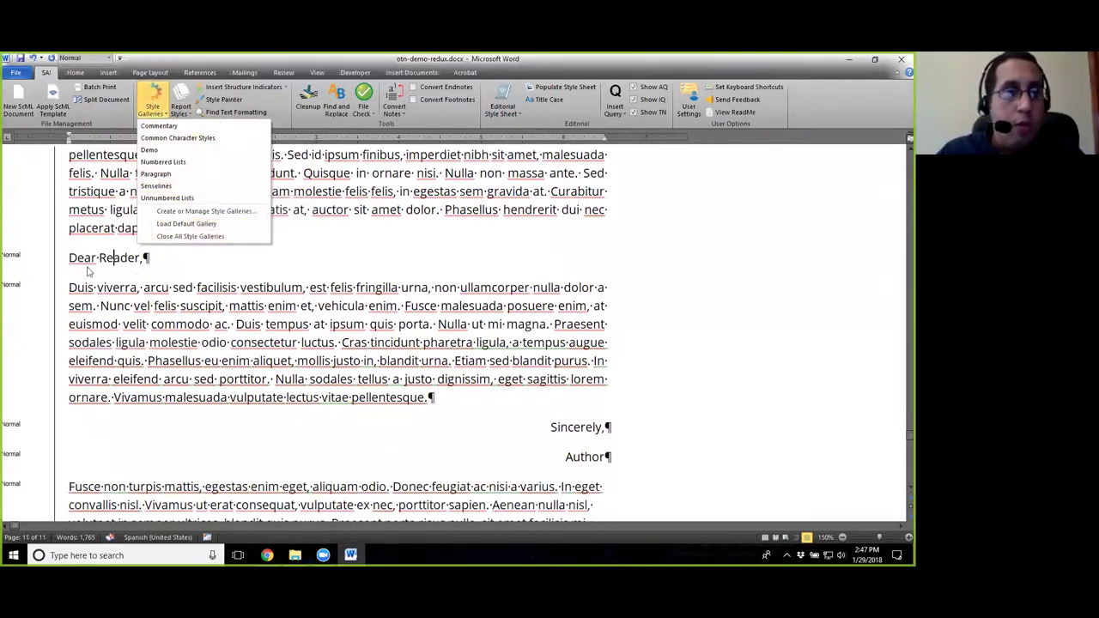
pyautogui.click(14, 258)
pyautogui.click(14, 258)
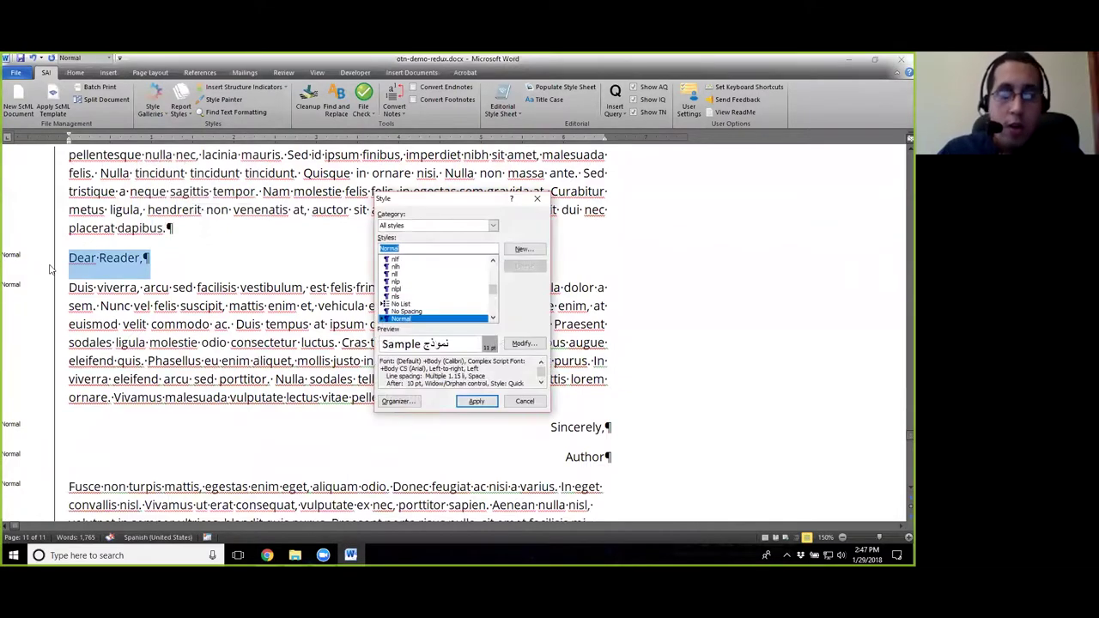
pyautogui.write('ltg')
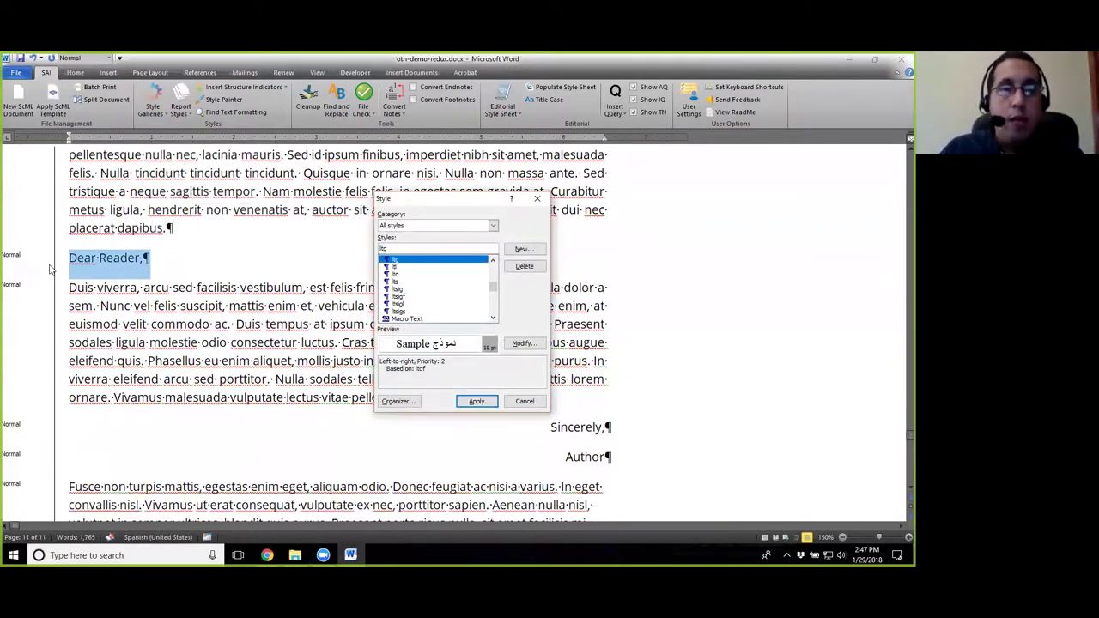
pyautogui.press('Return')
# Tag the letter body ltp, the Sincerely line ltc and the Author line ltsig.
pyautogui.doubleClick(15, 279)
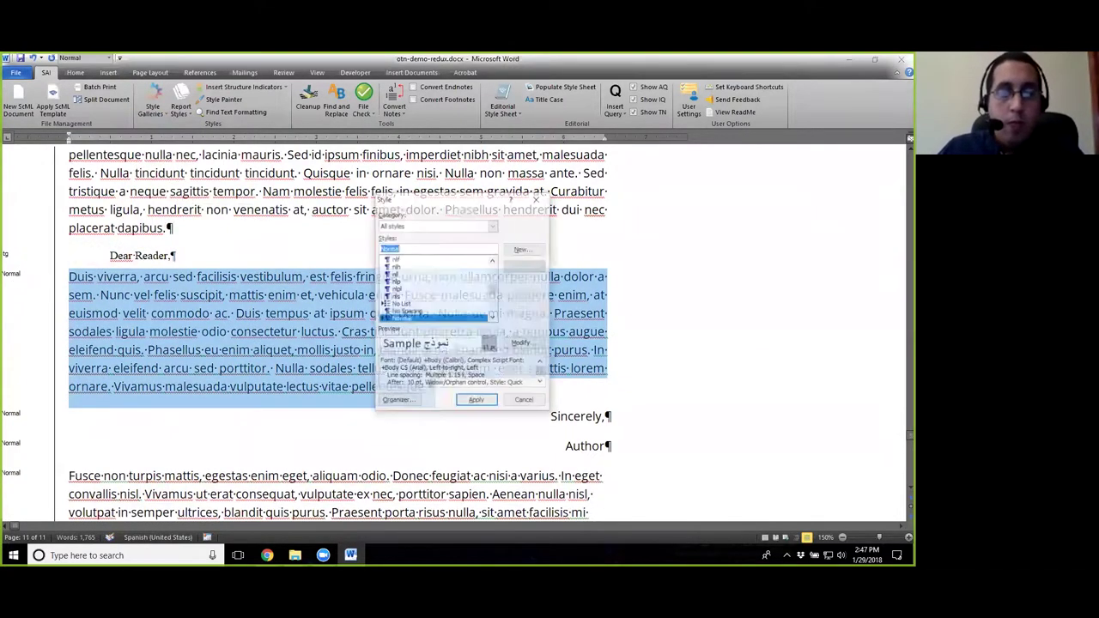
pyautogui.write('ltp')
pyautogui.press('Return')
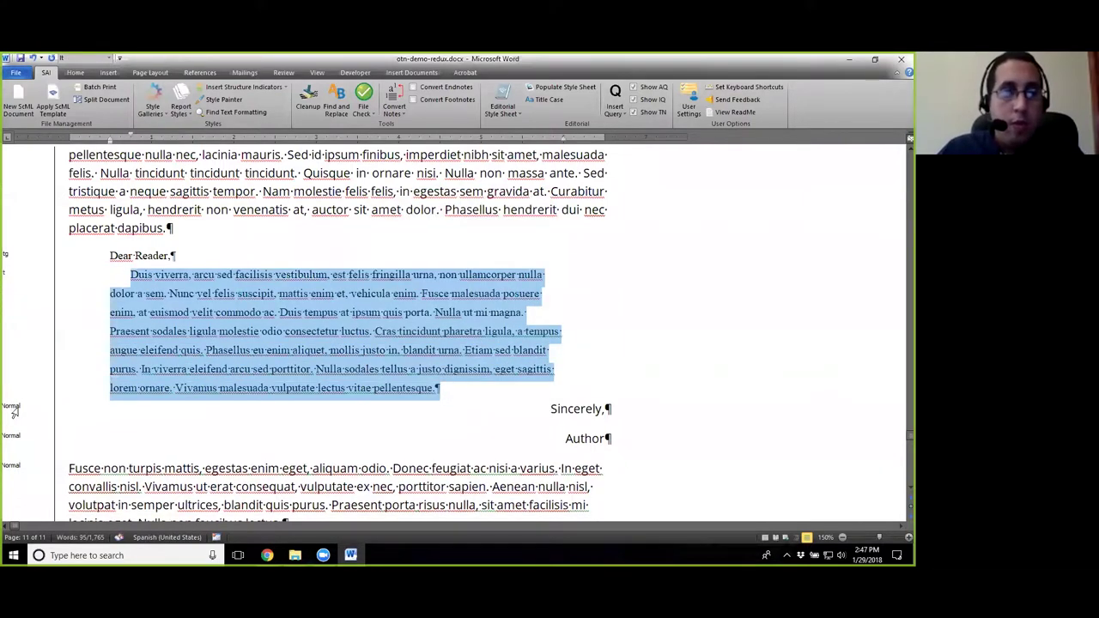
pyautogui.doubleClick(13, 412)
pyautogui.write('ltc')
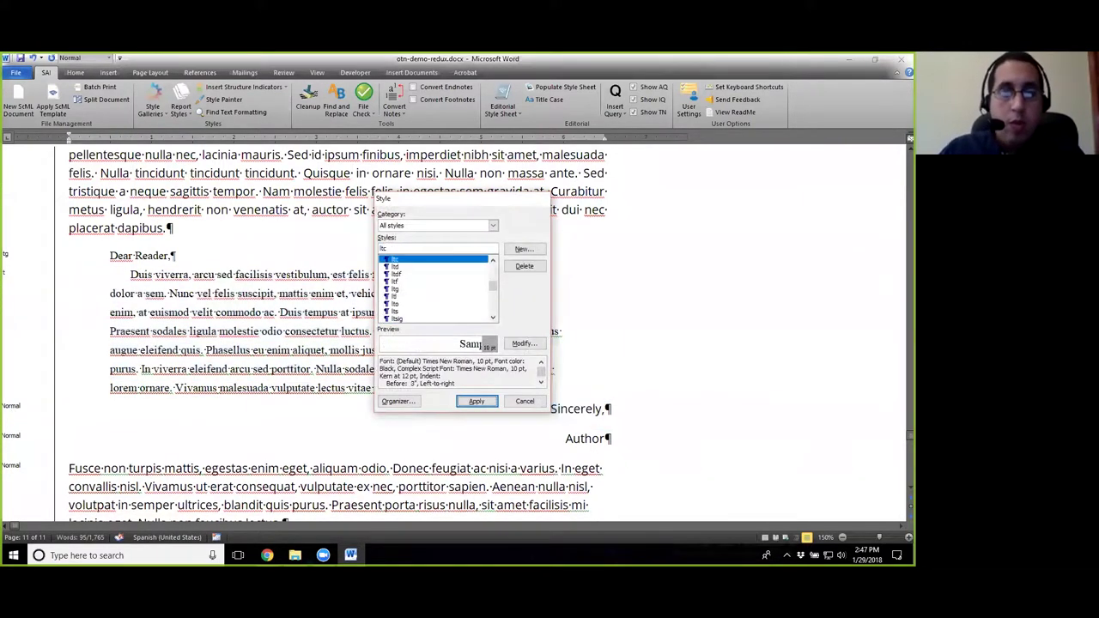
pyautogui.press('Return')
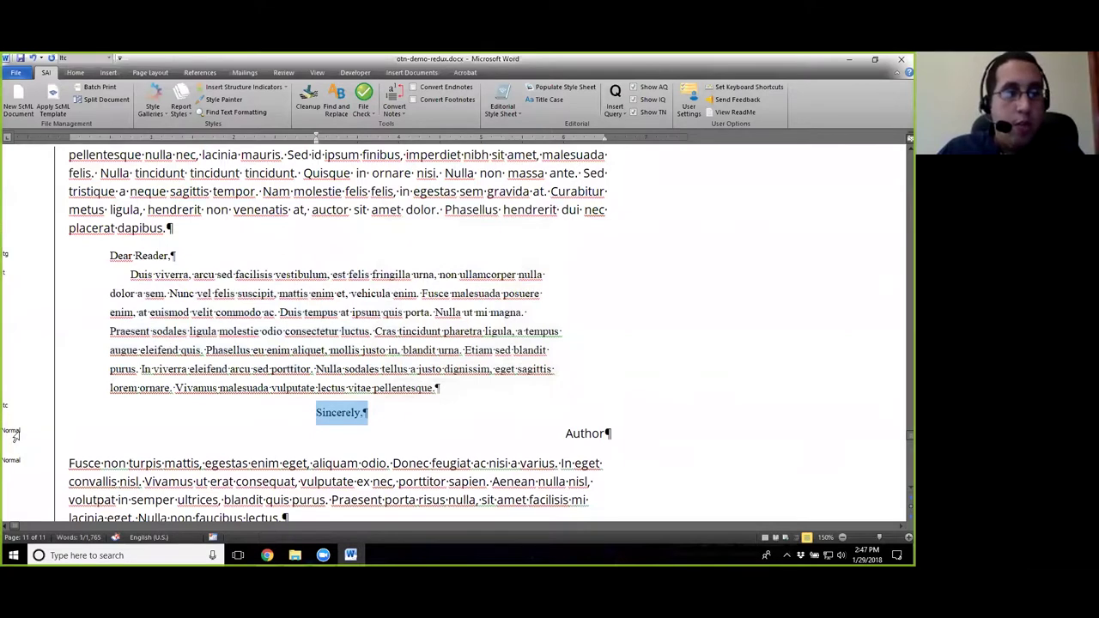
pyautogui.doubleClick(19, 435)
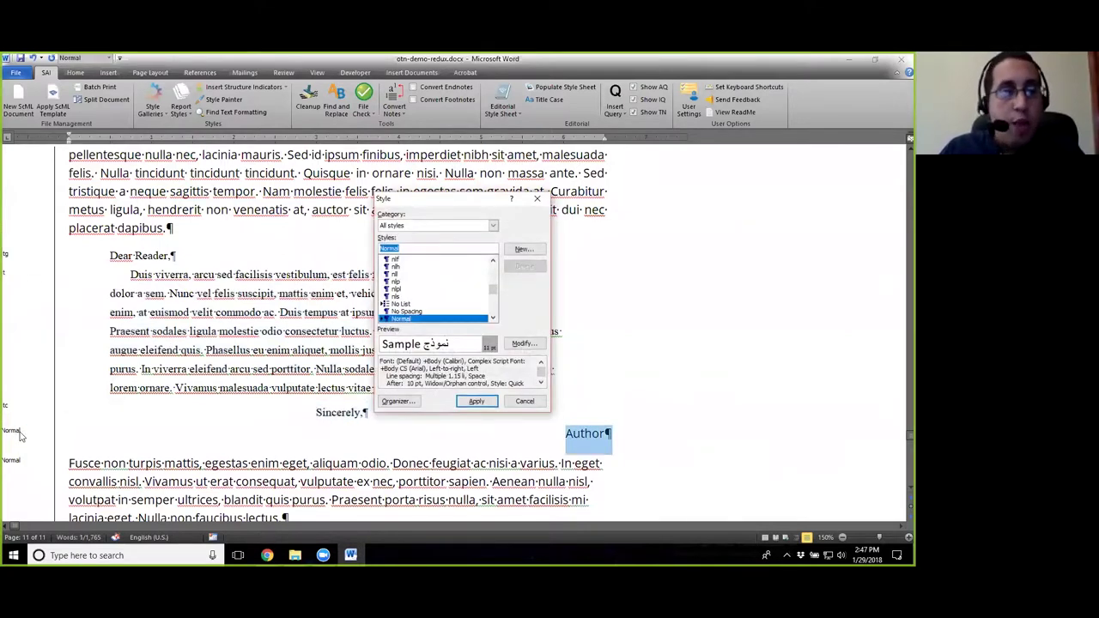
pyautogui.write('lt')
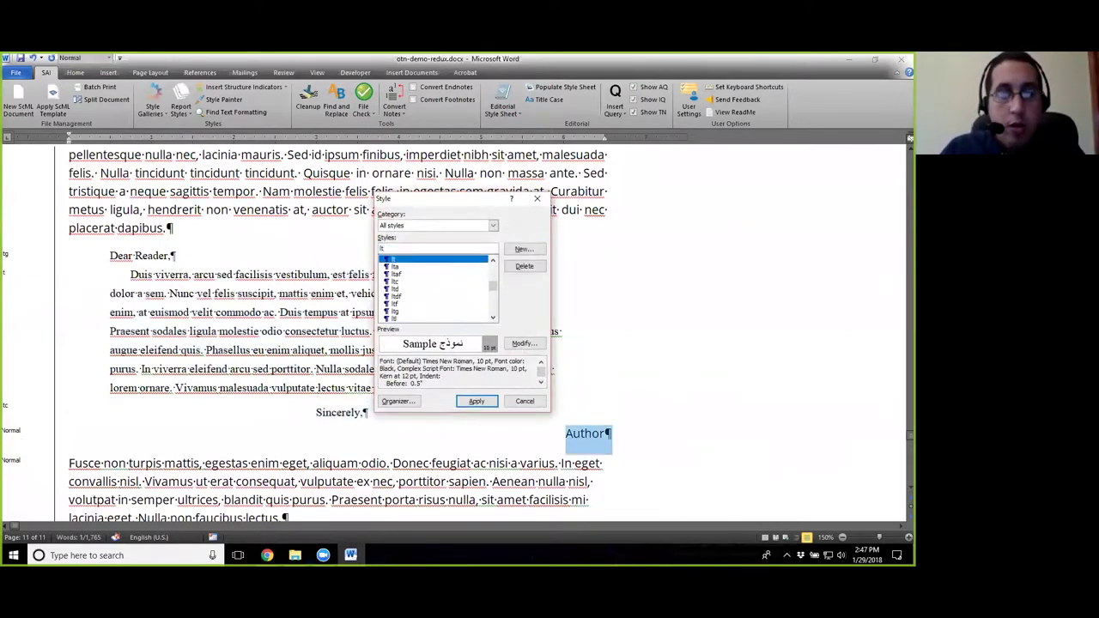
pyautogui.write('sig')
pyautogui.press('Return')
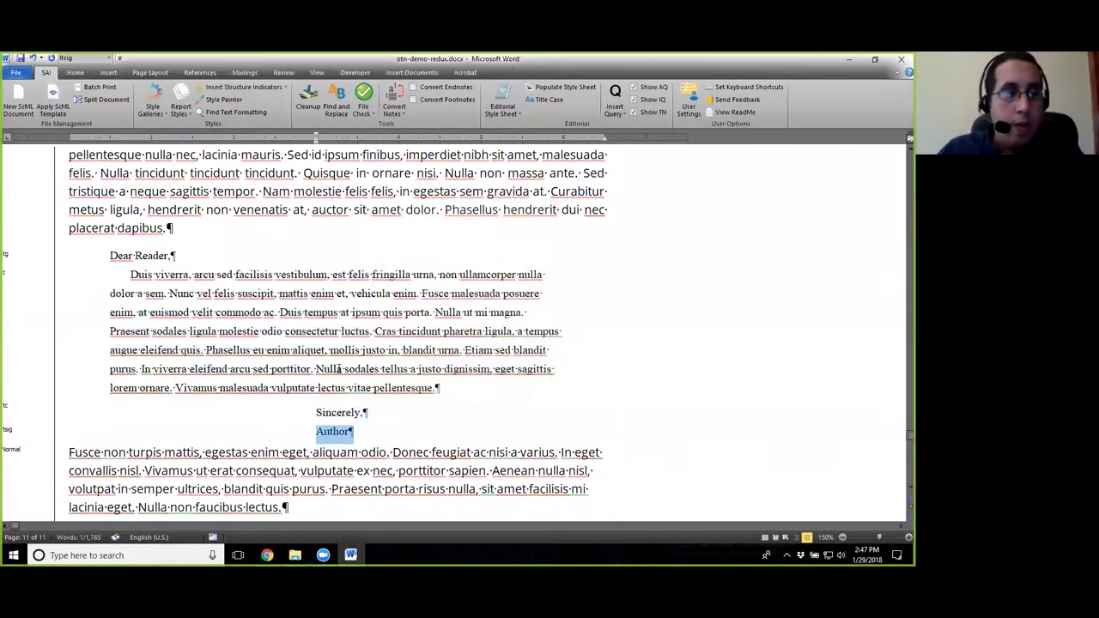
# Style the Fusce paragraph after the letter's signature as pcon.
pyautogui.scroll(-5, 339, 369)
pyautogui.click(144, 244)
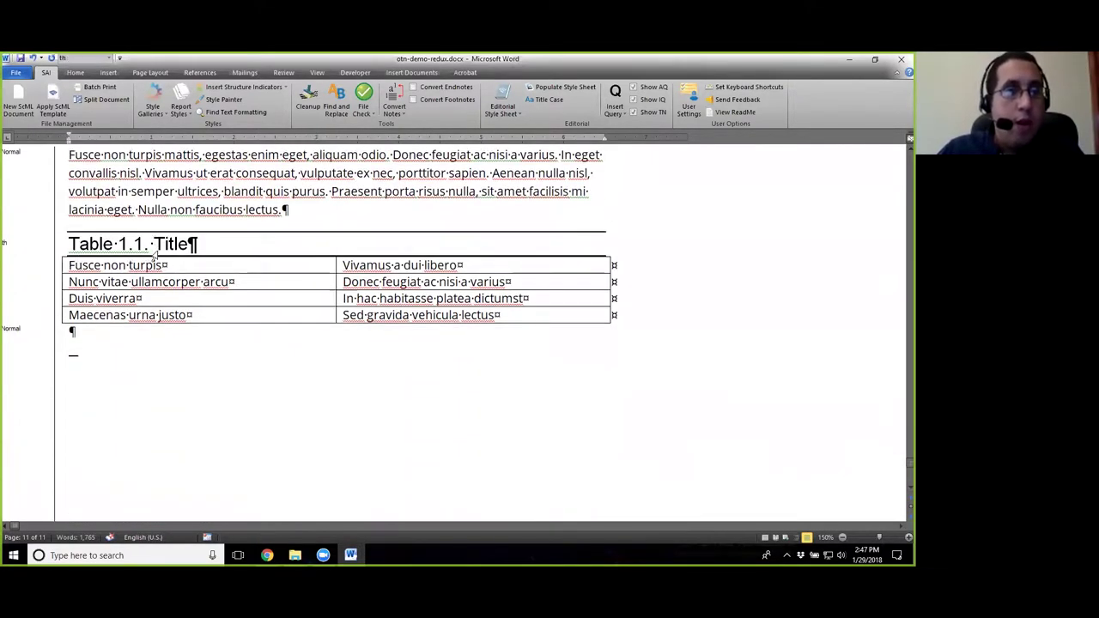
pyautogui.scroll(3, 129, 275)
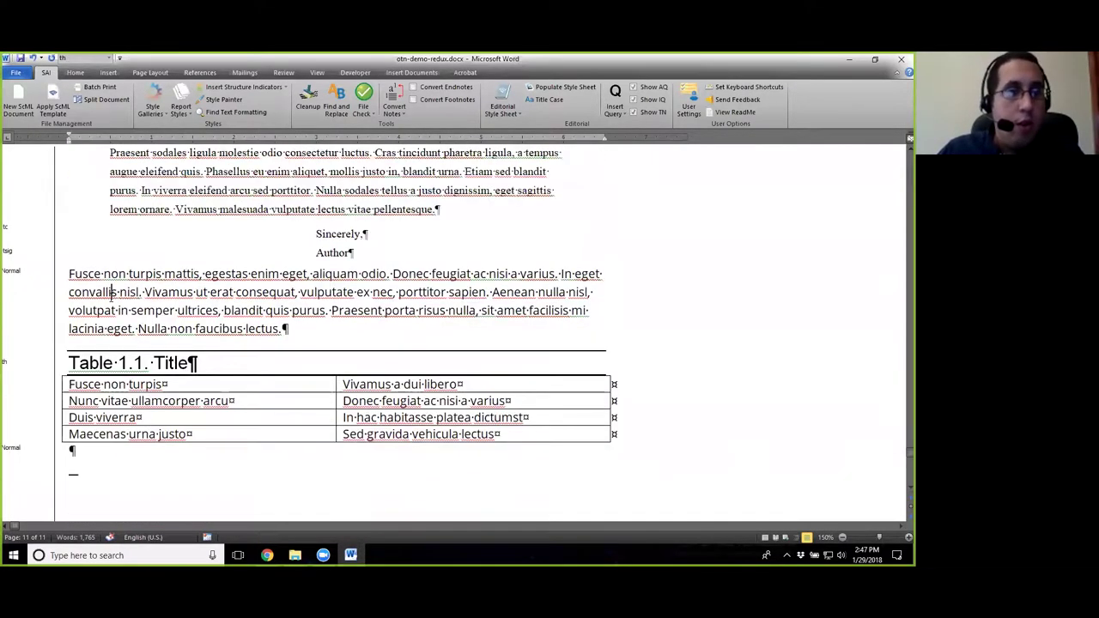
pyautogui.doubleClick(12, 272)
pyautogui.write('pco')
pyautogui.press('Return')
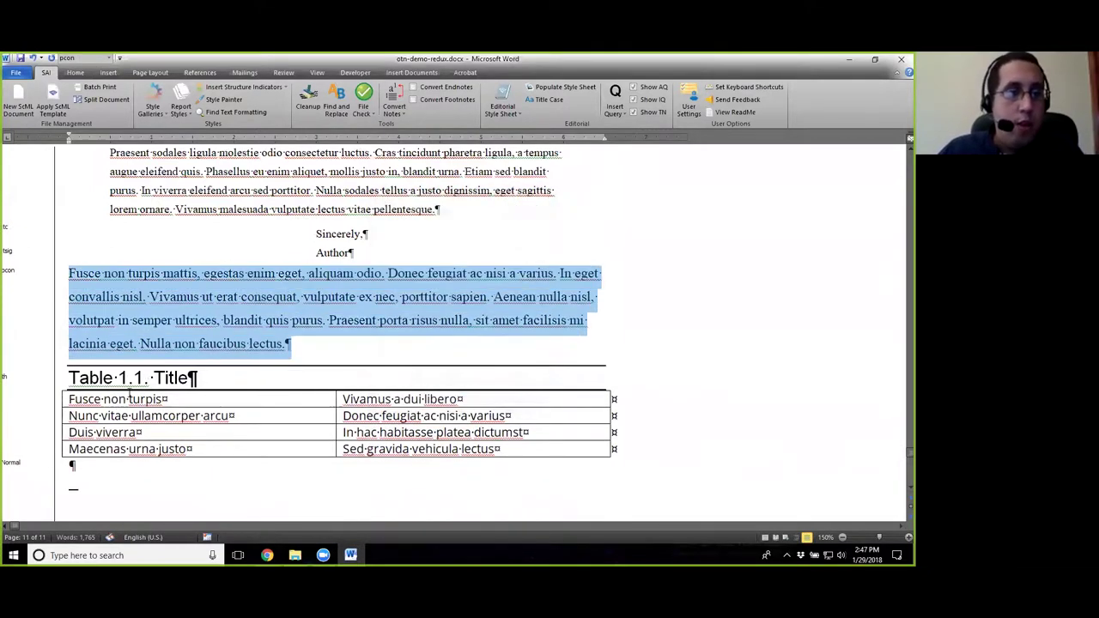
# Select every cell of the Table 1.1 table and apply the td style.
pyautogui.click(115, 416)
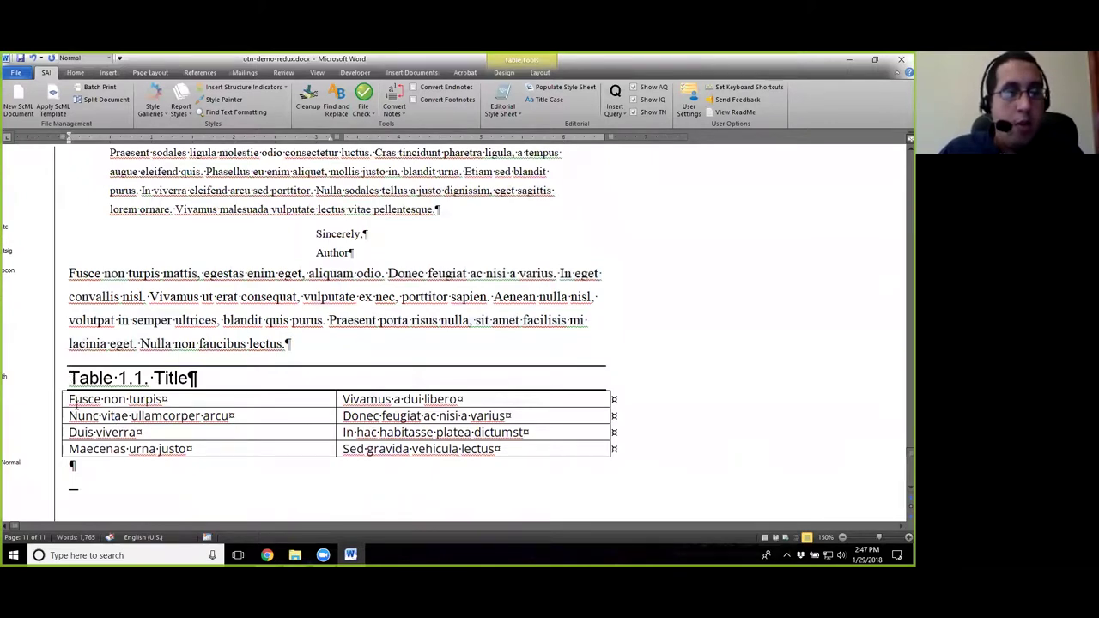
pyautogui.moveTo(72, 399); pyautogui.dragTo(619, 453)
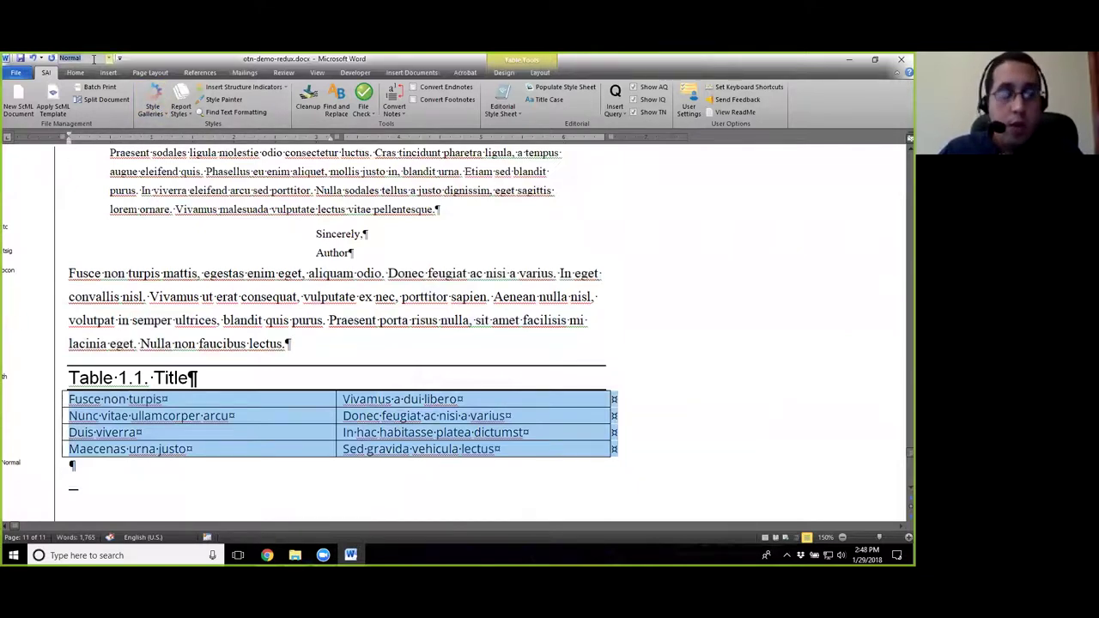
pyautogui.write('td')
pyautogui.press('Return')
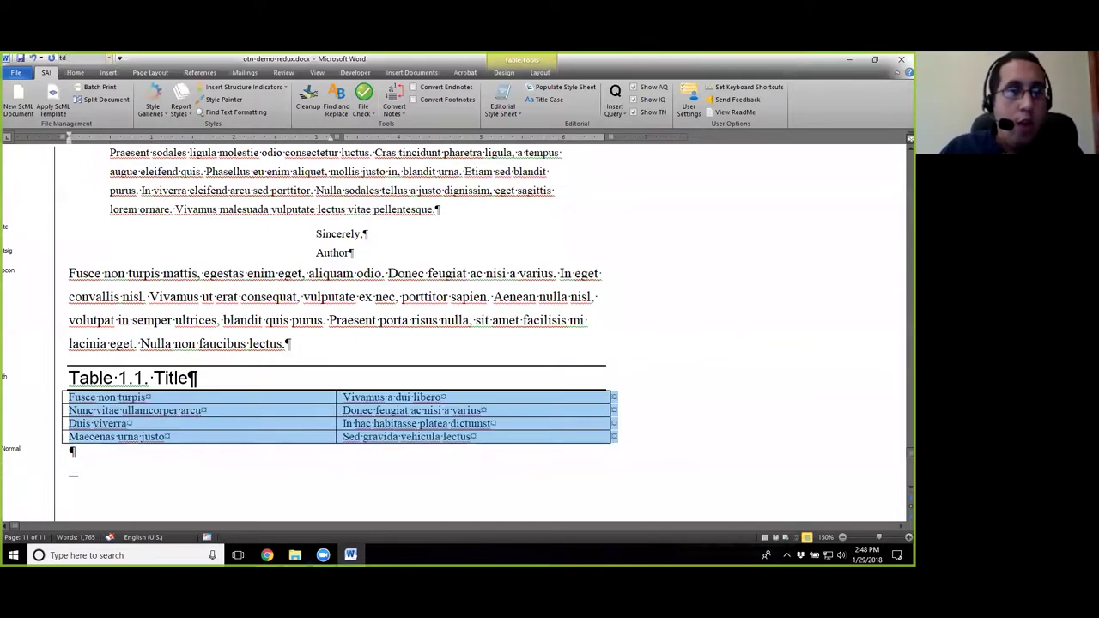
pyautogui.click(356, 329)
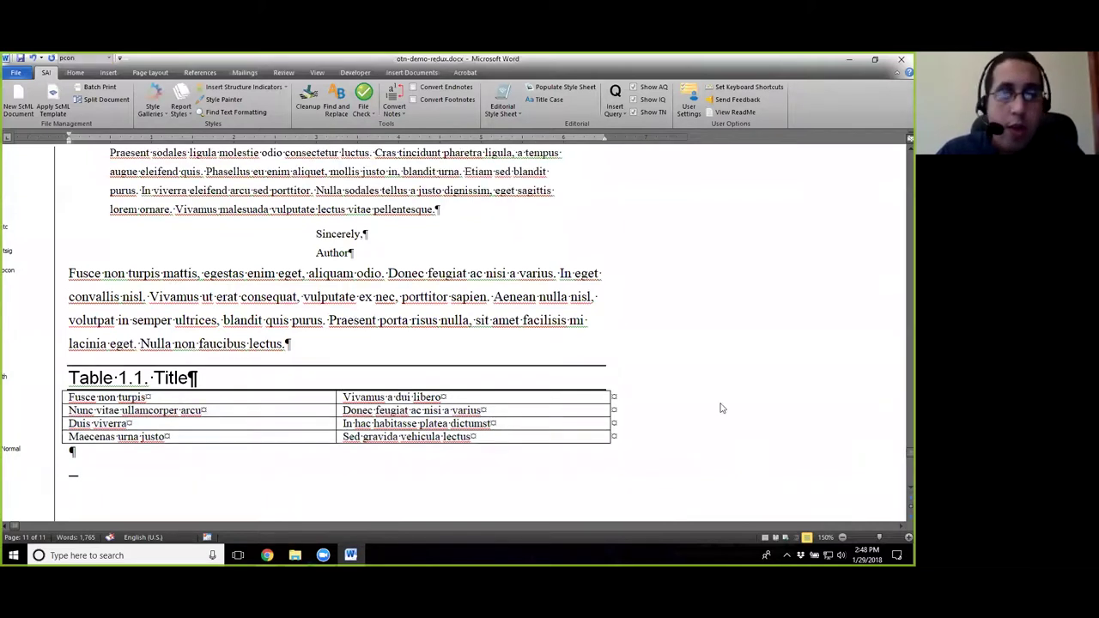
pyautogui.click(72, 453)
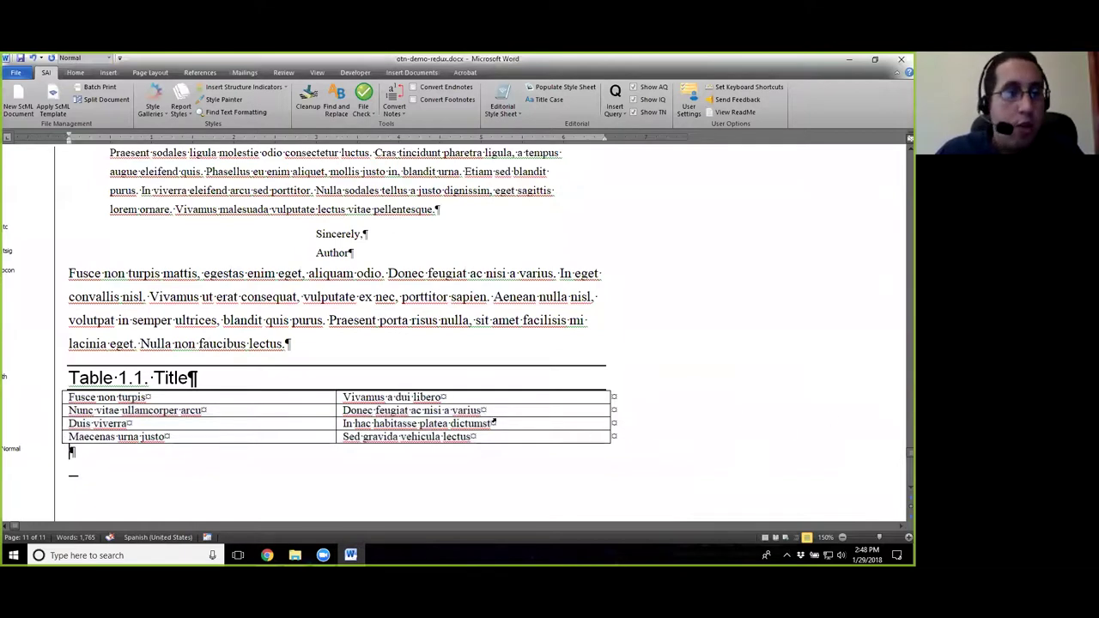
pyautogui.scroll(-1, 511, 395)
# Scroll up to page 7 to show the OTN Demo title page and copyright text.
pyautogui.scroll(5, 404, 392)
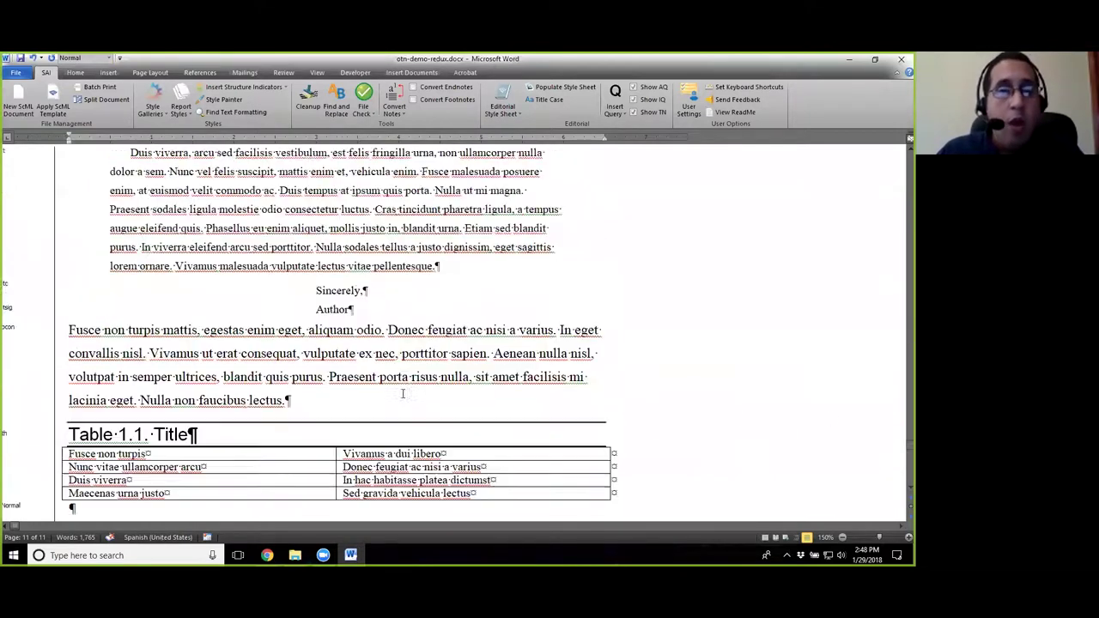
pyautogui.scroll(1, 344, 335)
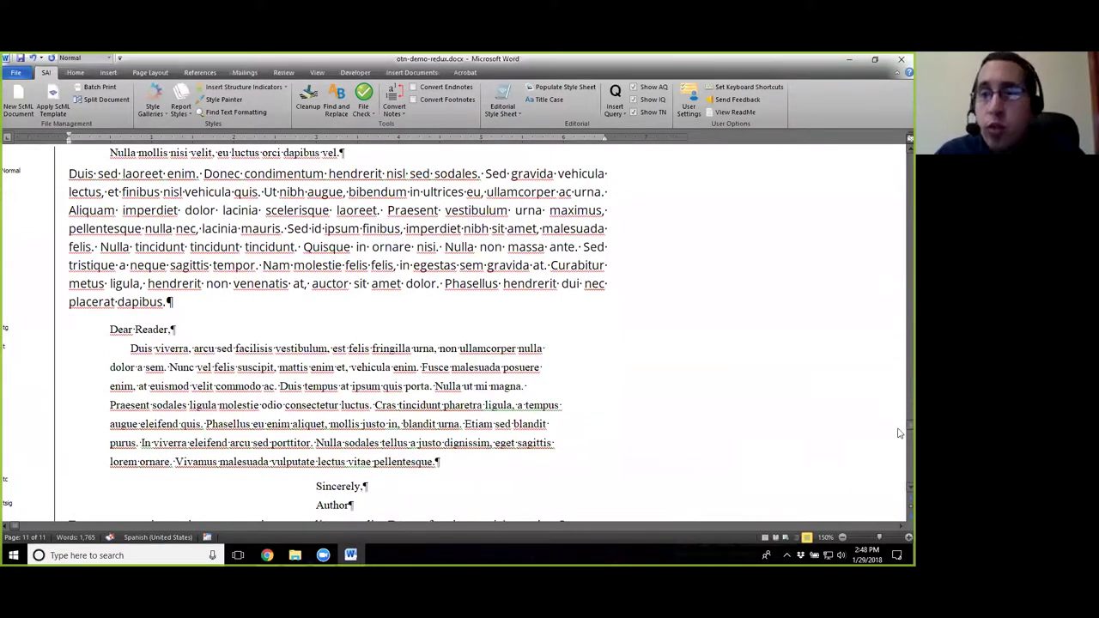
pyautogui.moveTo(899, 429); pyautogui.dragTo(900, 146)
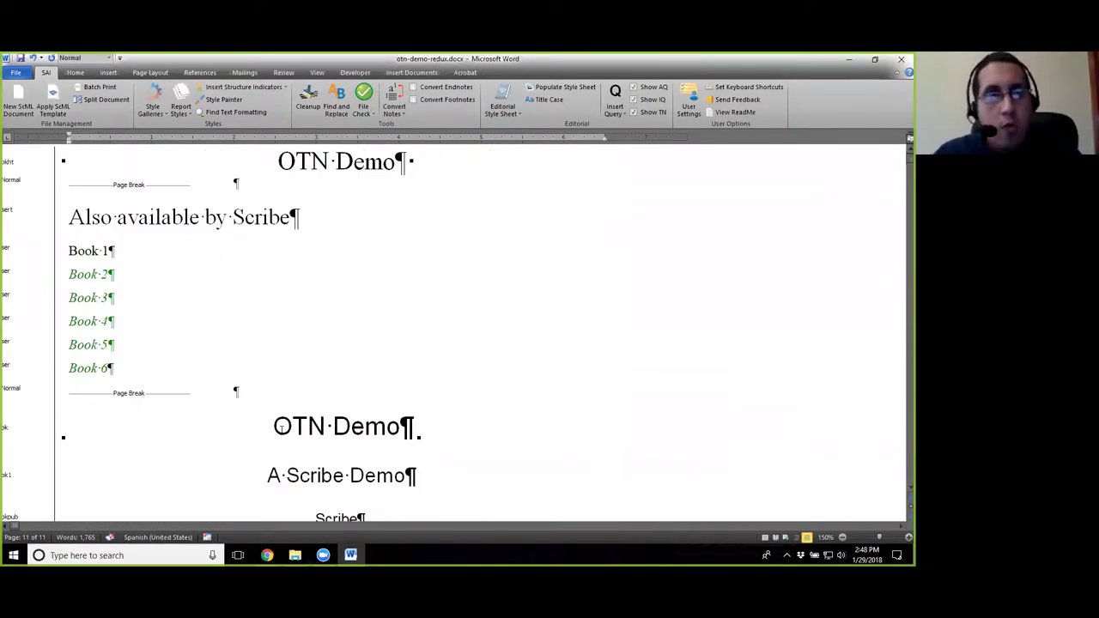
pyautogui.scroll(-4, 297, 402)
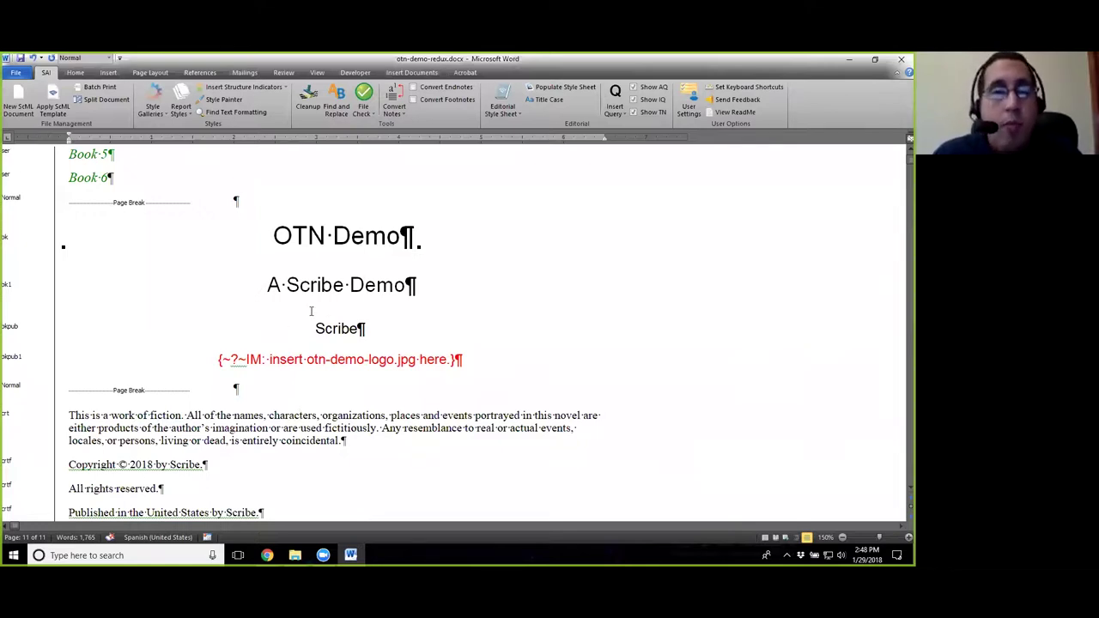
pyautogui.scroll(-1, 340, 316)
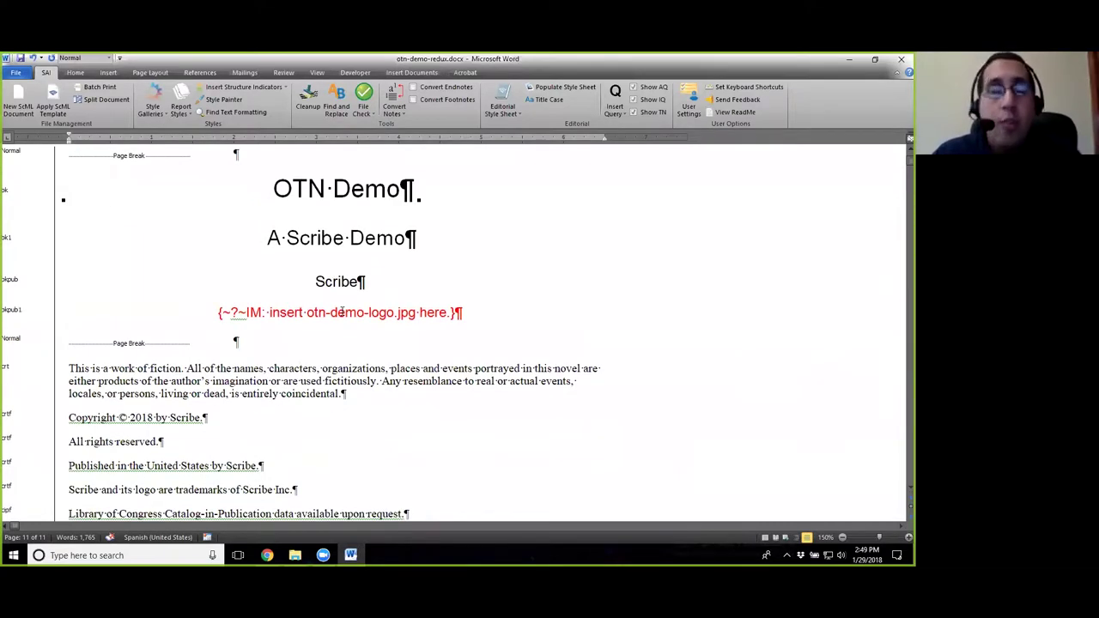
# Apply the dispk speaker style to the first 'Speaker 1:' label in the dialogue.
pyautogui.click(305, 368)
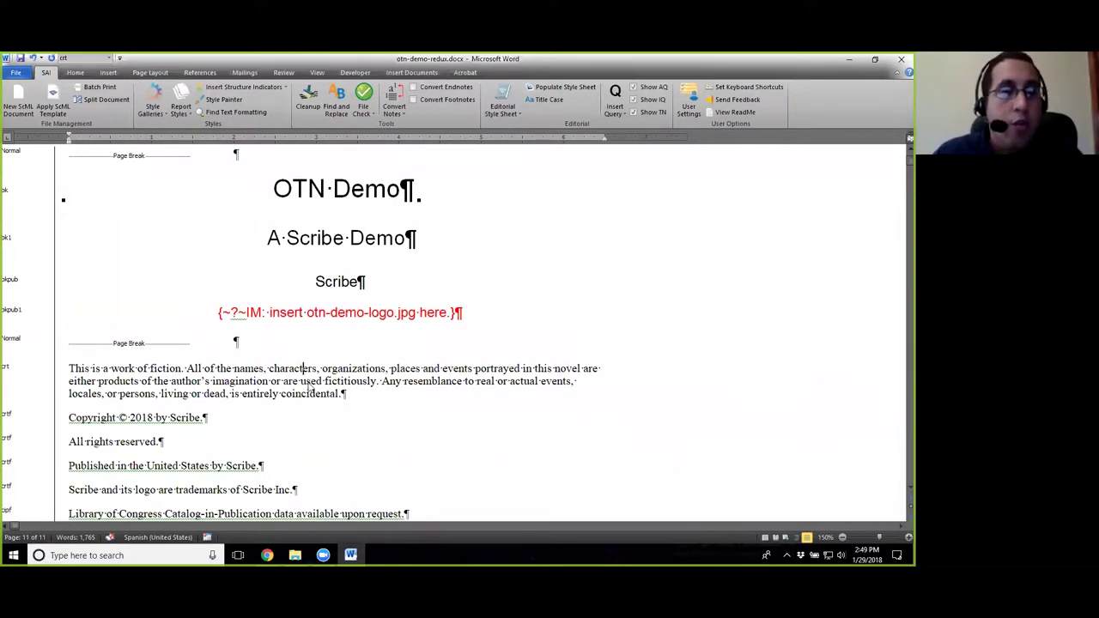
pyautogui.scroll(-5, 310, 384)
pyautogui.scroll(-20, 310, 384)
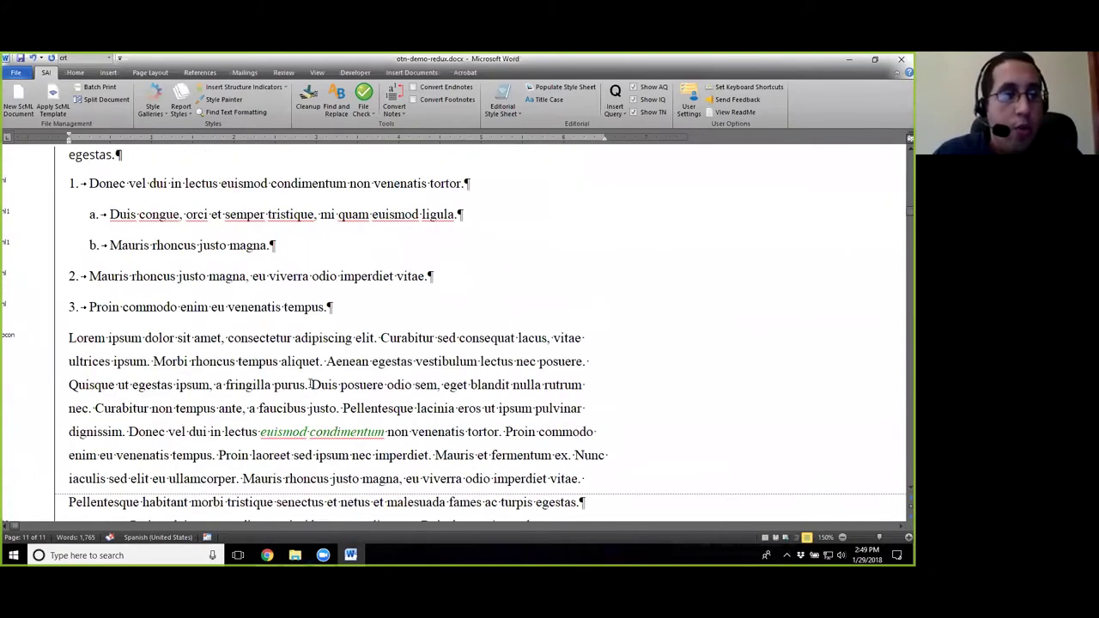
pyautogui.scroll(-10, 307, 386)
pyautogui.scroll(3, 308, 386)
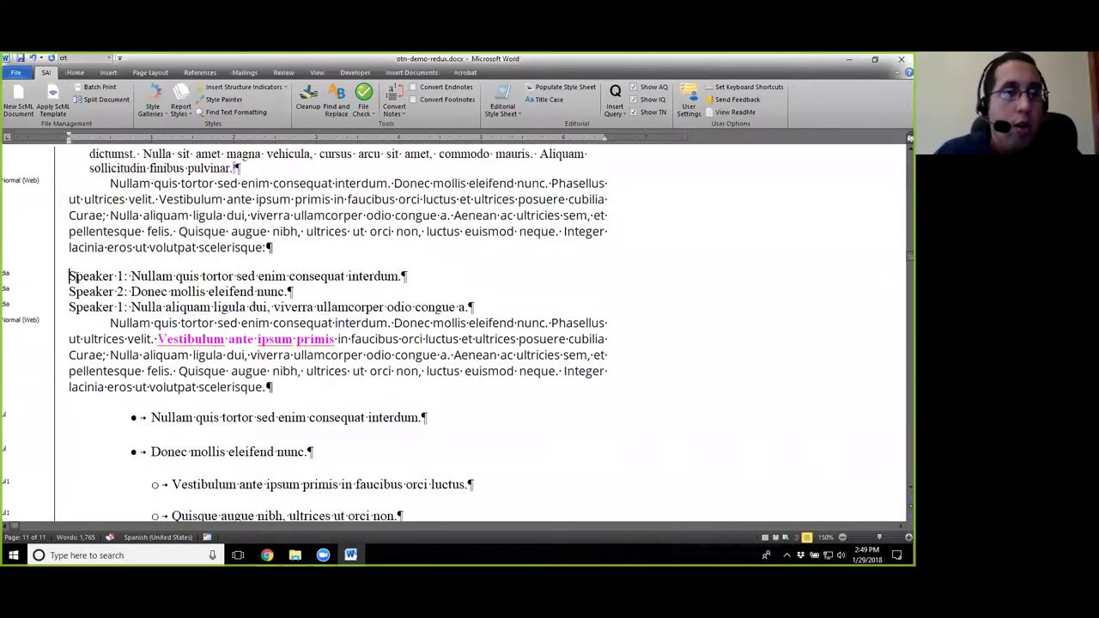
pyautogui.moveTo(69, 275); pyautogui.dragTo(123, 276)
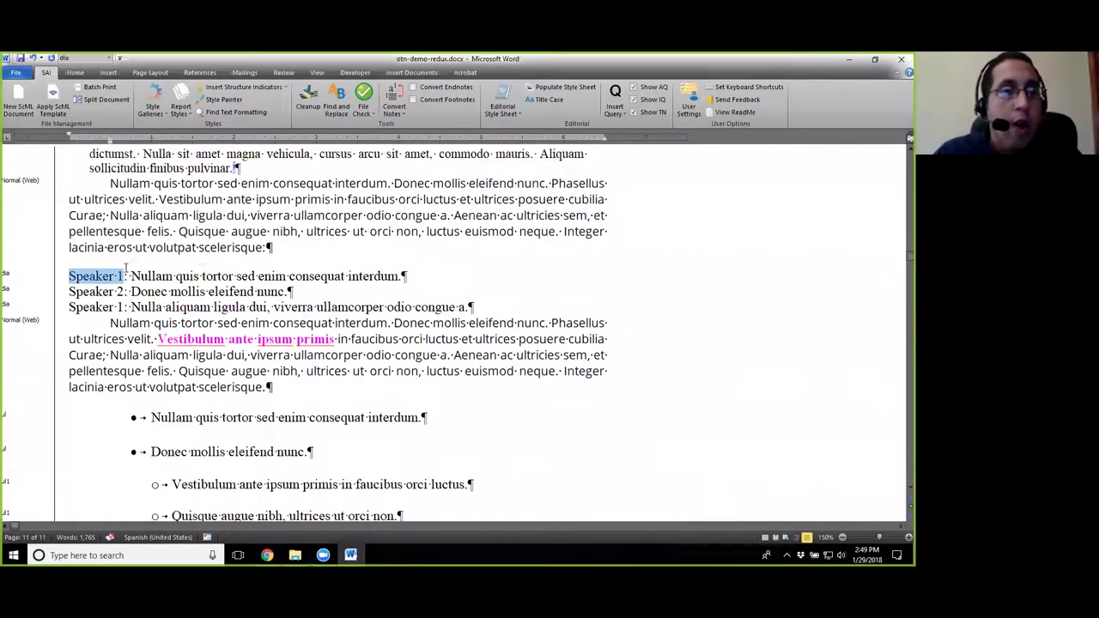
pyautogui.moveTo(130, 276); pyautogui.dragTo(98, 276)
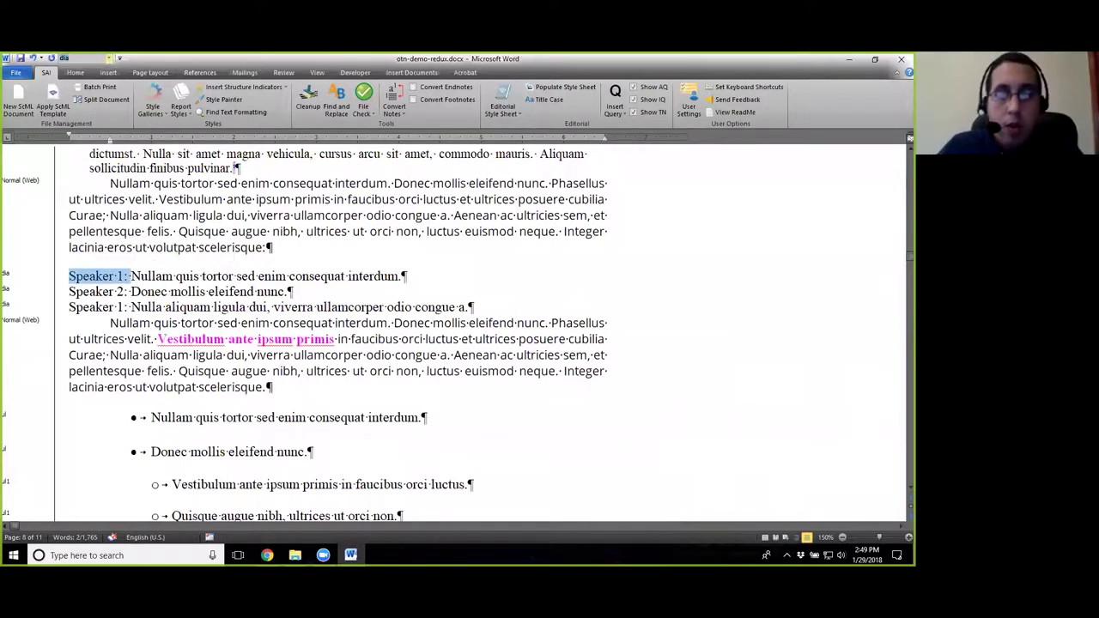
pyautogui.write('dispk')
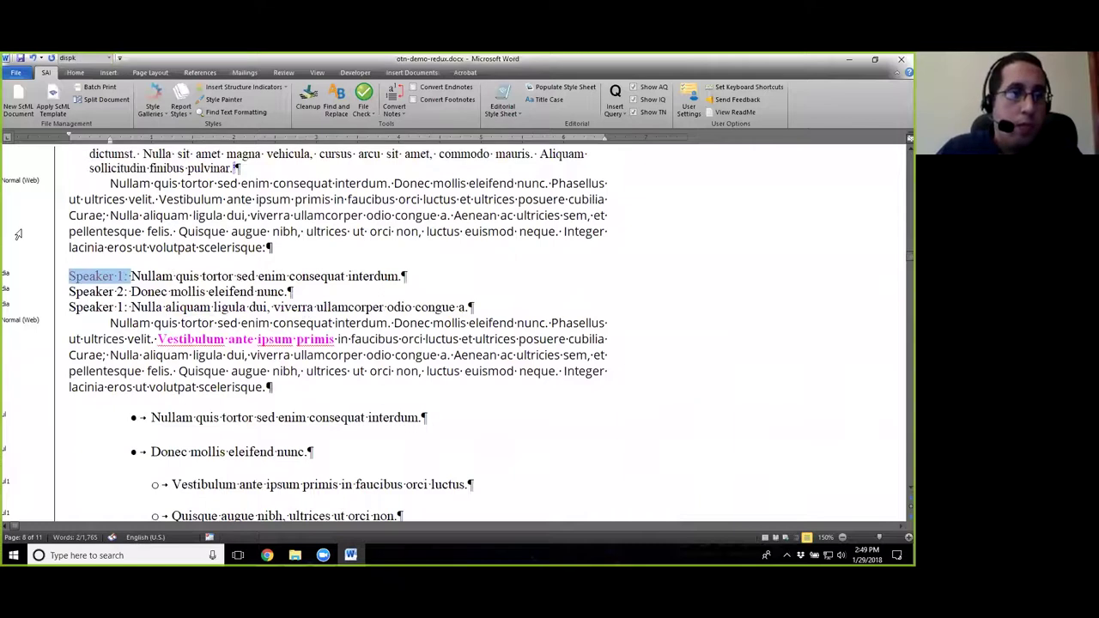
pyautogui.press('Return')
# Repeat dispk on the 'Speaker 2:' label and select the next 'Speaker 1' label.
pyautogui.moveTo(69, 291); pyautogui.dragTo(127, 291)
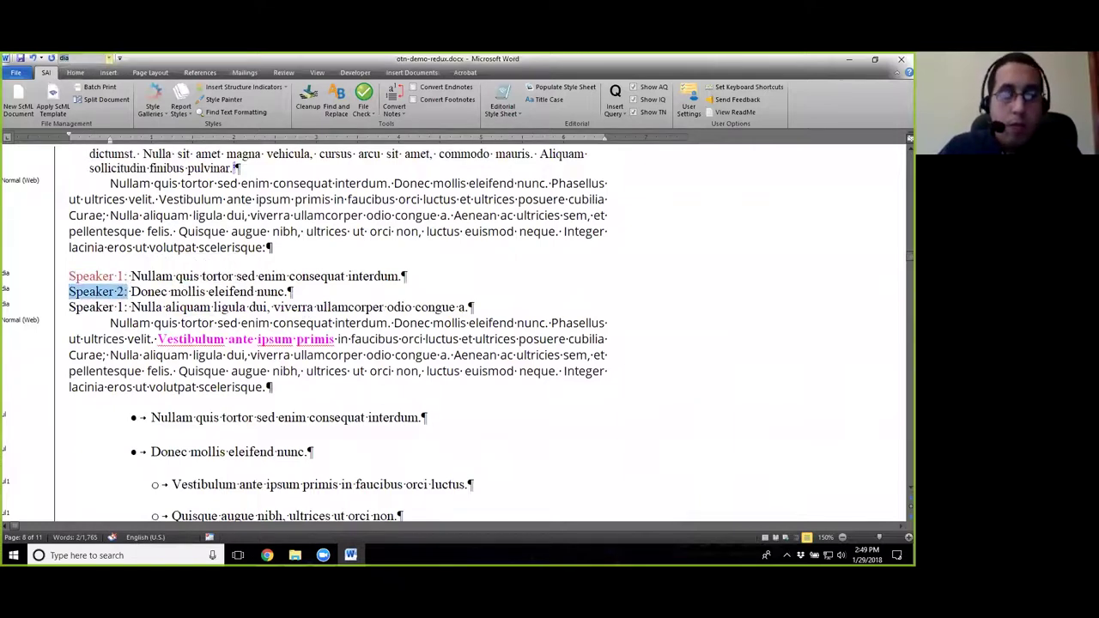
pyautogui.press('F4')
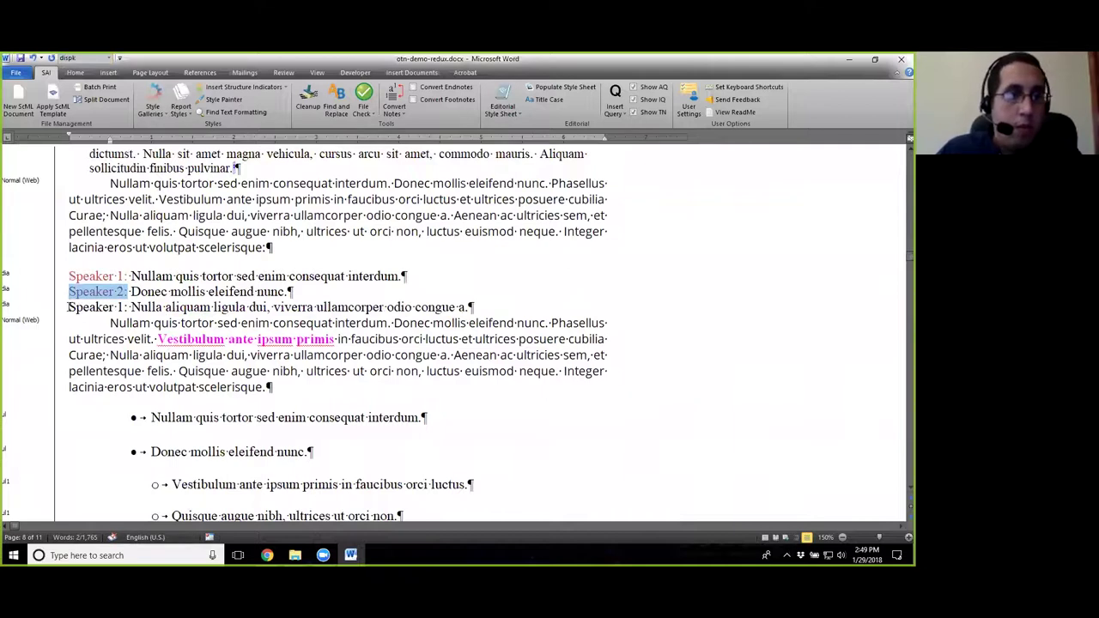
pyautogui.moveTo(71, 307); pyautogui.dragTo(127, 306)
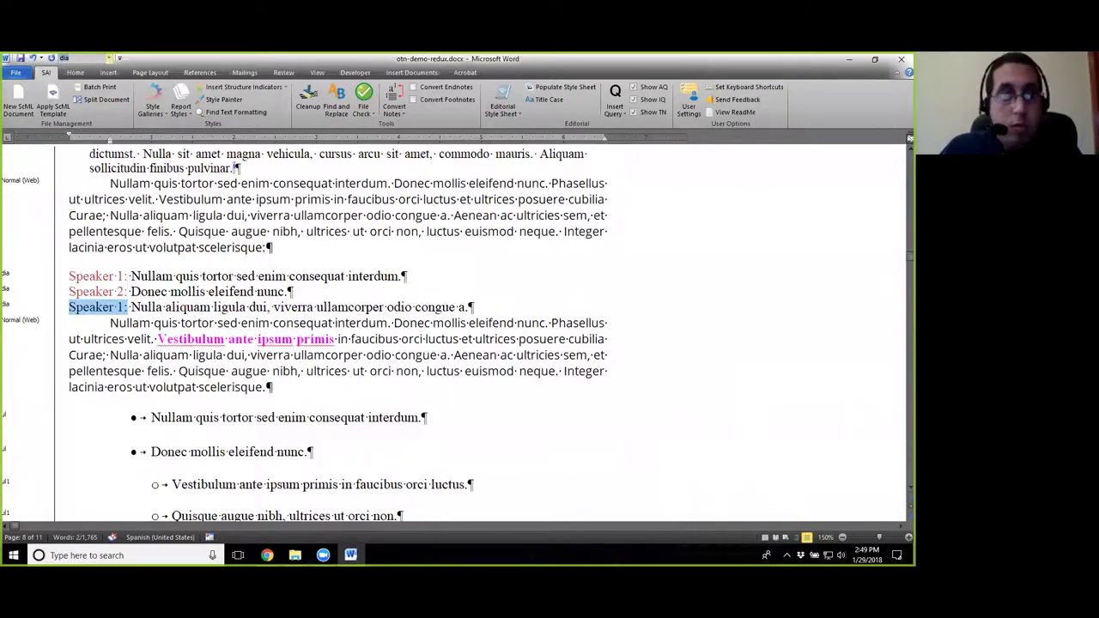
# Finish the Speaker 1 label with dispk, then tag 'Table 1.1.' in the table title with thn.
pyautogui.press('F4')
pyautogui.scroll(-5, 210, 309)
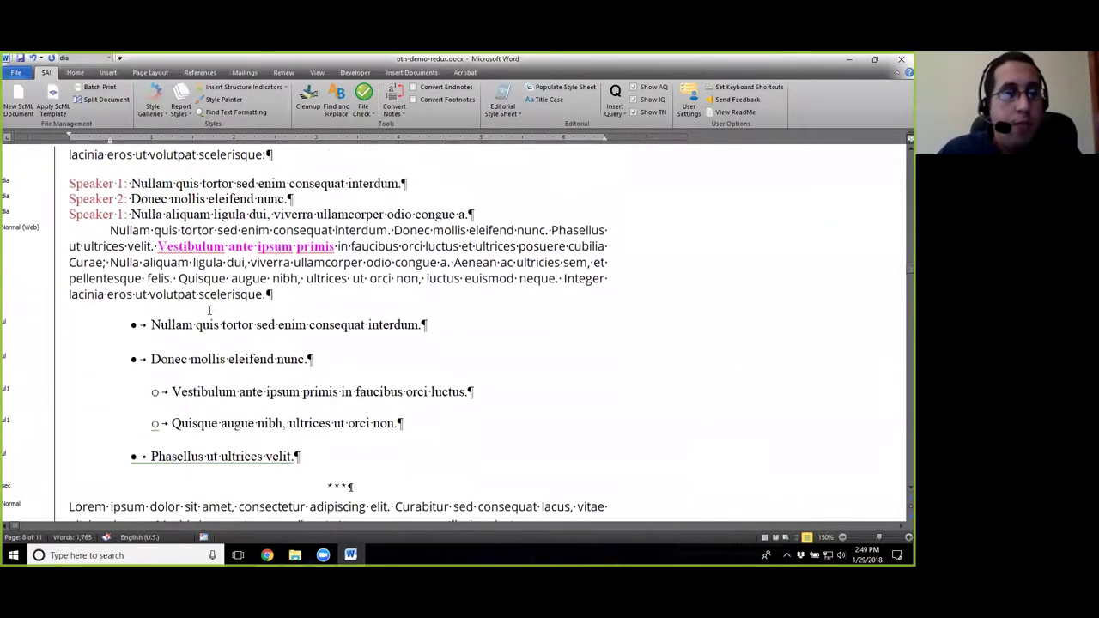
pyautogui.scroll(-20, 210, 316)
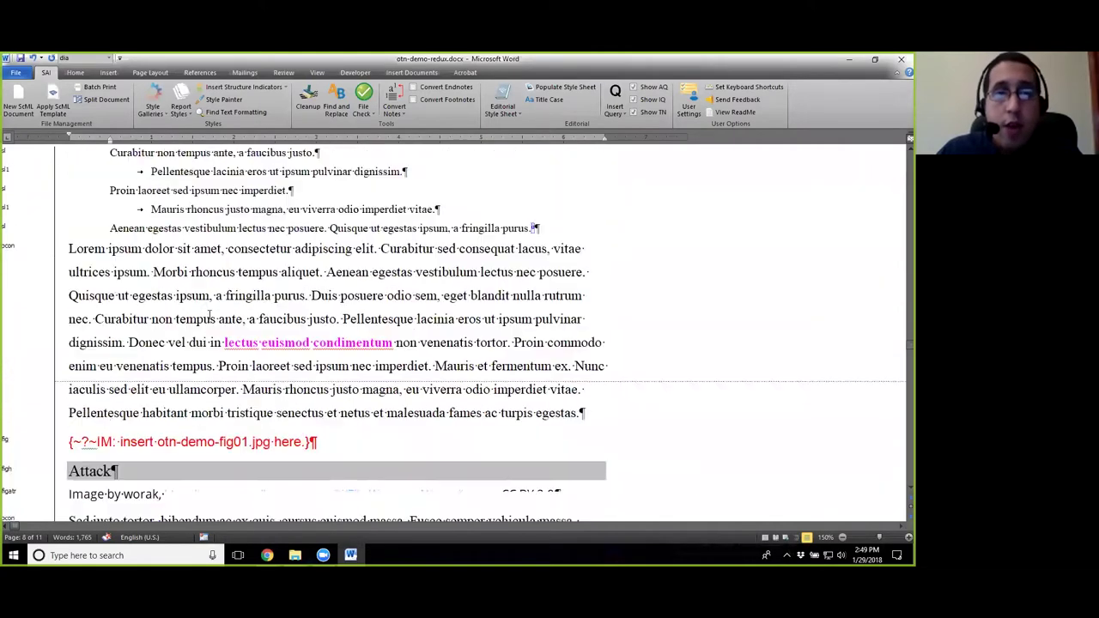
pyautogui.scroll(-12, 210, 316)
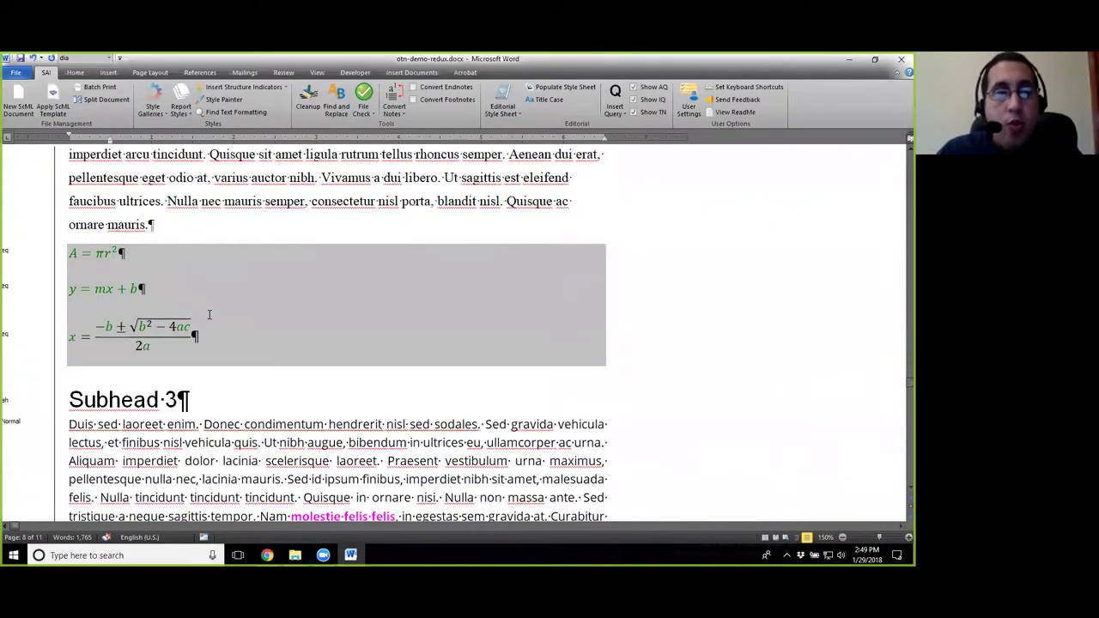
pyautogui.scroll(-10, 211, 317)
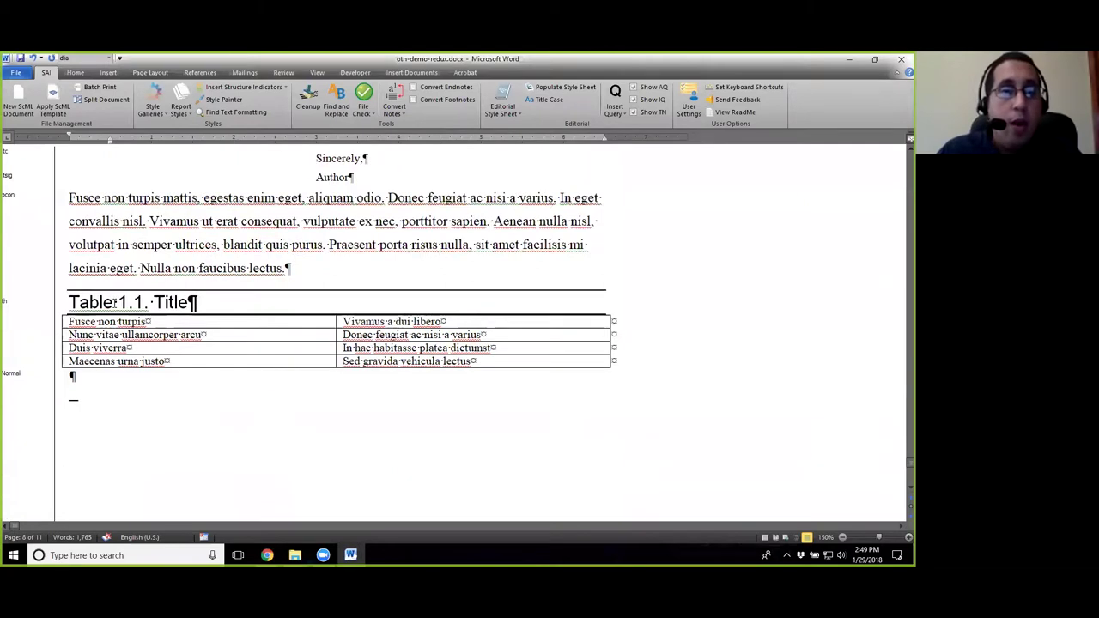
pyautogui.moveTo(68, 299); pyautogui.dragTo(150, 301)
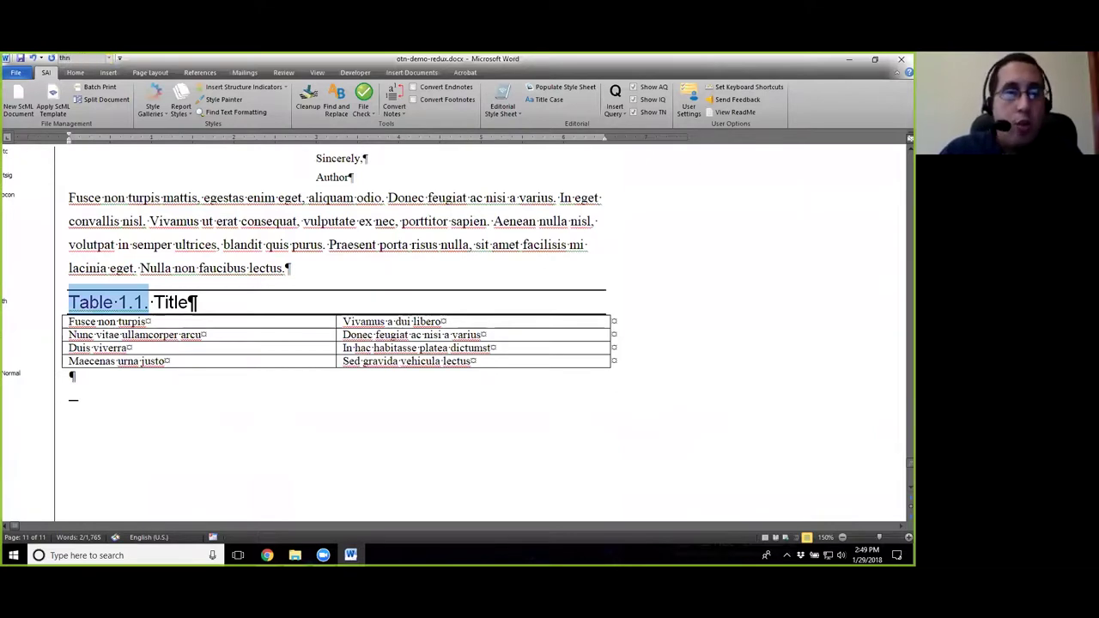
pyautogui.click(179, 292)
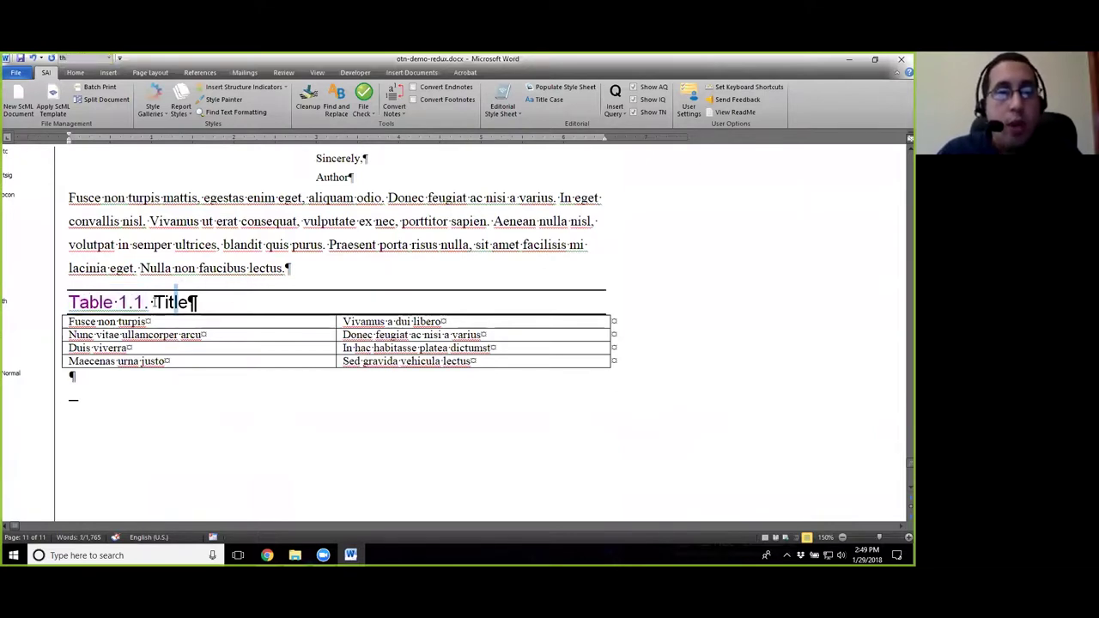
# Return to the top and check the style tag on the OTN Demo title.
pyautogui.scroll(3, 404, 397)
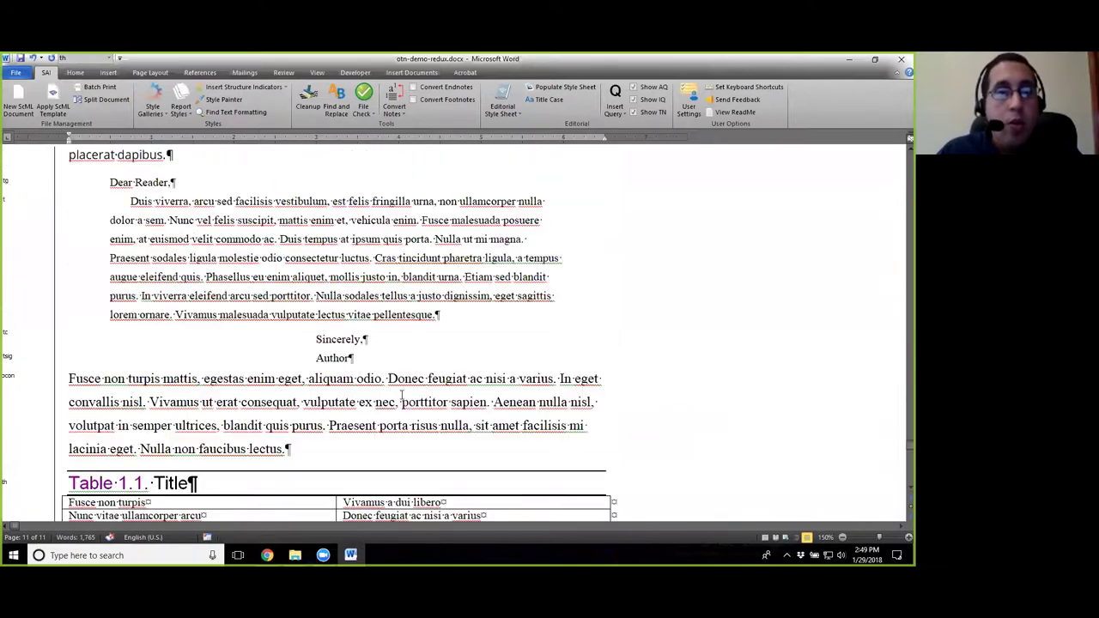
pyautogui.scroll(10, 401, 397)
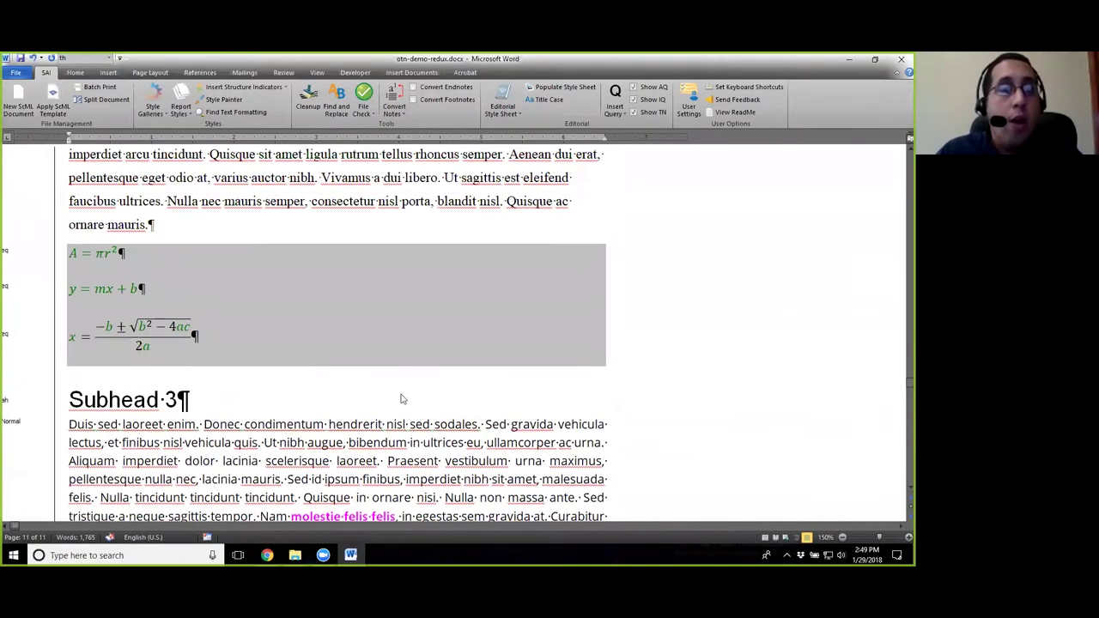
pyautogui.scroll(10, 400, 397)
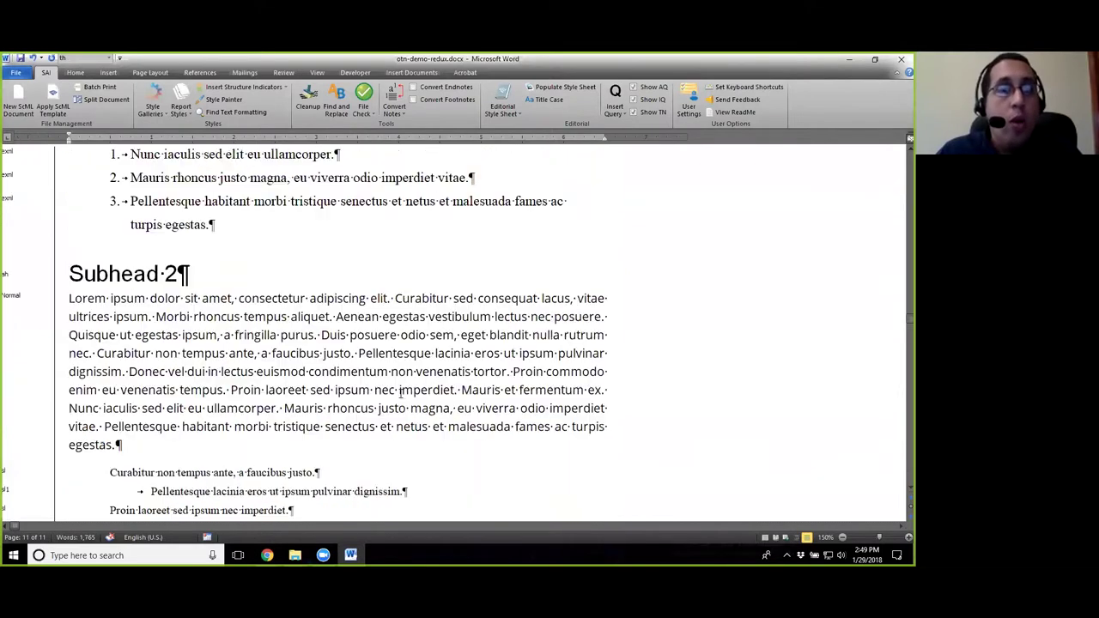
pyautogui.scroll(6, 401, 393)
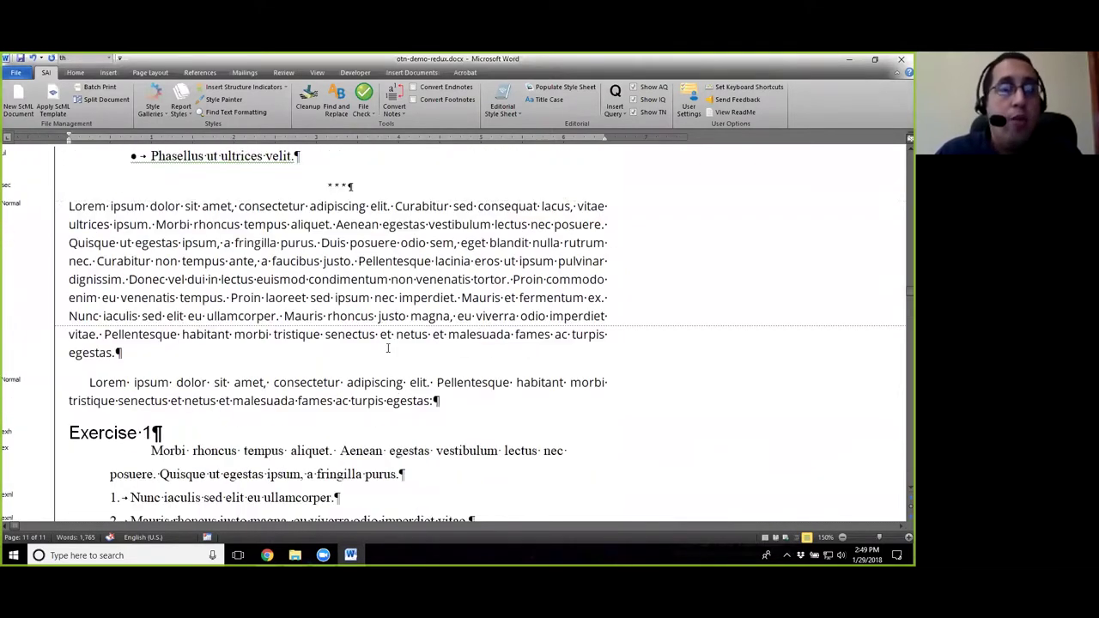
pyautogui.scroll(8, 388, 349)
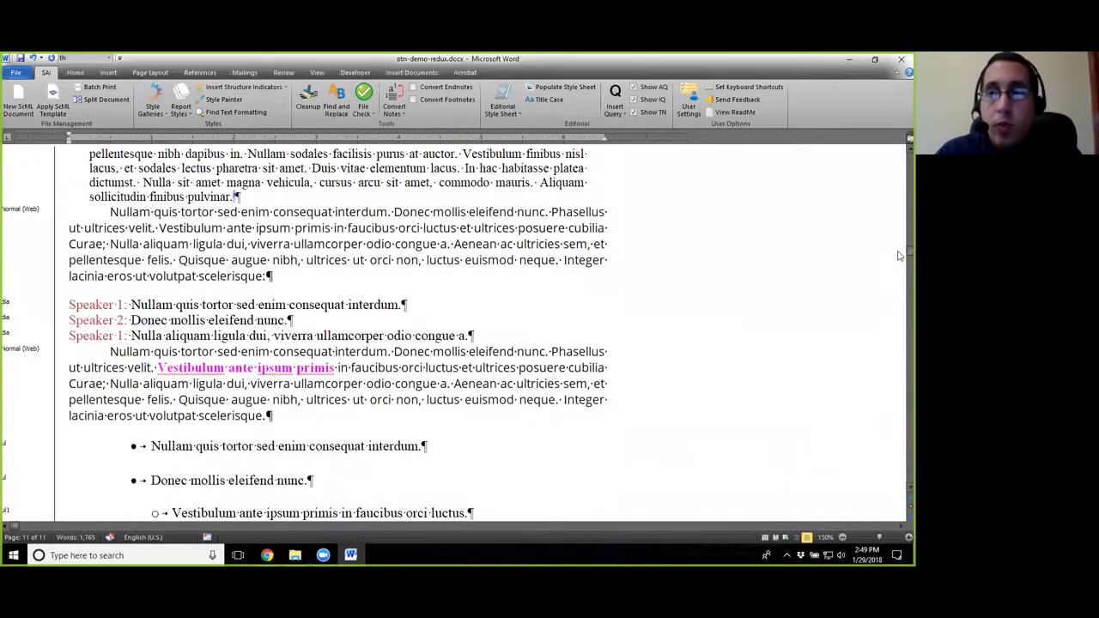
pyautogui.moveTo(899, 251); pyautogui.dragTo(478, 300)
pyautogui.click(312, 163)
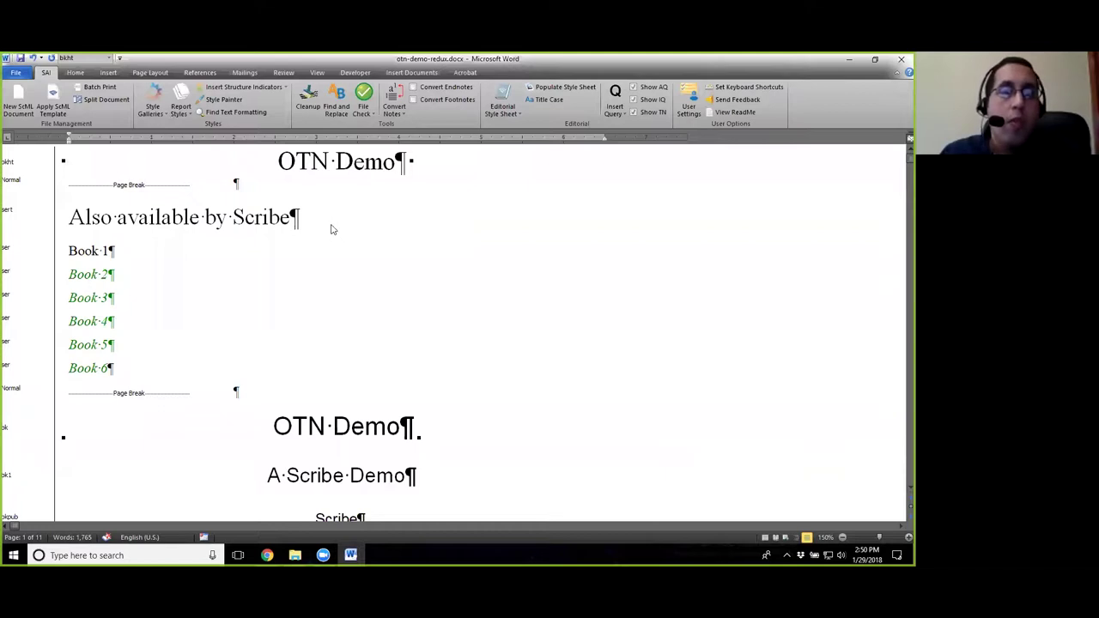
# Check the styles of the Table of Contents heading and the chapter 1 number paragraph.
pyautogui.scroll(-10, 341, 237)
pyautogui.scroll(-6, 342, 244)
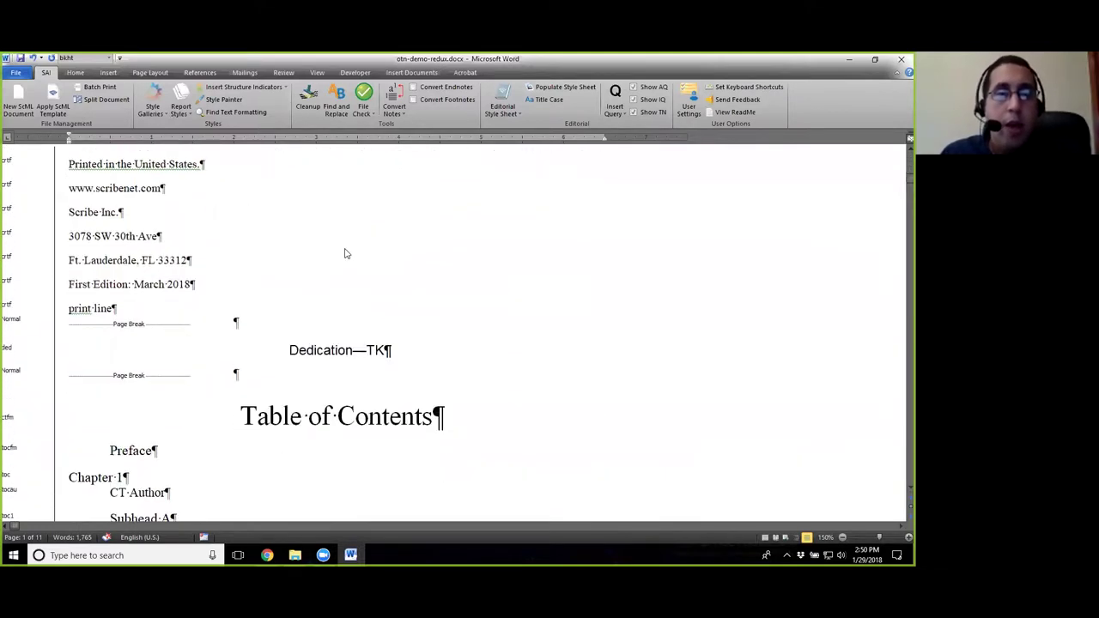
pyautogui.click(241, 220)
pyautogui.scroll(-5, 299, 326)
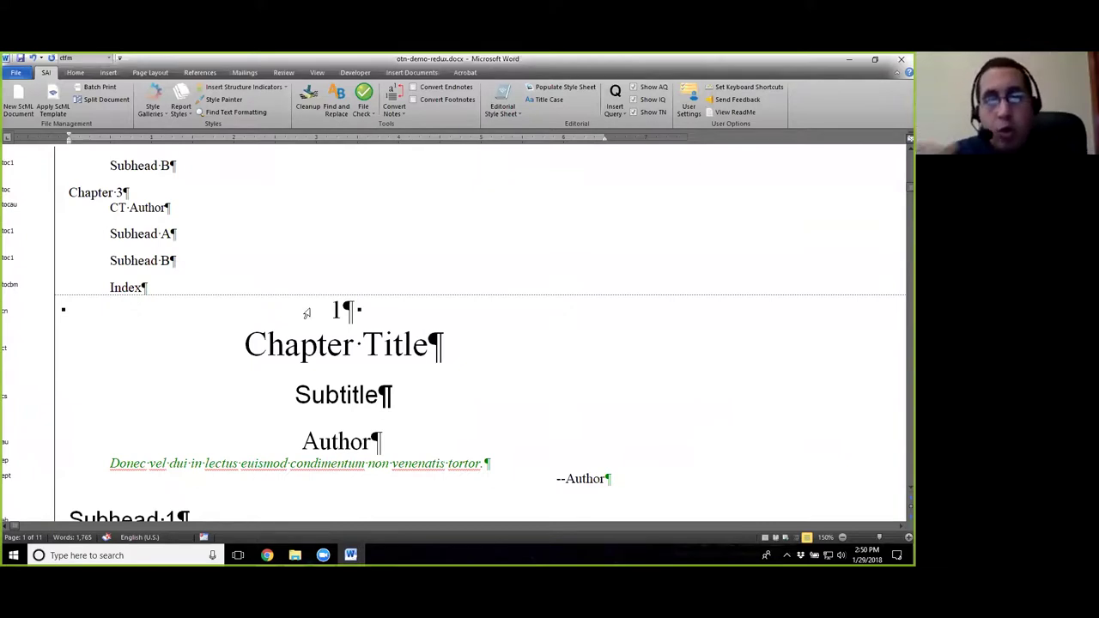
pyautogui.click(342, 307)
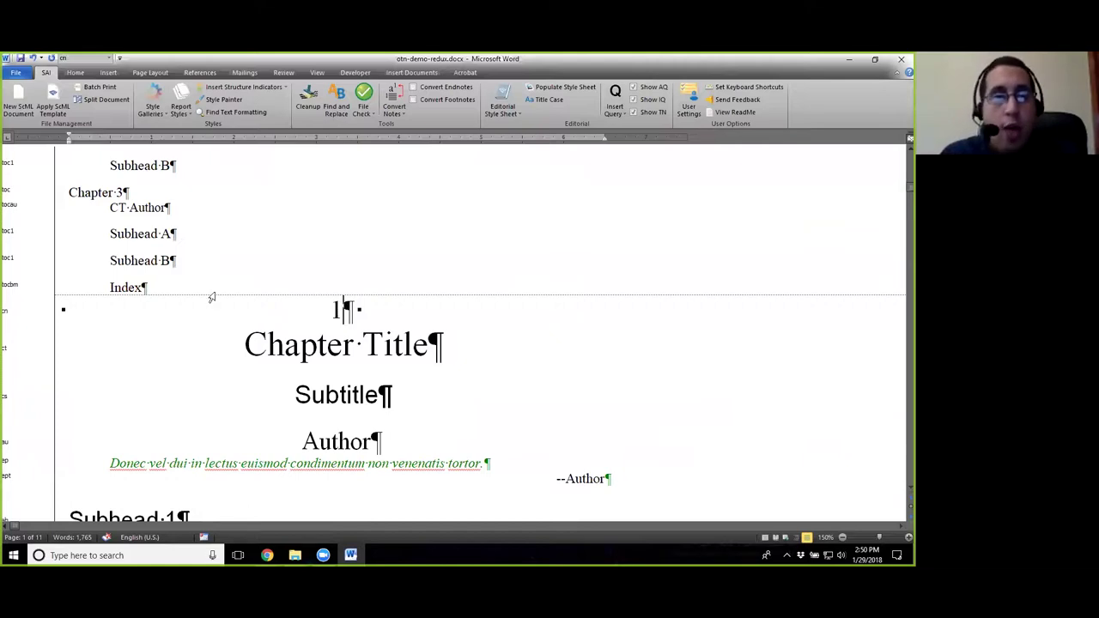
pyautogui.scroll(5, 232, 287)
pyautogui.scroll(-4, 206, 296)
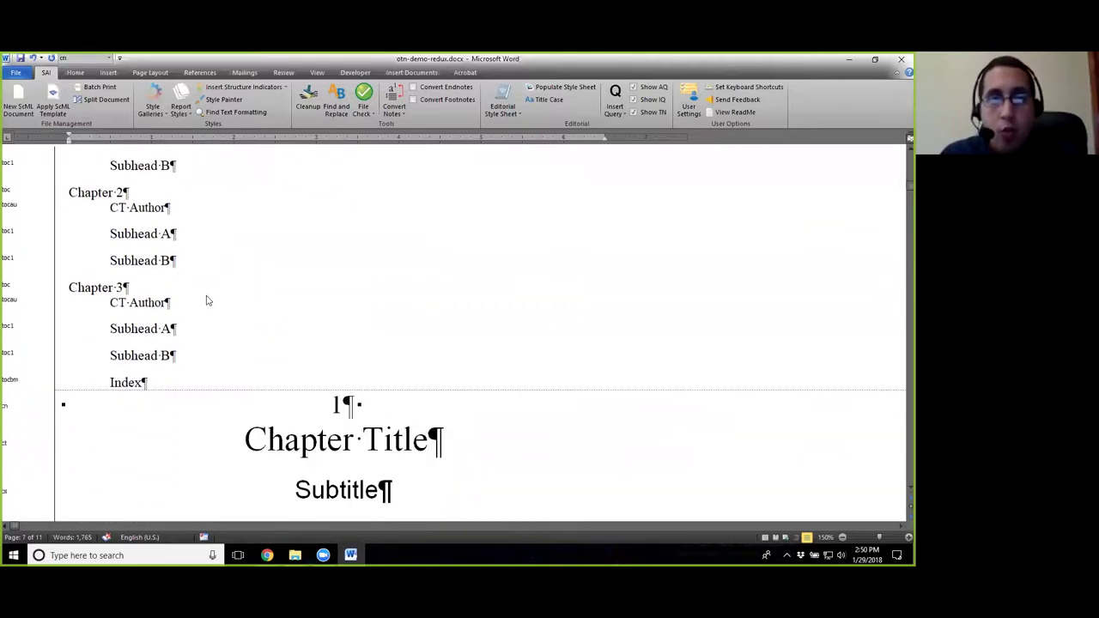
pyautogui.click(336, 406)
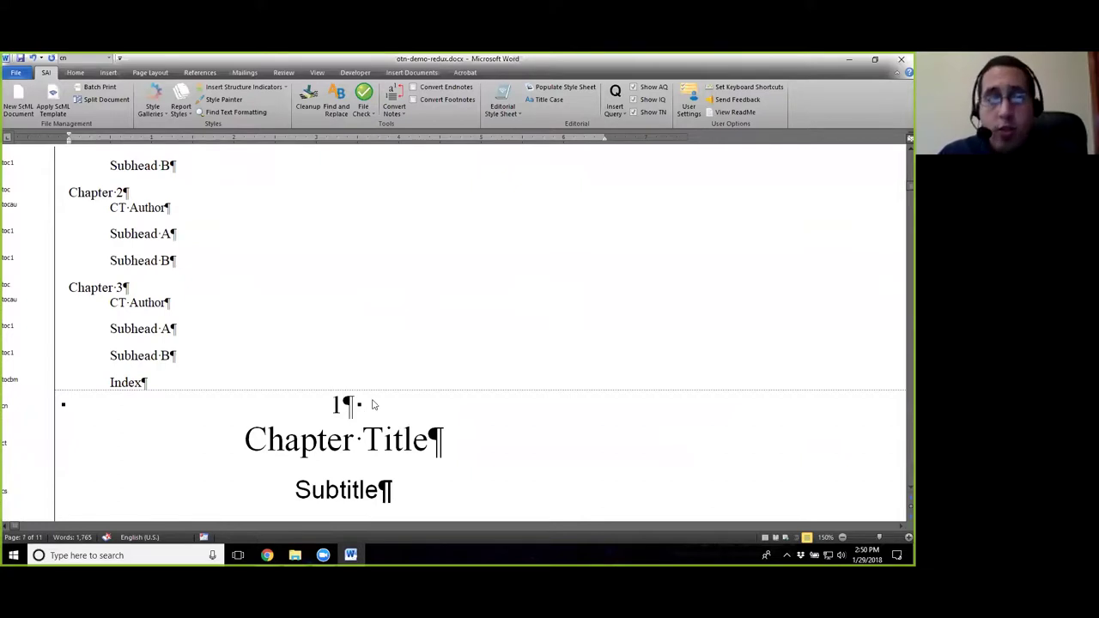
pyautogui.scroll(-2, 374, 404)
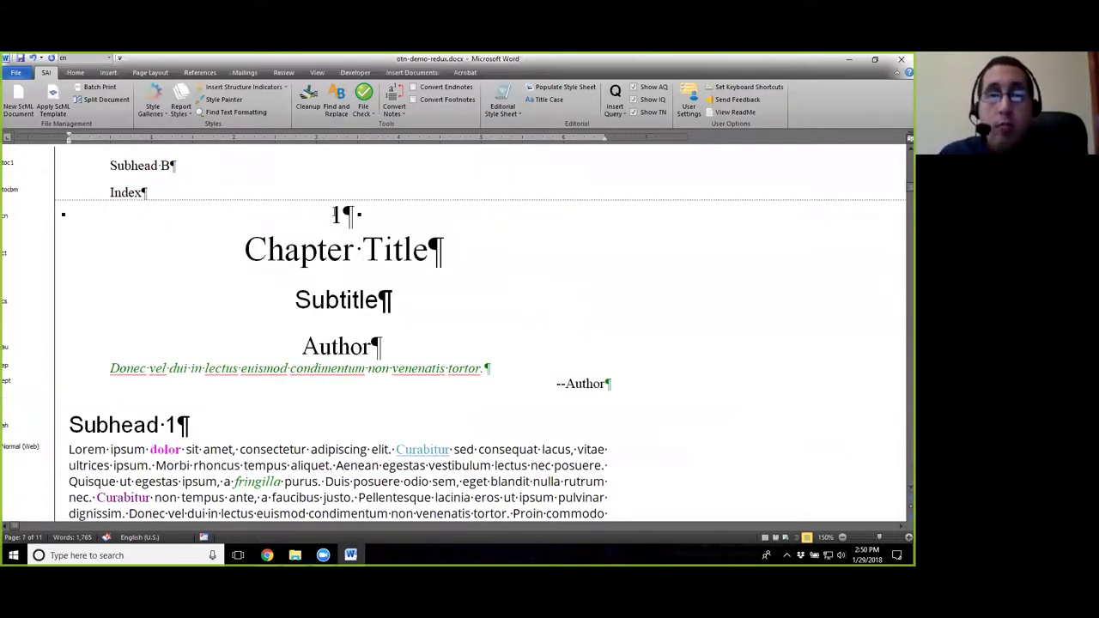
pyautogui.scroll(-5, 361, 273)
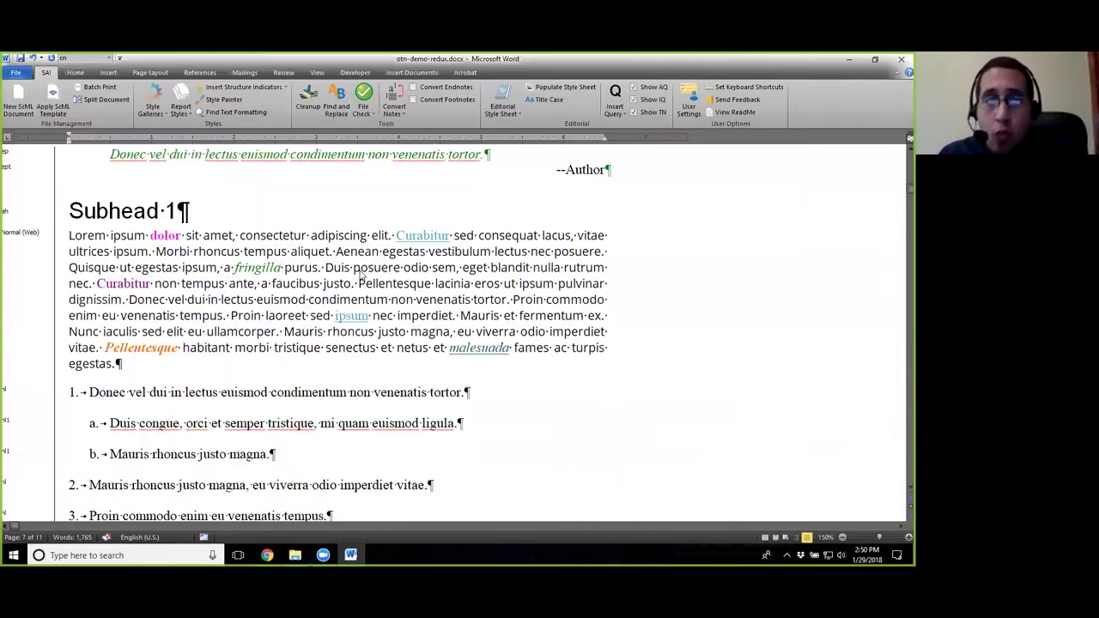
pyautogui.scroll(-6, 361, 273)
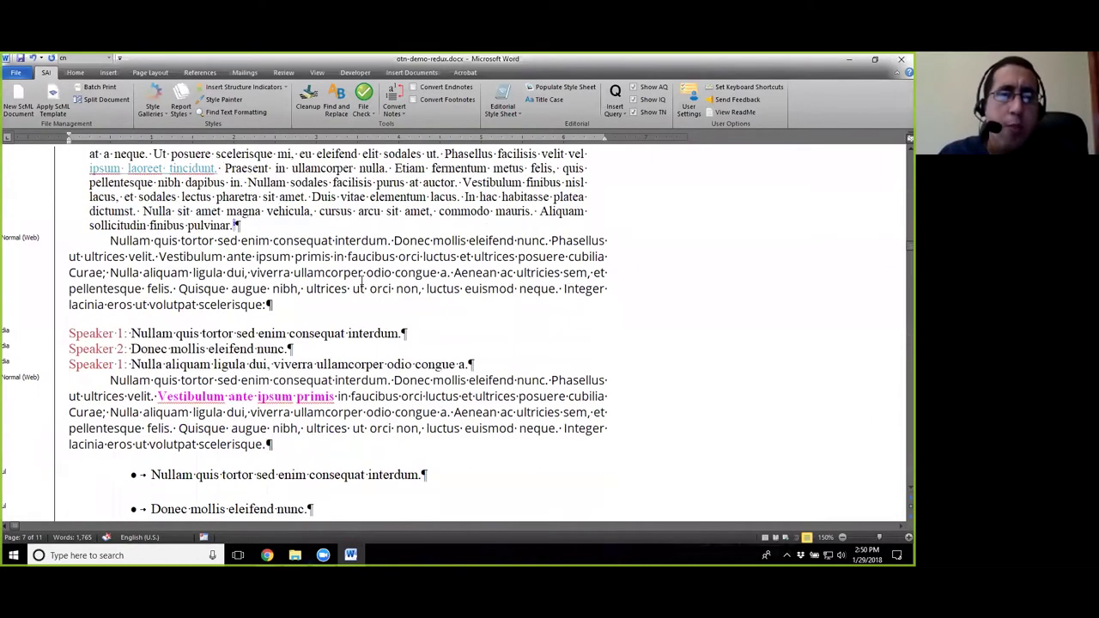
pyautogui.scroll(7, 544, 368)
pyautogui.scroll(15, 544, 368)
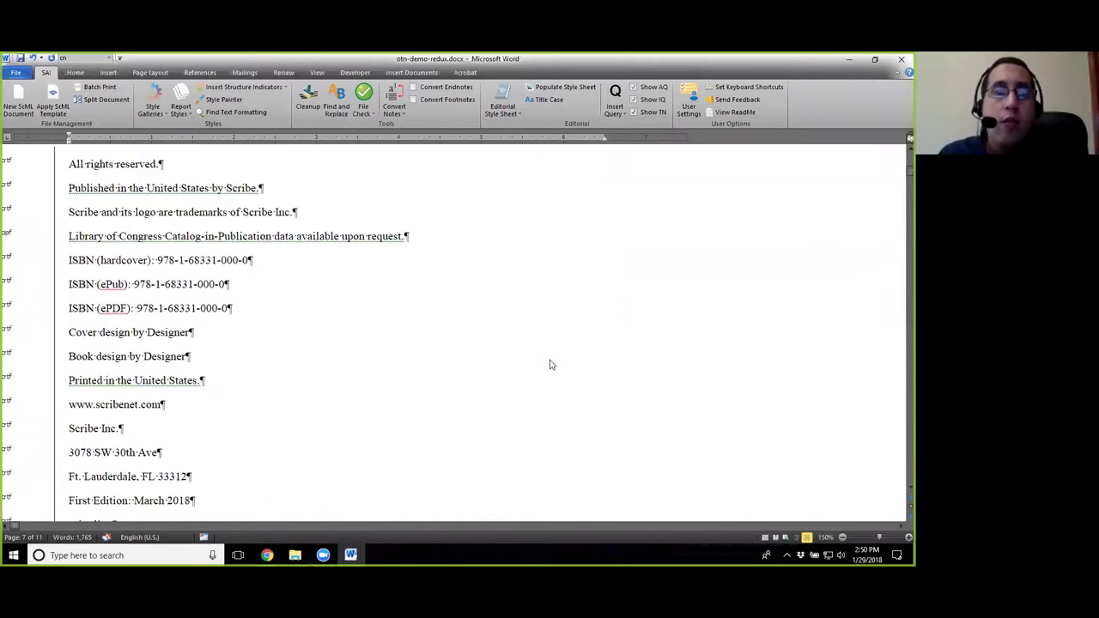
pyautogui.scroll(2, 344, 288)
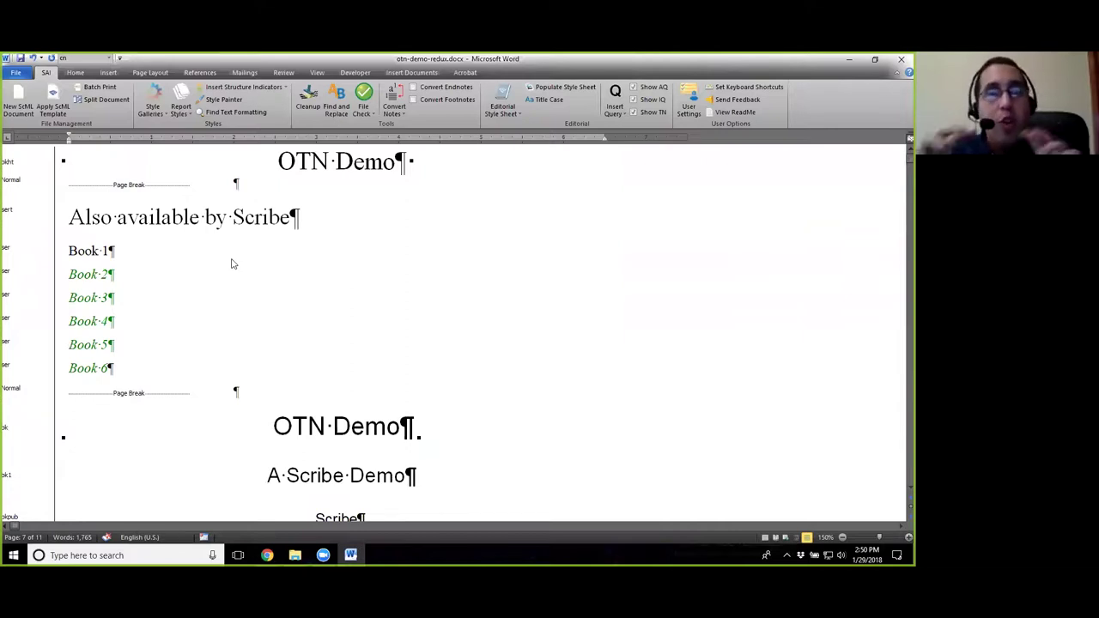
pyautogui.click(279, 165)
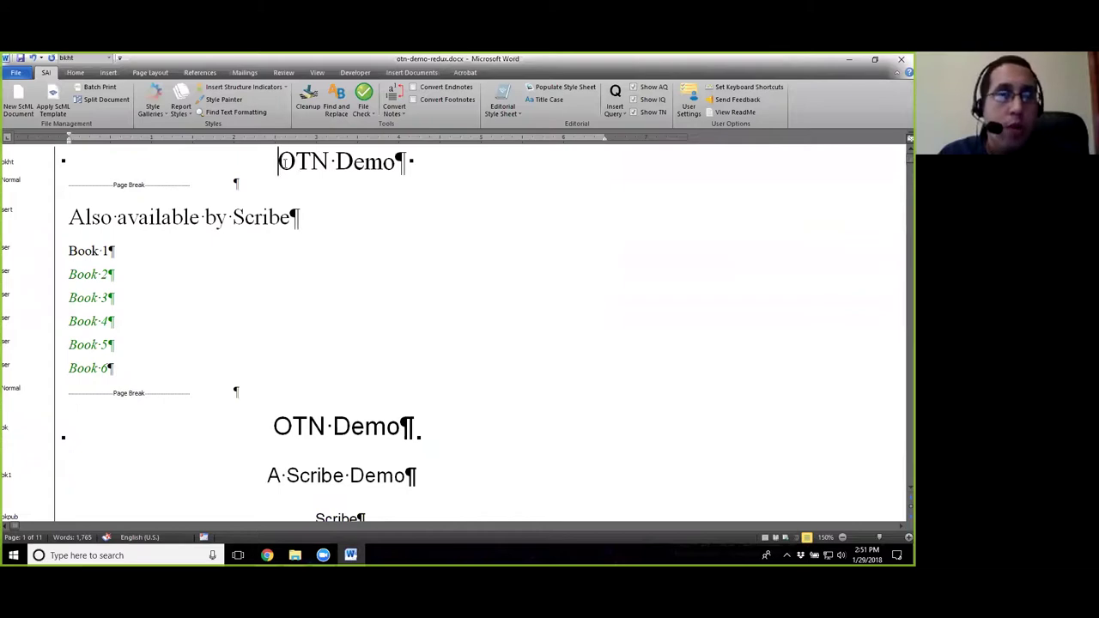
pyautogui.moveTo(292, 163); pyautogui.dragTo(404, 162)
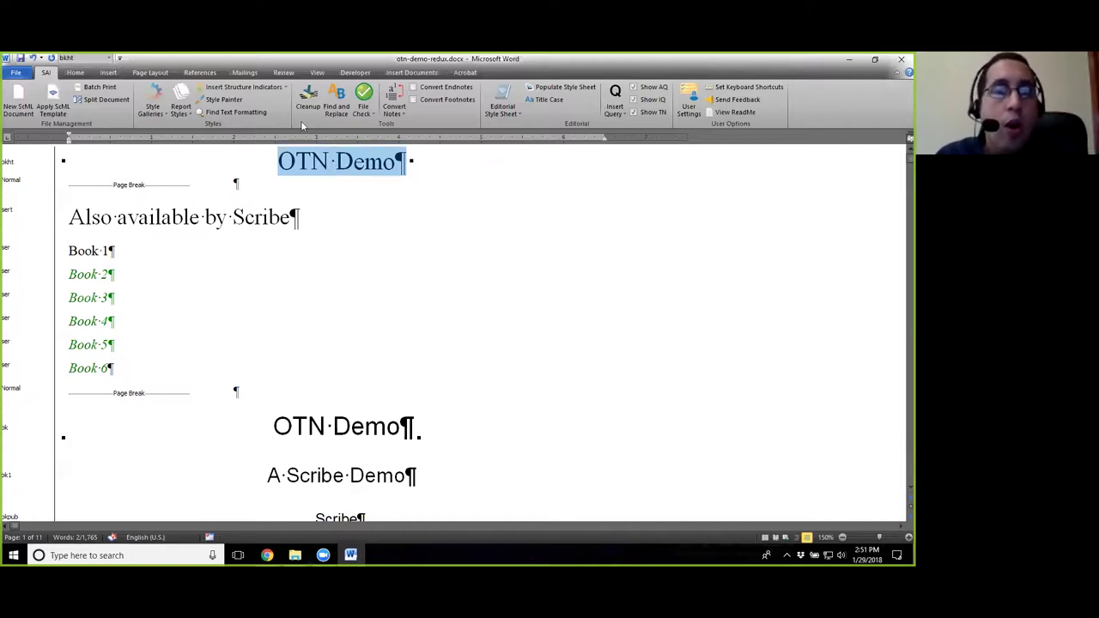
pyautogui.click(255, 95)
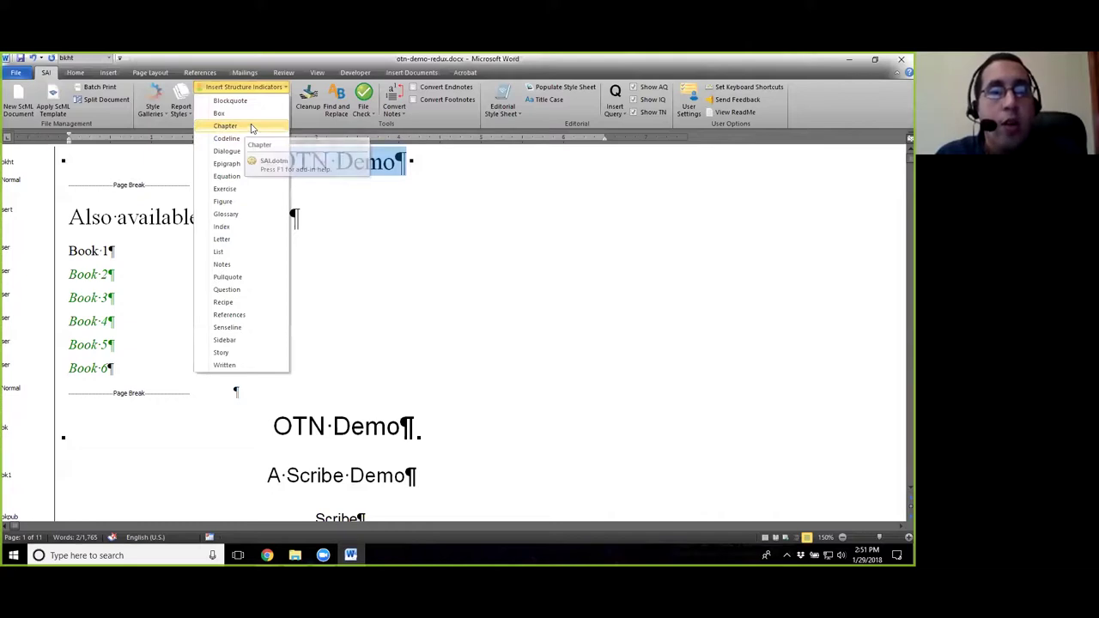
pyautogui.click(215, 88)
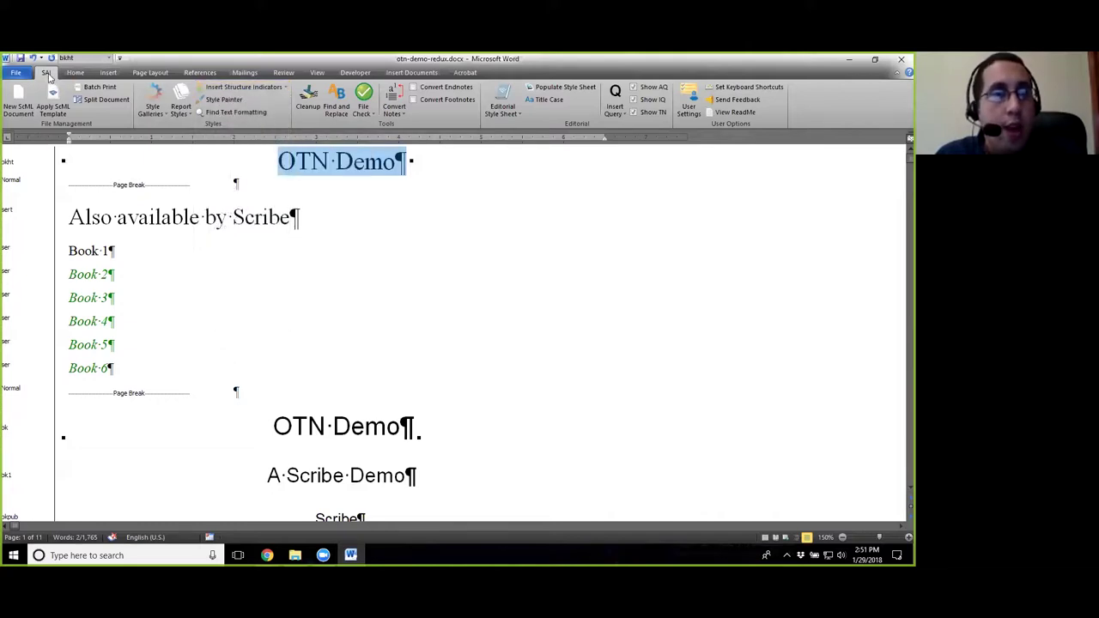
pyautogui.click(217, 88)
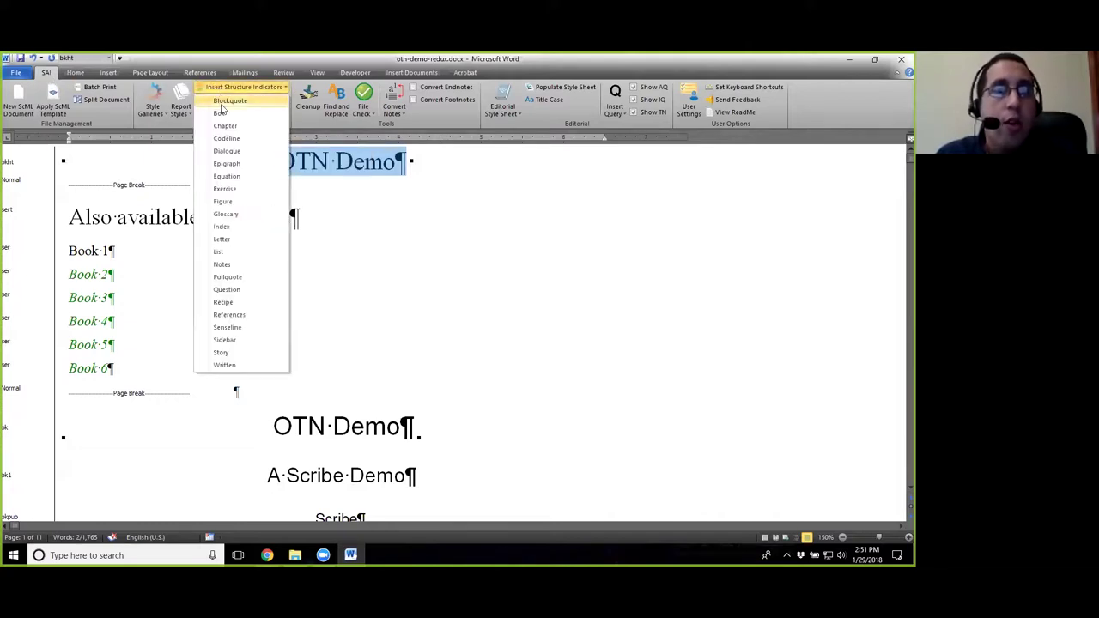
pyautogui.click(225, 127)
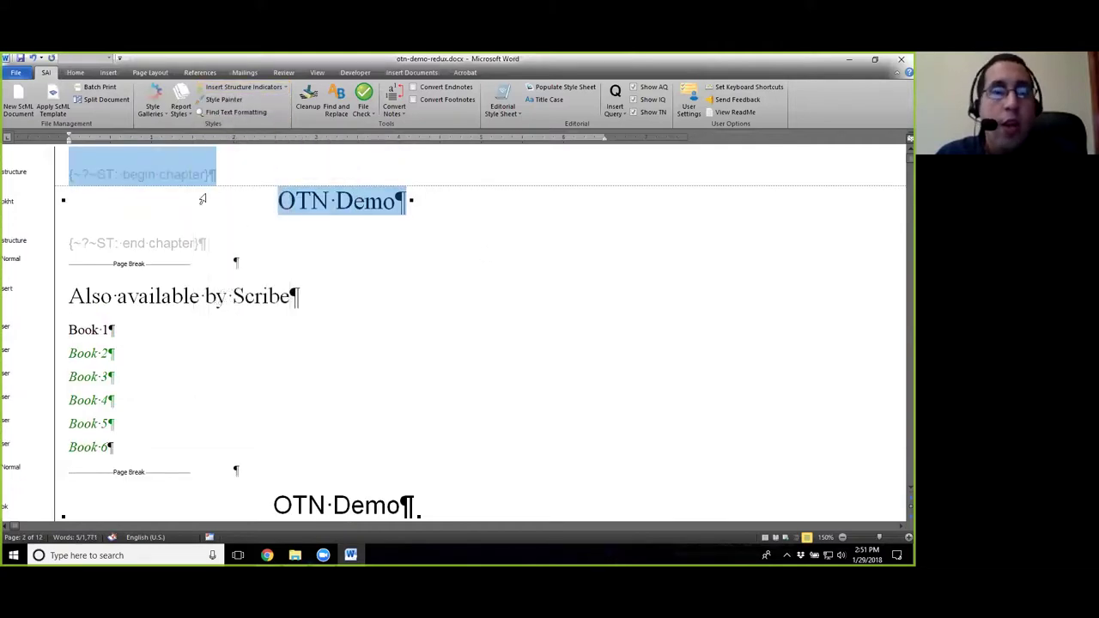
pyautogui.click(69, 174)
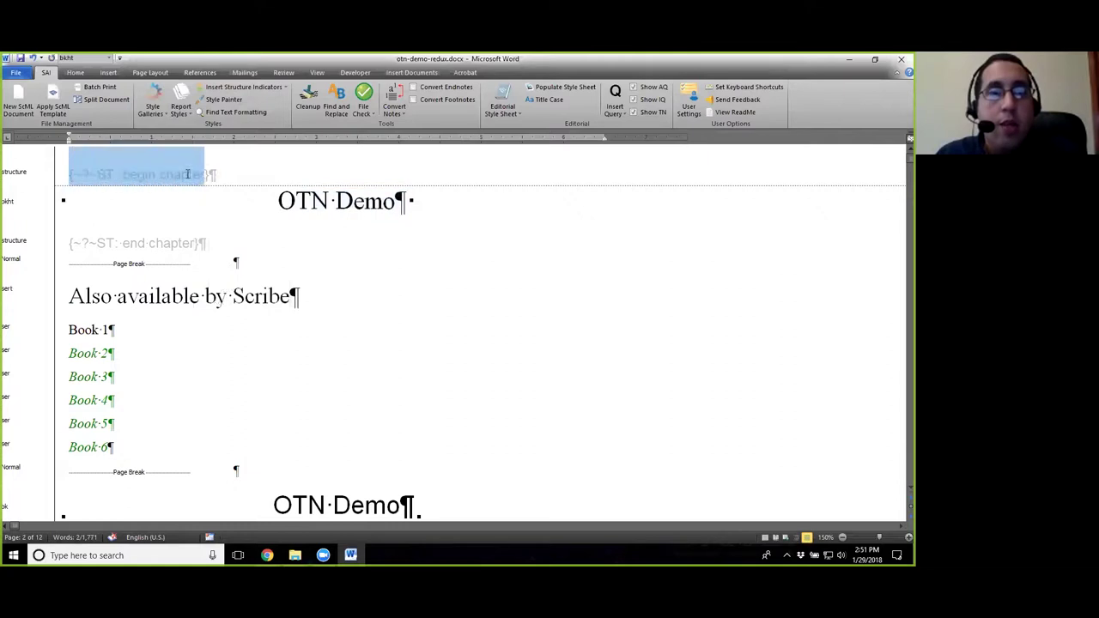
pyautogui.moveTo(83, 241); pyautogui.dragTo(180, 240)
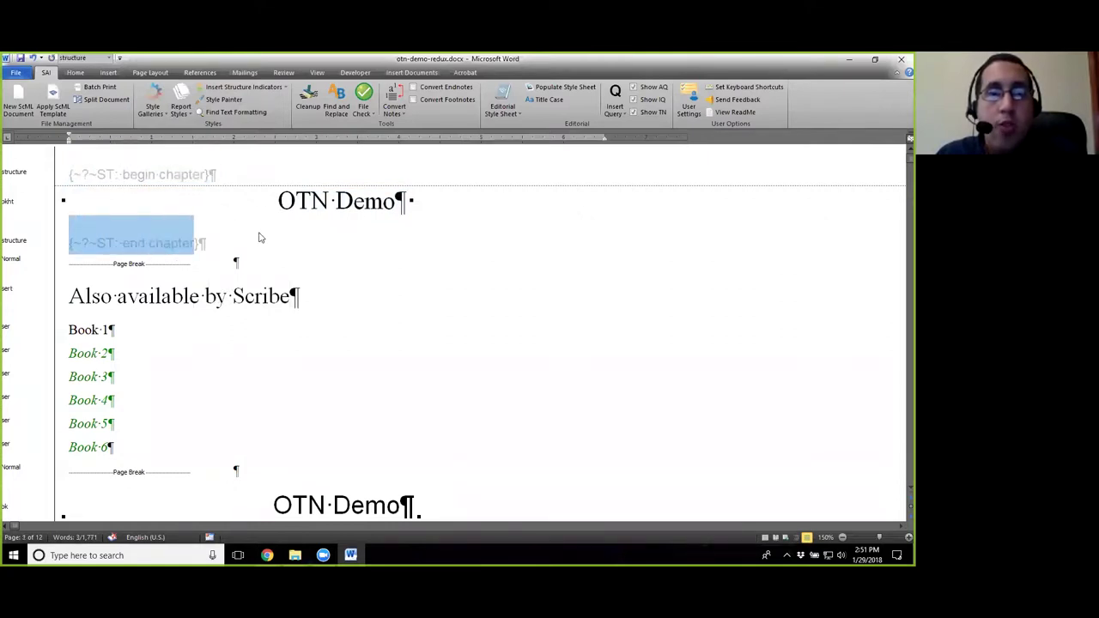
pyautogui.moveTo(315, 203); pyautogui.dragTo(389, 201)
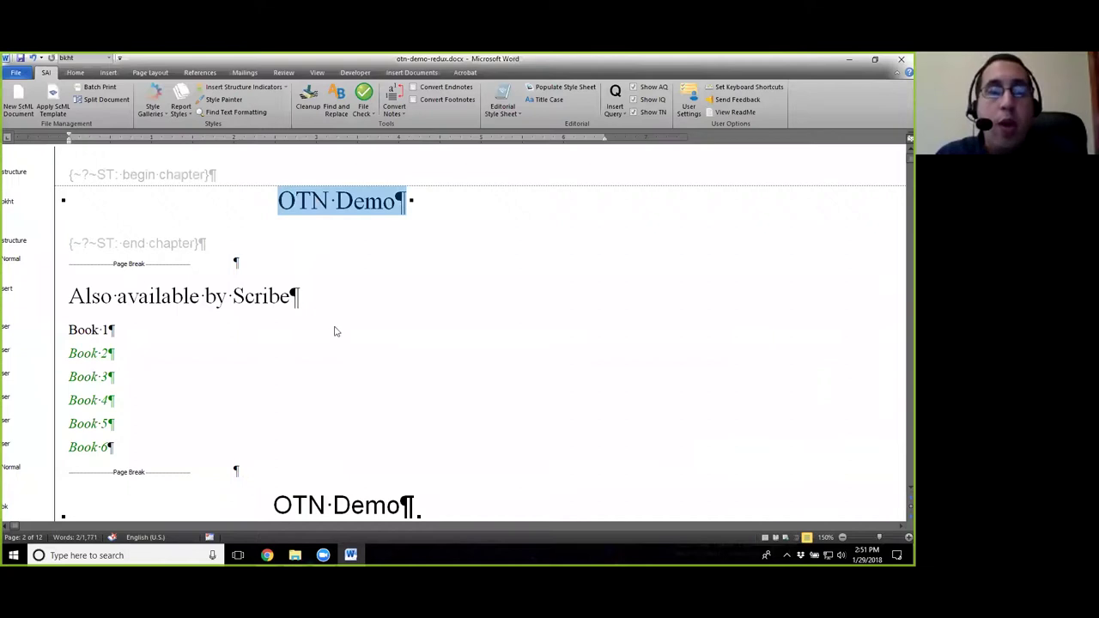
pyautogui.scroll(-3, 419, 425)
pyautogui.scroll(-6, 420, 421)
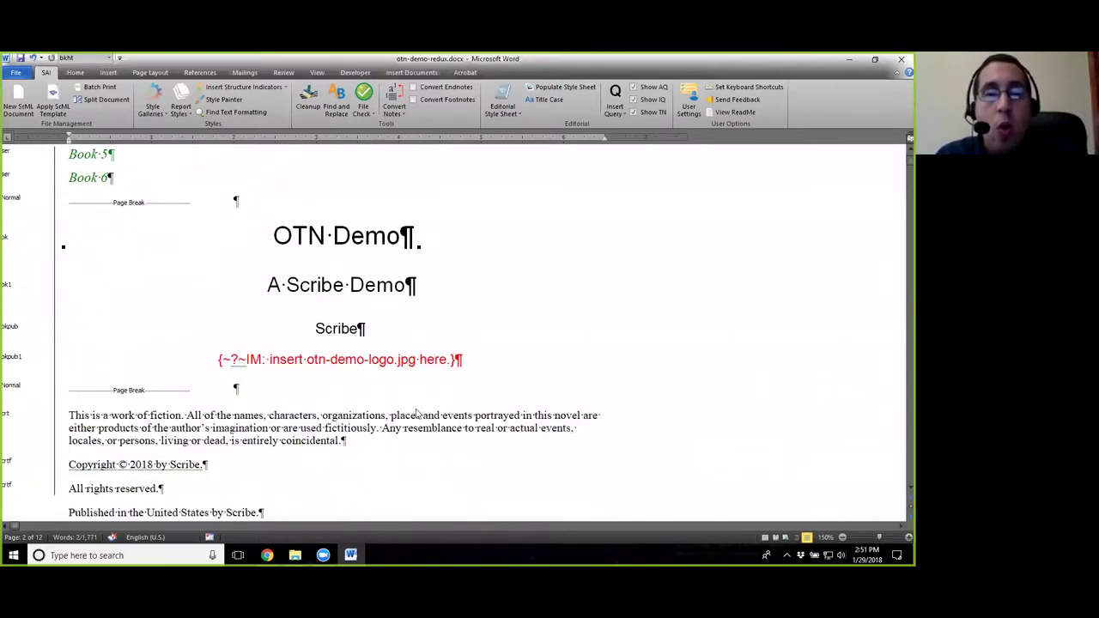
pyautogui.scroll(10, 415, 409)
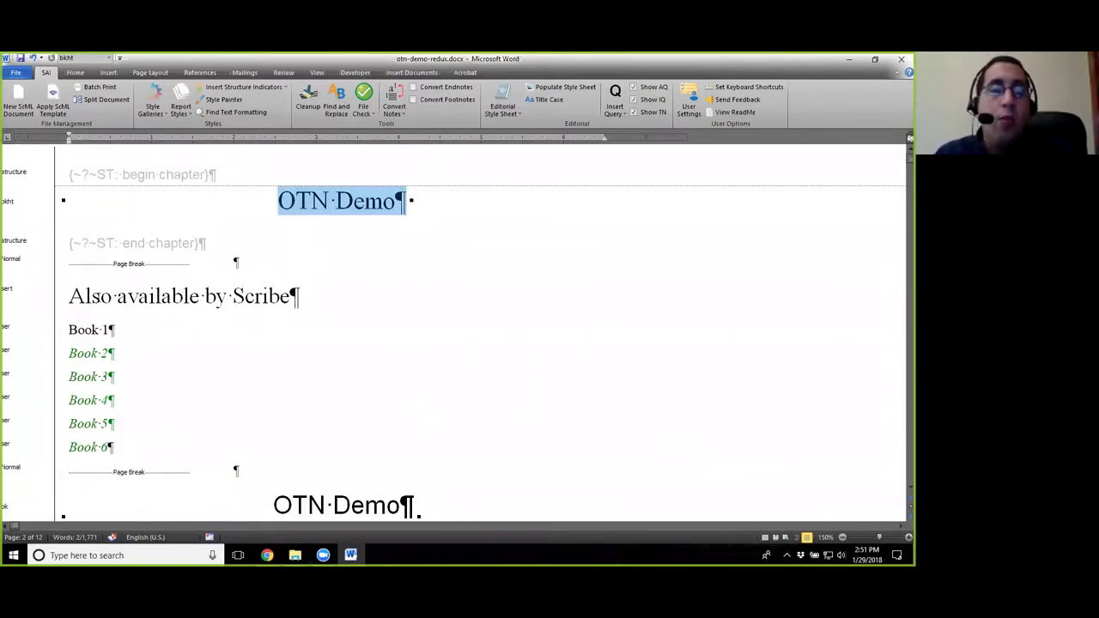
pyautogui.moveTo(69, 296); pyautogui.dragTo(150, 445)
# Wrap the 'Also available by Scribe' list and the title page in Chapter structure indicators.
pyautogui.click(243, 87)
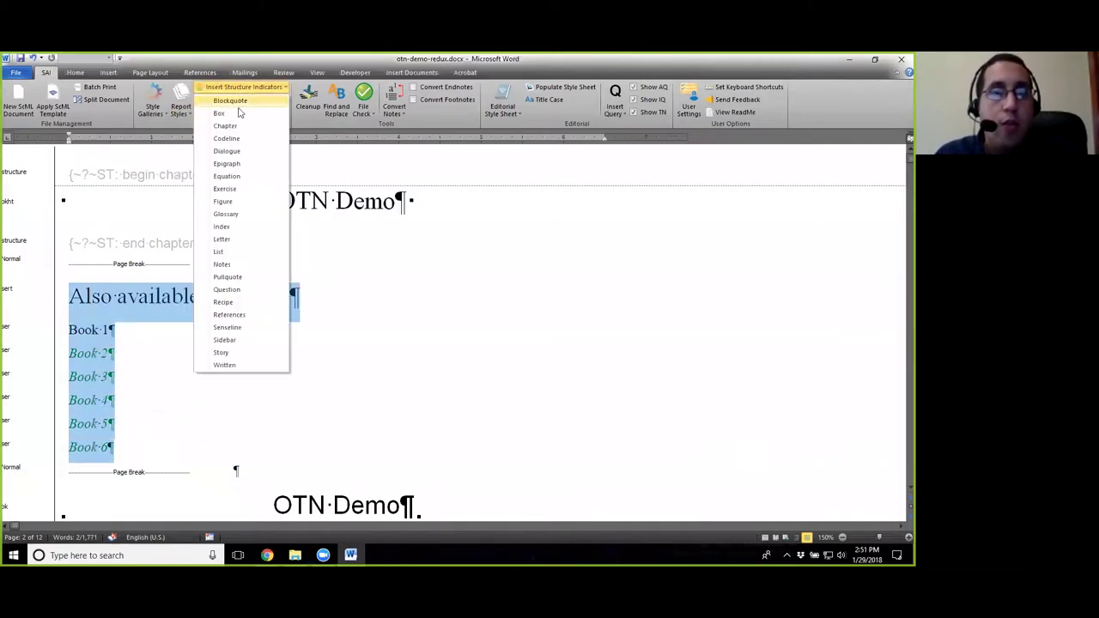
pyautogui.click(237, 125)
pyautogui.scroll(-3, 292, 290)
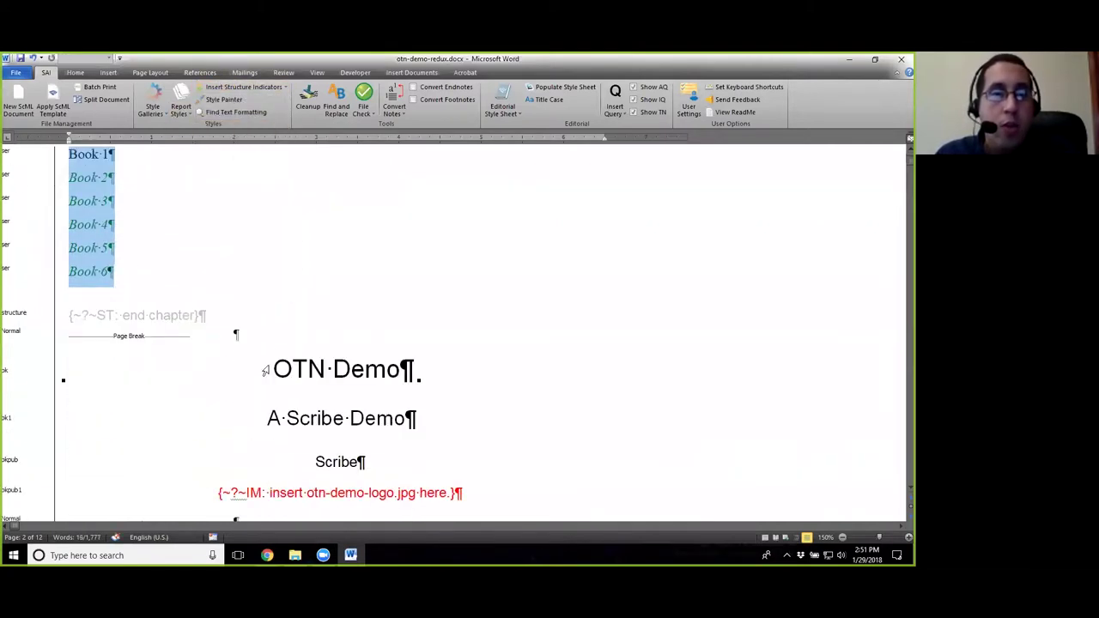
pyautogui.moveTo(262, 368); pyautogui.dragTo(451, 297)
pyautogui.scroll(-3, 378, 370)
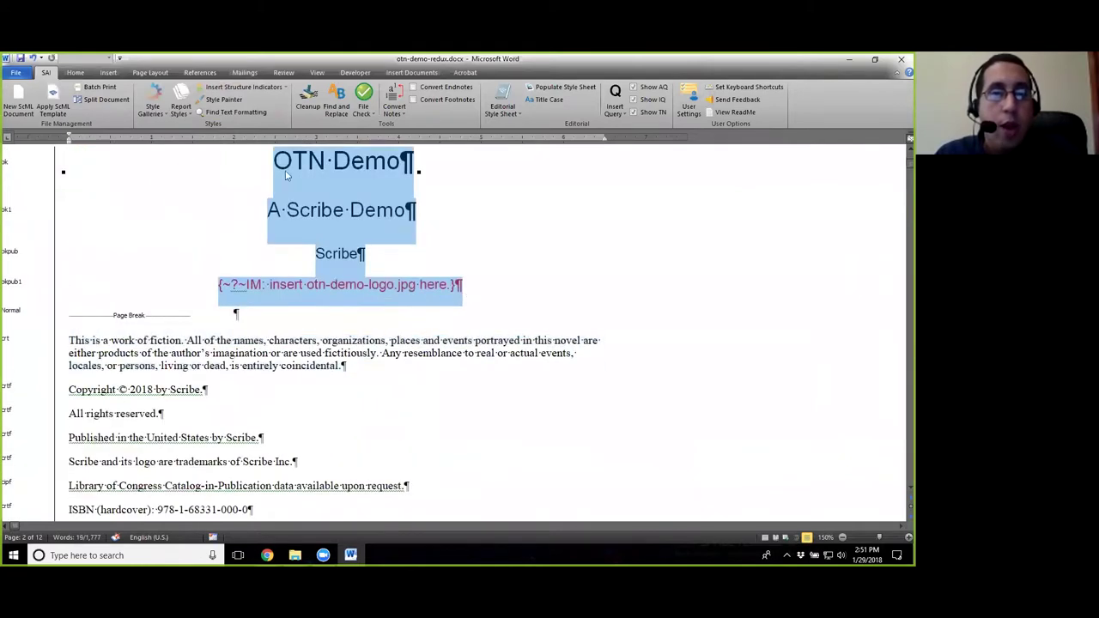
pyautogui.click(222, 87)
pyautogui.click(225, 126)
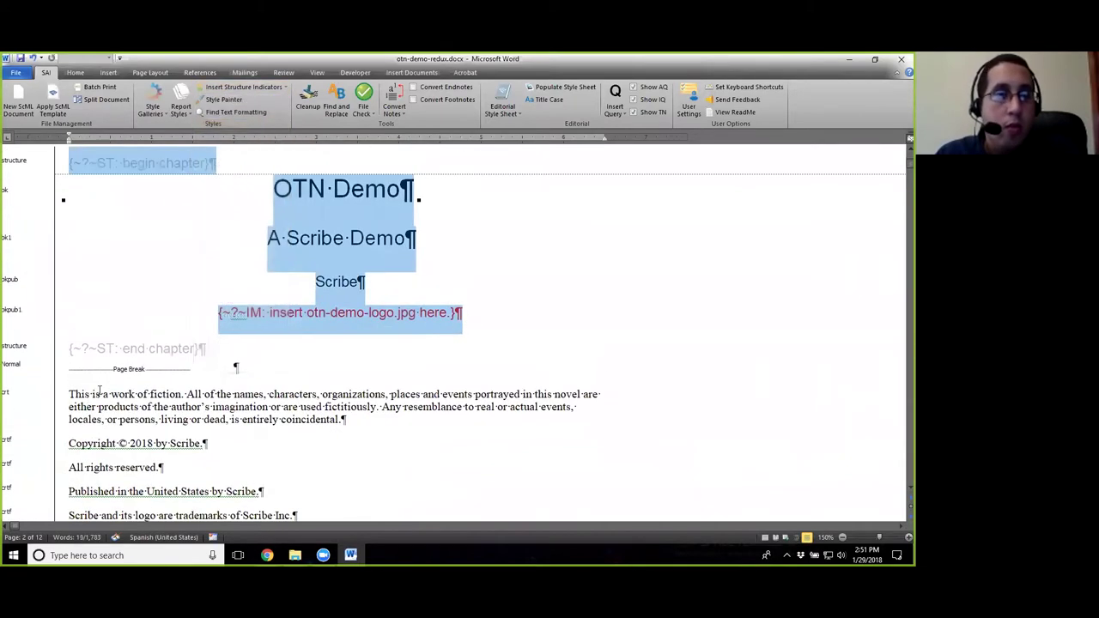
# Wrap the copyright page and the 'Dedication—TK' line in Chapter structure indicators.
pyautogui.scroll(-1, 198, 331)
pyautogui.scroll(-1, 196, 325)
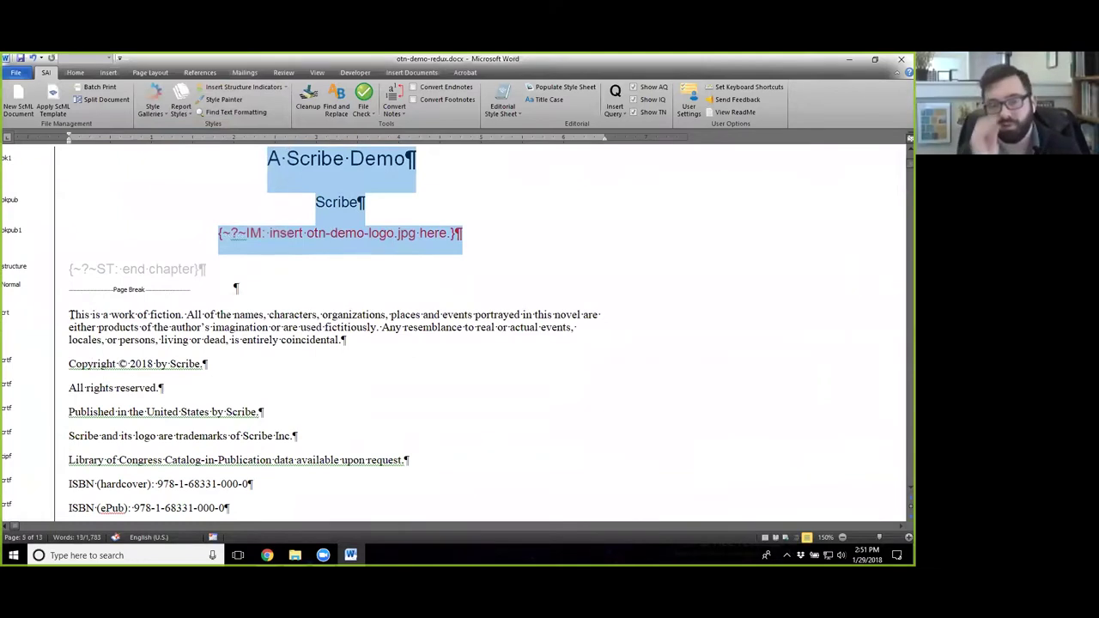
pyautogui.moveTo(68, 315); pyautogui.dragTo(288, 398)
pyautogui.click(260, 88)
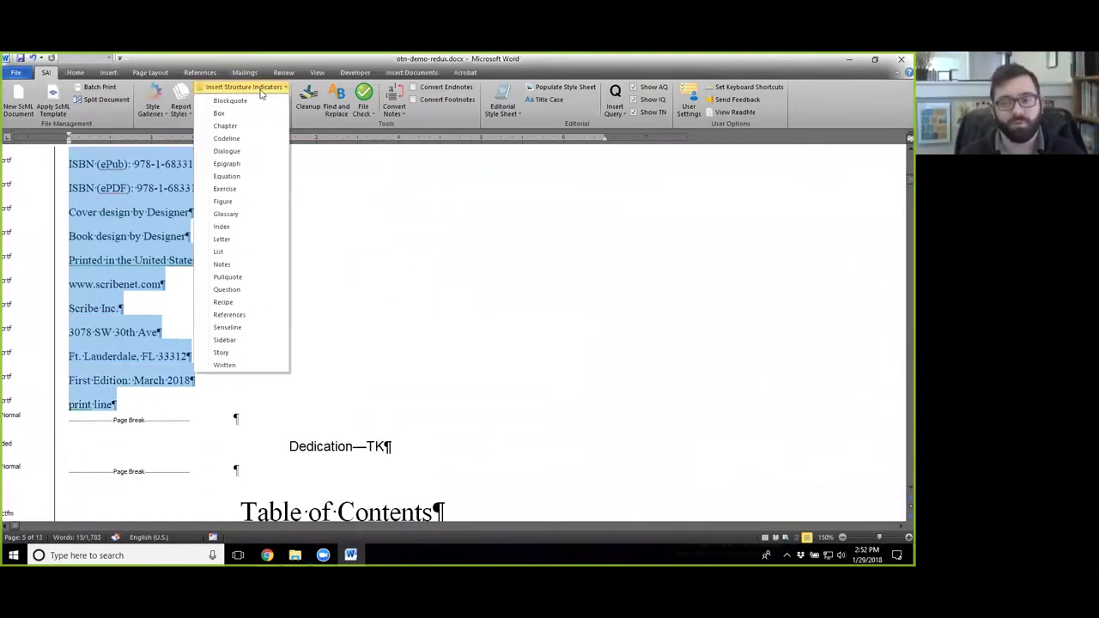
pyautogui.click(241, 127)
pyautogui.scroll(-3, 292, 354)
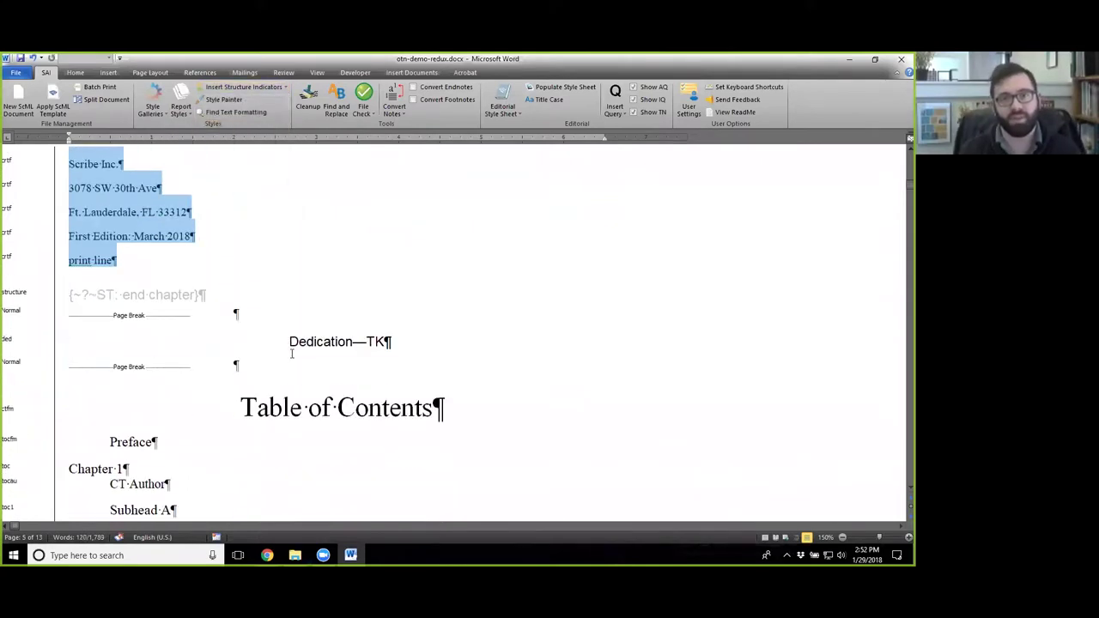
pyautogui.moveTo(290, 341); pyautogui.dragTo(424, 344)
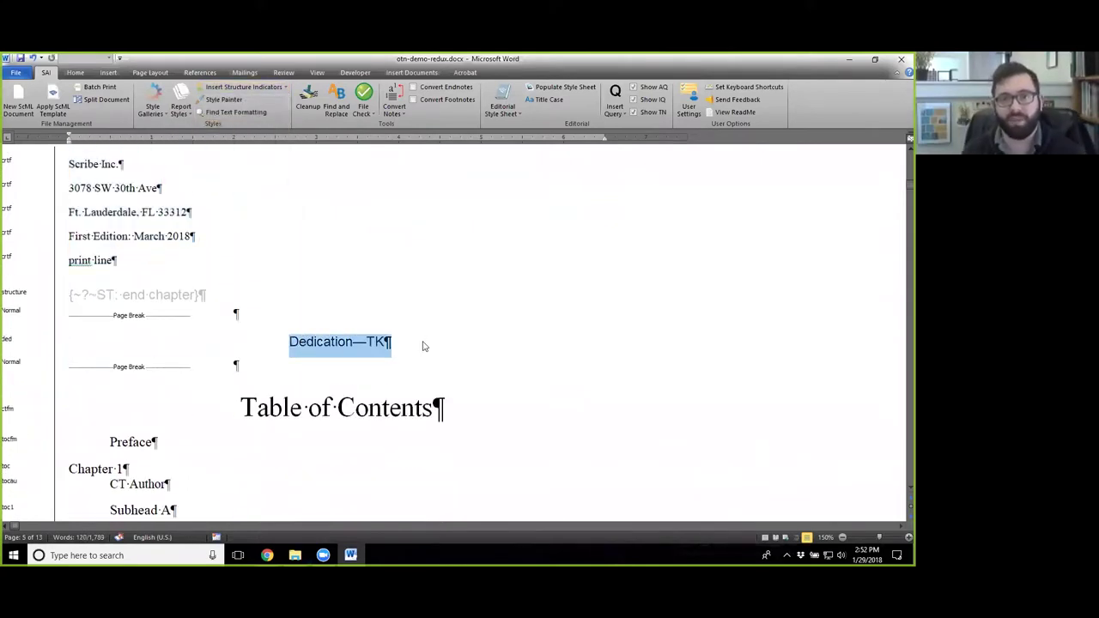
pyautogui.click(231, 89)
pyautogui.click(245, 126)
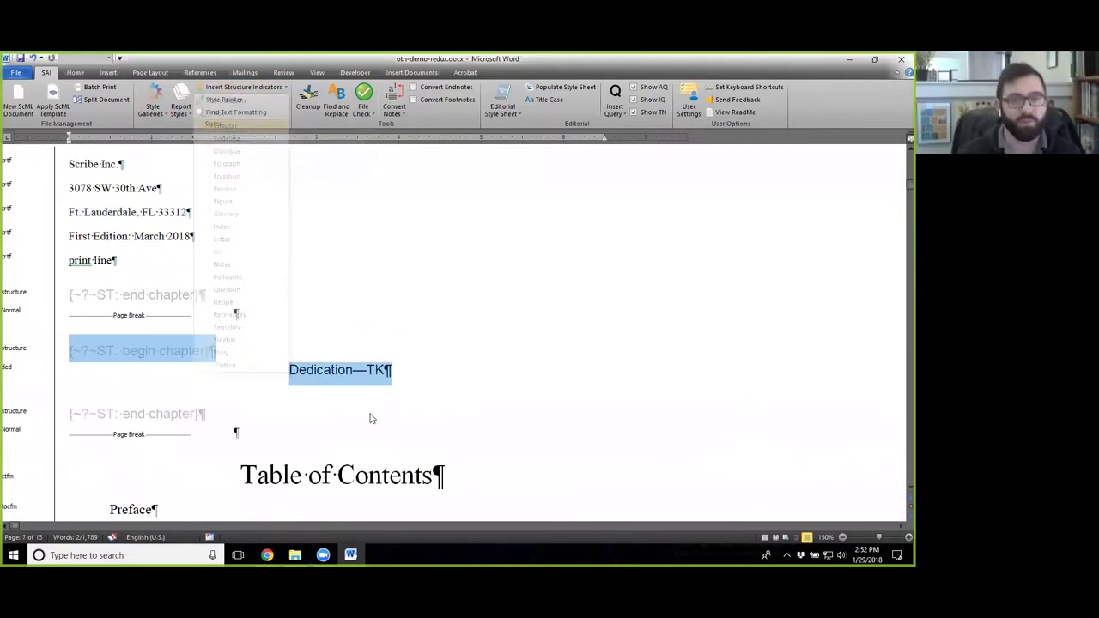
pyautogui.click(358, 388)
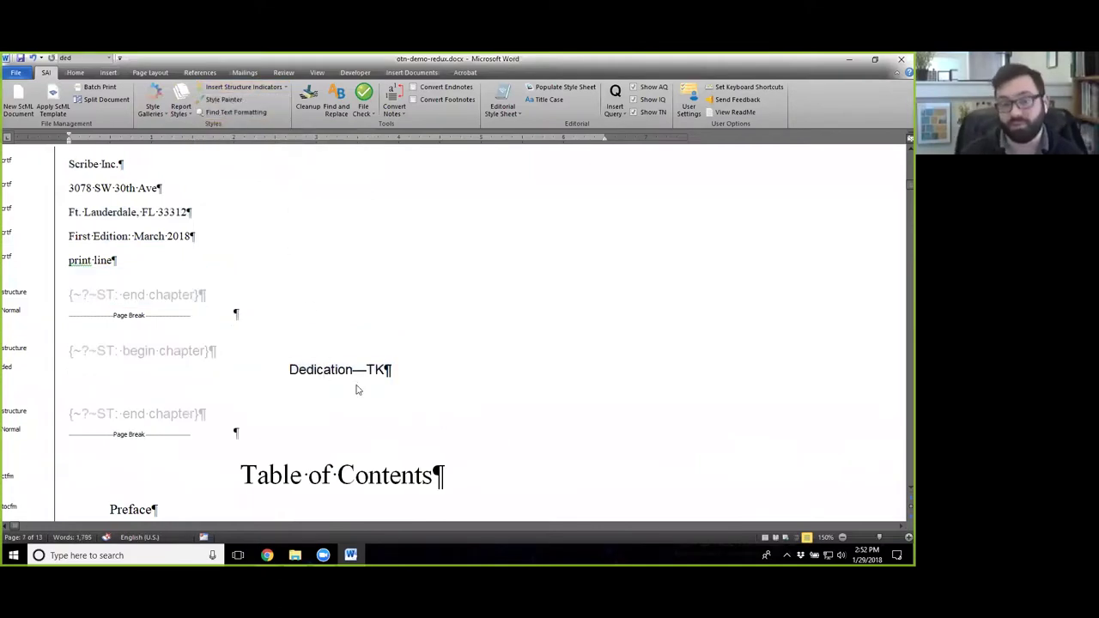
pyautogui.scroll(15, 359, 389)
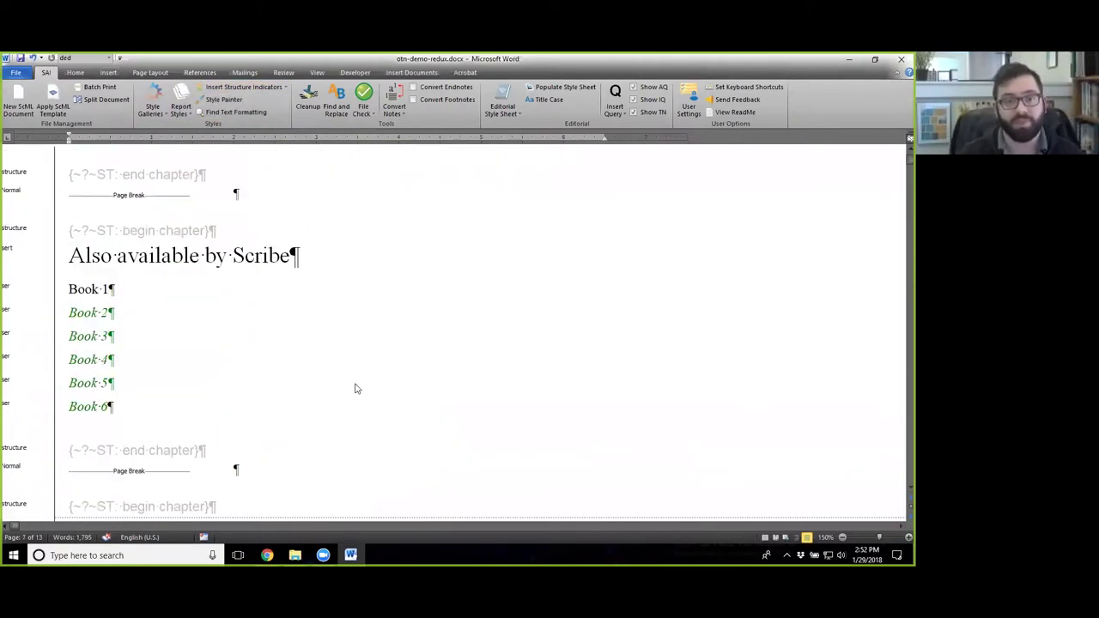
pyautogui.scroll(2, 357, 389)
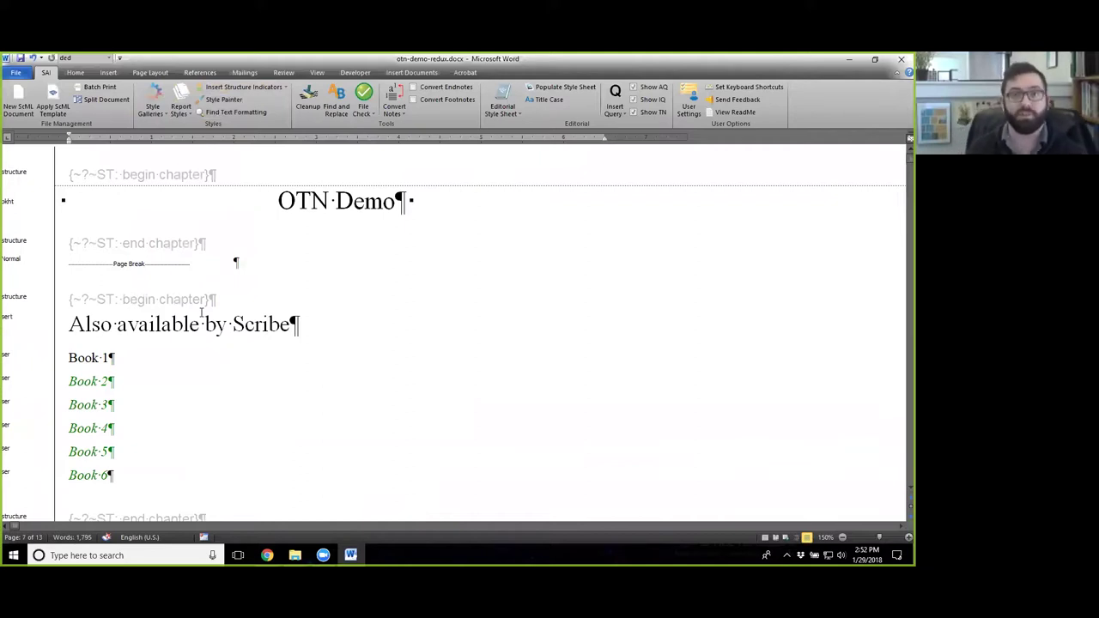
pyautogui.scroll(-15, 304, 354)
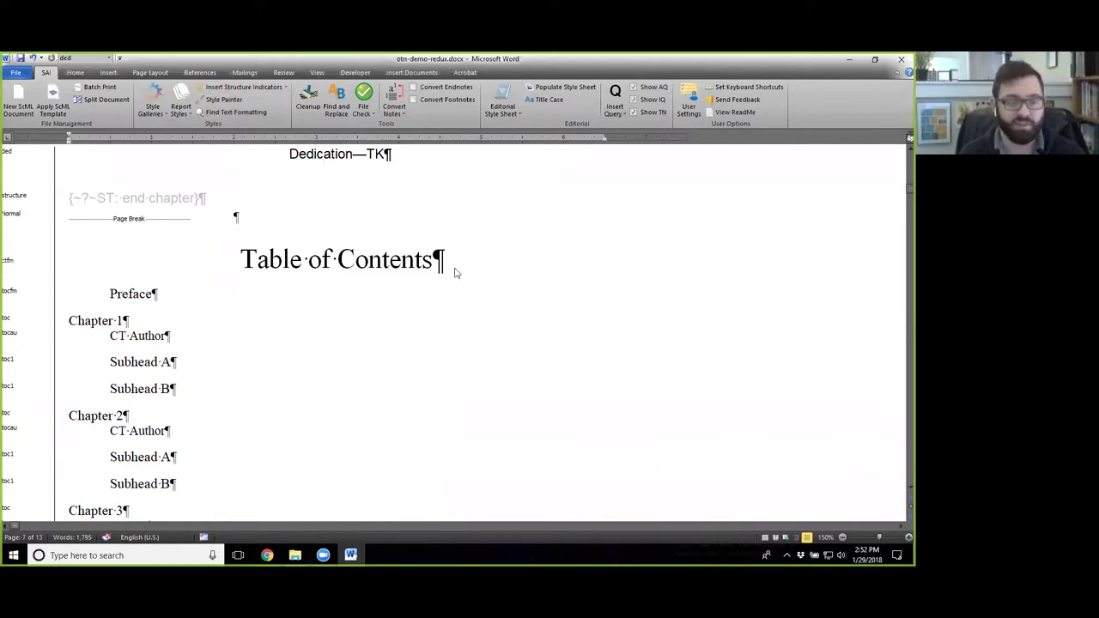
pyautogui.scroll(-8, 372, 290)
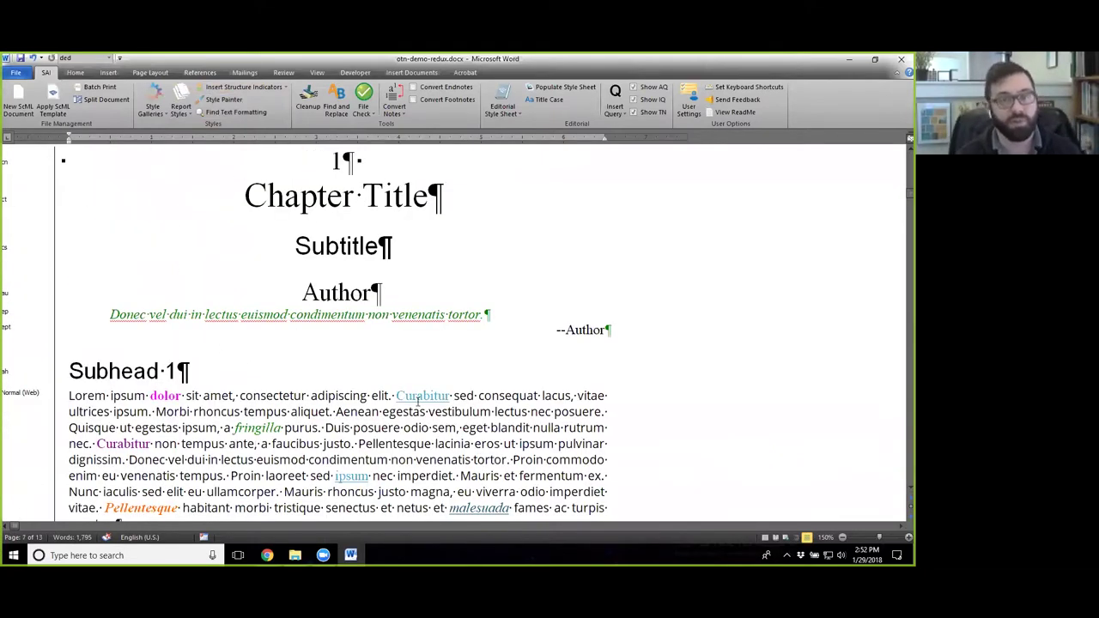
pyautogui.scroll(15, 419, 401)
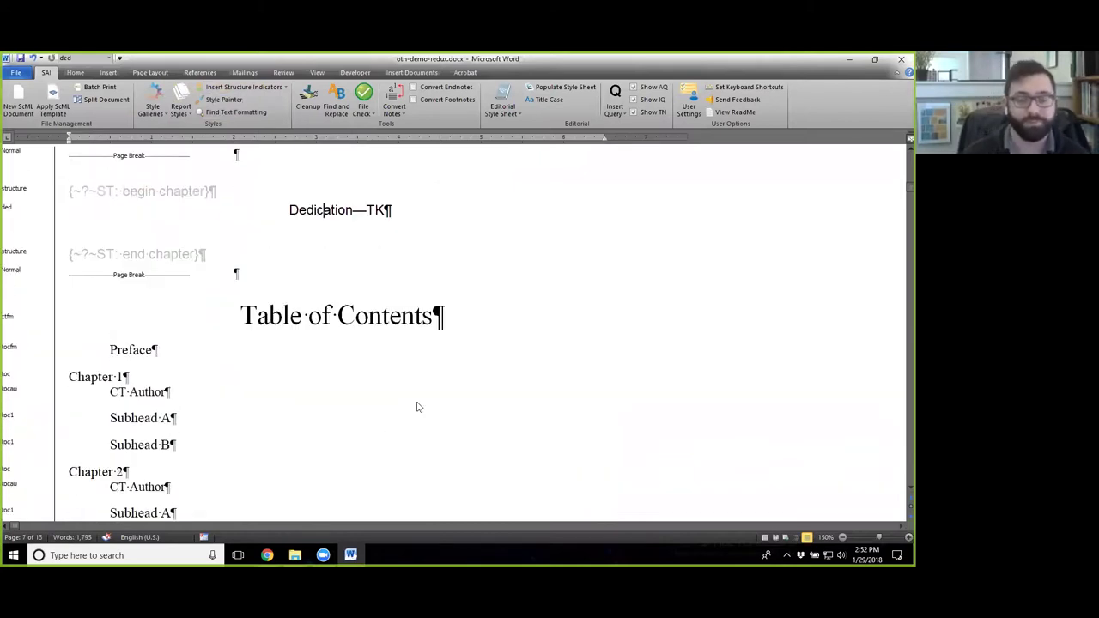
pyautogui.scroll(3, 418, 403)
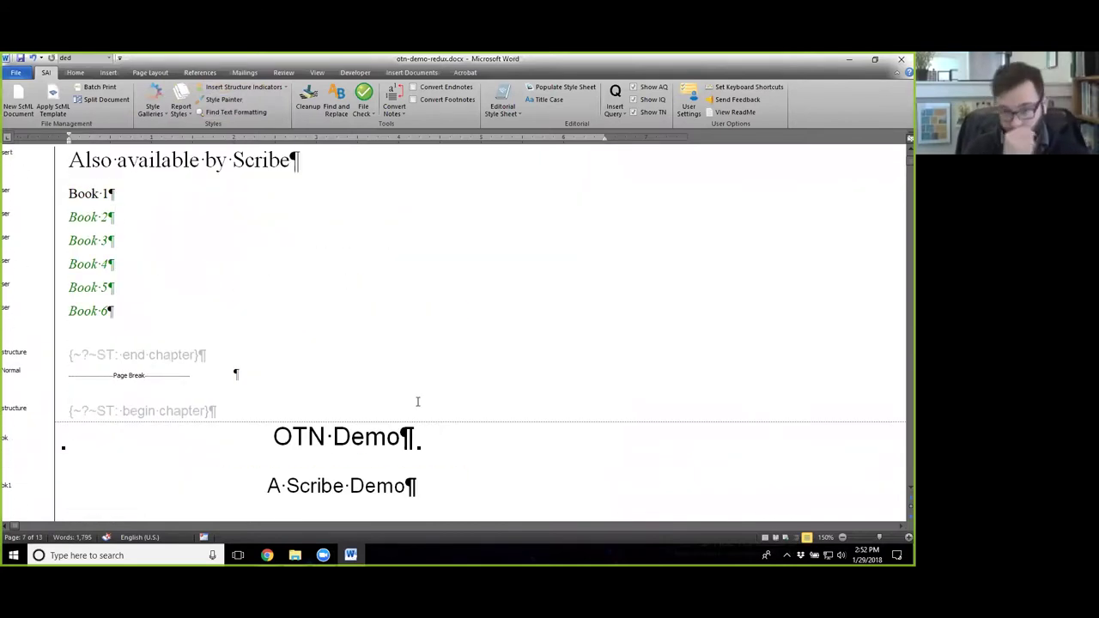
pyautogui.hotkey('ctrl', 'z')
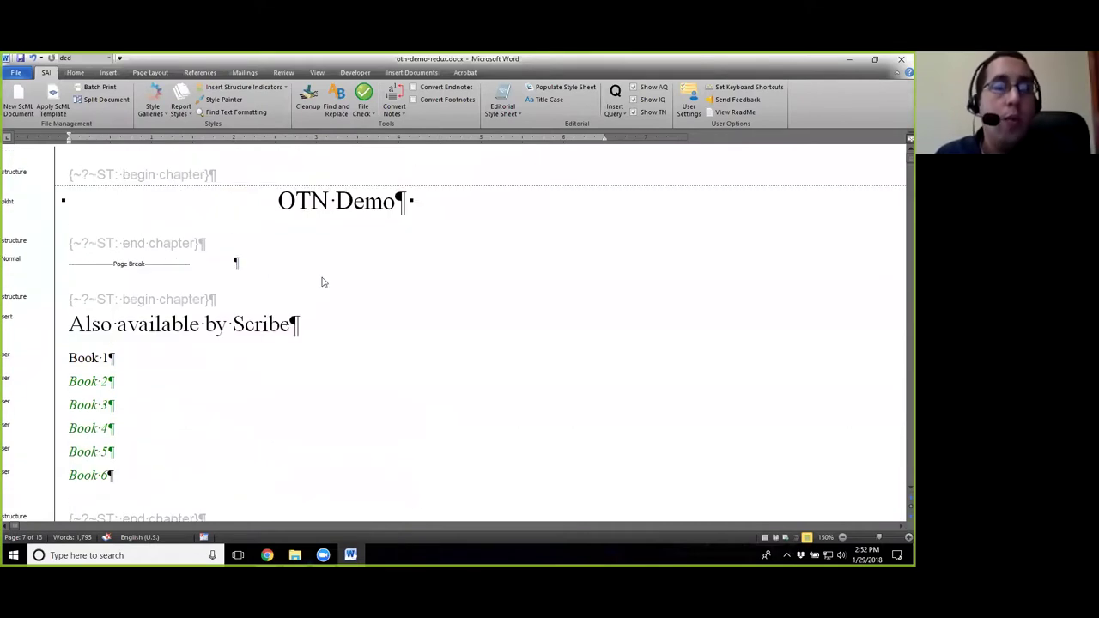
pyautogui.click(314, 204)
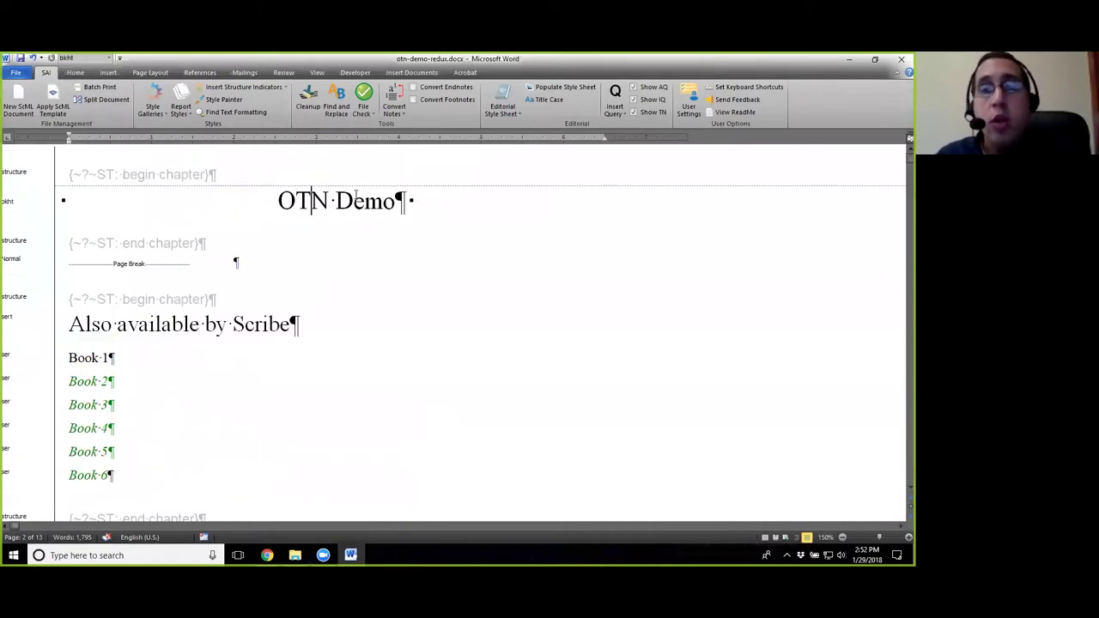
pyautogui.hotkey('ctrl', 'z')
pyautogui.scroll(-15, 387, 340)
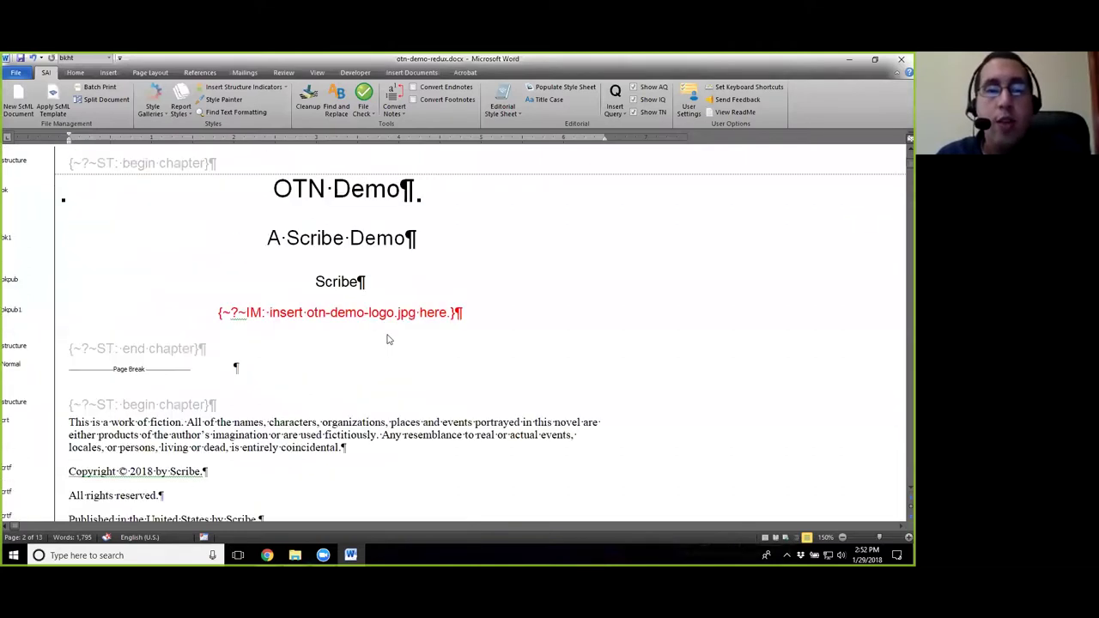
pyautogui.scroll(-12, 226, 395)
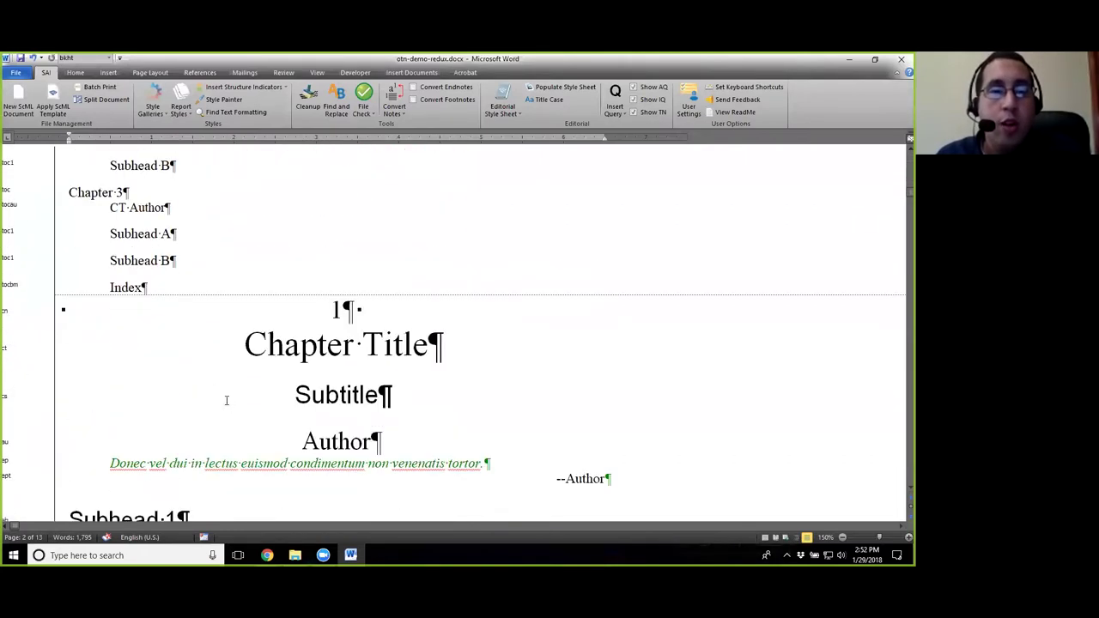
pyautogui.scroll(1, 157, 297)
pyautogui.scroll(20, 229, 341)
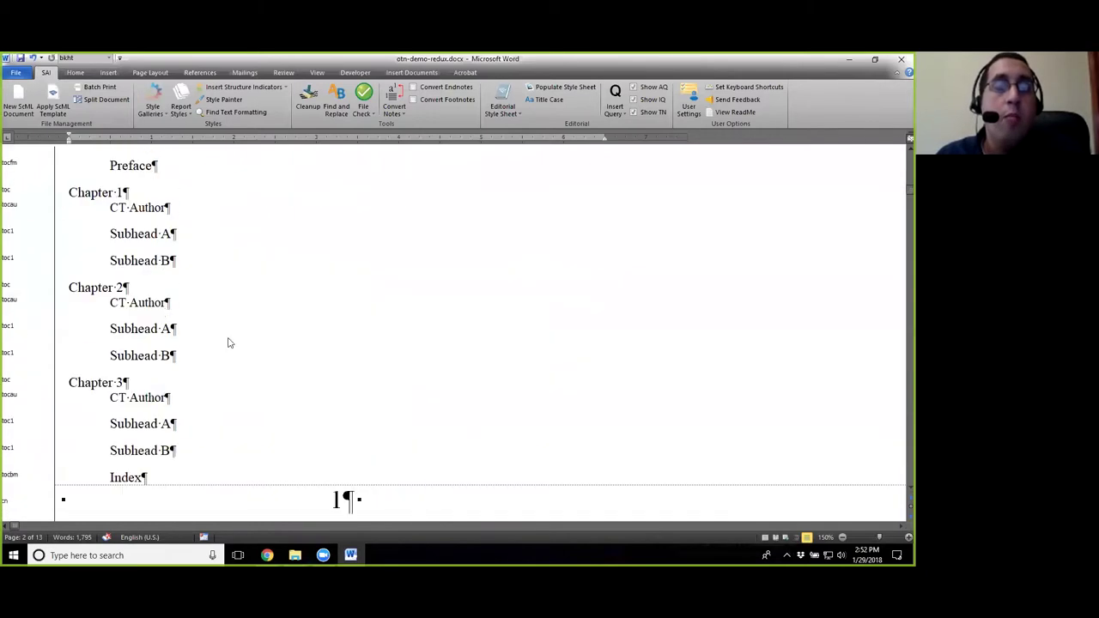
pyautogui.scroll(5, 231, 341)
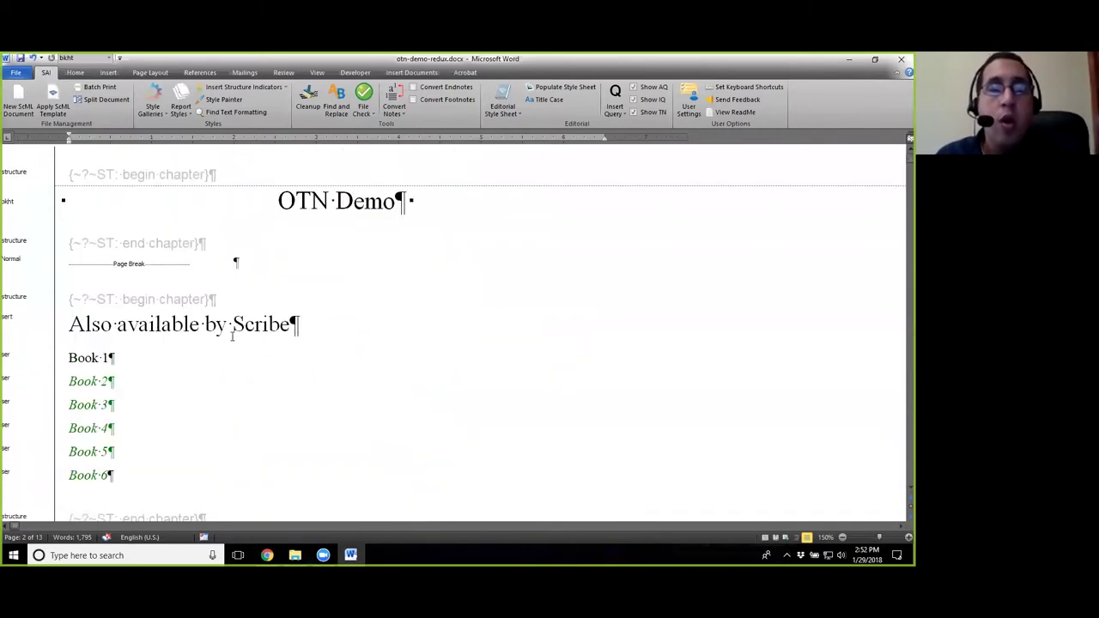
pyautogui.click(310, 201)
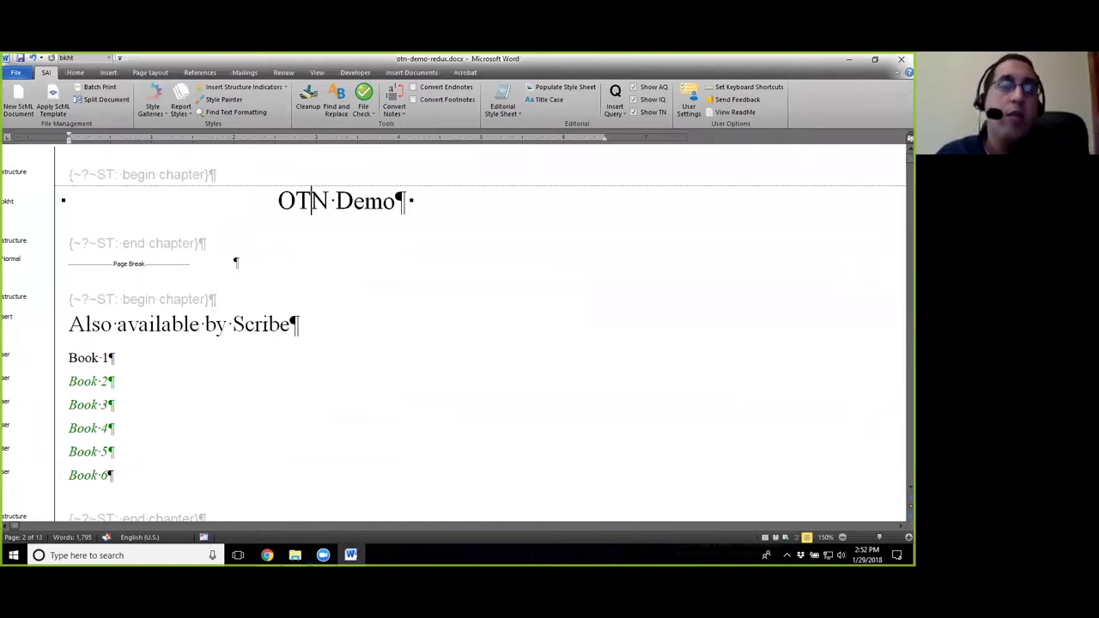
pyautogui.click(296, 203)
pyautogui.click(283, 201)
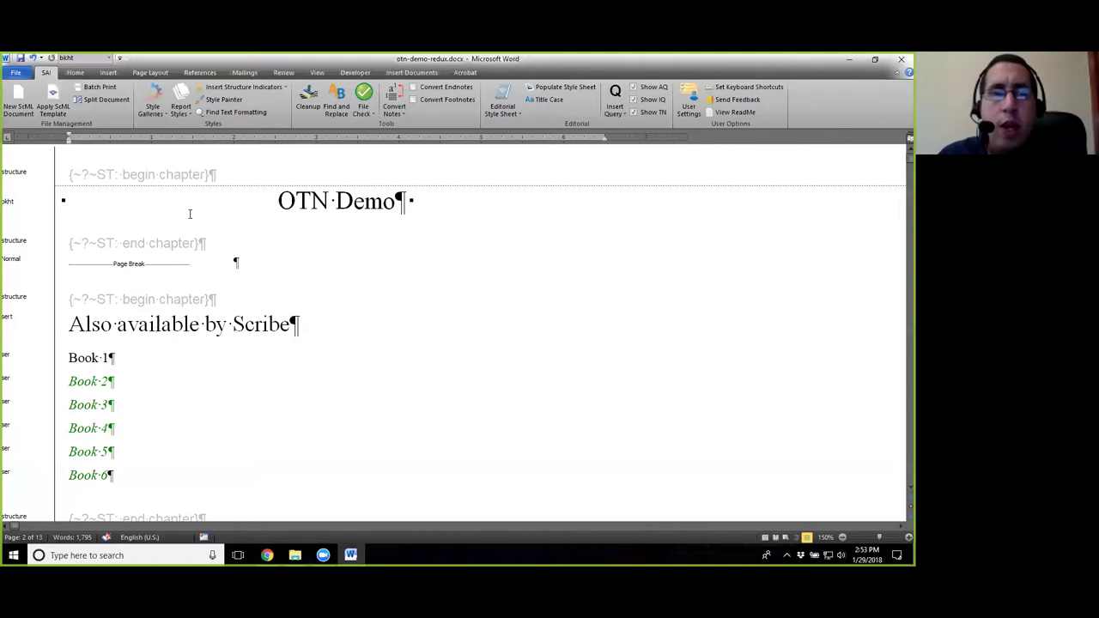
# Place the insertion point in the OTN Demo title on the first page.
pyautogui.click(298, 200)
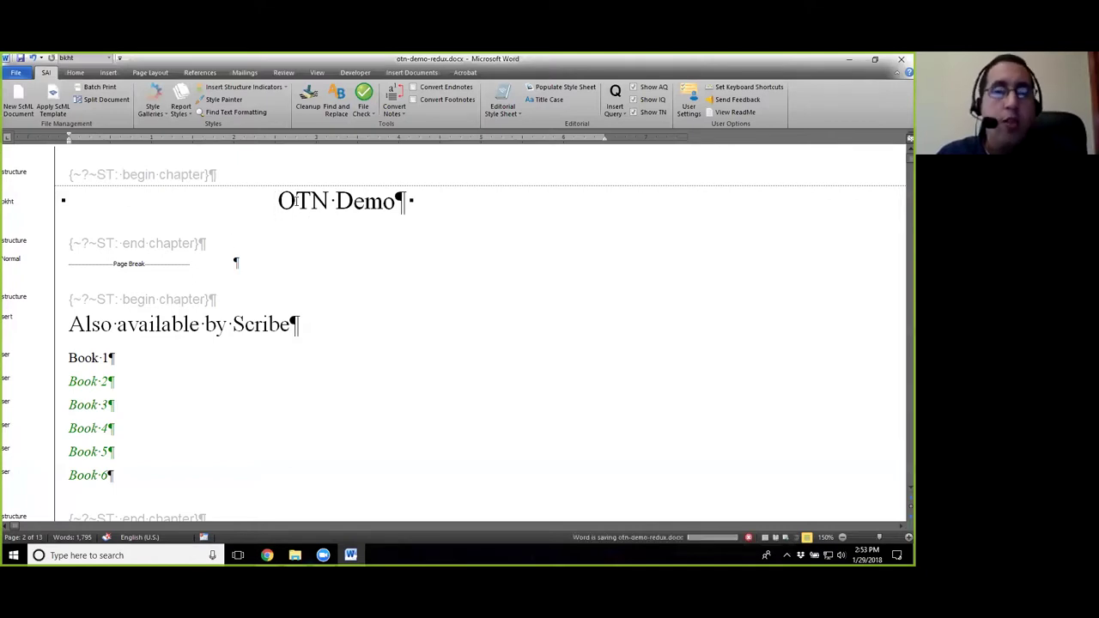